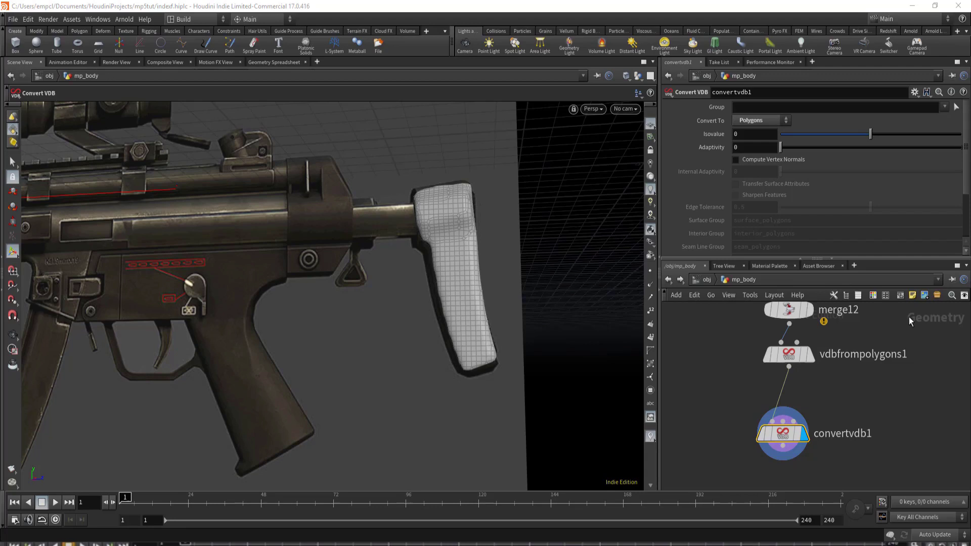
- Enlarge the network editor and zoom in on the VDB nodes
scroll(877, 344, up, 1)
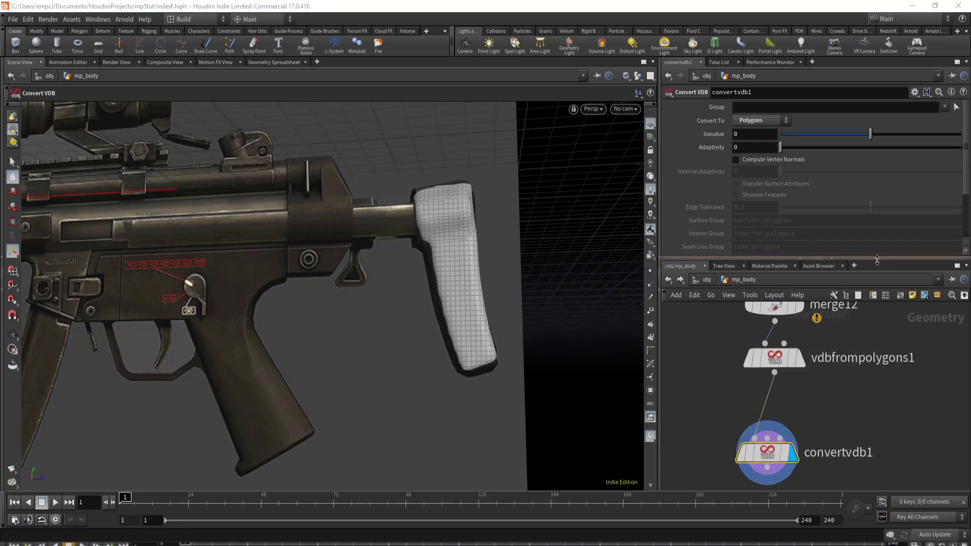
drag(878, 261, 853, 158)
scroll(856, 338, down, 2)
scroll(857, 338, up, 1)
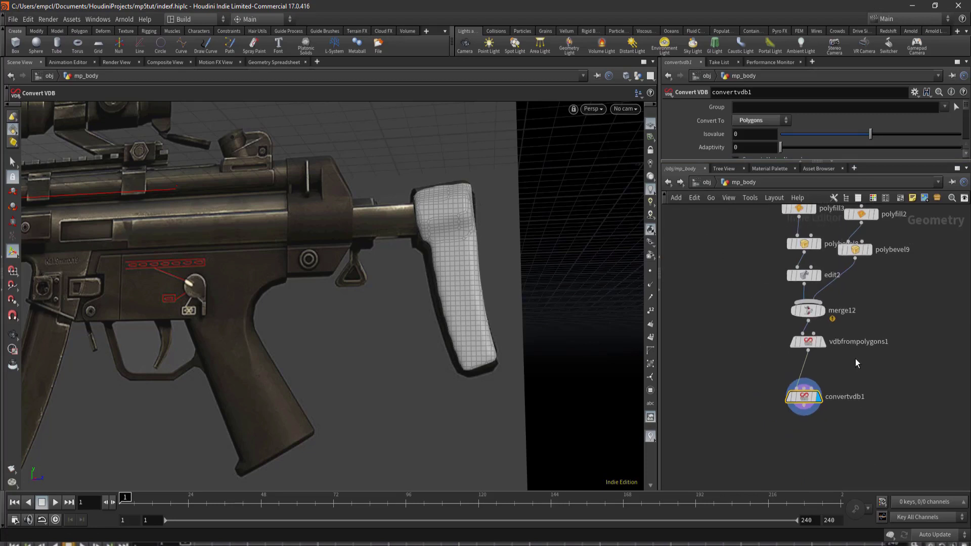
scroll(854, 359, up, 1)
scroll(819, 387, down, 1)
scroll(813, 387, up, 1)
scroll(834, 378, down, 1)
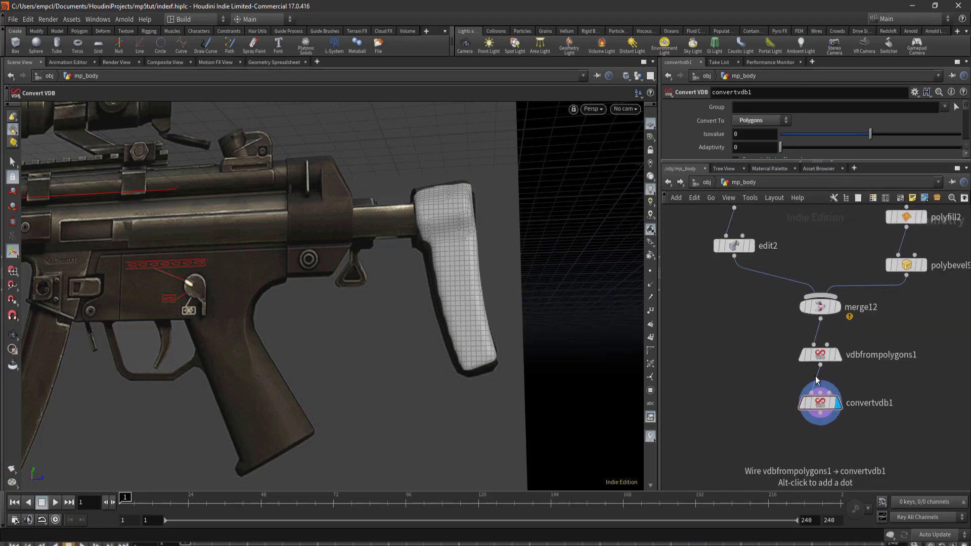
scroll(858, 372, up, 1)
scroll(858, 372, up, 1)
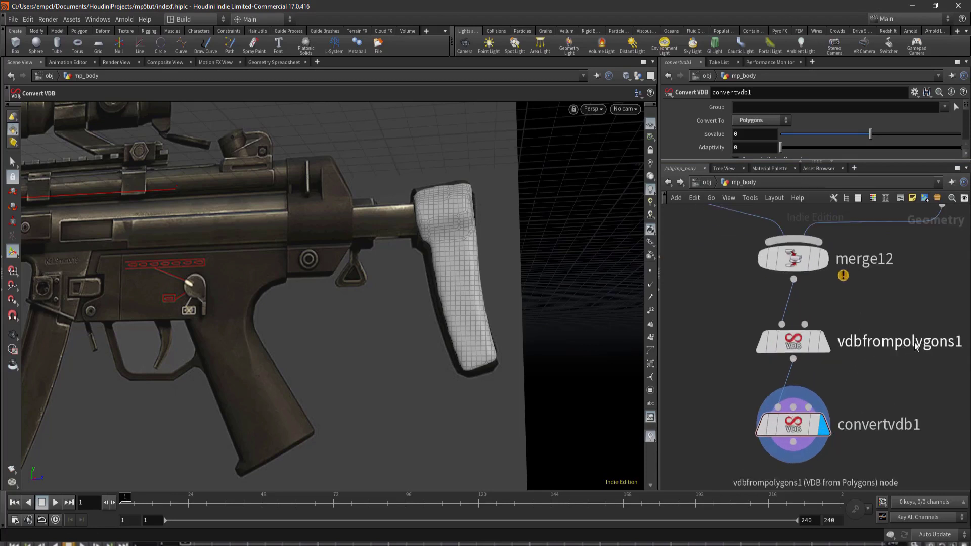
- Show vdbfrompolygons1's settings (voxel size 0.04) and check merge12 feeding it
click(787, 343)
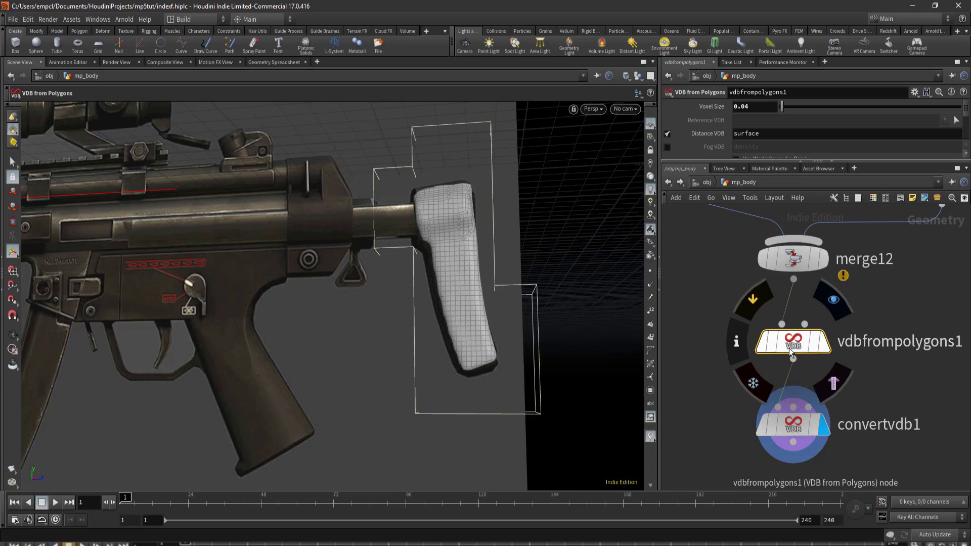
middle_drag(821, 293, 836, 334)
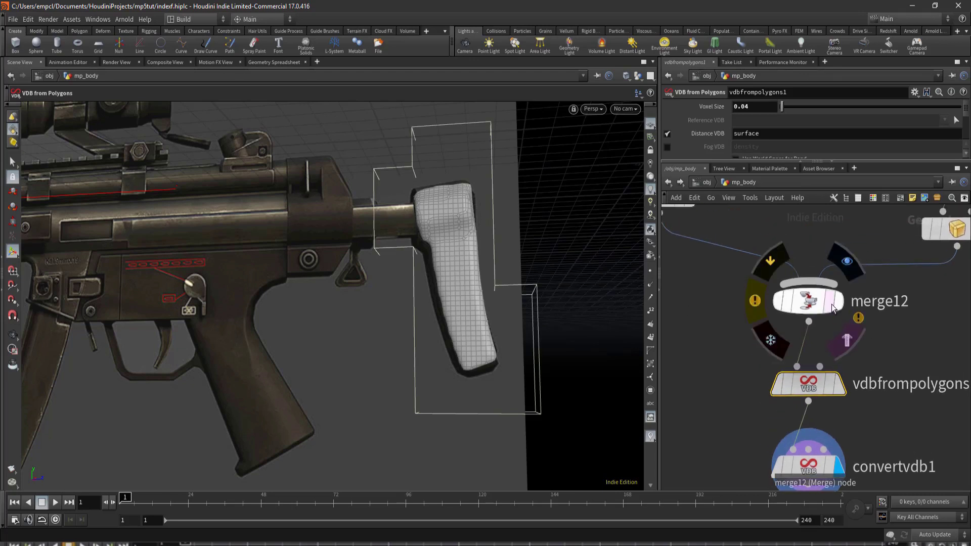
click(804, 300)
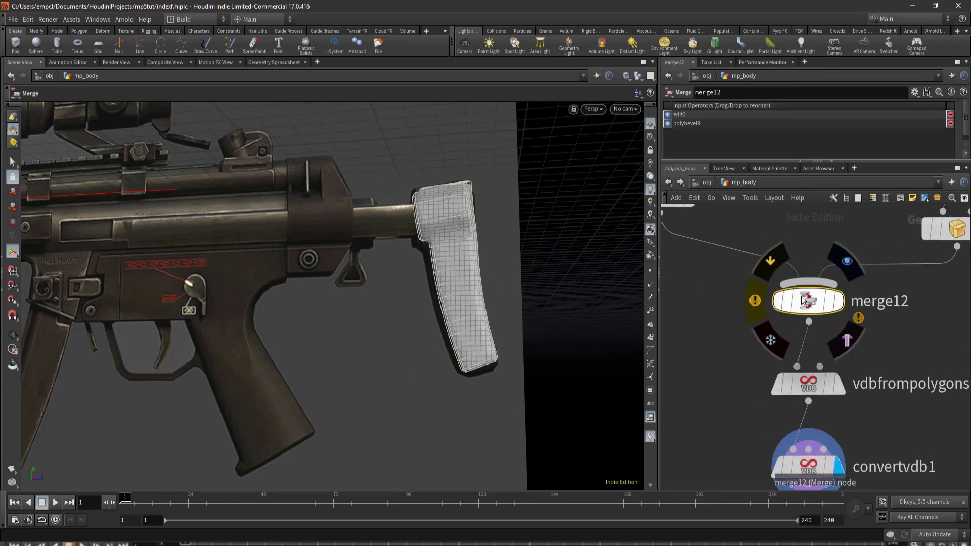
- Display the voxelised vdbfrompolygons1 output of the stock in the viewport
click(831, 388)
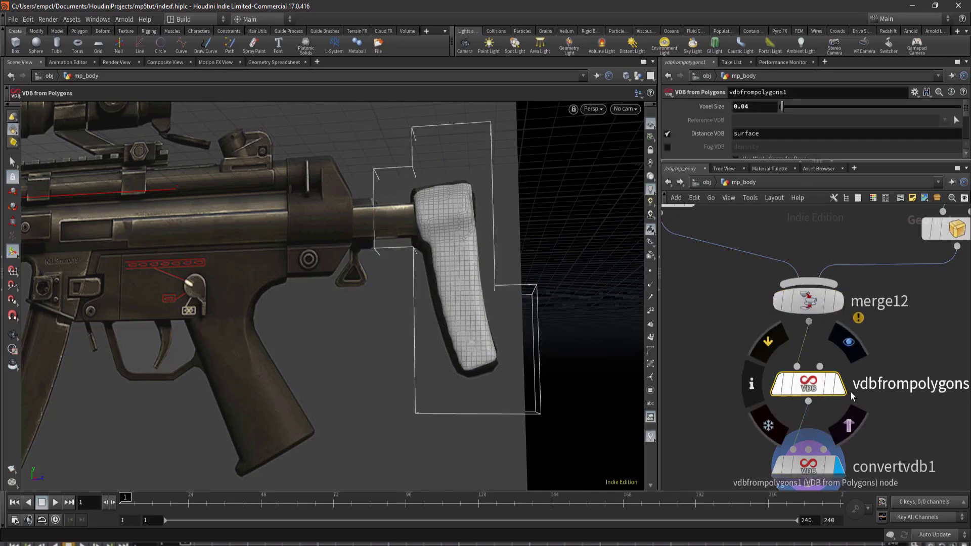
click(838, 389)
scroll(508, 304, up, 5)
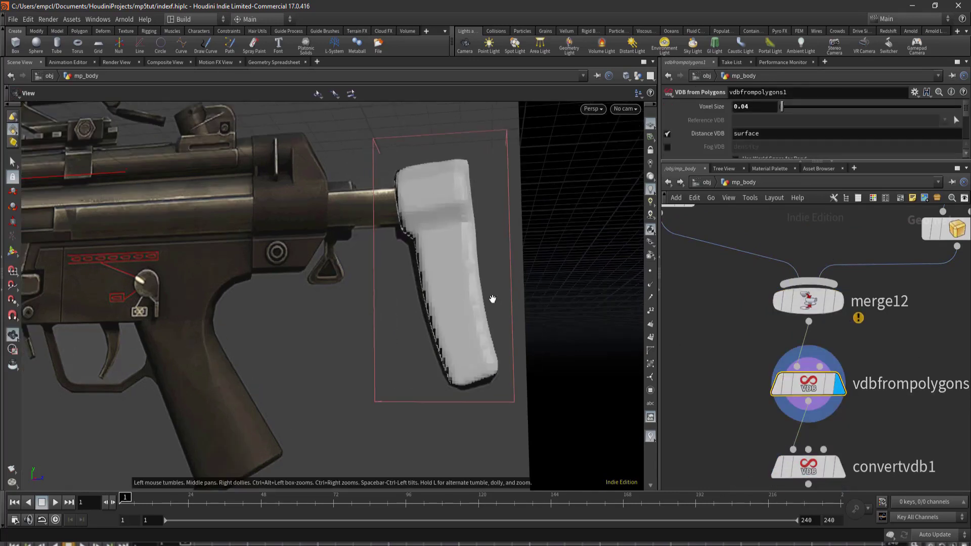
key(Escape)
scroll(464, 298, up, 5)
scroll(447, 303, down, 3)
scroll(446, 304, down, 2)
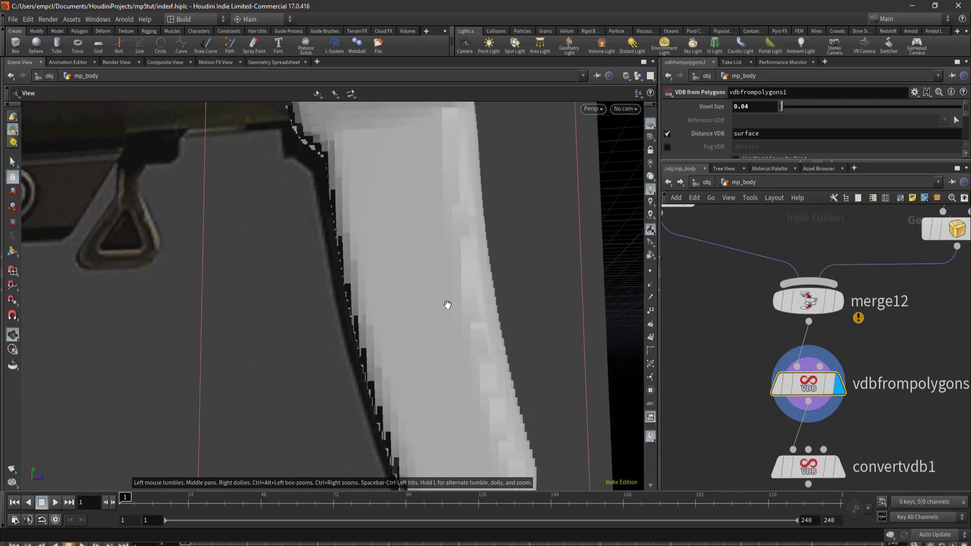
- Orbit around the blocky stock, then bring up convertvdb1's settings
mouse_move(375, 337)
mouse_down()
mouse_move(503, 305)
mouse_move(460, 379)
mouse_move(377, 381)
mouse_up()
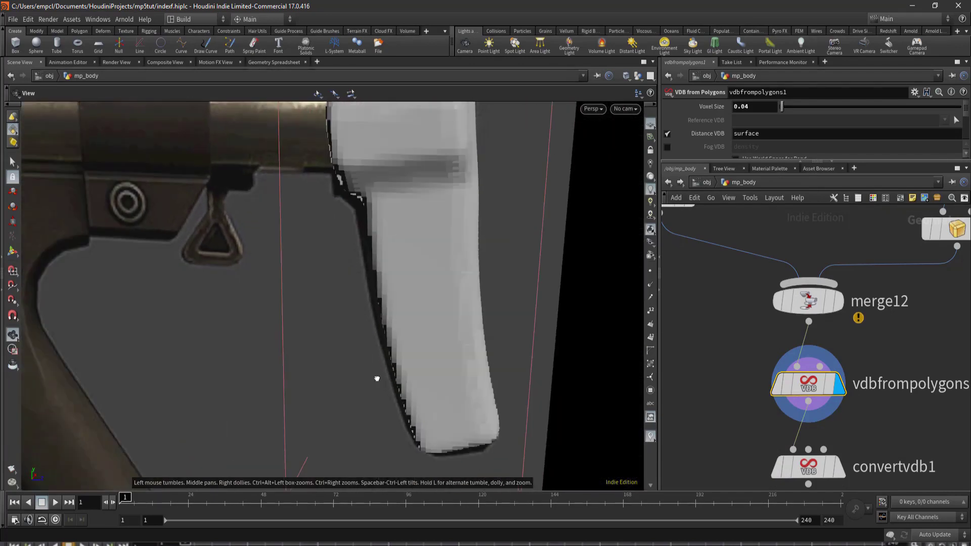
key(Escape)
scroll(860, 434, down, 3)
scroll(859, 412, up, 3)
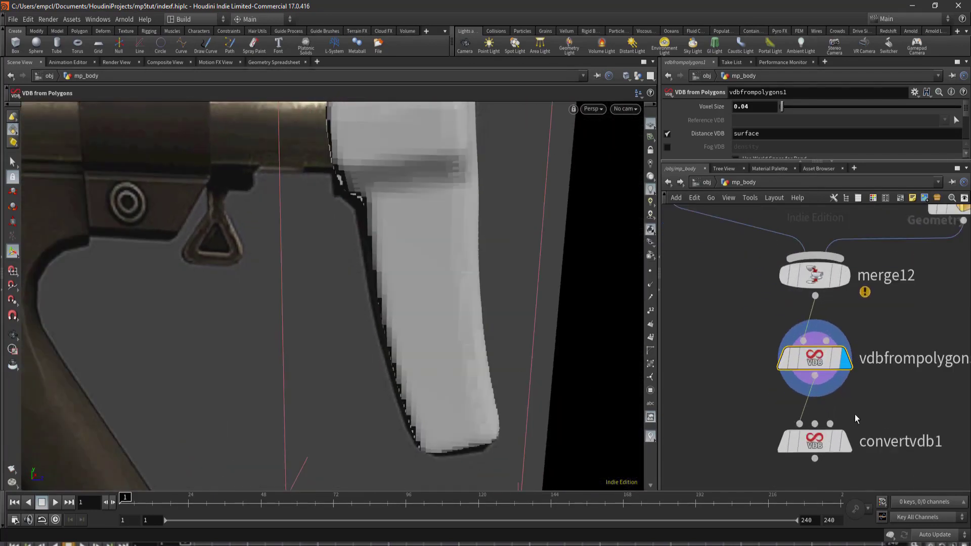
click(817, 445)
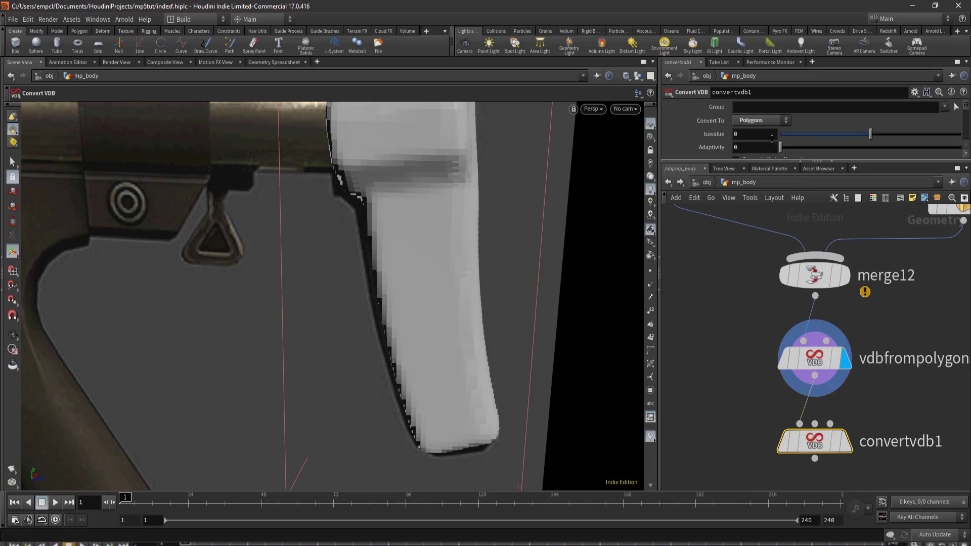
click(758, 122)
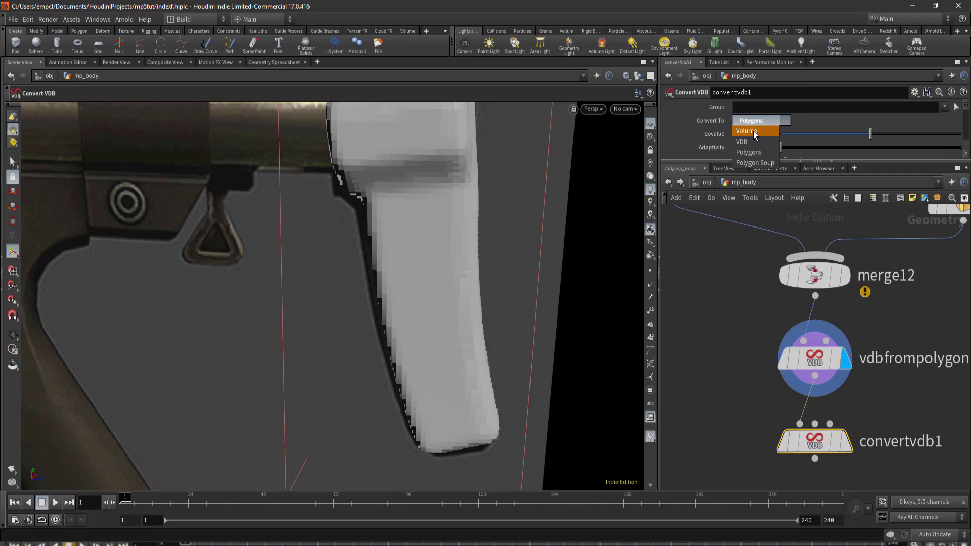
click(754, 132)
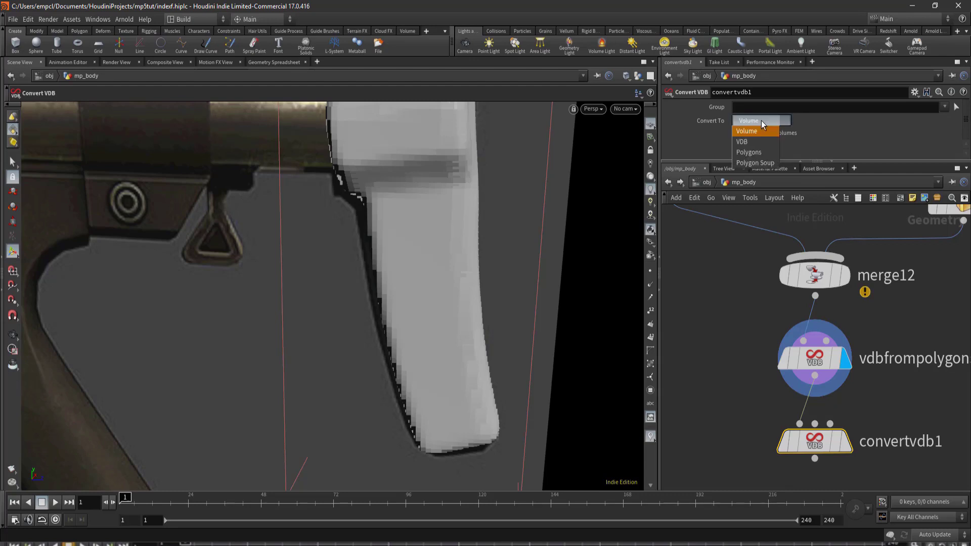
click(749, 152)
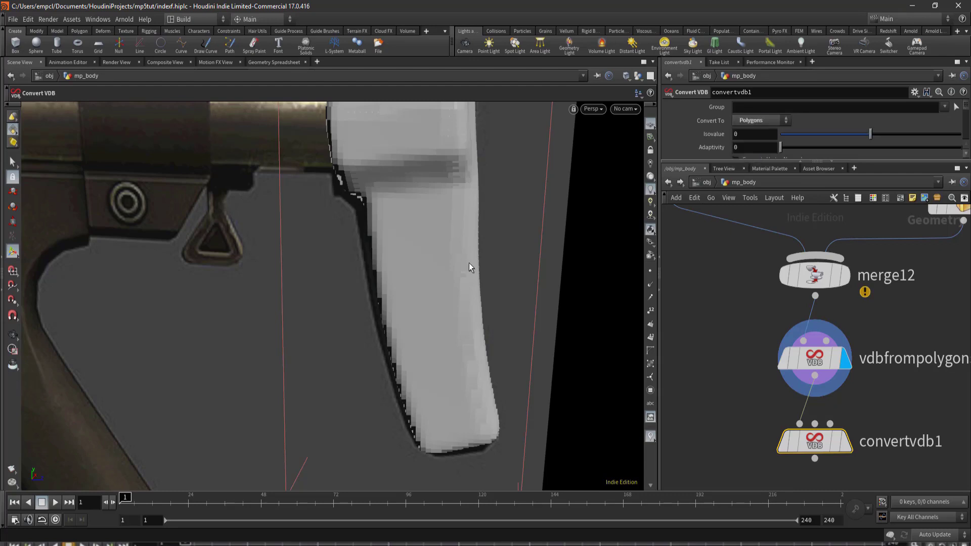
alt+drag(469, 263, 419, 266)
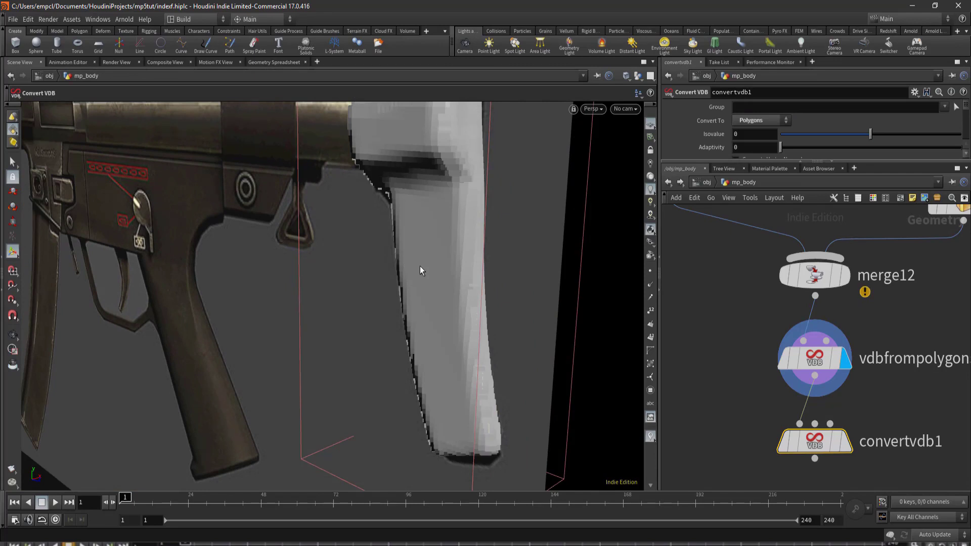
- Display convertvdb1's polygon mesh and orbit from the stock to the gun body
drag(842, 446, 843, 466)
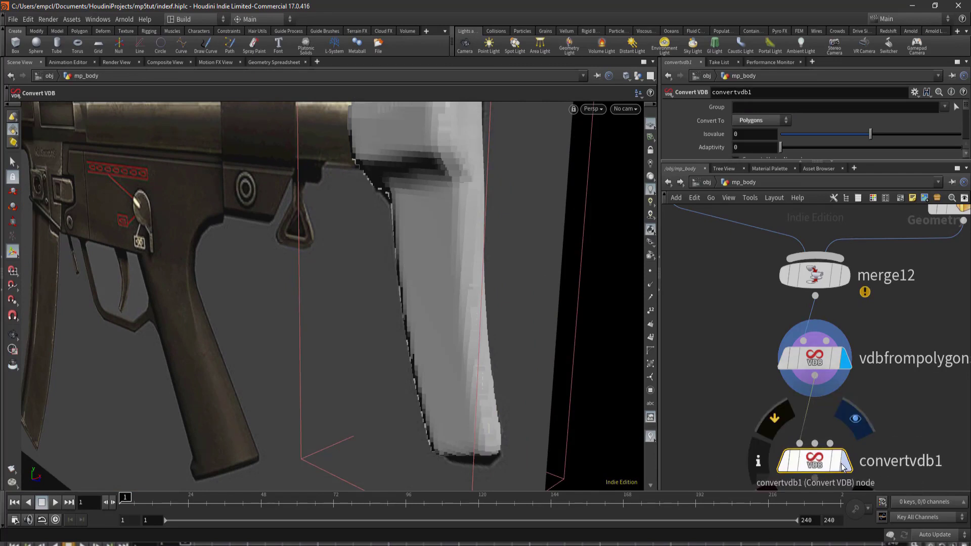
click(845, 462)
key(Escape)
scroll(535, 321, up, 5)
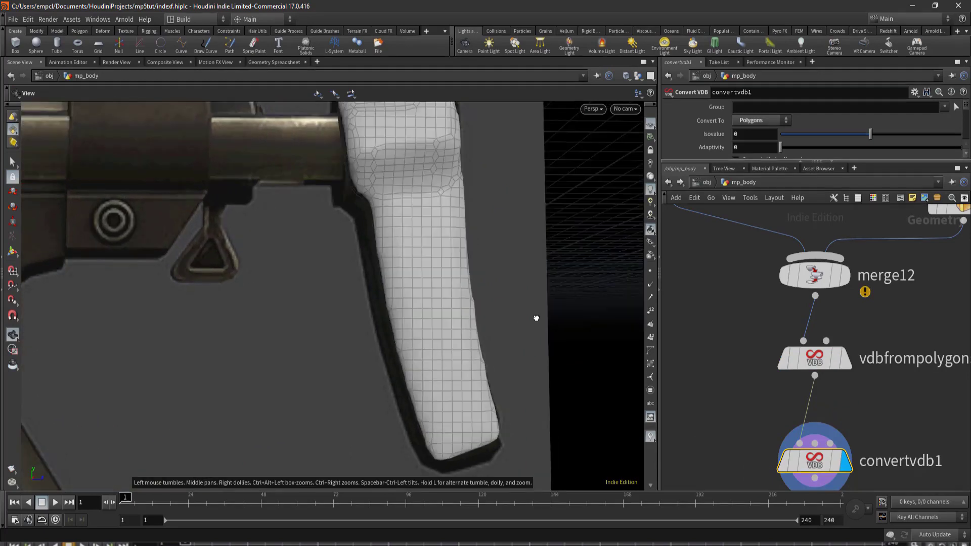
mouse_move(390, 195)
mouse_down()
mouse_move(334, 288)
mouse_move(420, 347)
mouse_move(496, 262)
mouse_move(480, 448)
mouse_move(402, 362)
mouse_move(394, 368)
mouse_move(314, 347)
mouse_up()
key(Return)
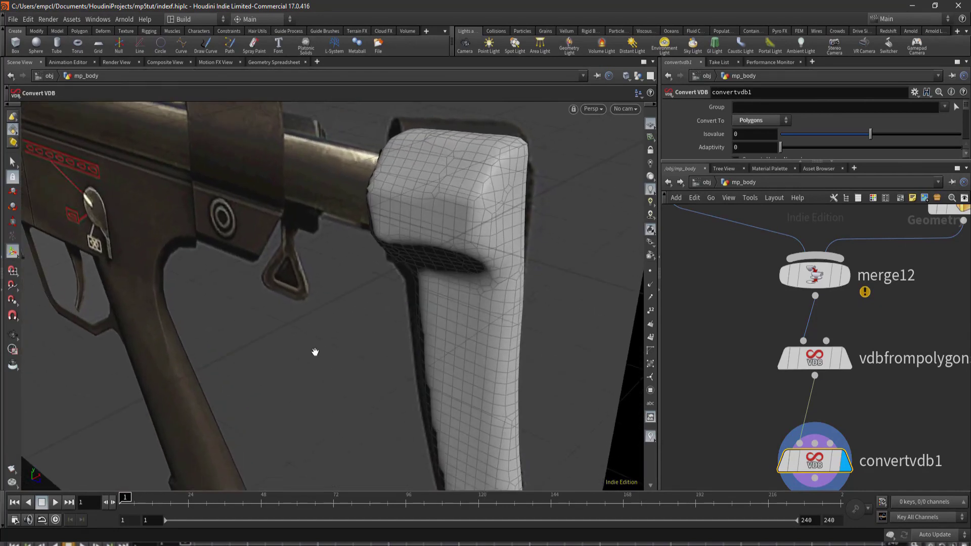
- Inspect the remeshed stock up close, then reselect vdbfrompolygons1 (voxel size 0.04)
key(Escape)
mouse_move(424, 351)
mouse_down()
mouse_move(511, 242)
mouse_move(409, 224)
mouse_move(436, 280)
mouse_up()
key(Return)
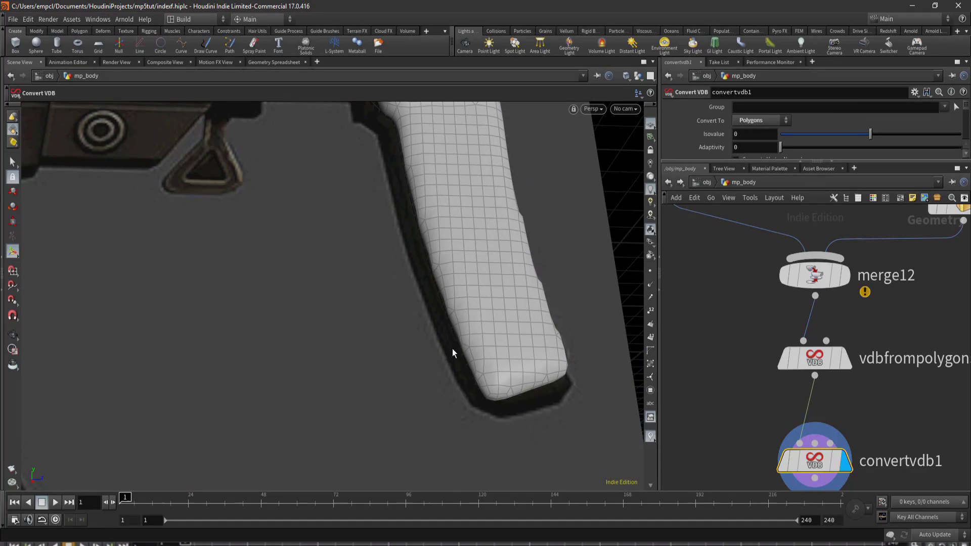
mouse_move(465, 337)
mouse_down()
mouse_move(444, 237)
mouse_move(405, 288)
mouse_move(506, 282)
mouse_move(452, 257)
mouse_move(459, 251)
mouse_up()
key(Escape)
key(Return)
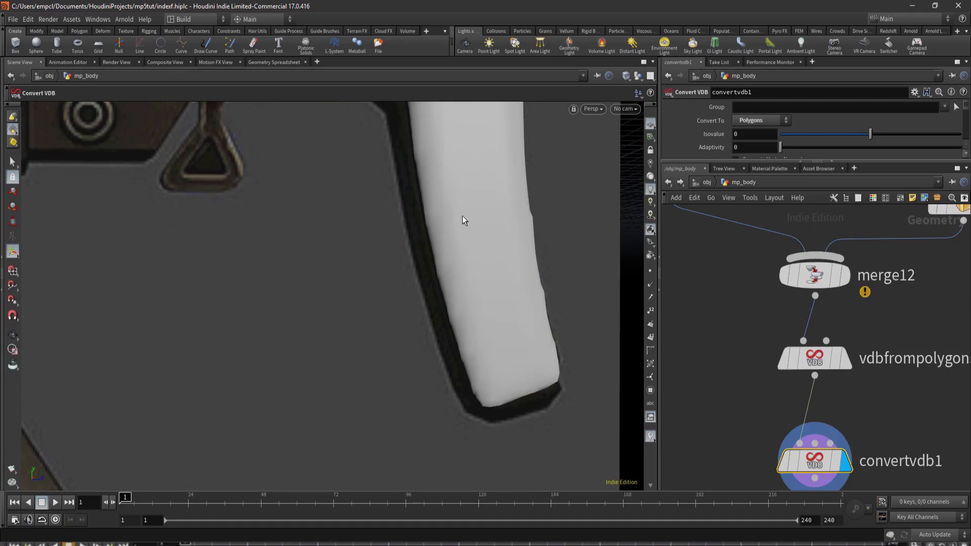
mouse_move(454, 222)
middle_down()
mouse_move(481, 240)
mouse_move(482, 258)
mouse_move(426, 165)
middle_up()
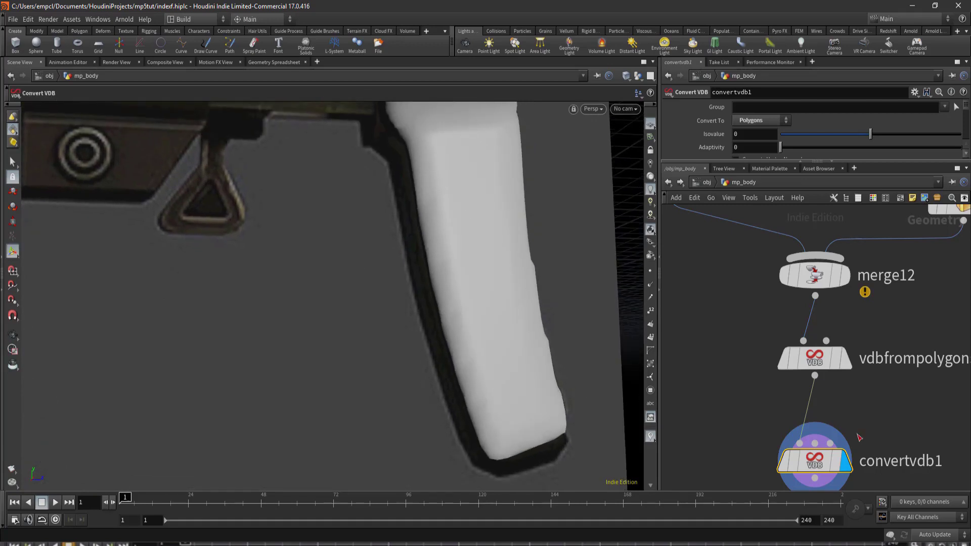
click(817, 360)
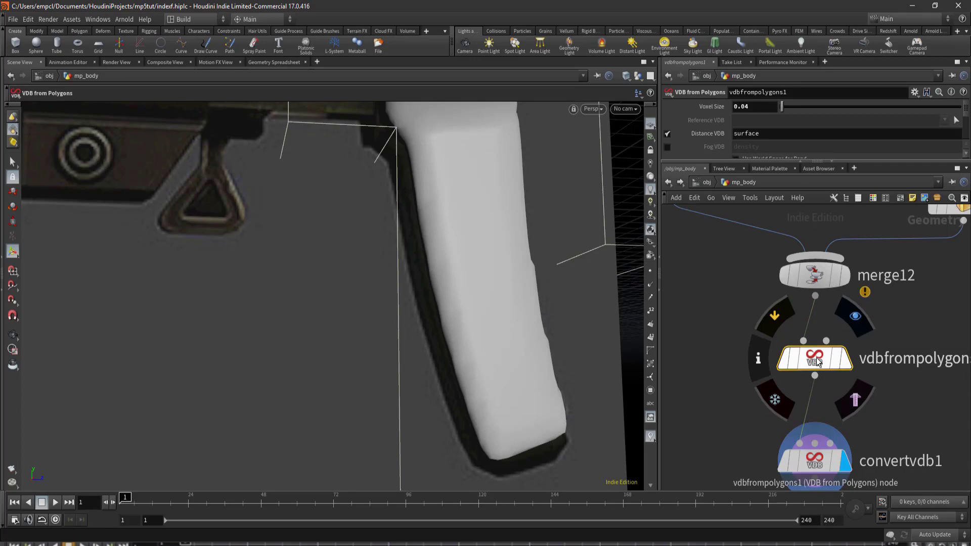
click(919, 394)
middle_drag(881, 405, 863, 435)
click(799, 395)
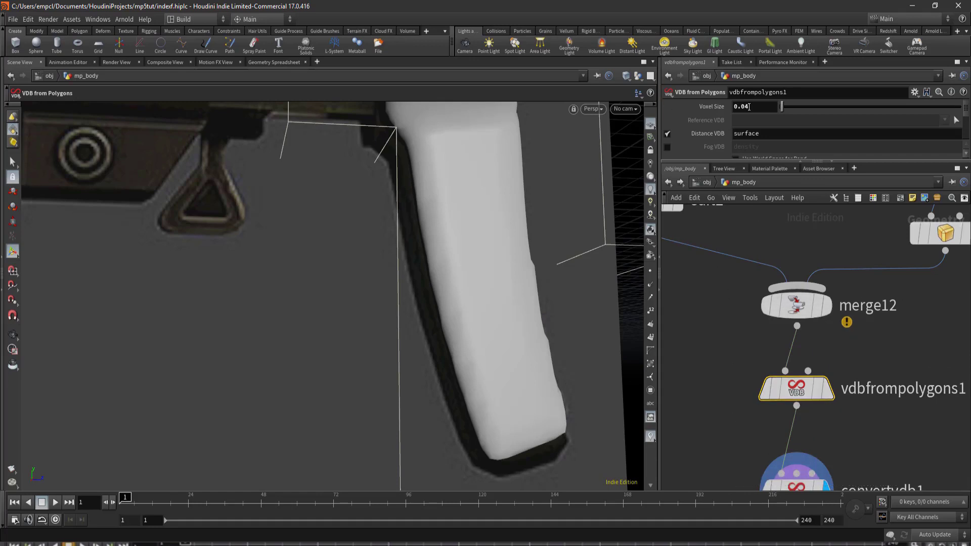
mouse_move(466, 303)
middle_down()
mouse_move(443, 330)
mouse_move(460, 348)
middle_up()
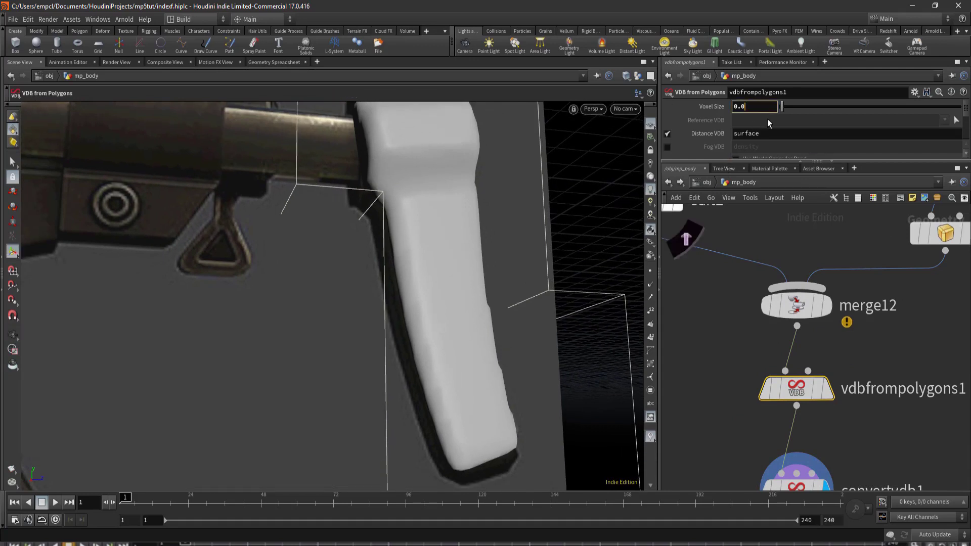
text(1)
key(Return)
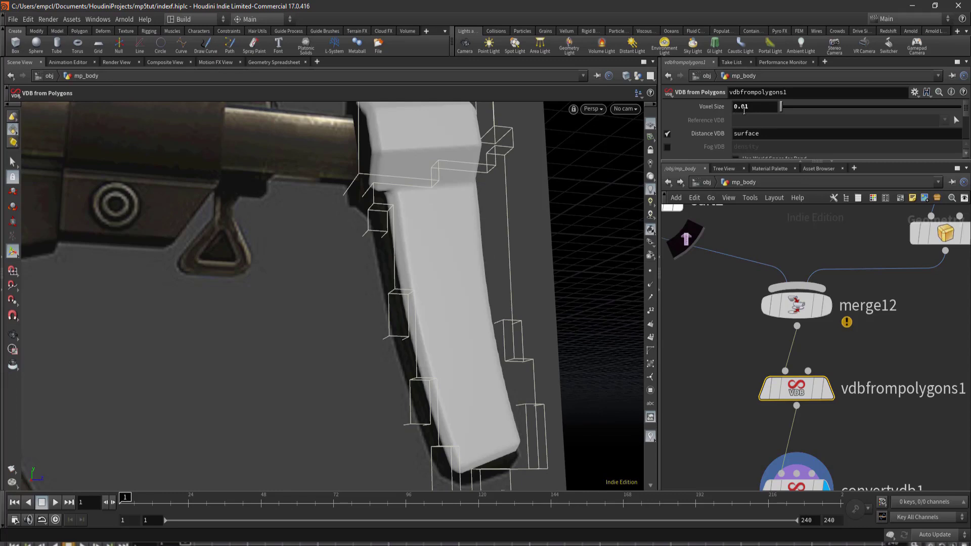
key(Escape)
mouse_move(455, 318)
mouse_down()
mouse_move(455, 170)
mouse_move(494, 373)
mouse_move(435, 295)
mouse_move(451, 328)
mouse_move(442, 290)
mouse_move(412, 347)
mouse_move(445, 410)
mouse_move(455, 310)
mouse_move(375, 322)
mouse_move(383, 286)
mouse_move(349, 282)
mouse_move(394, 317)
mouse_move(385, 258)
mouse_up()
key(Return)
key(Escape)
scroll(384, 257, down, 5)
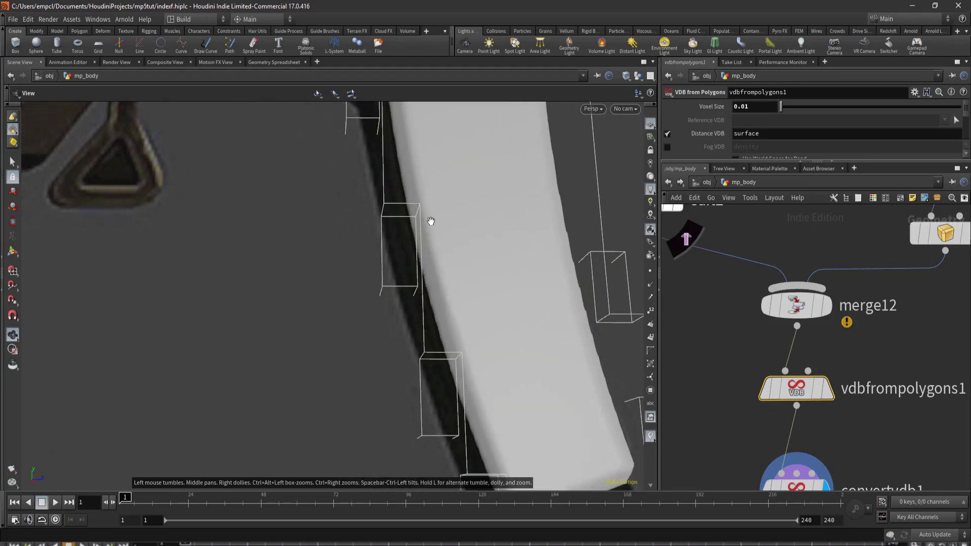
scroll(431, 219, down, 5)
key(Return)
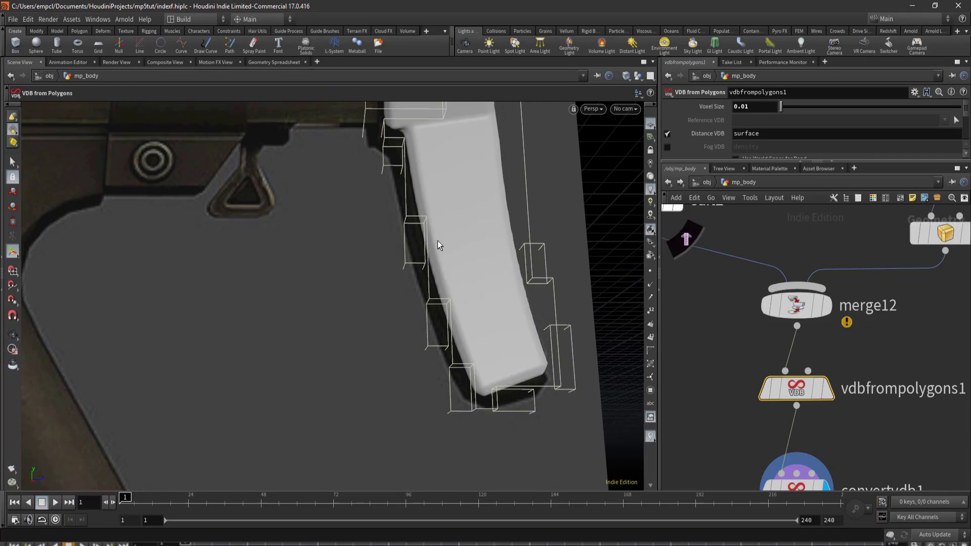
key(Escape)
mouse_move(445, 202)
mouse_down()
mouse_move(444, 362)
mouse_move(457, 308)
mouse_move(498, 384)
mouse_up()
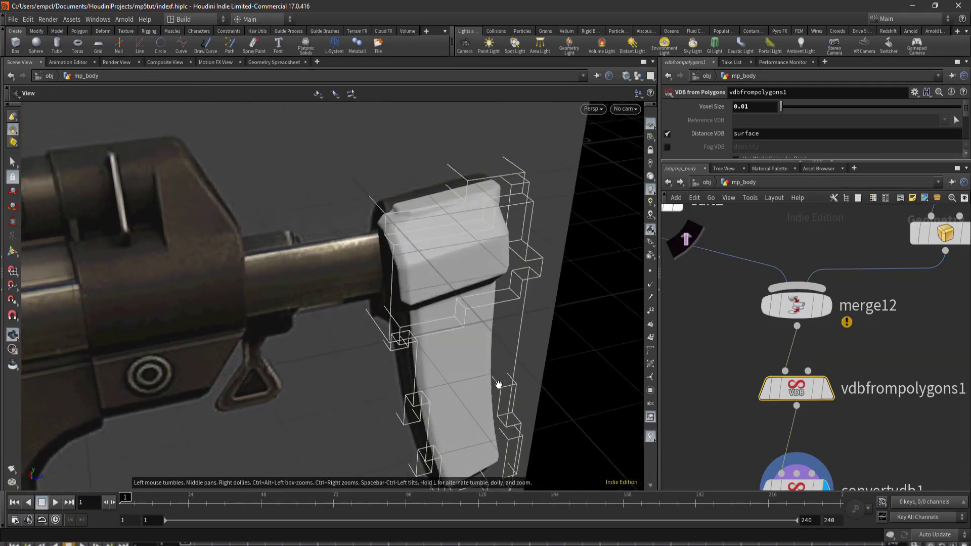
scroll(461, 273, up, 3)
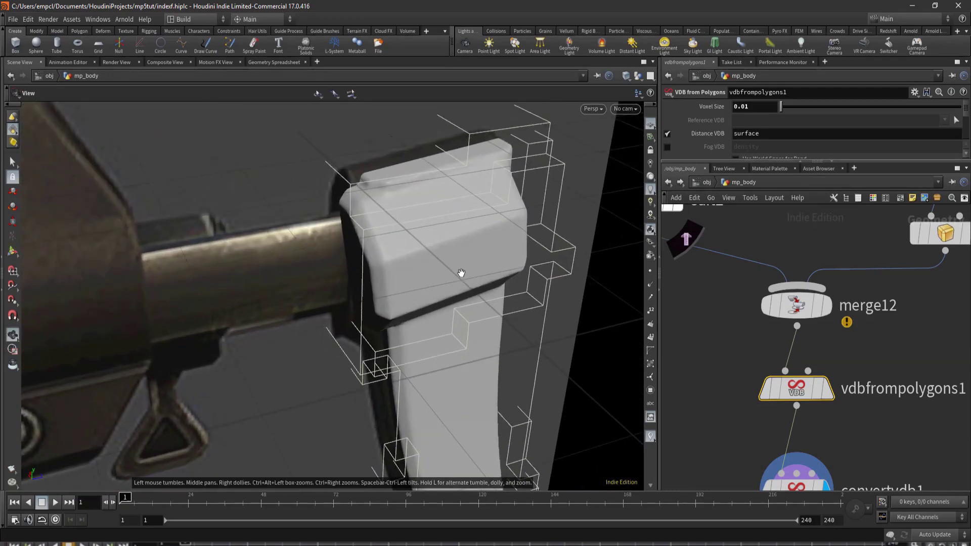
drag(461, 273, 379, 250)
scroll(468, 267, up, 3)
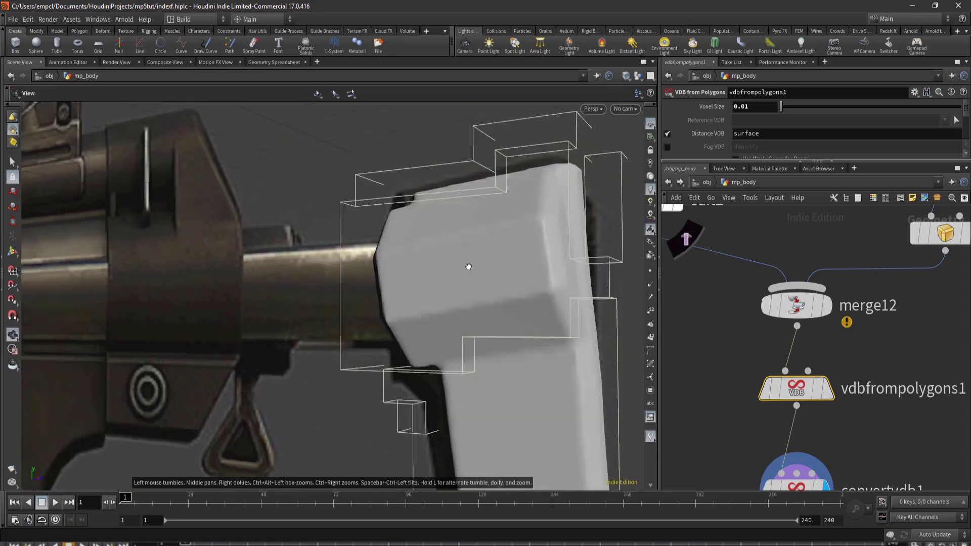
scroll(445, 297, down, 3)
drag(444, 297, 520, 362)
scroll(423, 223, up, 3)
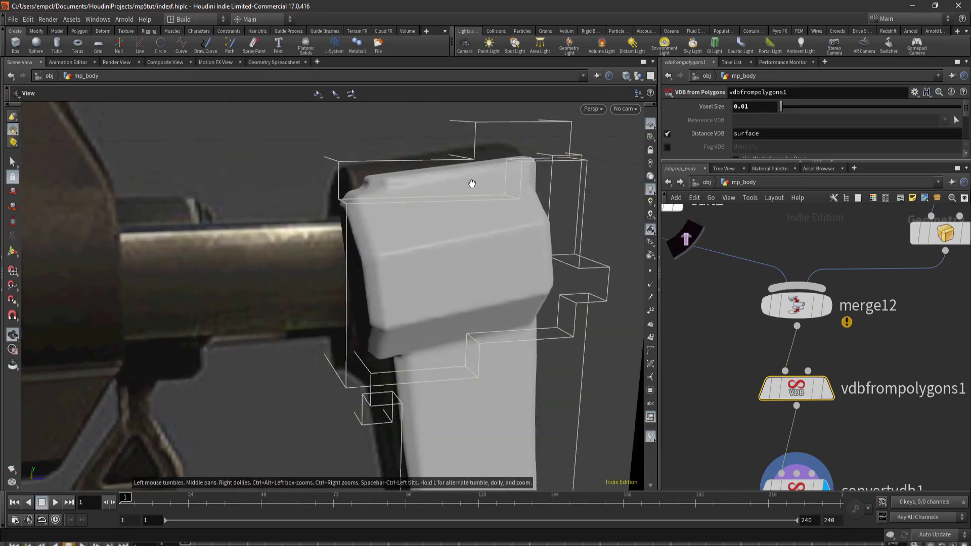
middle_drag(856, 431, 864, 300)
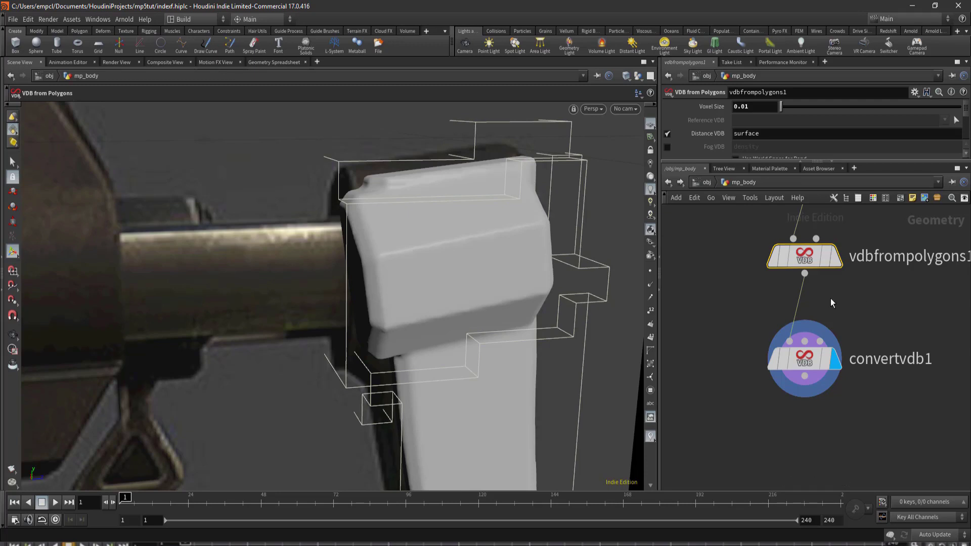
- Insert a VDB Smooth node on the wire between vdbfrompolygons1 and convertvdb1
key(Tab)
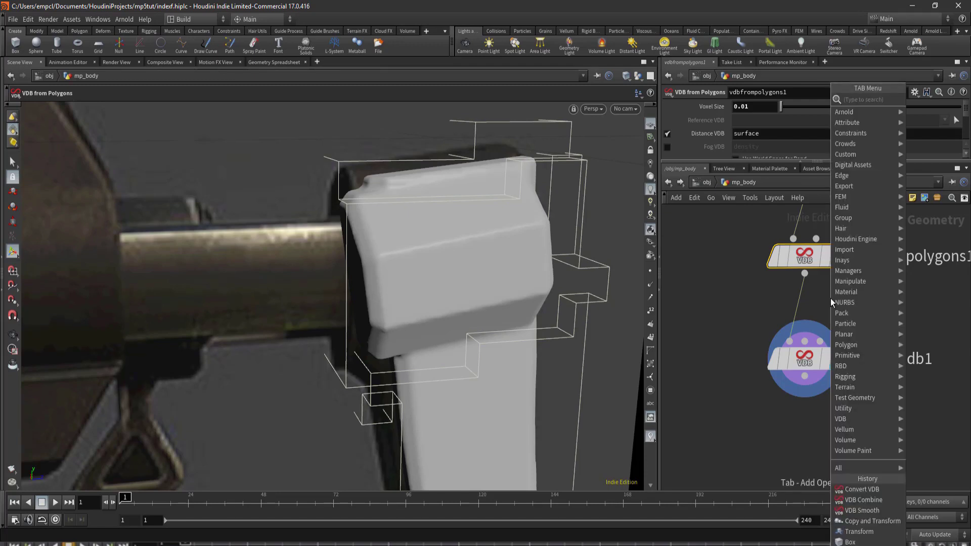
text(vdbs)
key(BackSpace)
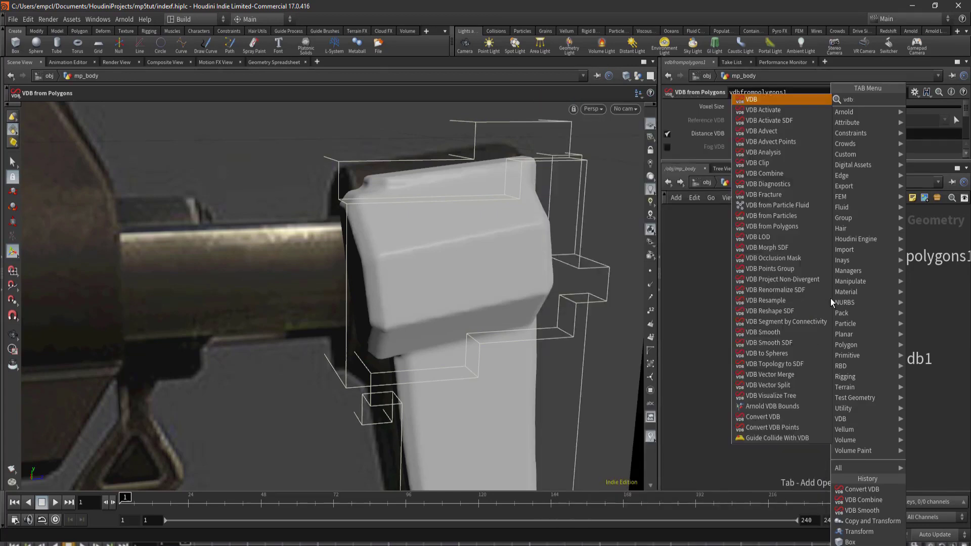
text( sm)
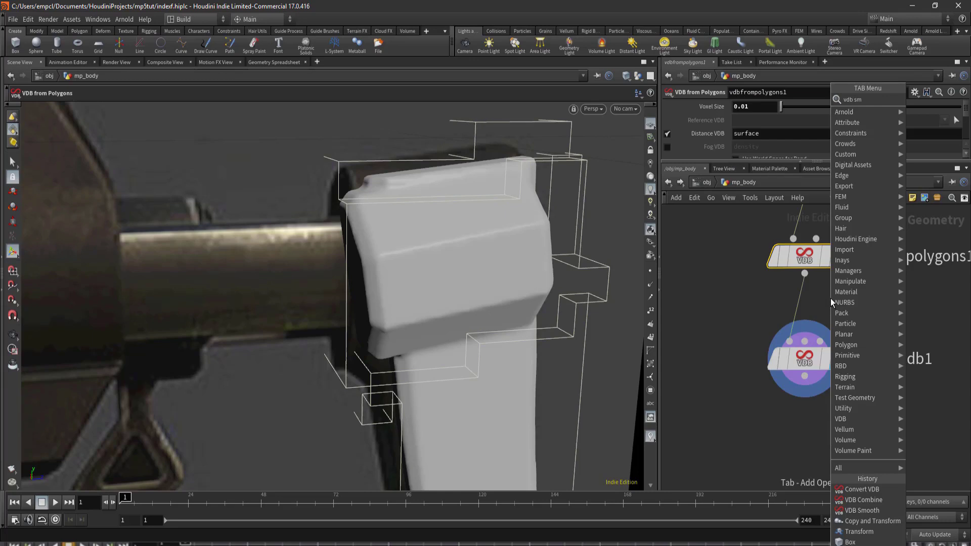
text(o)
key(Return)
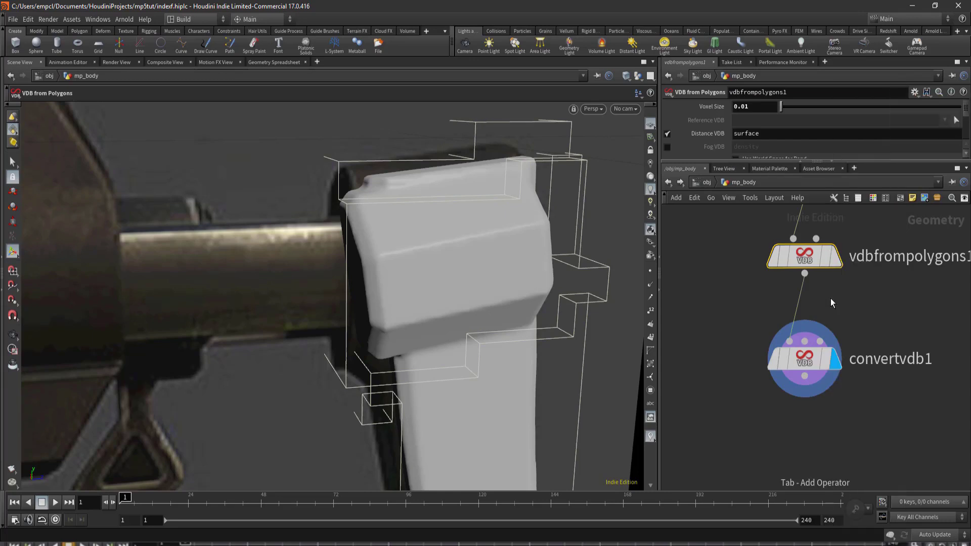
click(906, 310)
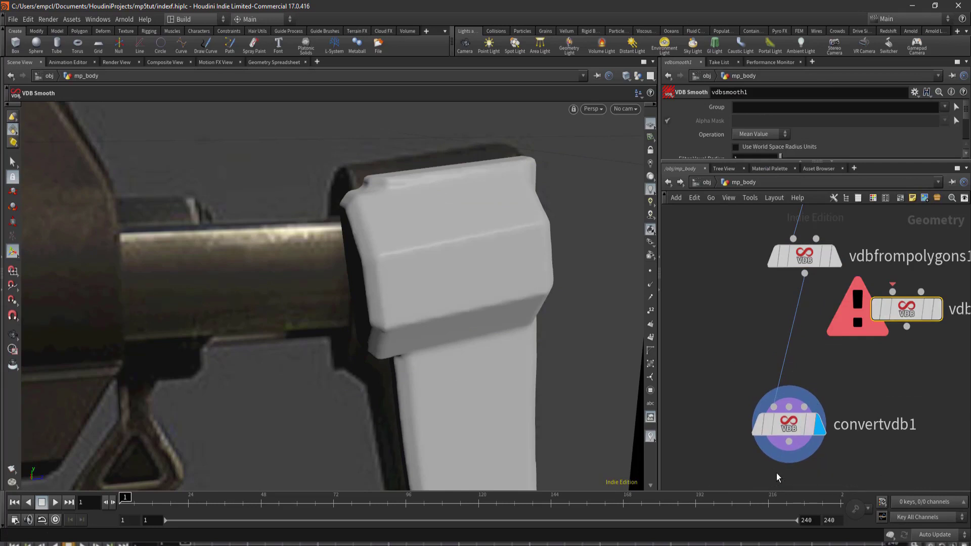
drag(906, 309, 806, 338)
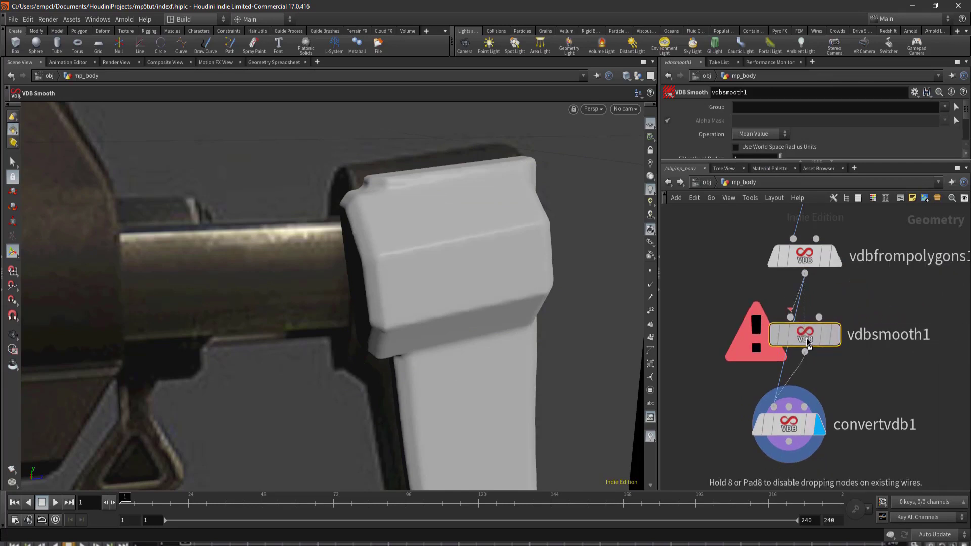
- Inspect the softened stock and reveal vdbsmooth1's Filter Voxel Radius and Iterations settings
key(Escape)
mouse_move(499, 371)
middle_down()
mouse_move(485, 236)
mouse_move(479, 313)
middle_up()
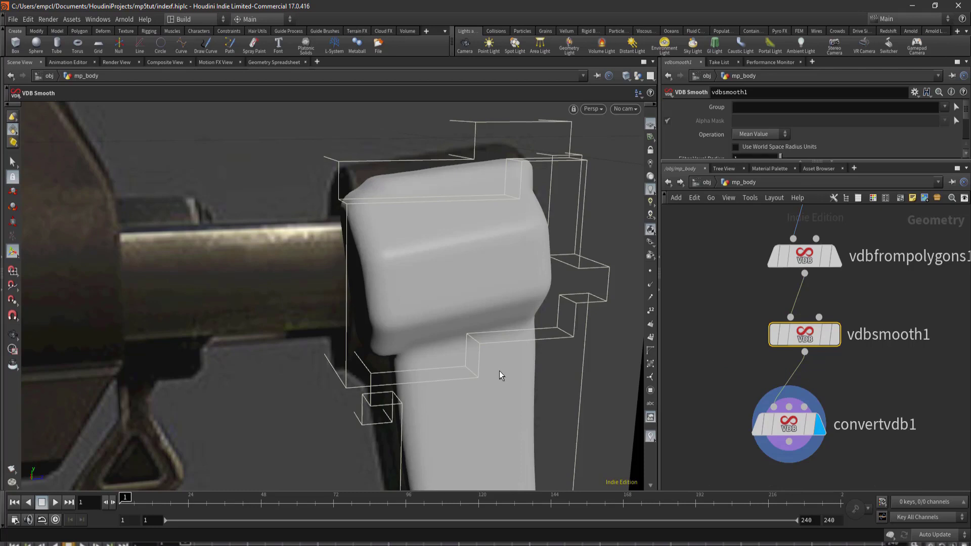
right_drag(480, 313, 466, 325)
drag(466, 325, 469, 347)
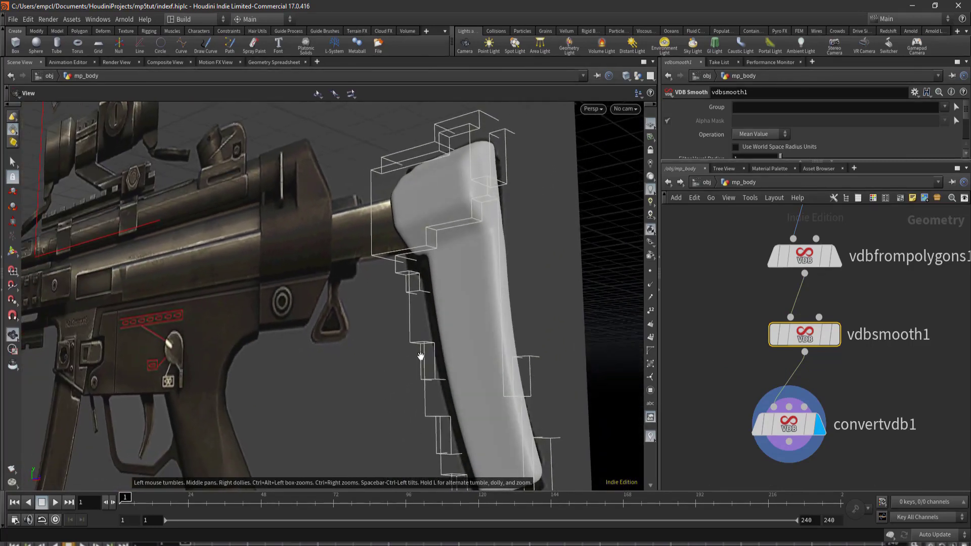
right_drag(468, 347, 489, 233)
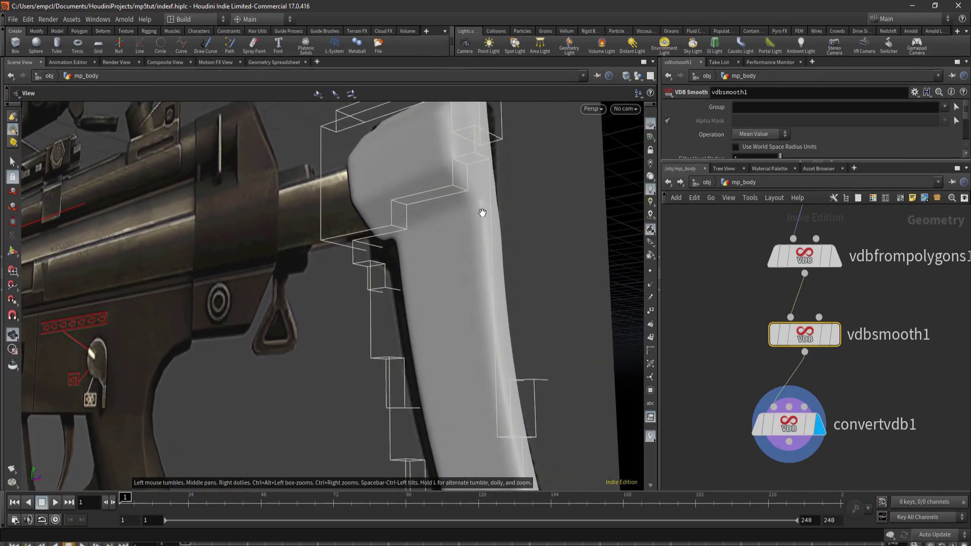
mouse_move(482, 213)
mouse_down()
mouse_move(455, 250)
mouse_move(433, 244)
mouse_move(462, 271)
mouse_up()
right_drag(461, 271, 417, 190)
key(Return)
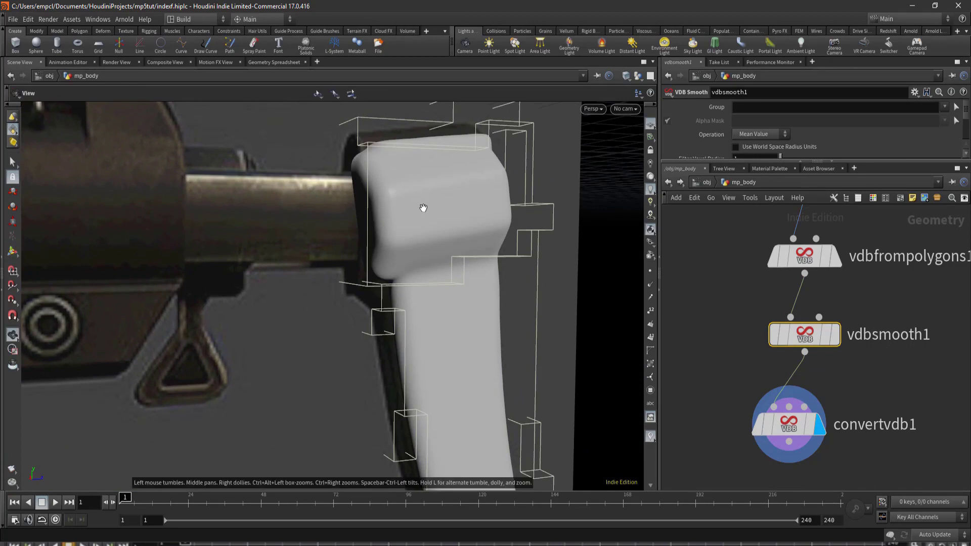
scroll(427, 208, up, 3)
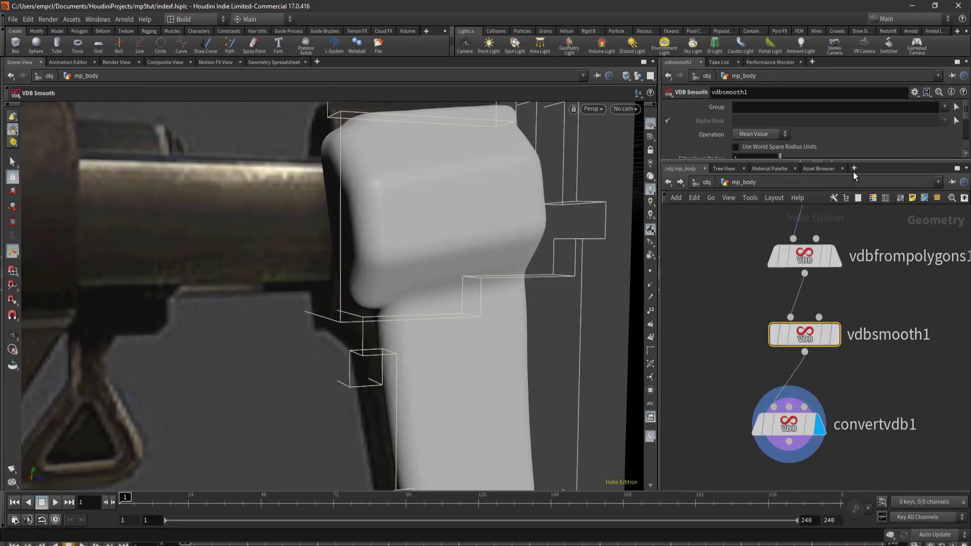
drag(894, 161, 901, 257)
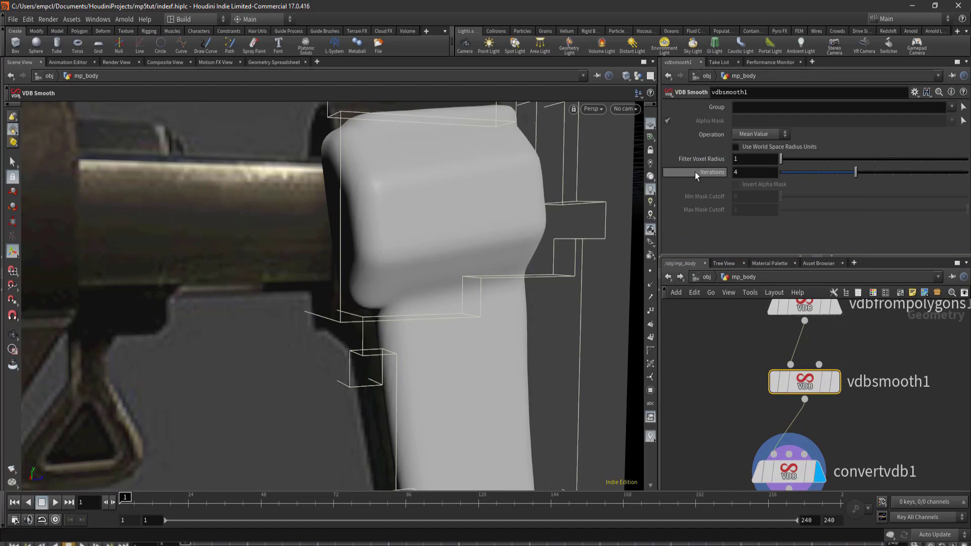
- Test vdbsmooth1 Iterations between 0 and 7, settling on 5
click(866, 174)
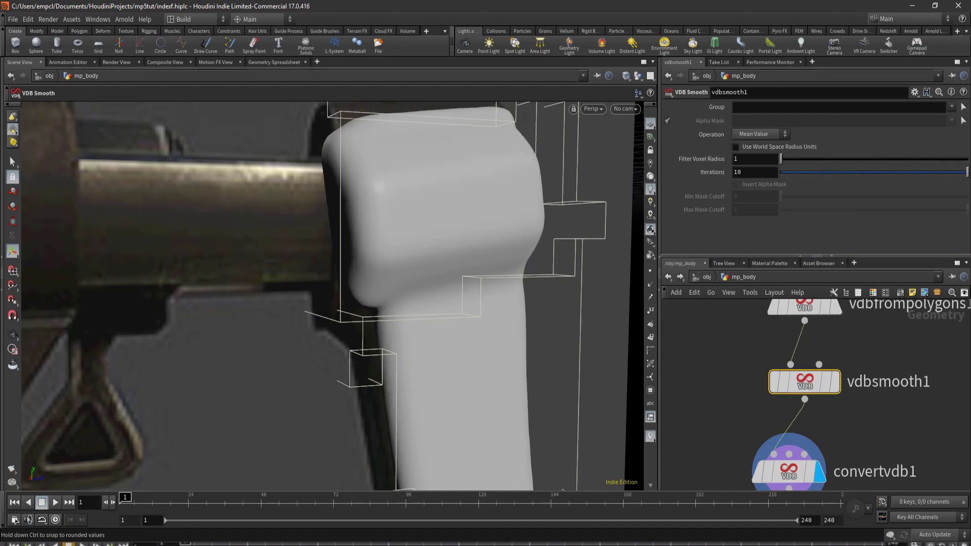
mouse_move(852, 201)
mouse_down()
mouse_move(795, 205)
mouse_move(916, 192)
mouse_up()
middle_drag(459, 296, 464, 218)
mouse_move(465, 219)
mouse_down()
mouse_move(566, 251)
mouse_move(407, 284)
mouse_move(451, 303)
mouse_move(435, 324)
mouse_up()
key(Return)
mouse_move(911, 172)
mouse_down()
mouse_move(759, 177)
mouse_move(967, 173)
mouse_move(766, 177)
mouse_move(856, 173)
mouse_up()
mouse_move(953, 182)
mouse_down()
mouse_move(771, 173)
mouse_move(877, 175)
mouse_up()
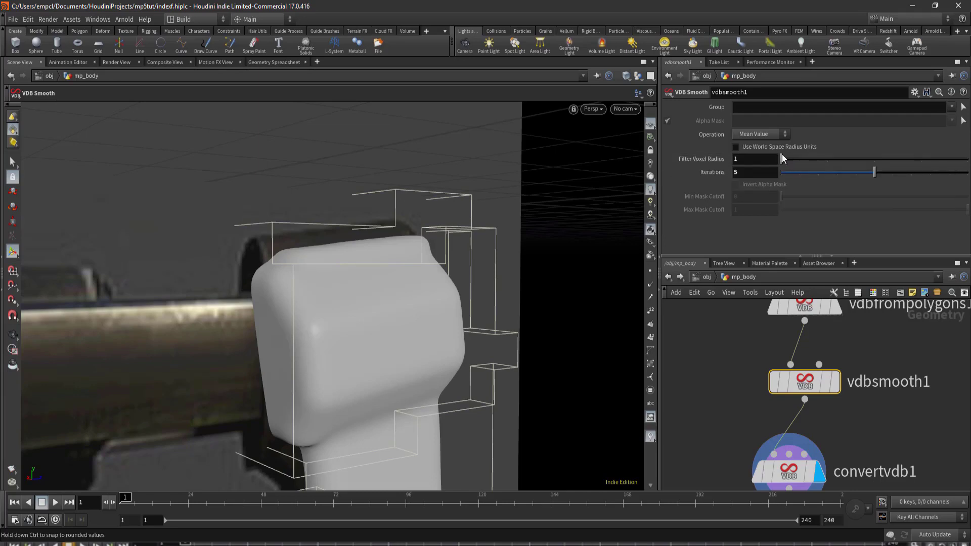
- Try larger Filter Voxel Radius values, then lower the radius to 1
drag(783, 159, 967, 170)
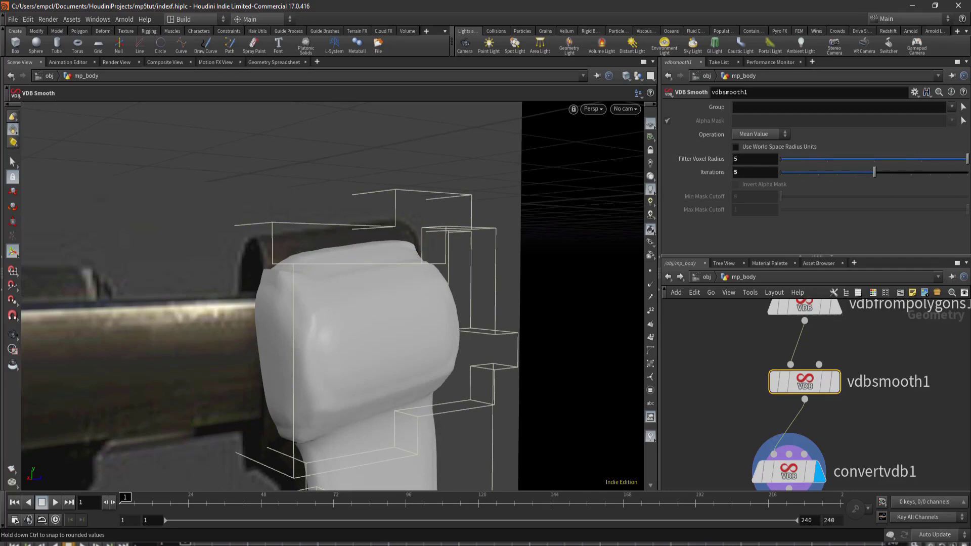
key(Escape)
mouse_move(487, 377)
mouse_down()
mouse_move(337, 290)
mouse_move(397, 332)
mouse_move(431, 249)
mouse_move(419, 244)
mouse_move(353, 281)
mouse_move(362, 264)
mouse_move(294, 223)
mouse_move(351, 270)
mouse_move(347, 304)
mouse_move(399, 337)
mouse_move(385, 323)
mouse_up()
drag(961, 161, 747, 161)
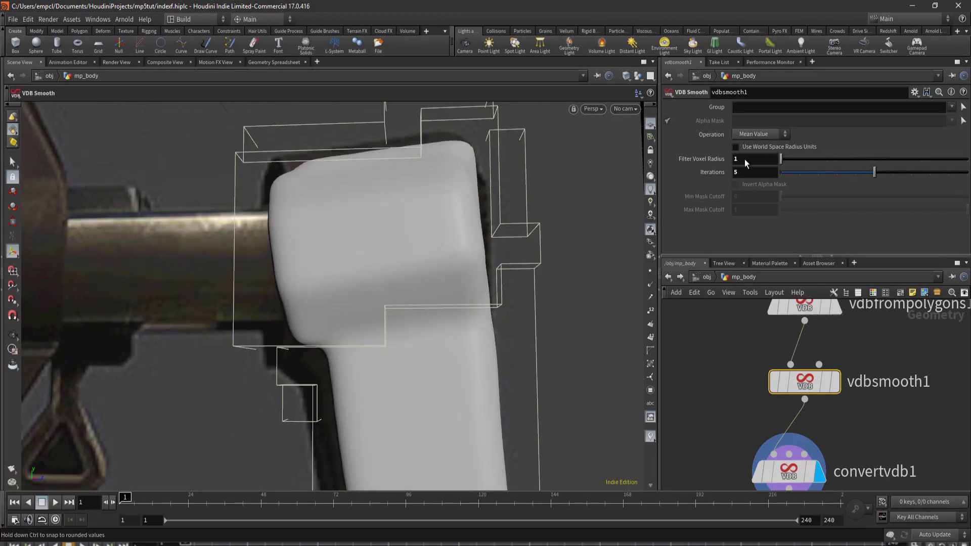
- Compare Filter Voxel Radius 2 and 5 with Iterations 0 and 1 on the stock
click(827, 160)
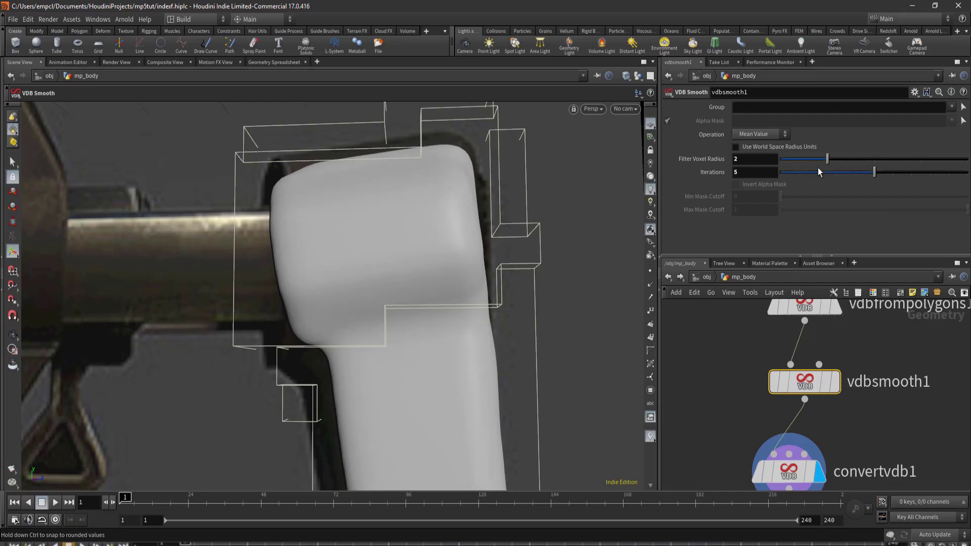
drag(873, 172, 736, 175)
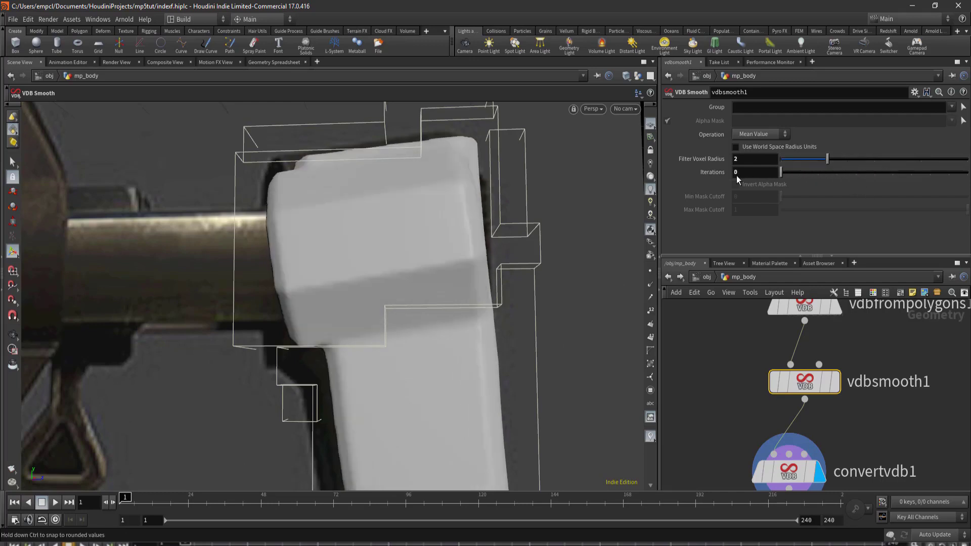
alt+drag(433, 253, 536, 255)
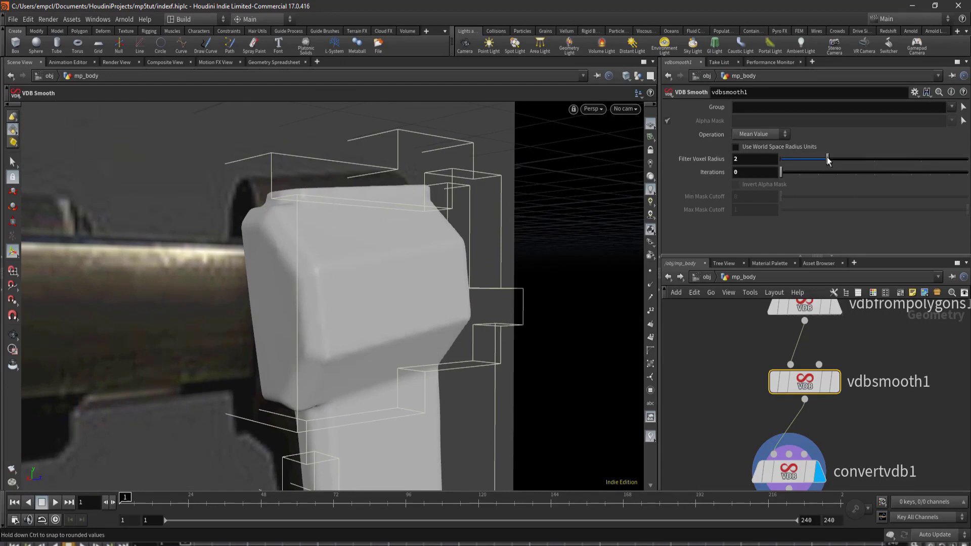
drag(886, 173, 955, 176)
mouse_move(455, 354)
alt+mouse_down()
mouse_move(487, 379)
mouse_move(514, 288)
mouse_move(427, 271)
alt+mouse_up()
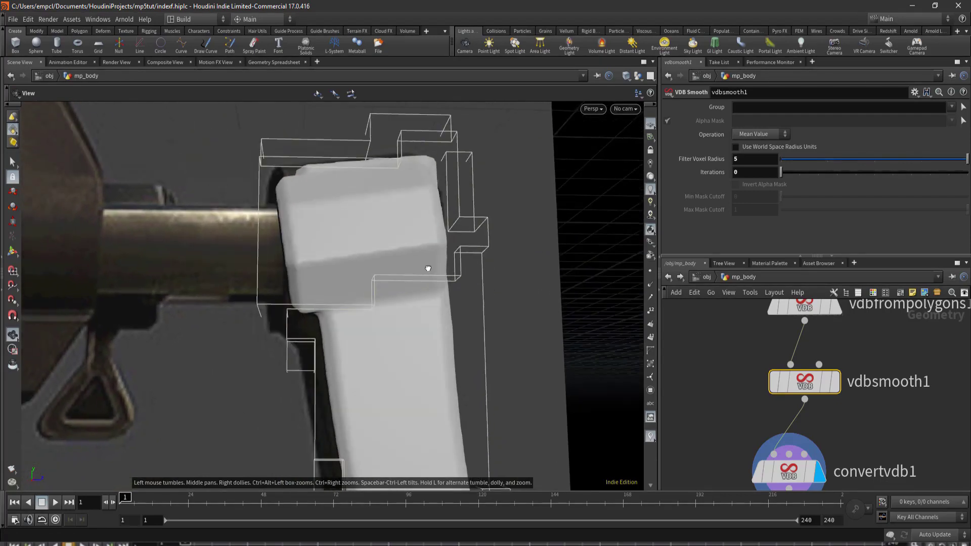
drag(784, 171, 798, 172)
key(Escape)
mouse_move(490, 292)
mouse_down()
mouse_move(468, 329)
mouse_move(484, 225)
mouse_move(369, 256)
mouse_move(419, 384)
mouse_up()
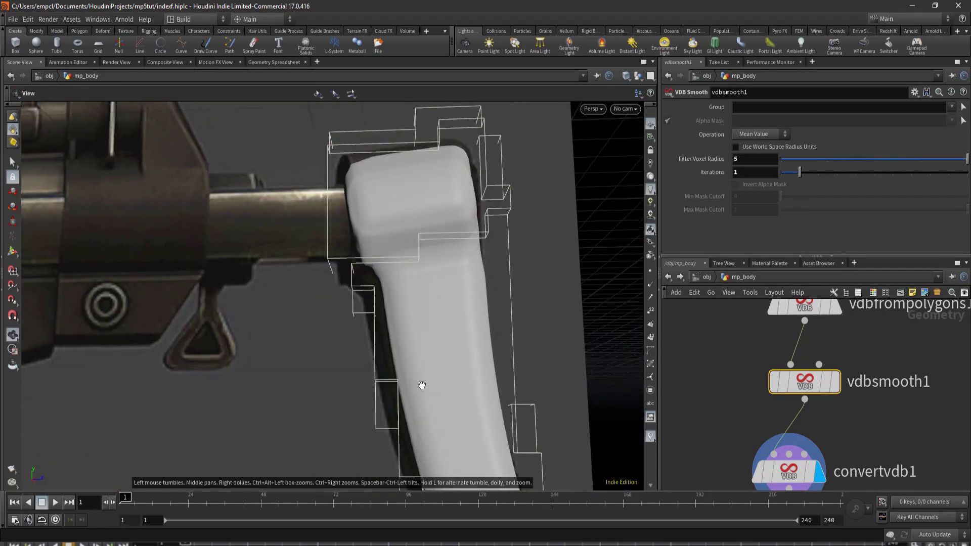
key(Return)
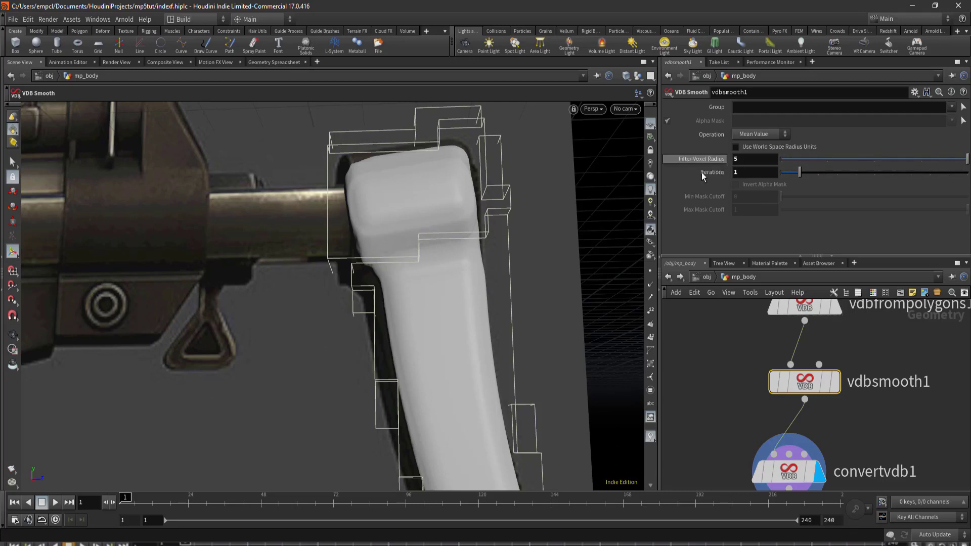
- Lower Filter Voxel Radius back to 2 and check the stock's softened edges
key(space)
mouse_move(443, 329)
mouse_down()
mouse_move(433, 364)
mouse_move(465, 277)
mouse_move(316, 257)
mouse_move(412, 244)
mouse_up()
drag(518, 232, 386, 308)
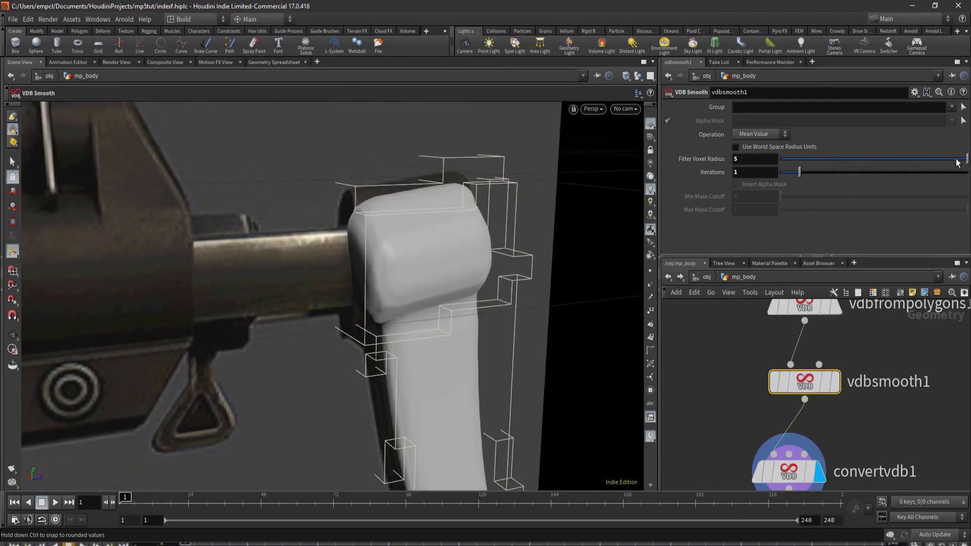
mouse_move(964, 159)
mouse_down()
mouse_move(805, 162)
mouse_move(832, 175)
mouse_up()
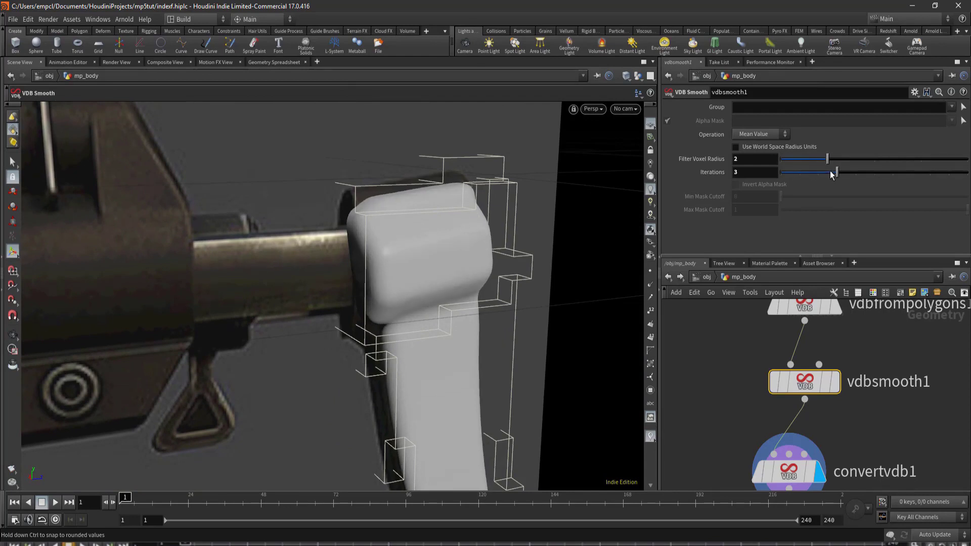
key(space)
mouse_move(441, 336)
mouse_down()
mouse_move(261, 221)
mouse_move(586, 315)
mouse_up()
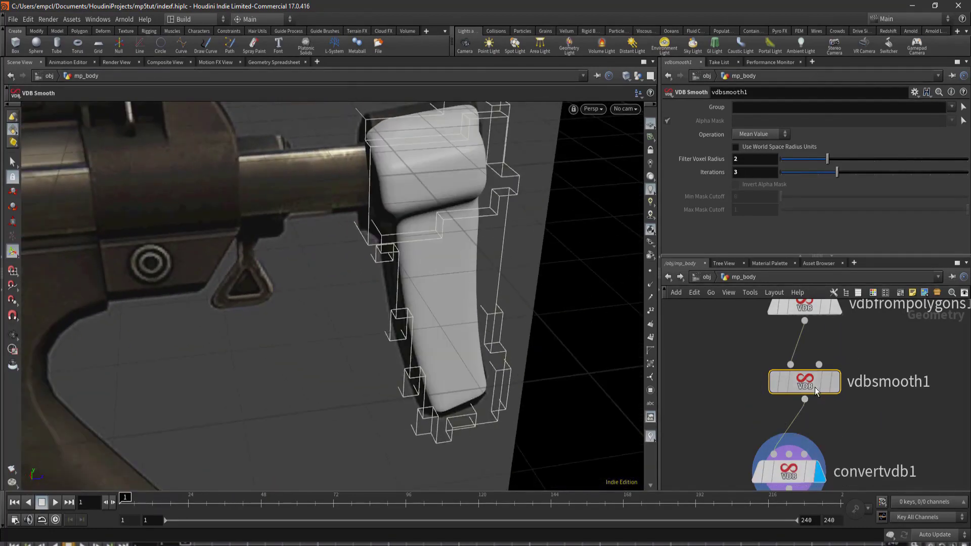
- Tidy the network, moving convertvdb1 up closer to vdbsmooth1
scroll(869, 418, down, 3)
mouse_move(868, 417)
middle_down()
mouse_move(851, 435)
mouse_move(882, 411)
middle_up()
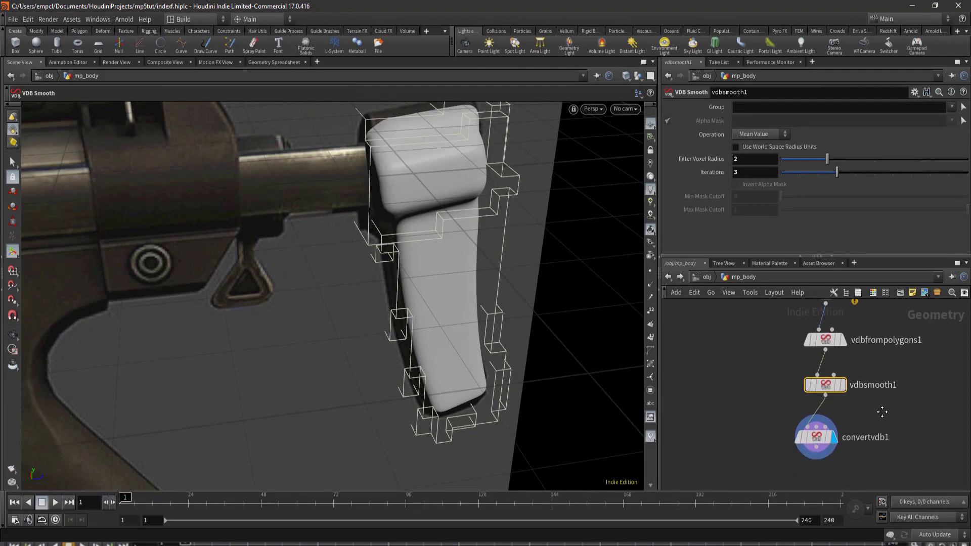
drag(817, 443, 820, 430)
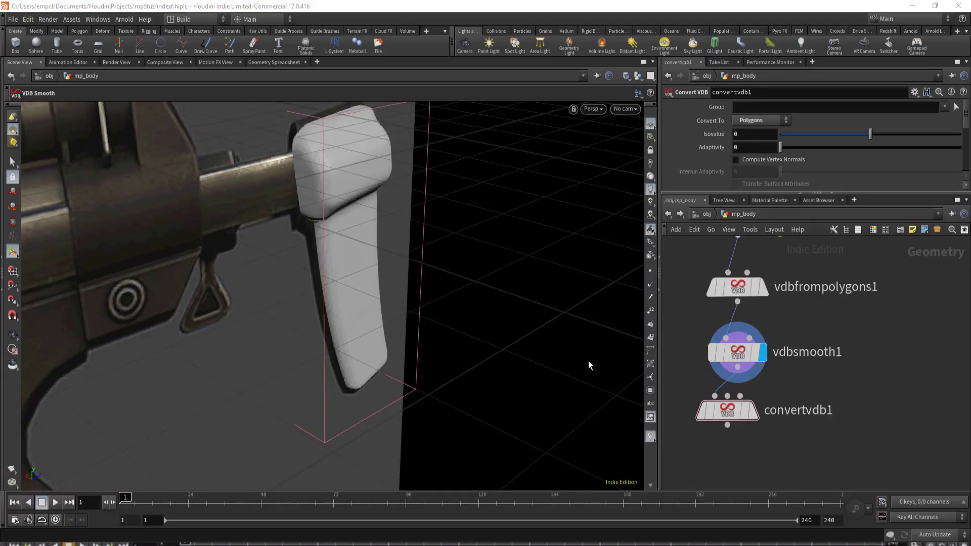
drag(587, 362, 504, 310)
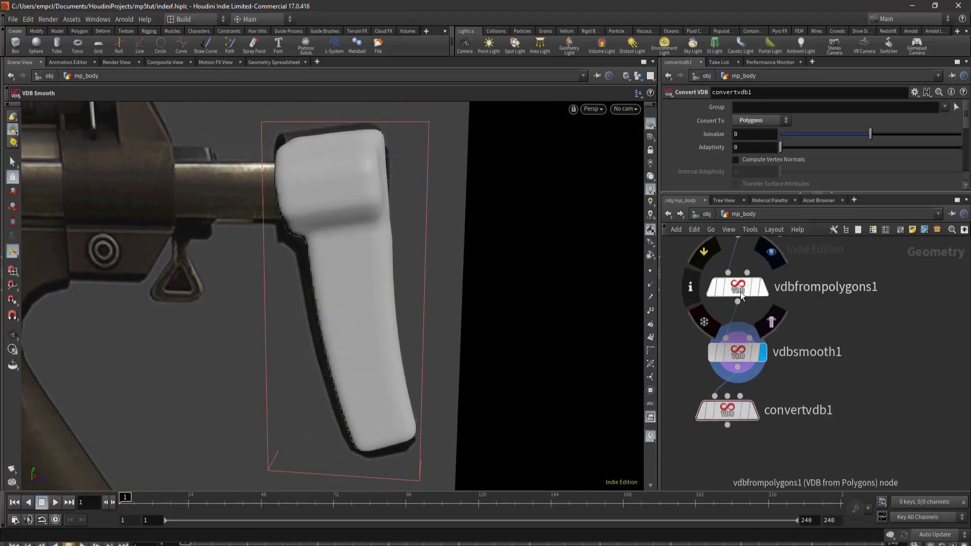
- Compare the unsmoothed vdbfrompolygons1 volume (voxel size 0.01) against the vdbsmooth1 result
click(741, 287)
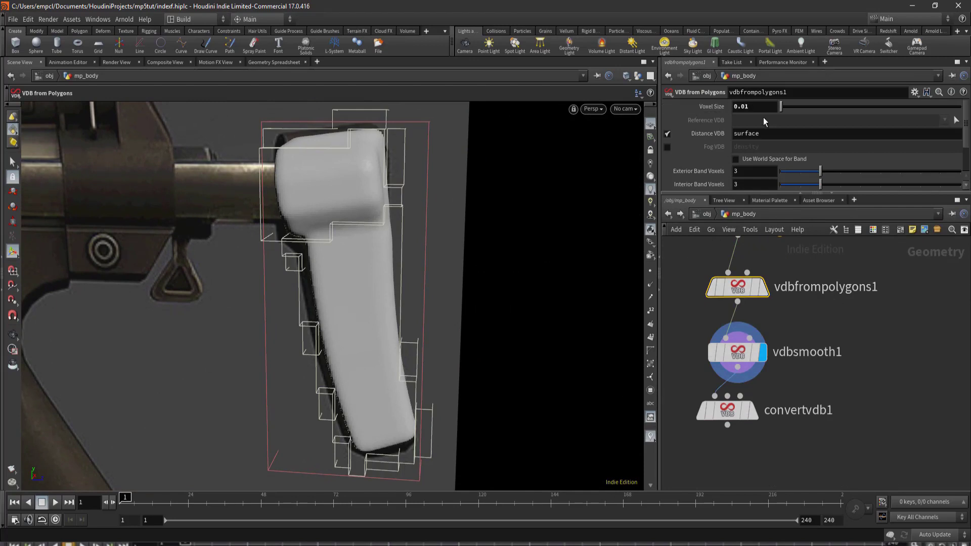
key(Escape)
drag(429, 235, 397, 177)
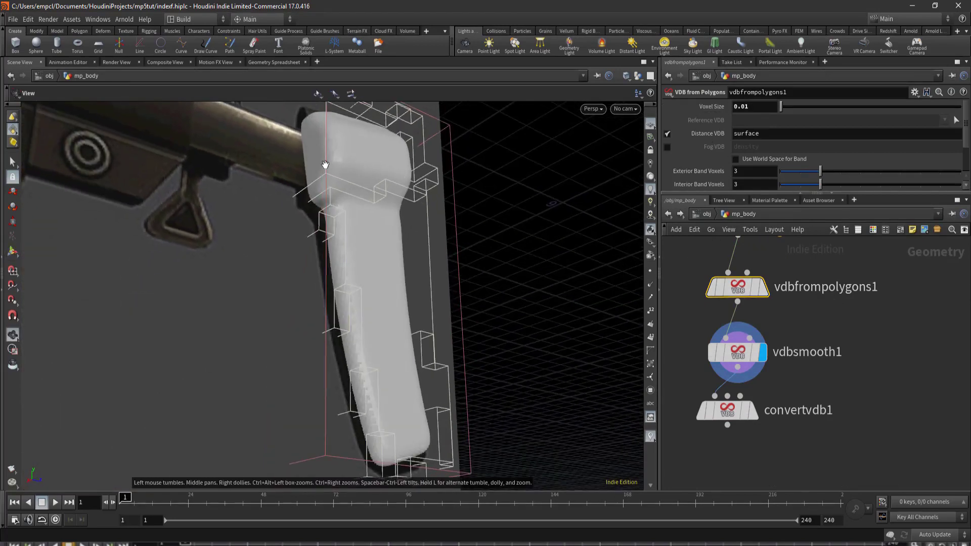
mouse_move(369, 165)
mouse_down()
mouse_move(308, 229)
mouse_move(353, 212)
mouse_up()
key(Return)
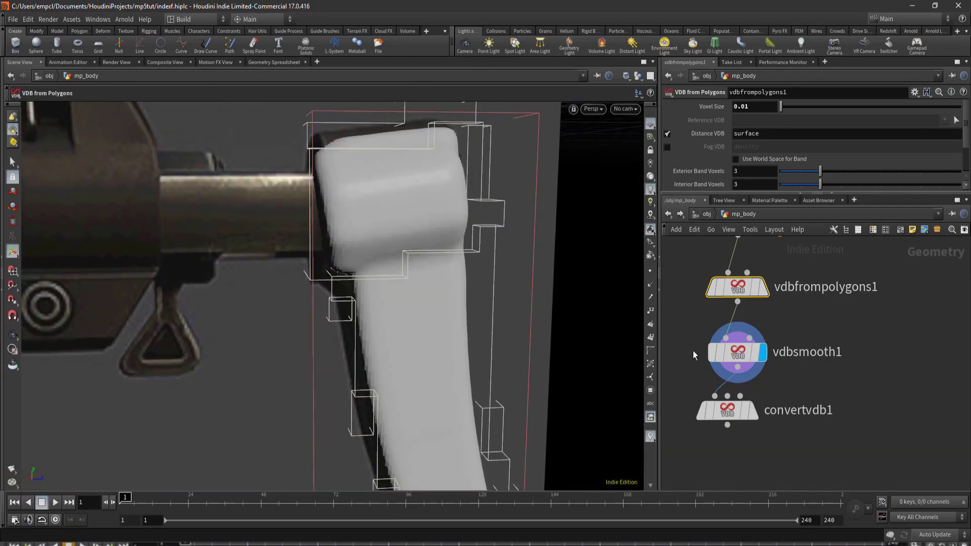
click(736, 355)
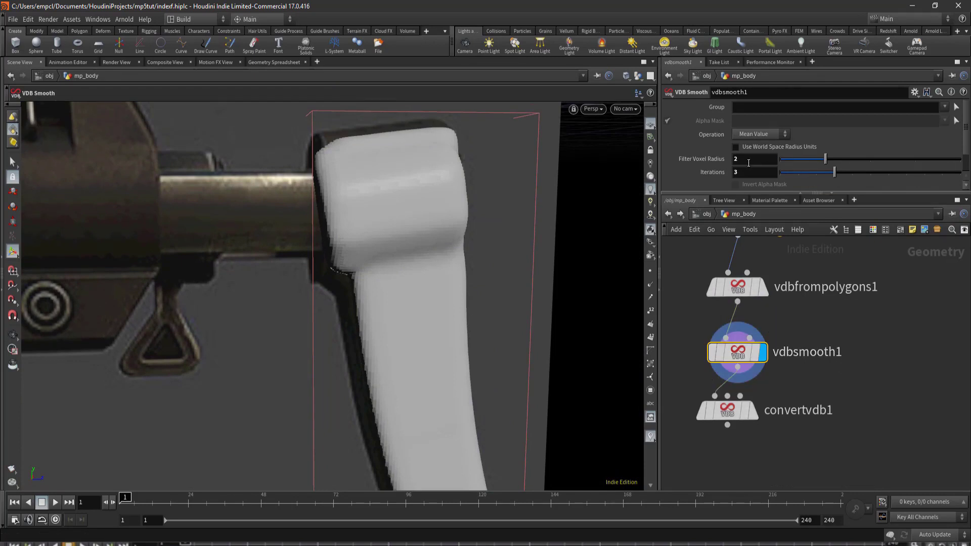
click(741, 289)
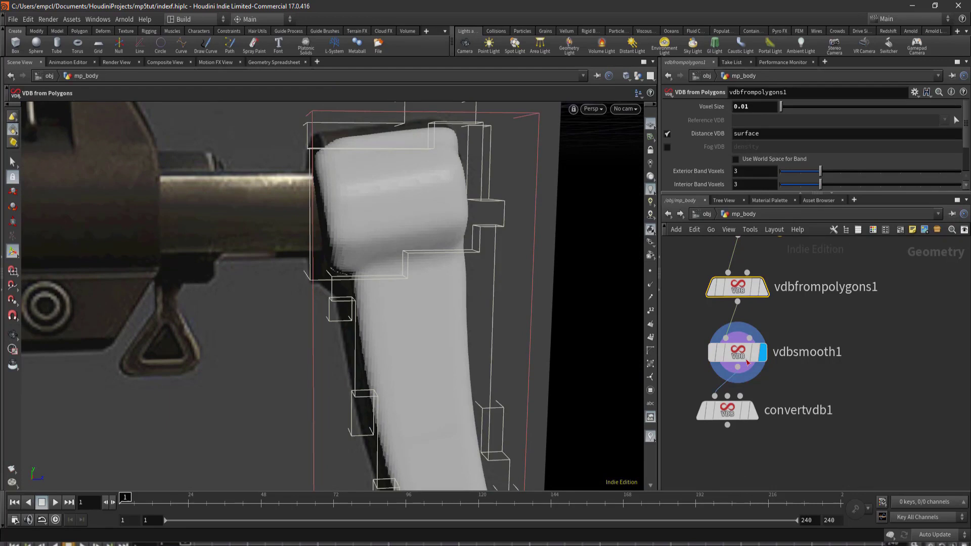
- Display convertvdb1's dense stock mesh (isovalue 0) and orbit around it to inspect
click(753, 417)
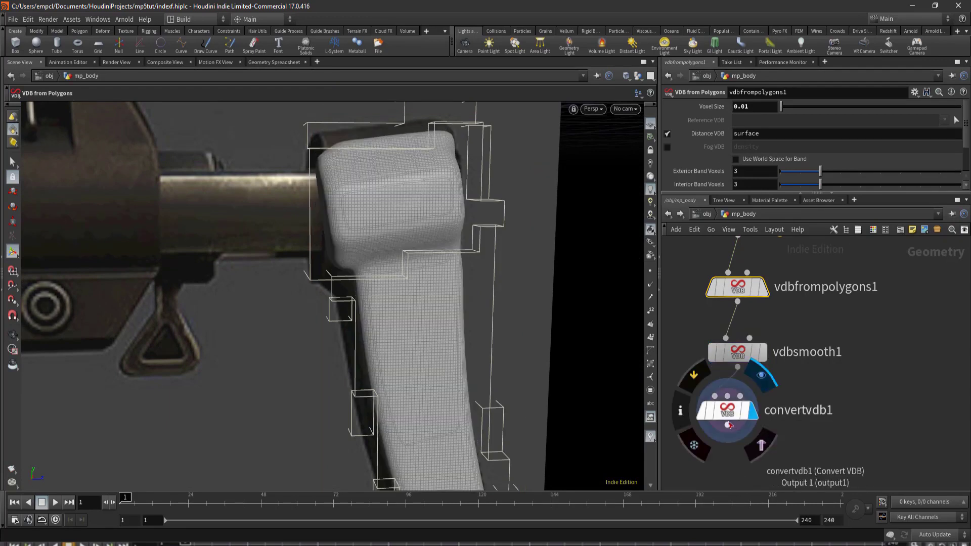
scroll(423, 211, up, 3)
scroll(427, 226, up, 3)
mouse_move(428, 226)
mouse_down()
mouse_move(405, 228)
mouse_move(466, 189)
mouse_move(527, 227)
mouse_move(494, 336)
mouse_up()
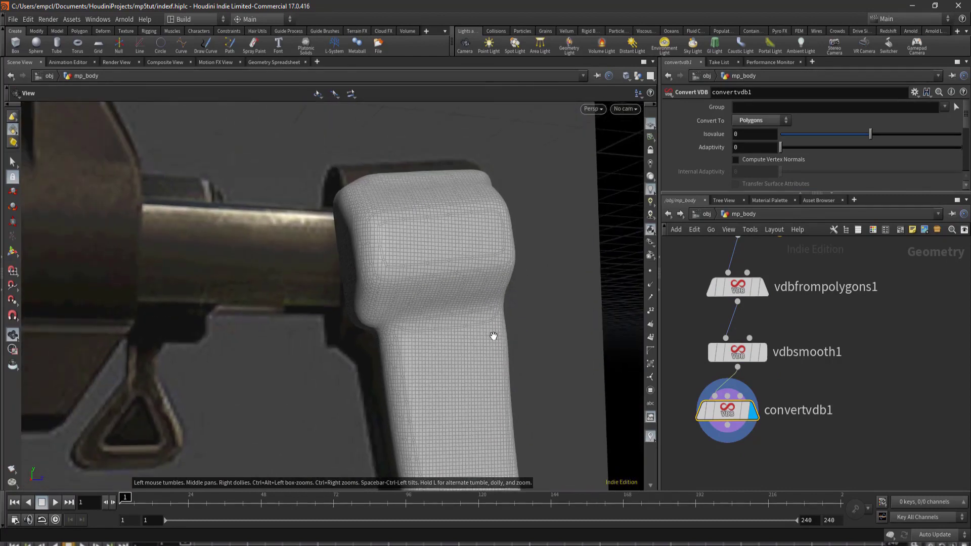
middle_drag(493, 336, 501, 217)
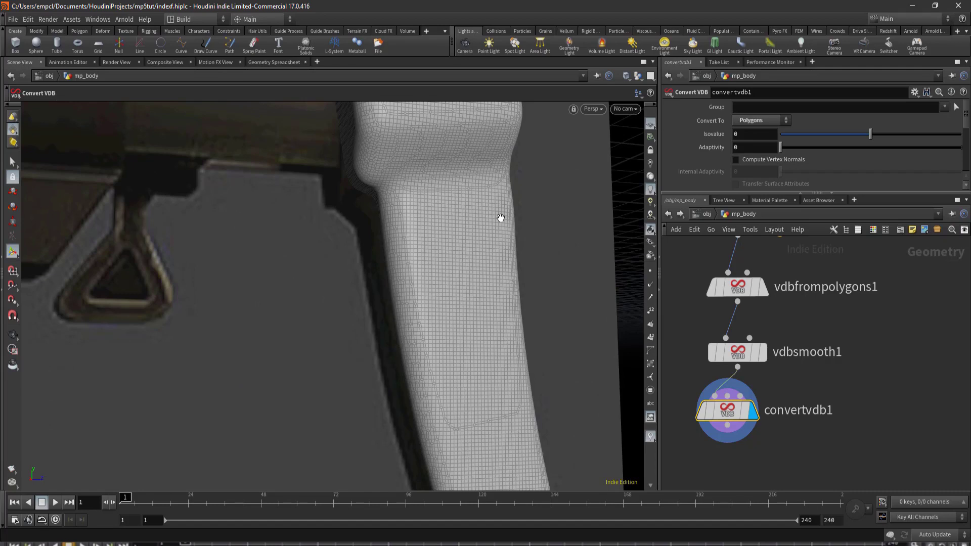
mouse_move(500, 218)
mouse_down()
mouse_move(447, 275)
mouse_move(462, 277)
mouse_move(470, 327)
mouse_move(513, 341)
mouse_up()
key(Return)
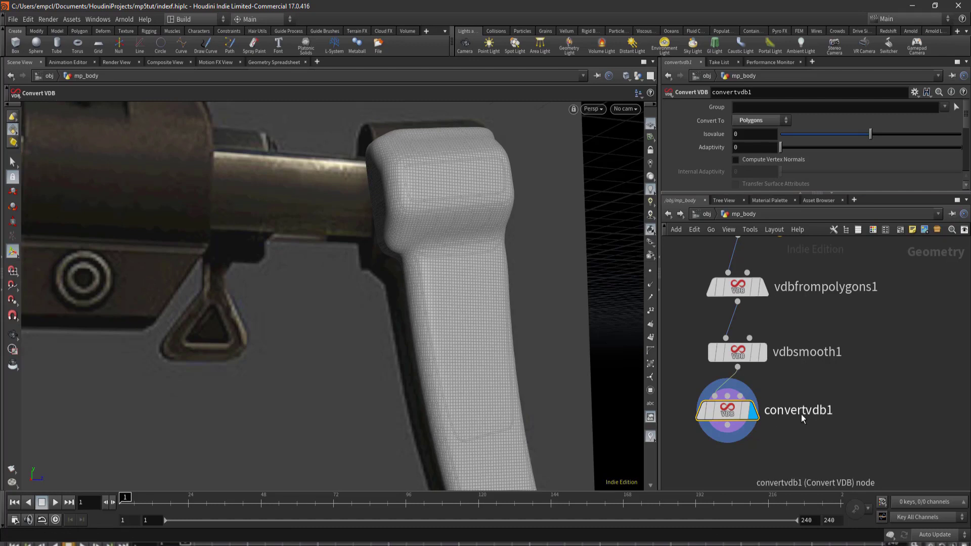
- Raise Convert VDB Adaptivity to 0.135 and inspect the coarser stock mesh
drag(872, 192, 872, 278)
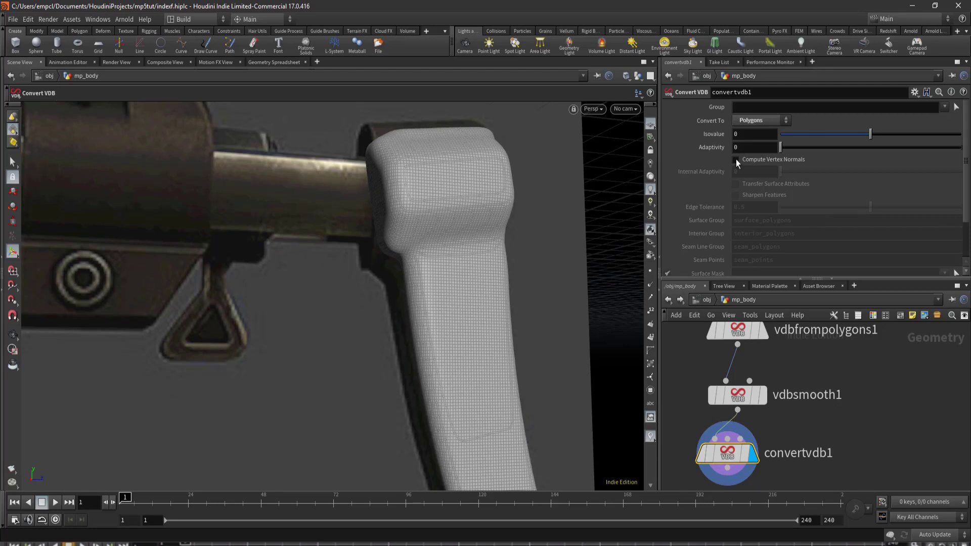
drag(780, 147, 793, 159)
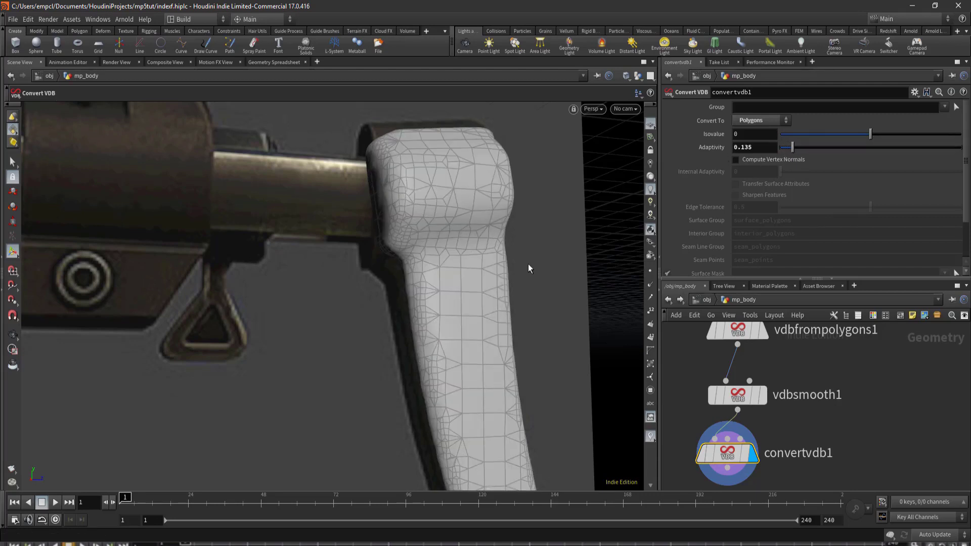
key(Escape)
mouse_move(491, 305)
mouse_down()
mouse_move(469, 161)
mouse_move(551, 211)
mouse_move(429, 295)
mouse_move(484, 250)
mouse_move(396, 325)
mouse_move(443, 449)
mouse_up()
key(Escape)
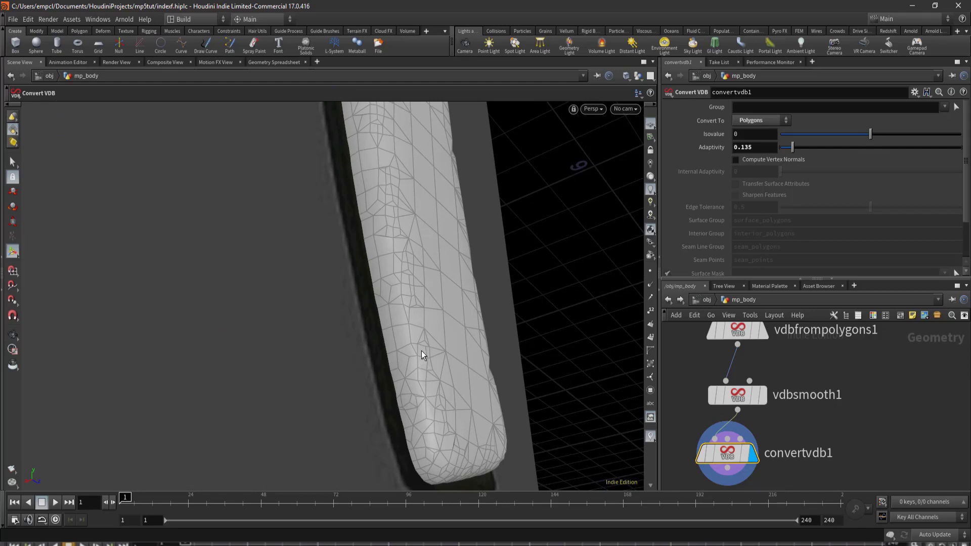
key(Escape)
mouse_move(397, 241)
mouse_down()
mouse_move(362, 245)
mouse_move(440, 376)
mouse_move(430, 280)
mouse_move(442, 224)
mouse_up()
key(Escape)
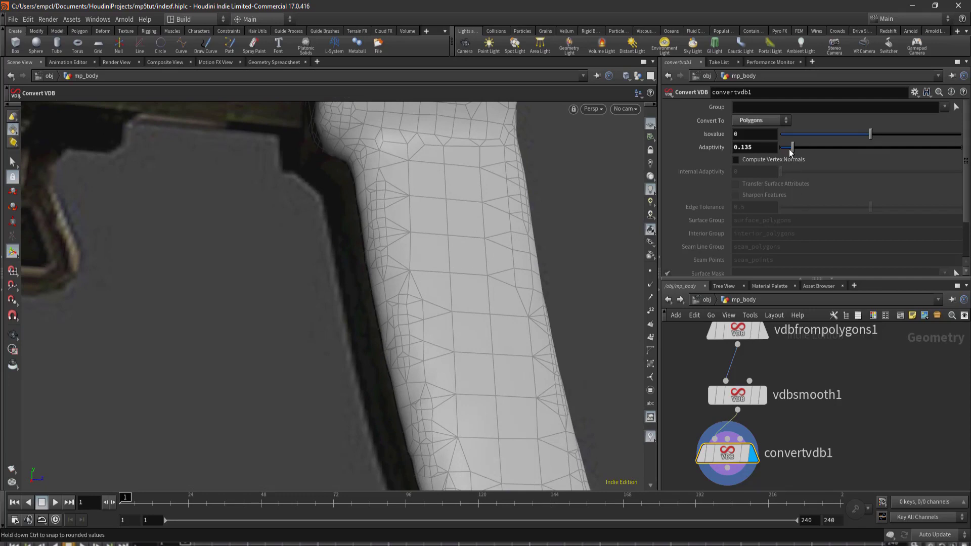
- Lower Adaptivity to about 0.039 and review the stock and gun
drag(792, 147, 784, 147)
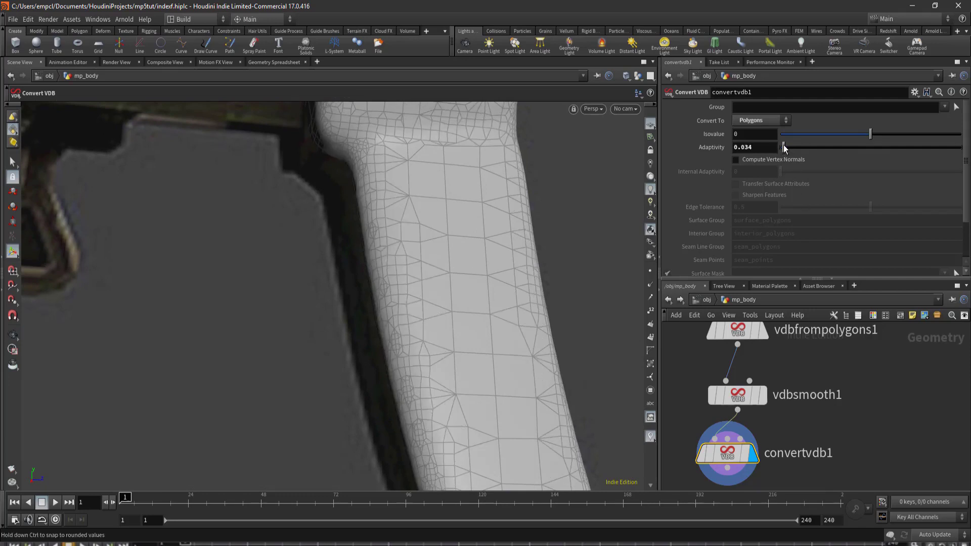
scroll(386, 203, down, 5)
mouse_move(385, 203)
mouse_down()
mouse_move(422, 357)
mouse_move(434, 241)
mouse_move(455, 218)
mouse_move(505, 221)
mouse_up()
scroll(434, 241, up, 3)
scroll(542, 226, up, 2)
scroll(541, 226, down, 3)
drag(538, 288, 457, 313)
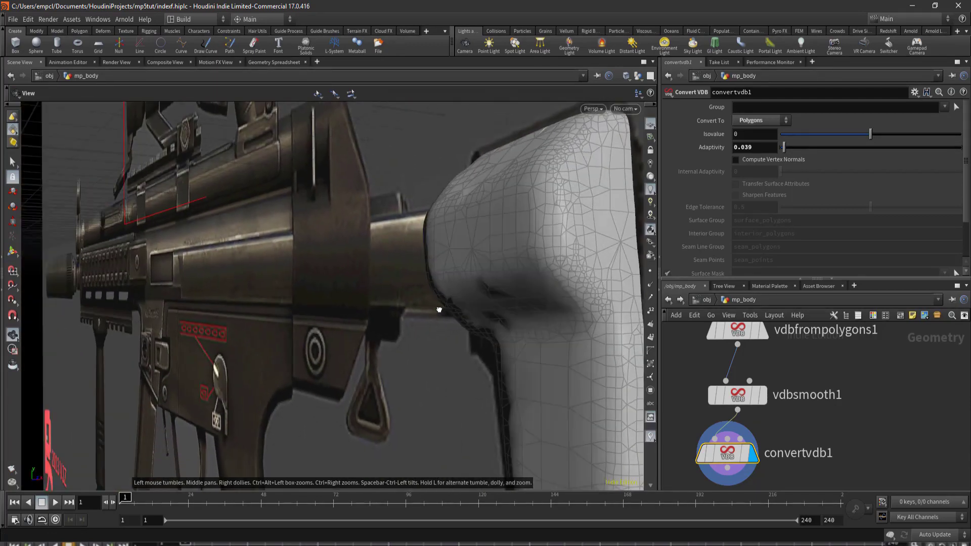
scroll(554, 278, up, 2)
mouse_move(554, 278)
middle_down()
mouse_move(495, 187)
mouse_move(509, 241)
middle_up()
mouse_move(487, 256)
mouse_down()
mouse_move(442, 167)
mouse_move(418, 304)
mouse_up()
scroll(446, 342, up, 3)
scroll(424, 226, up, 2)
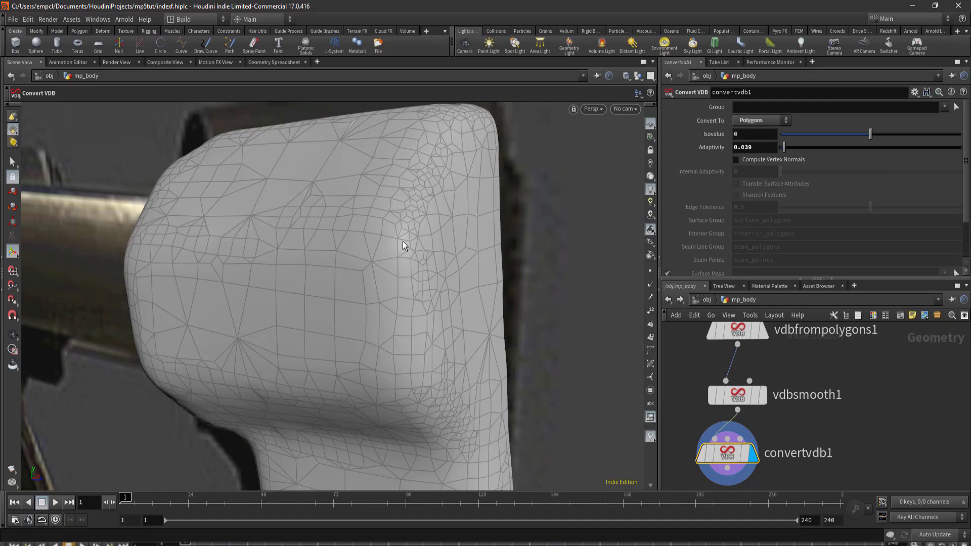
scroll(403, 246, down, 3)
drag(403, 246, 424, 162)
scroll(425, 162, up, 3)
middle_drag(424, 162, 424, 140)
key(Return)
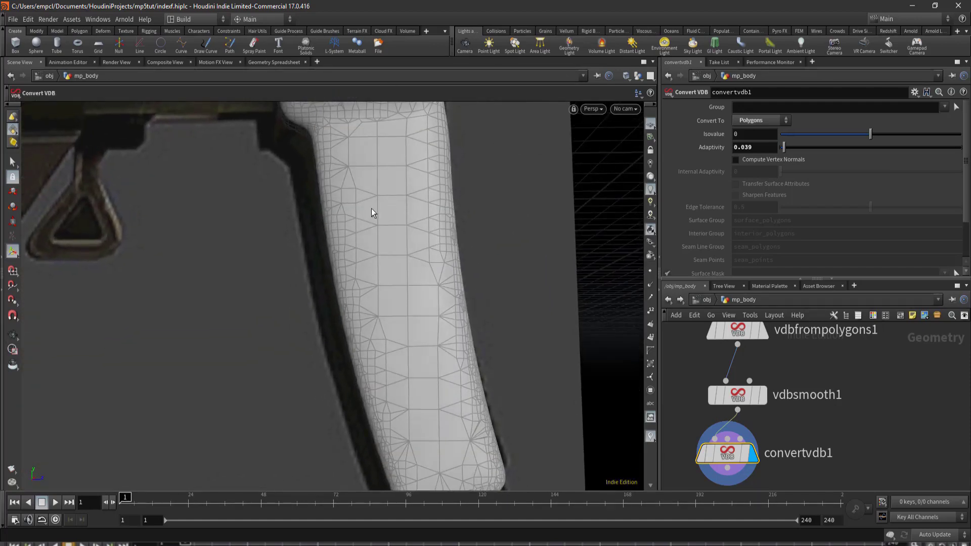
key(Escape)
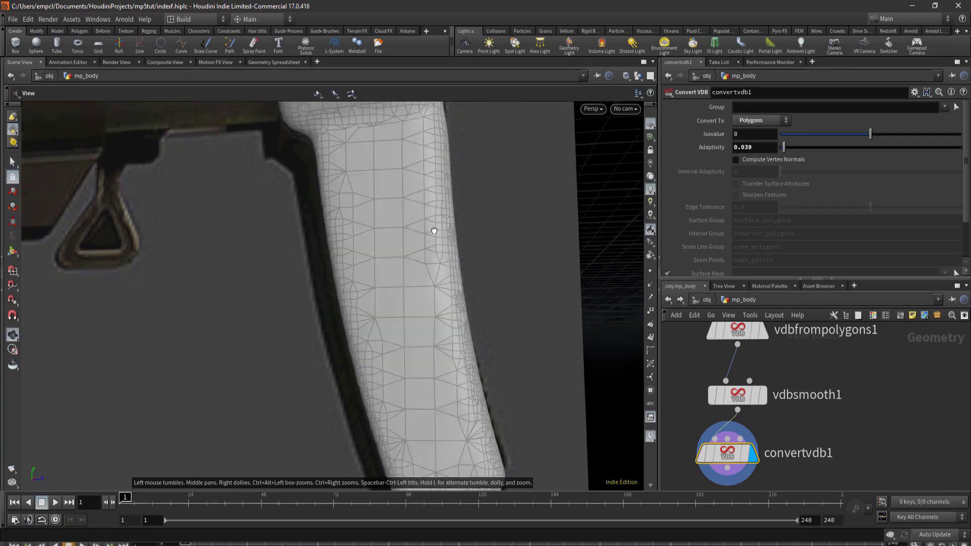
drag(434, 232, 412, 173)
scroll(433, 260, down, 2)
mouse_move(433, 260)
middle_down()
mouse_move(450, 218)
mouse_move(445, 305)
middle_up()
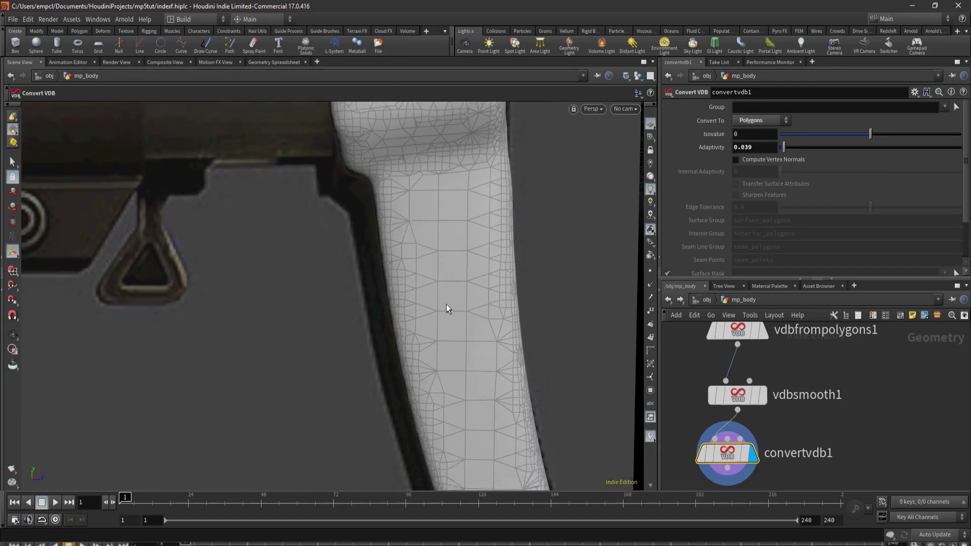
scroll(447, 303, down, 3)
drag(448, 296, 455, 284)
key(Return)
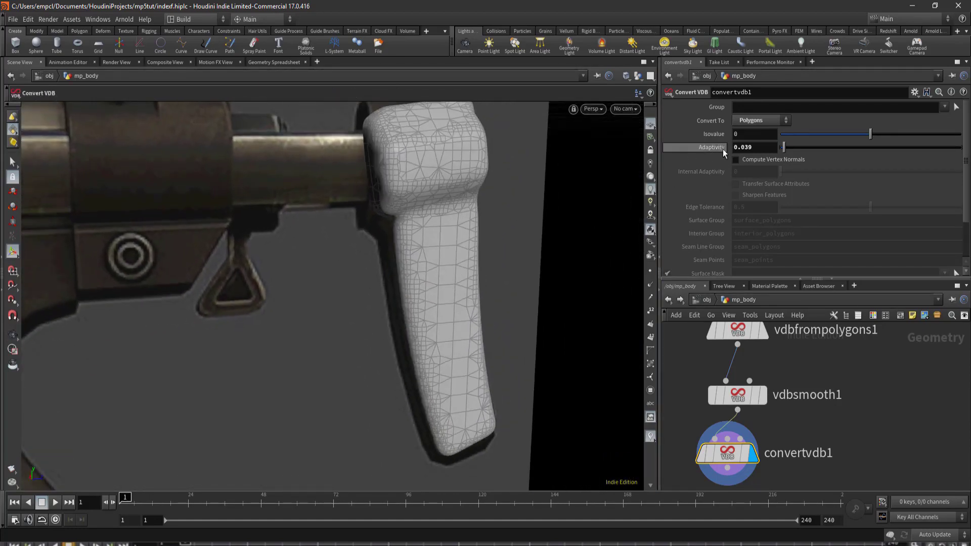
key(Escape)
scroll(474, 190, up, 2)
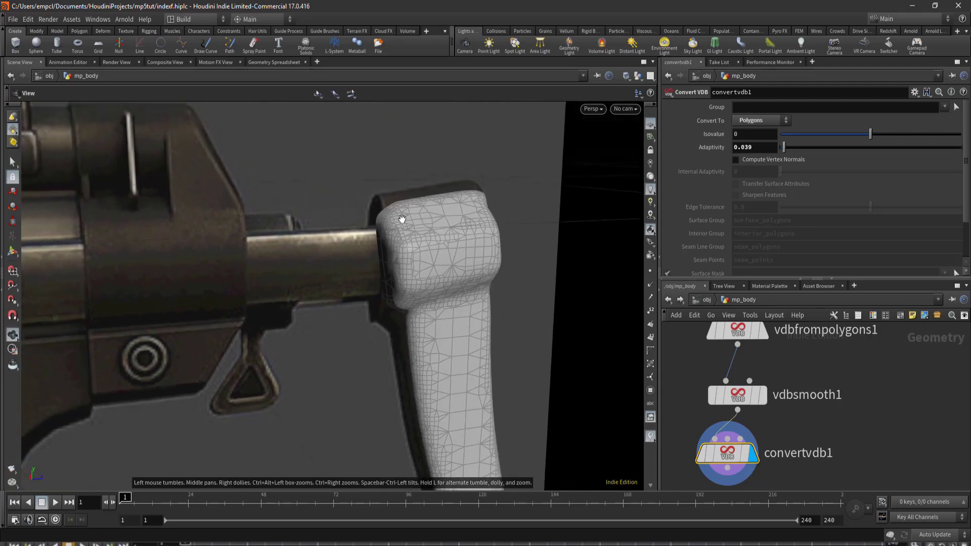
scroll(474, 190, up, 4)
key(Return)
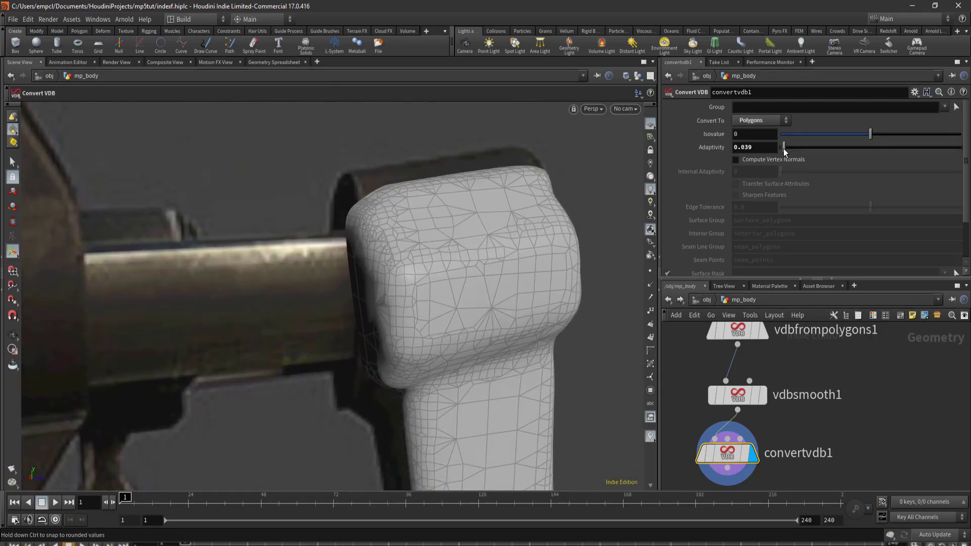
- Set vdbfrompolygons1's Voxel Size to 0.005
middle_drag(740, 331, 789, 399)
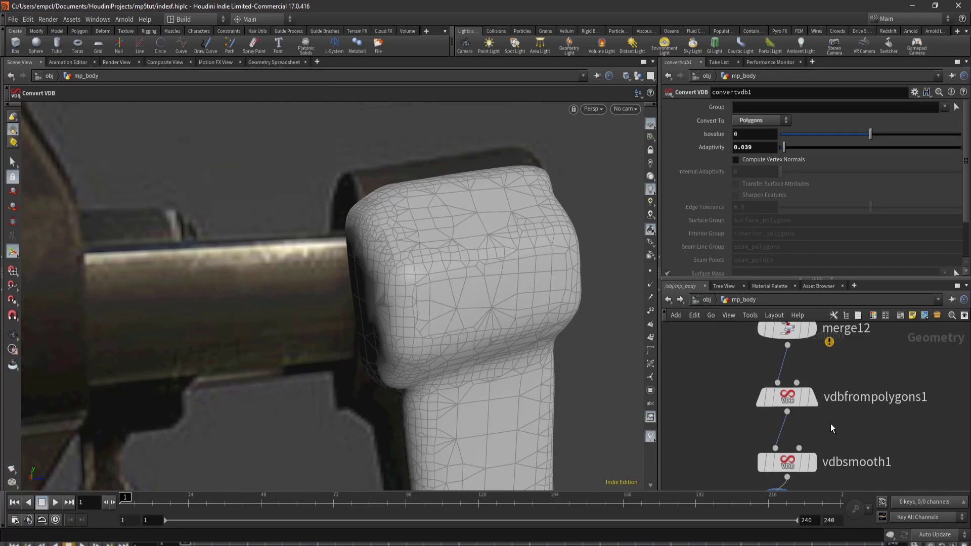
click(788, 399)
click(758, 107)
key(BackSpace)
text(0)
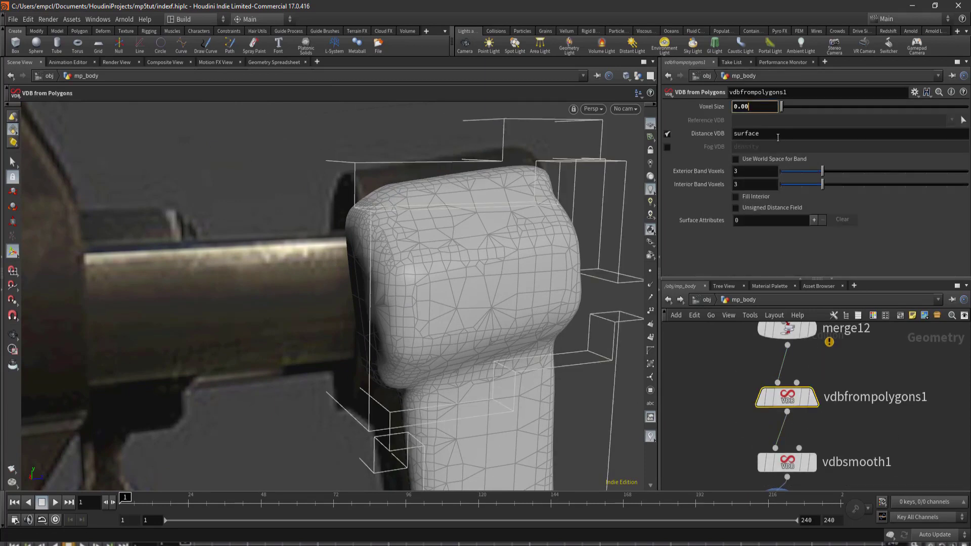
text(5)
key(Return)
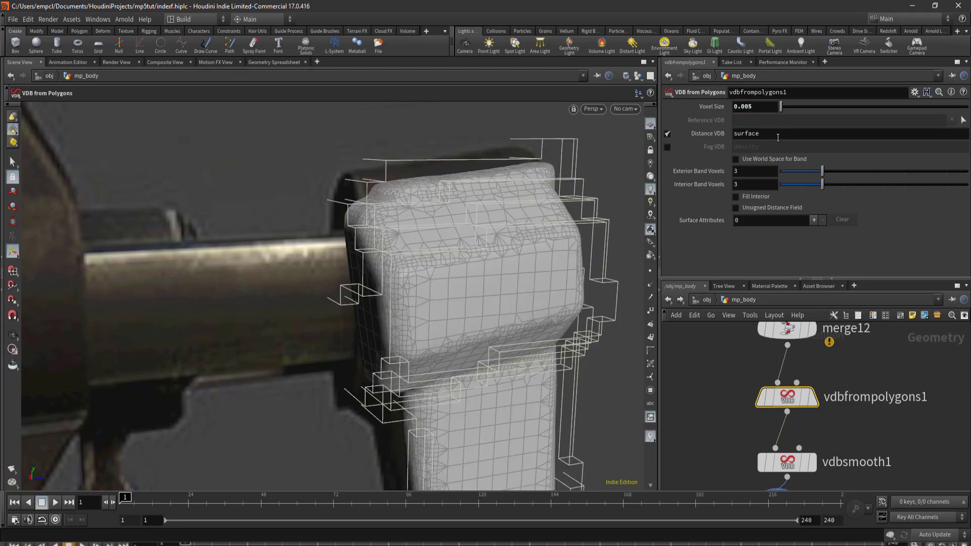
- Set convertvdb1's Adaptivity to 0 and view the stock side-on
middle_drag(789, 480, 811, 418)
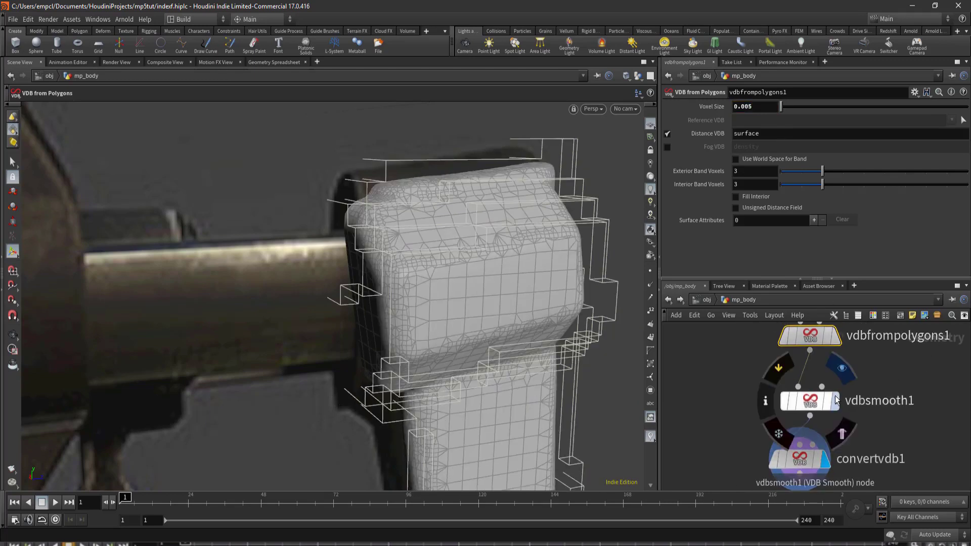
click(793, 467)
click(784, 147)
drag(765, 145, 728, 156)
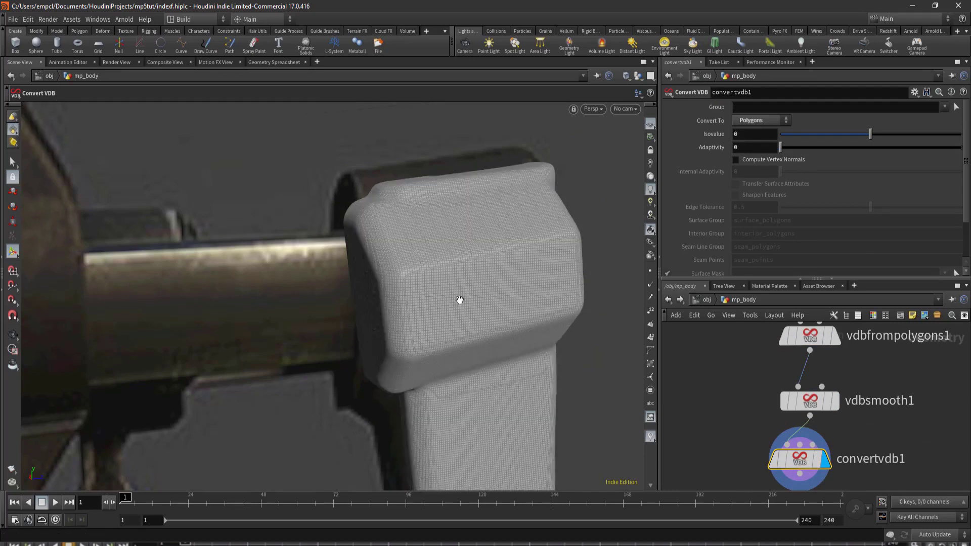
scroll(460, 299, up, 3)
scroll(418, 296, up, 2)
scroll(403, 275, down, 4)
scroll(401, 253, down, 2)
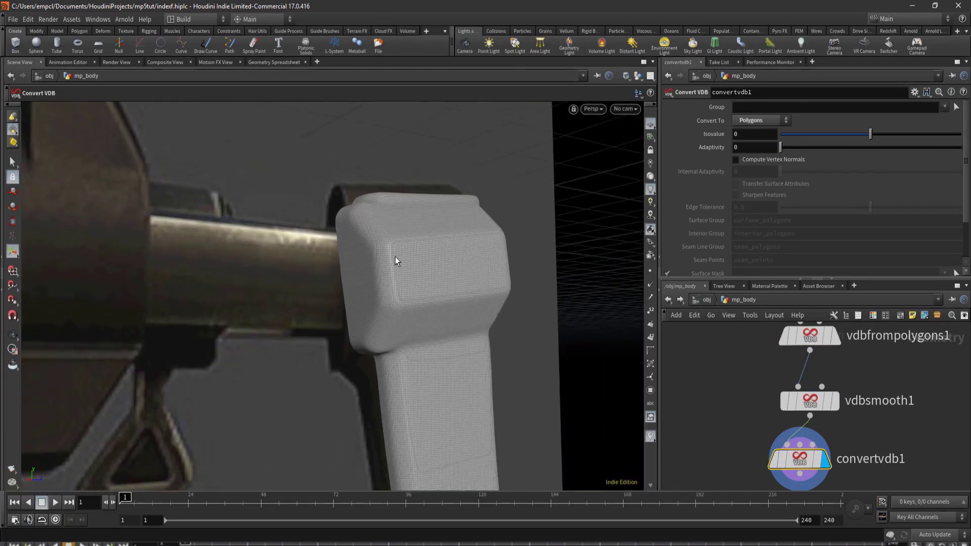
alt+drag(395, 256, 308, 318)
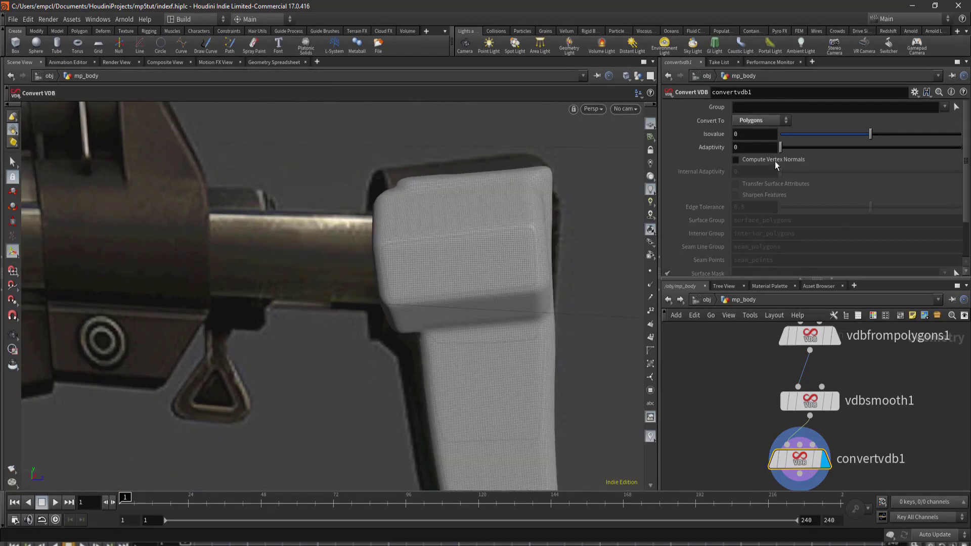
- Switch to vdbsmooth1 (9 iterations, radius 2) and inspect the smoothed stock top
click(738, 147)
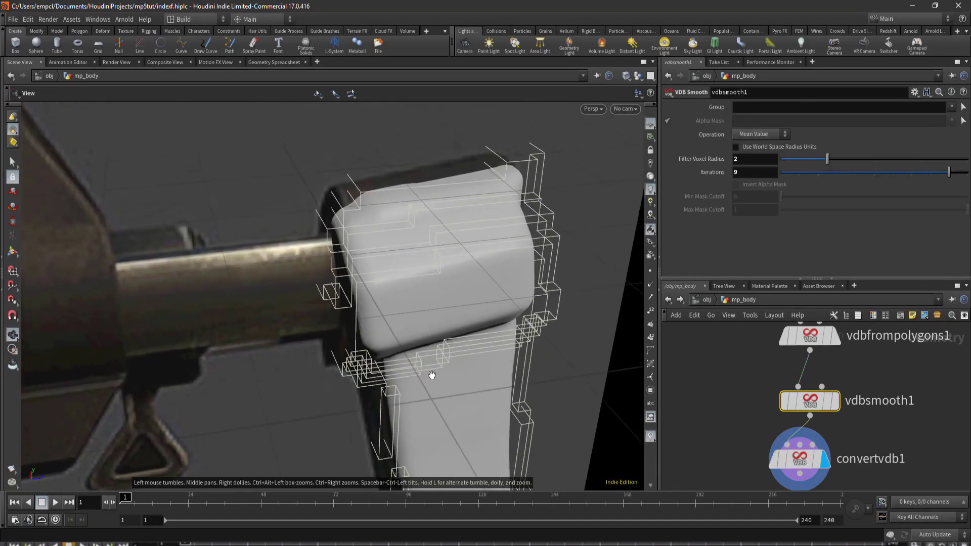
alt+drag(455, 354, 356, 335)
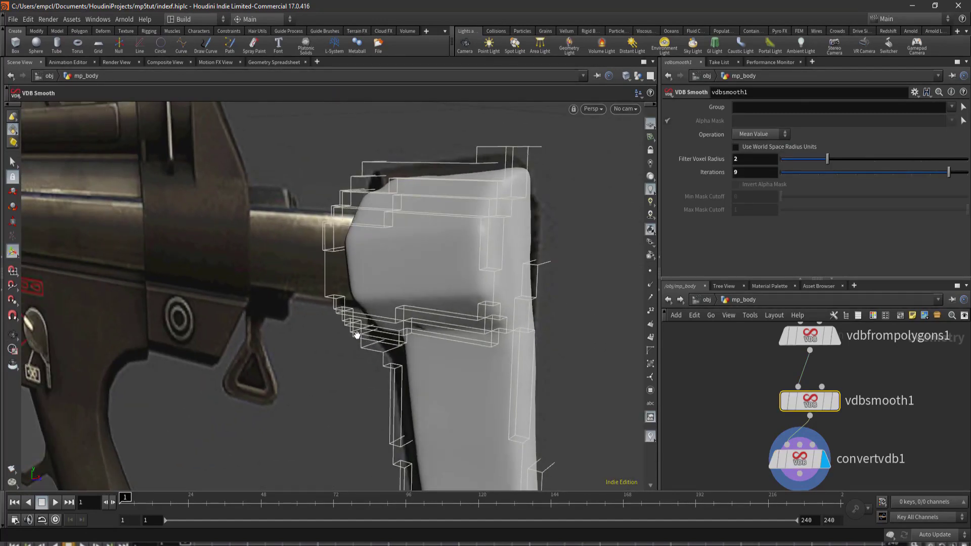
key(Escape)
mouse_move(356, 335)
mouse_down()
mouse_move(452, 252)
mouse_move(478, 271)
mouse_move(481, 256)
mouse_up()
key(Return)
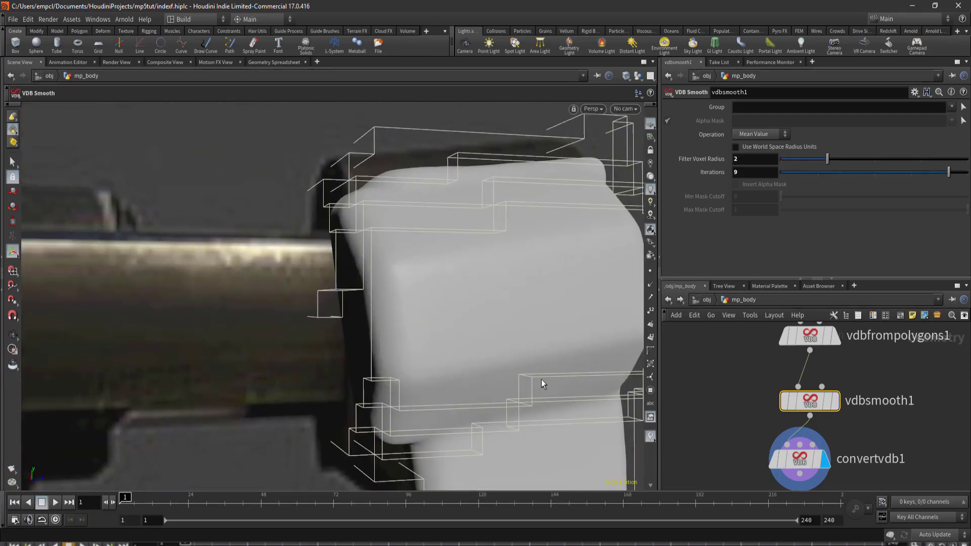
middle_drag(905, 369, 892, 463)
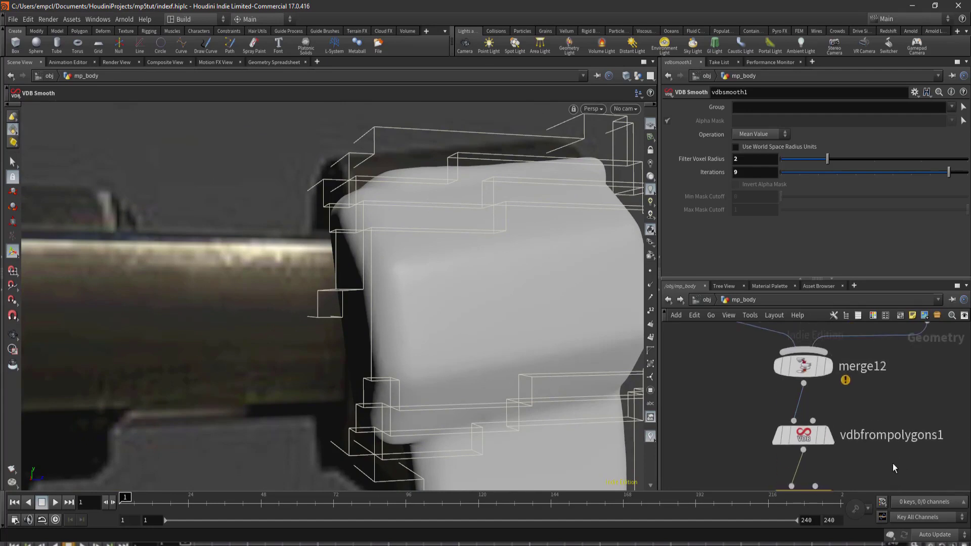
- Display the original merge12 stock block and orbit and zoom around it
click(828, 367)
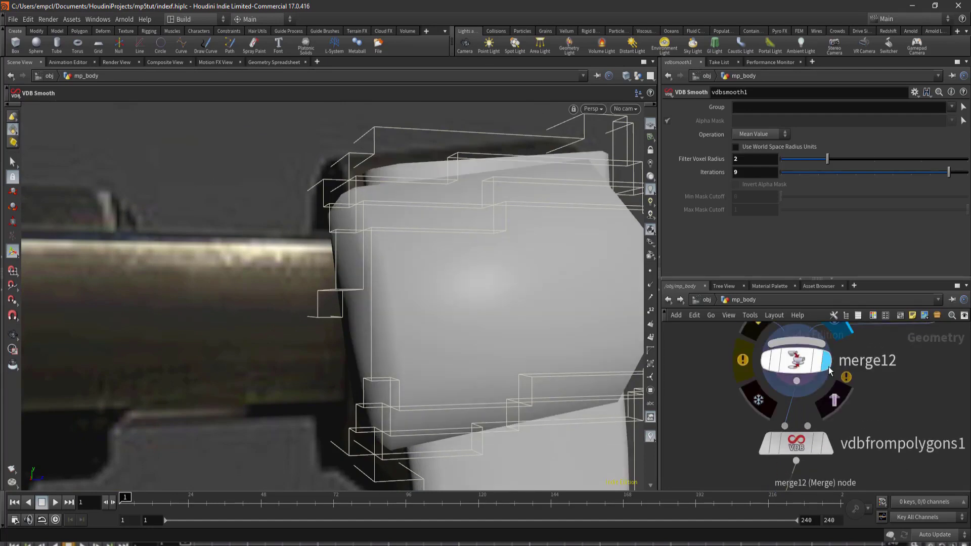
click(799, 364)
drag(548, 332, 486, 385)
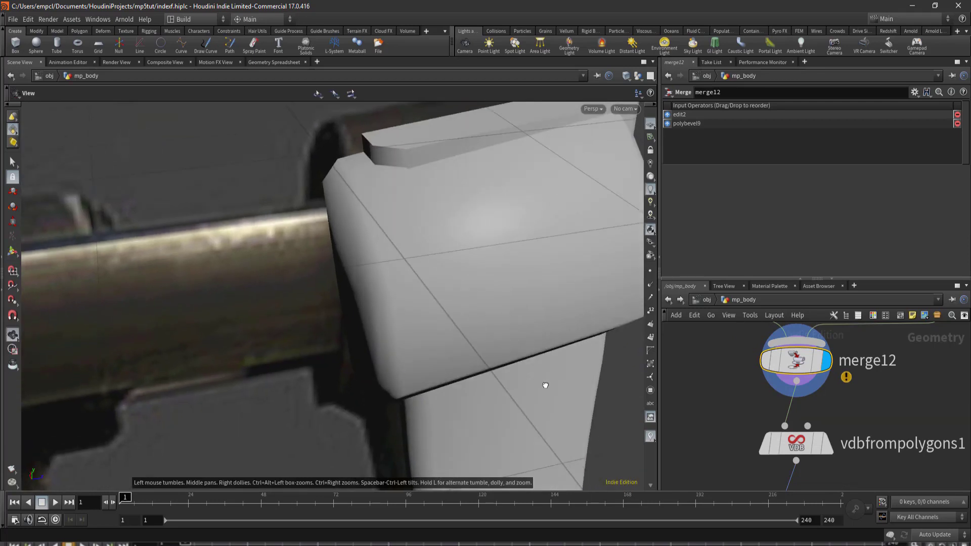
key(Escape)
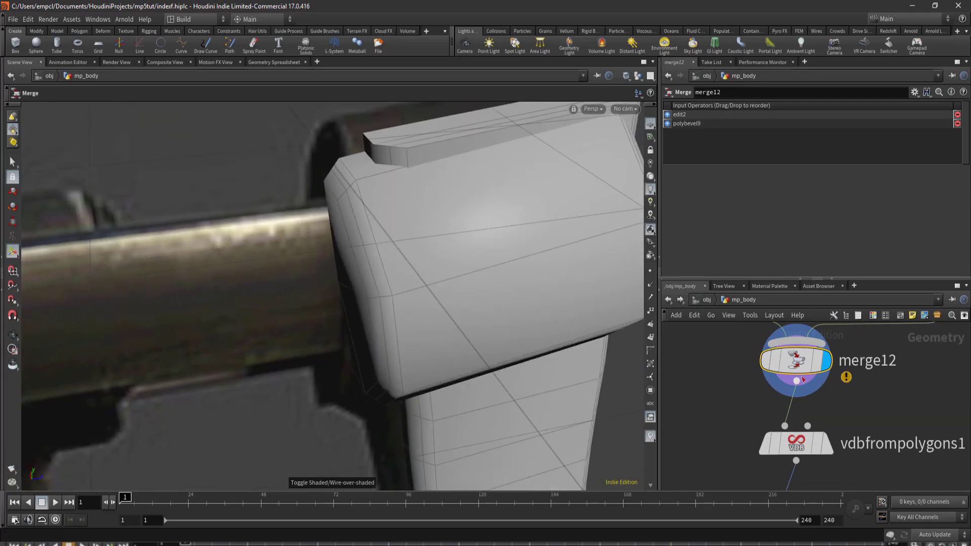
drag(502, 316, 538, 270)
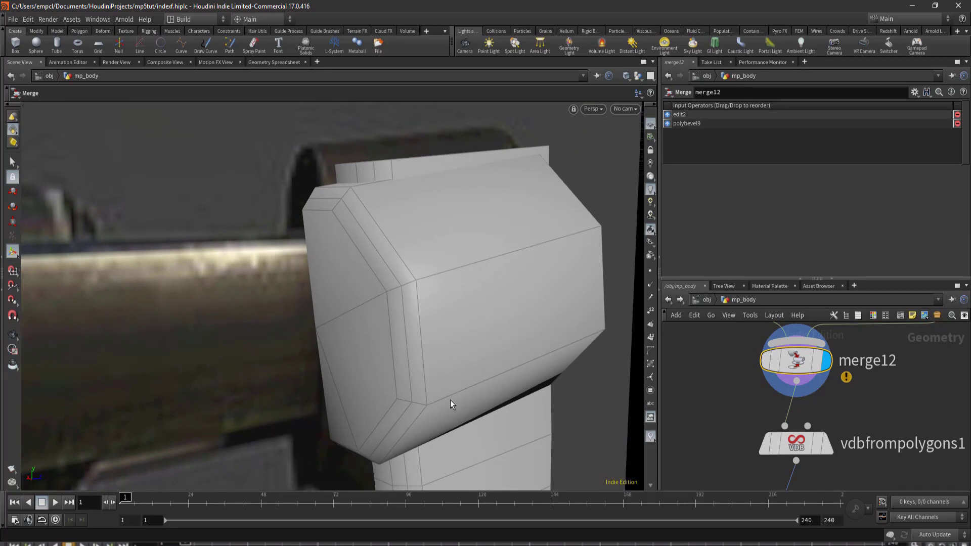
drag(450, 400, 444, 364)
mouse_move(478, 414)
mouse_down()
mouse_move(557, 417)
mouse_move(642, 379)
mouse_up()
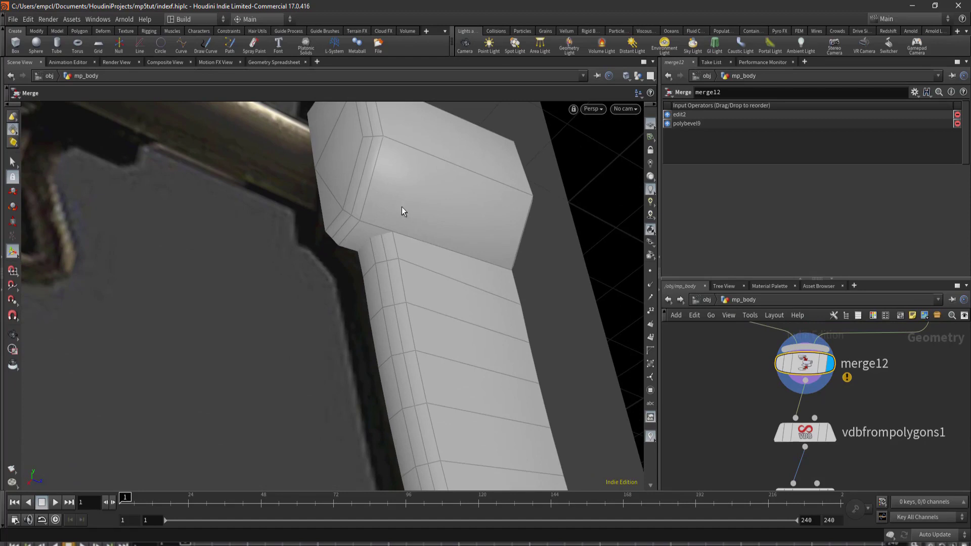
mouse_move(378, 149)
mouse_down()
mouse_move(399, 206)
mouse_move(397, 329)
mouse_move(368, 318)
mouse_up()
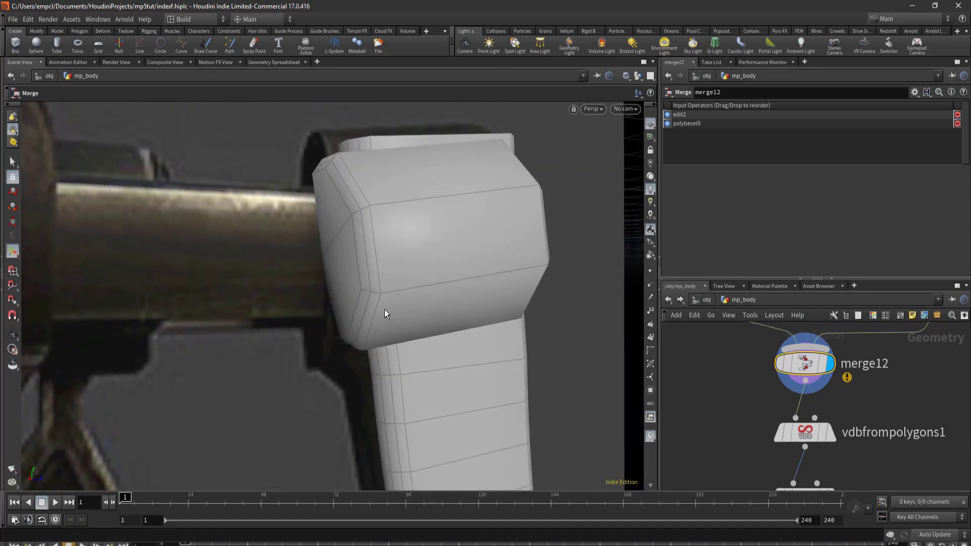
key(space)
scroll(451, 236, up, 5)
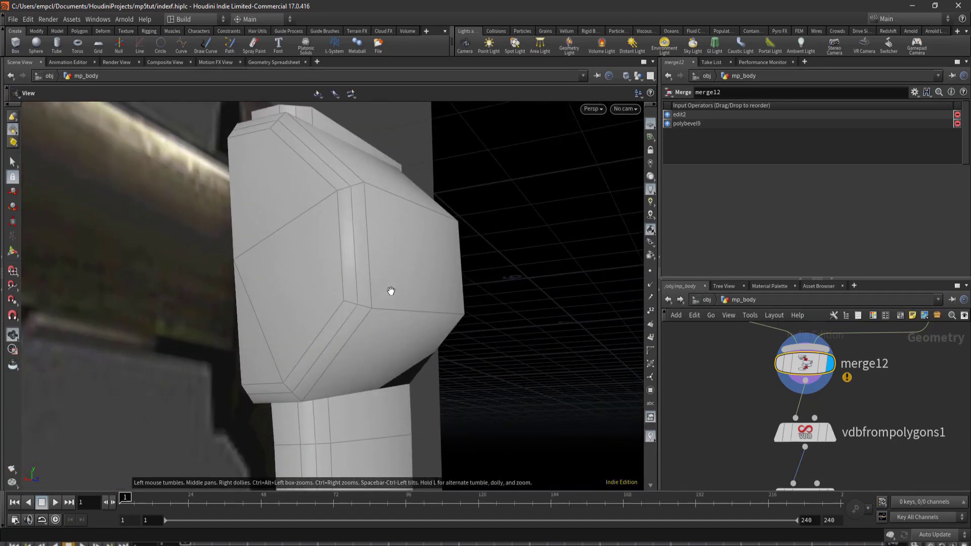
key(Return)
scroll(818, 395, down, 3)
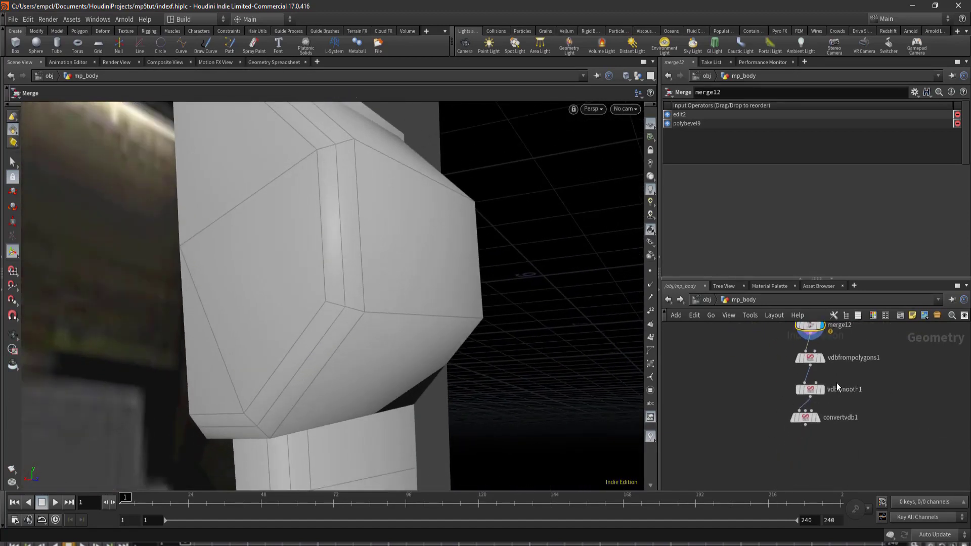
scroll(829, 425, up, 3)
- Display the convertvdb1 smoothed polygon mesh and orbit to inspect it
click(822, 433)
mouse_move(605, 396)
mouse_down()
mouse_move(427, 336)
mouse_move(412, 342)
mouse_move(389, 318)
mouse_up()
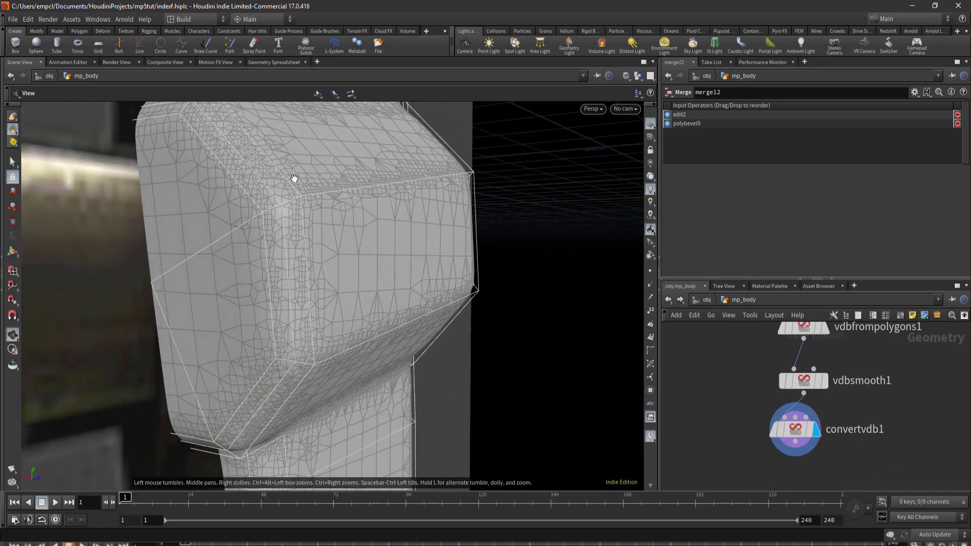
drag(297, 182, 323, 217)
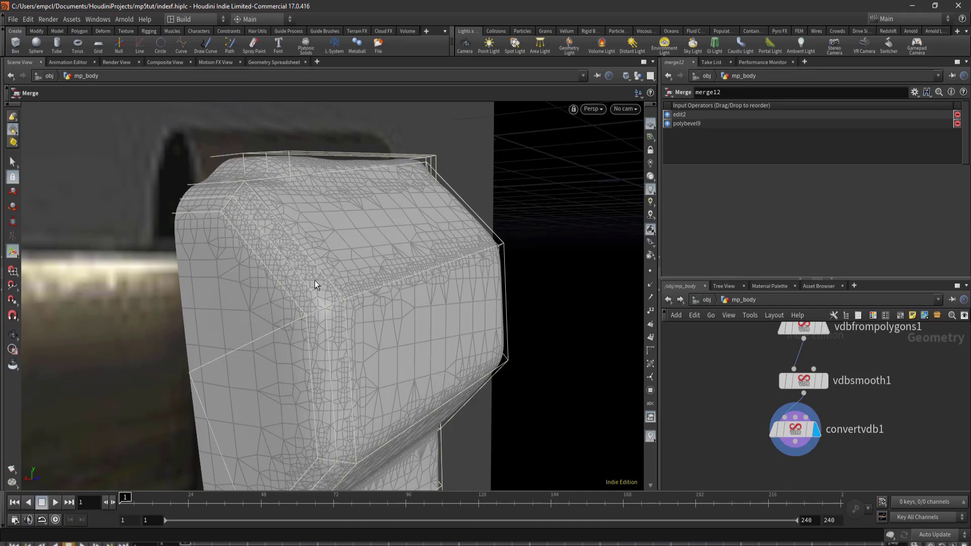
mouse_move(302, 268)
alt+mouse_down()
mouse_move(266, 273)
mouse_move(281, 281)
mouse_move(275, 263)
alt+mouse_up()
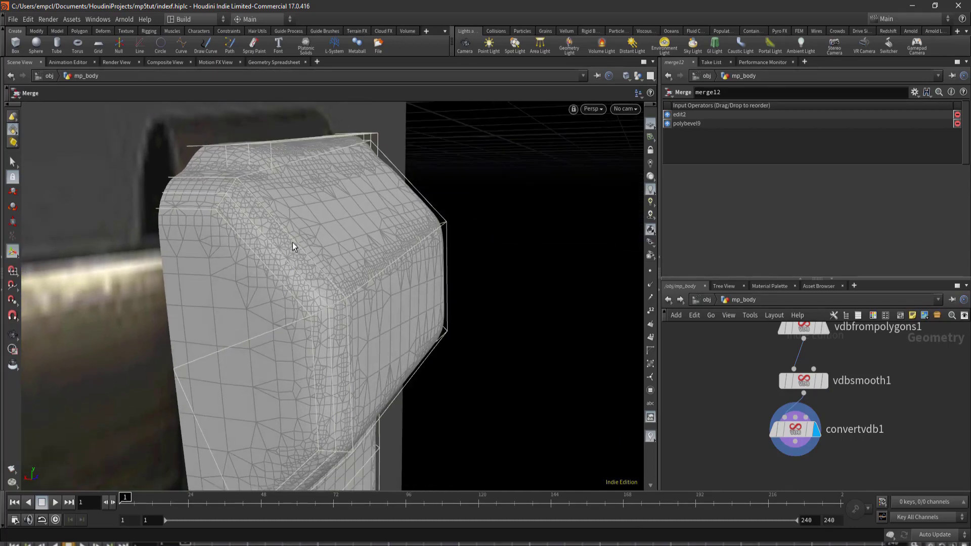
scroll(870, 393, down, 2)
scroll(870, 393, down, 2)
scroll(880, 419, down, 2)
scroll(884, 412, up, 2)
scroll(890, 385, up, 2)
- Display and select tube4, then raise its Columns from 8 to 16
scroll(897, 348, up, 2)
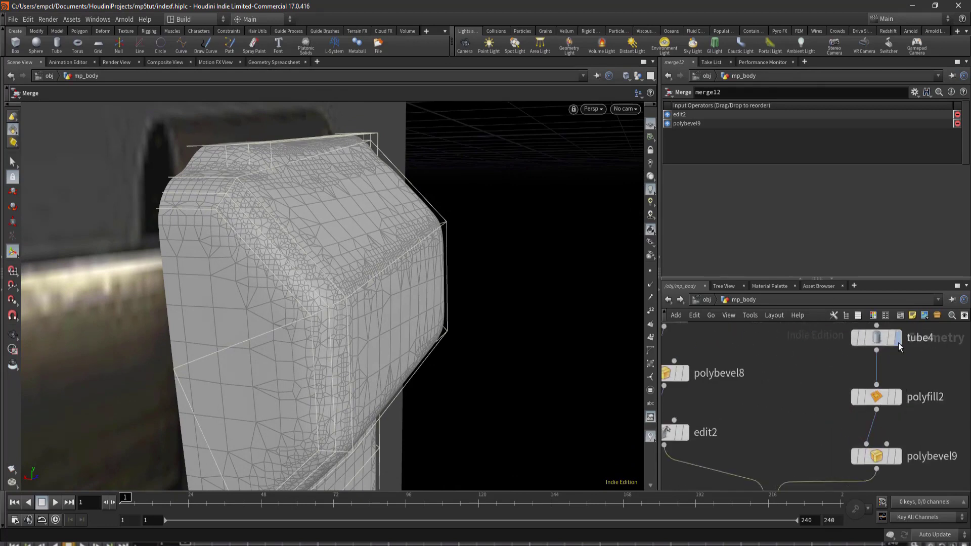
click(898, 338)
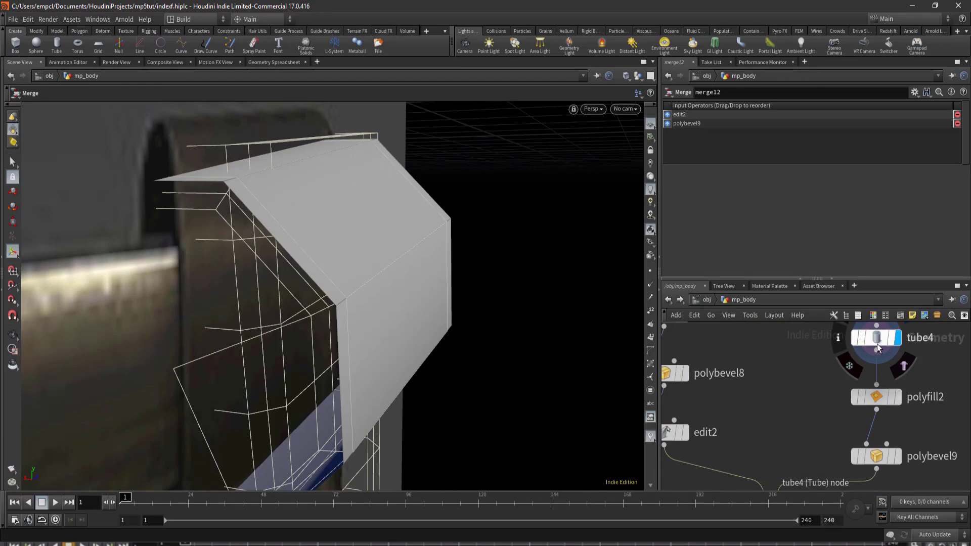
click(877, 344)
key(Escape)
drag(516, 242, 435, 237)
key(Return)
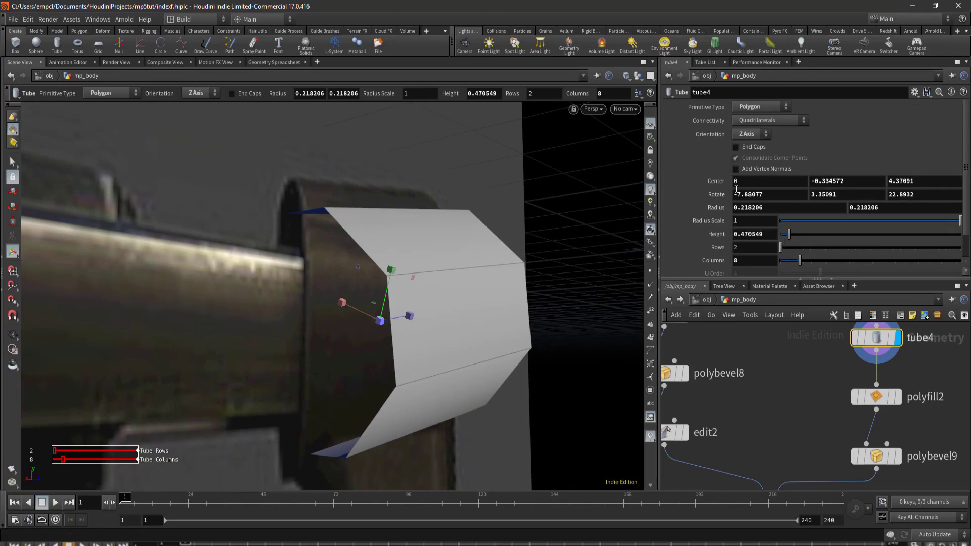
scroll(753, 248, down, 1)
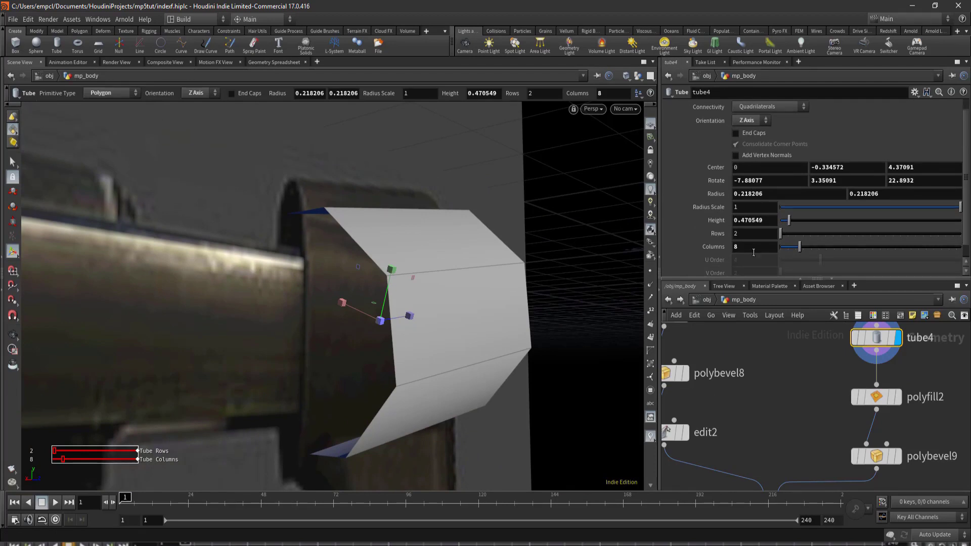
scroll(754, 252, down, 1)
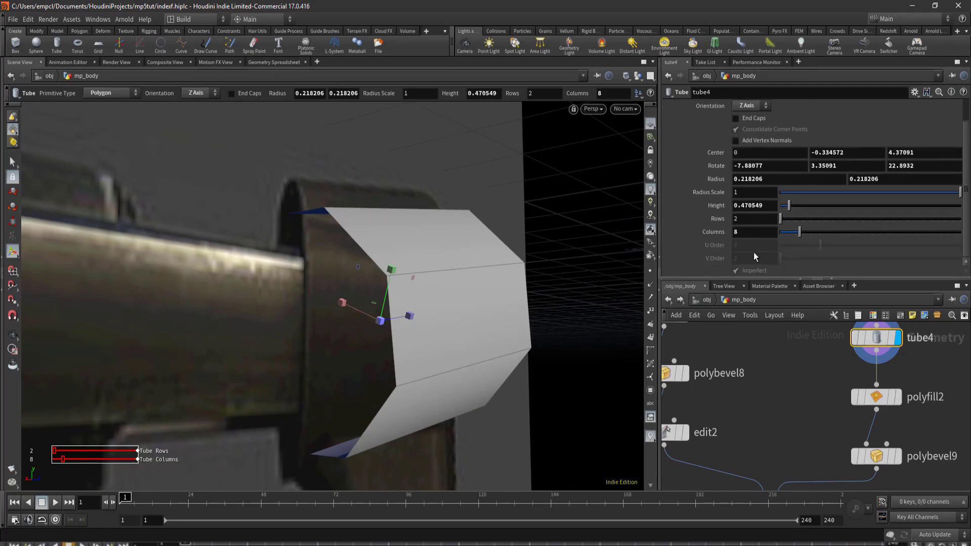
click(753, 231)
text(16)
key(Return)
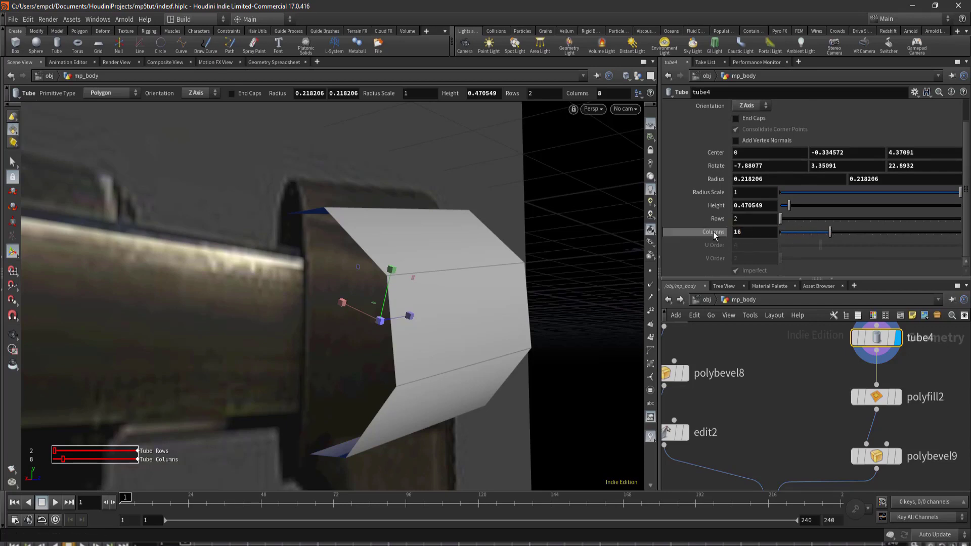
- Display and select convertvdb1 to check the rounder smoothed stock
scroll(784, 422, down, 3)
middle_drag(806, 419, 746, 377)
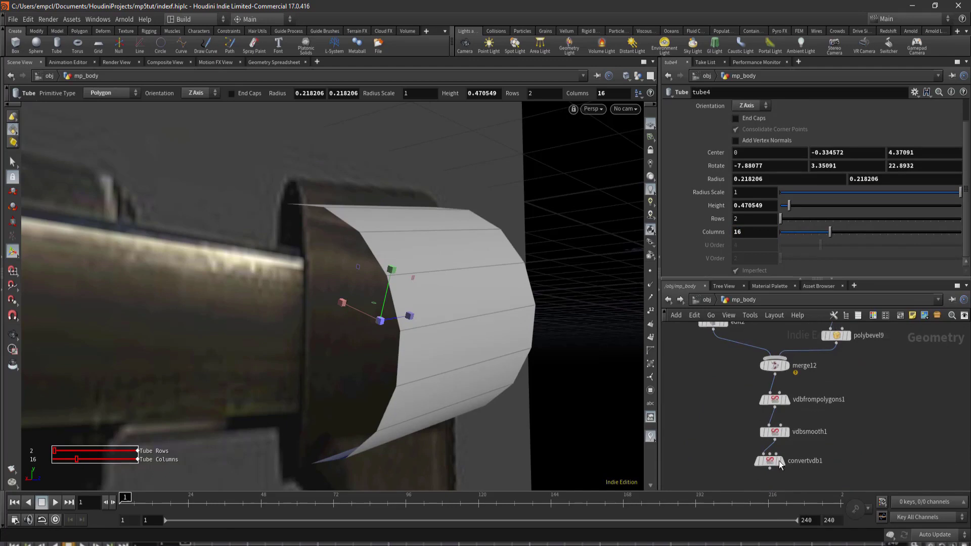
scroll(778, 455, up, 1)
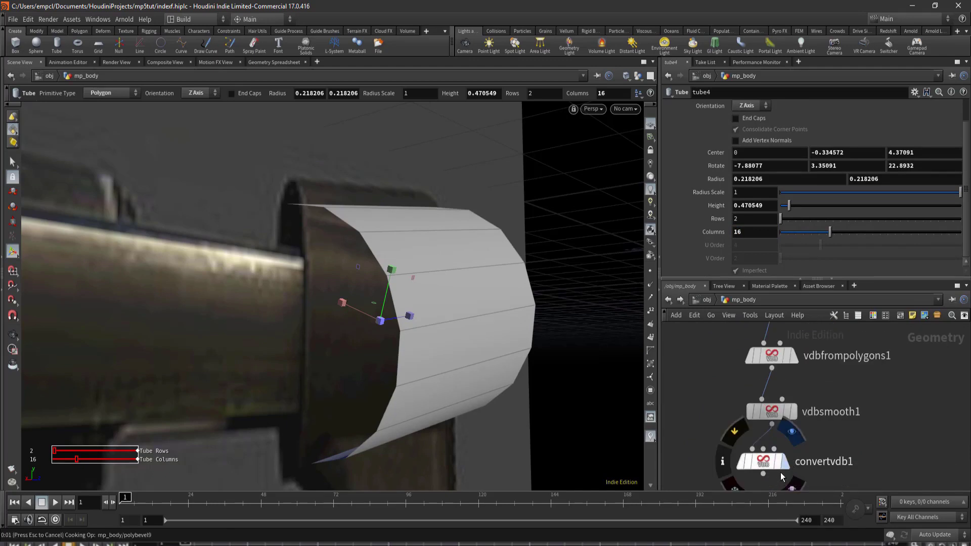
click(782, 461)
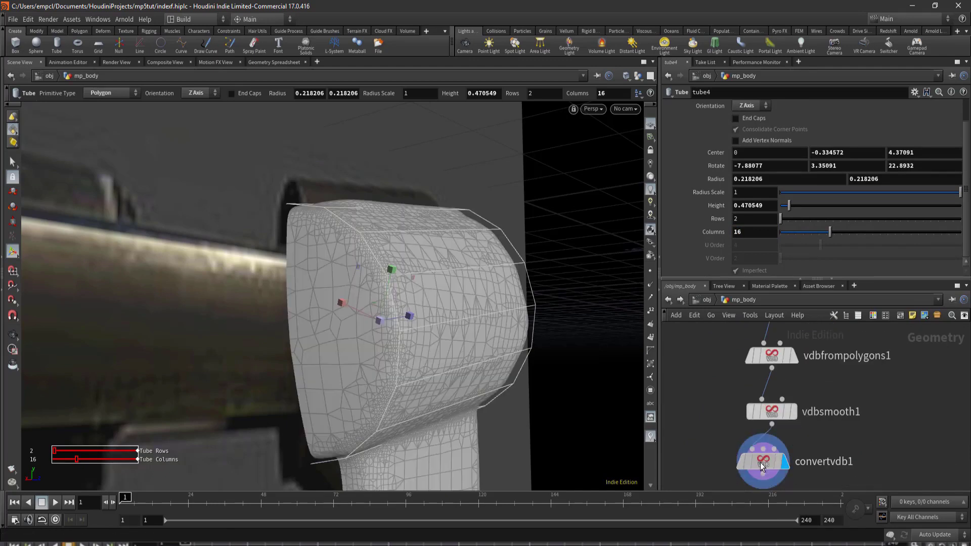
click(774, 461)
mouse_move(412, 361)
mouse_down()
mouse_move(398, 418)
mouse_move(515, 353)
mouse_move(307, 325)
mouse_move(307, 283)
mouse_up()
scroll(802, 402, down, 2)
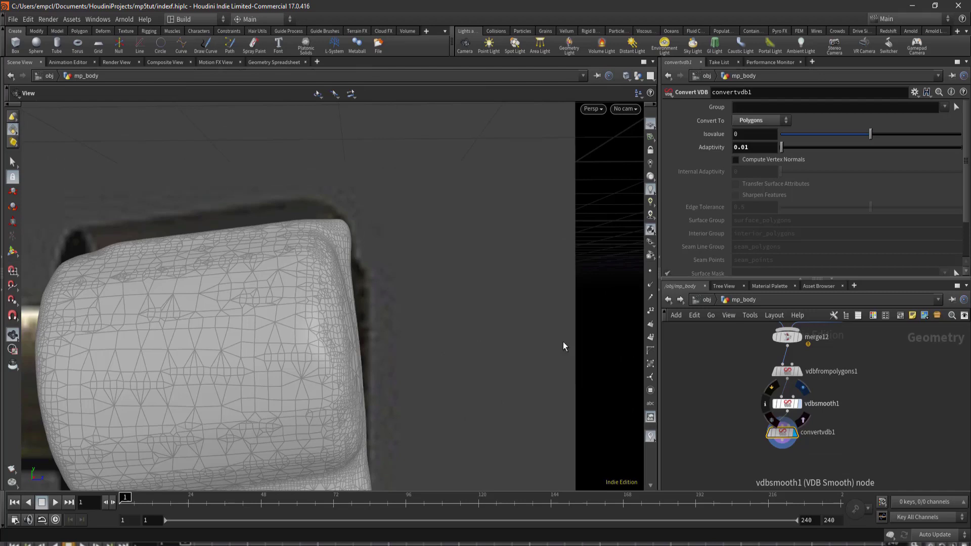
- Undo the column change, reverting the tube to 8 columns
key(ctrl+z)
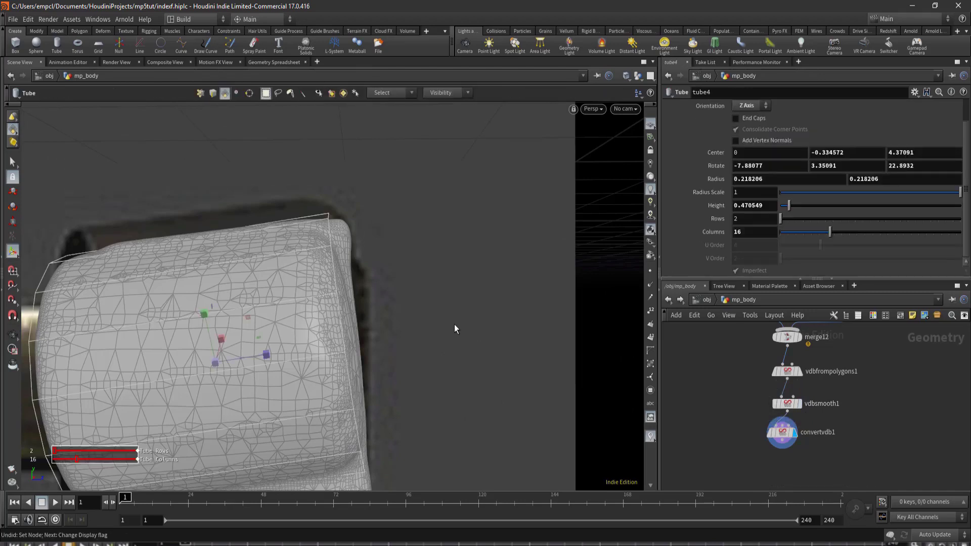
key(ctrl+z)
key(Escape)
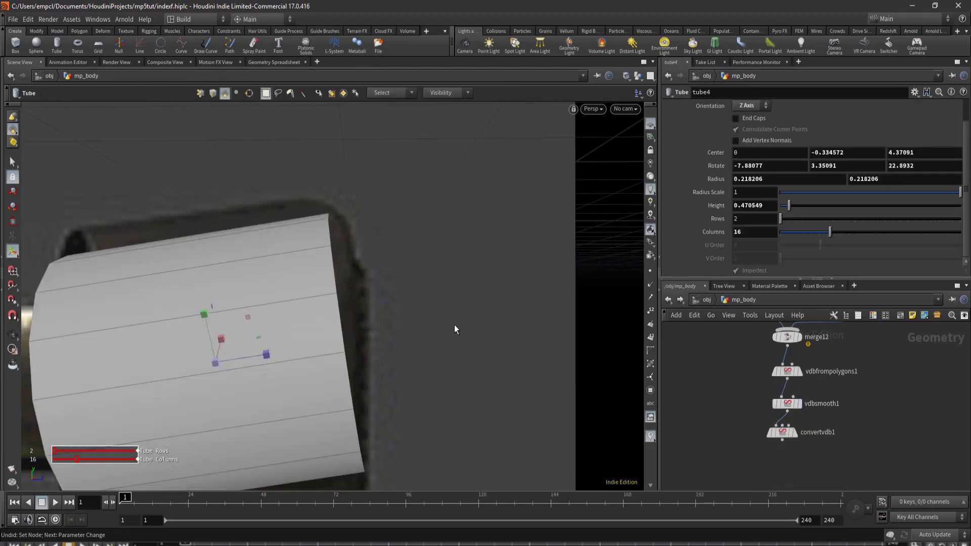
key(ctrl+z)
key(ctrl+z)
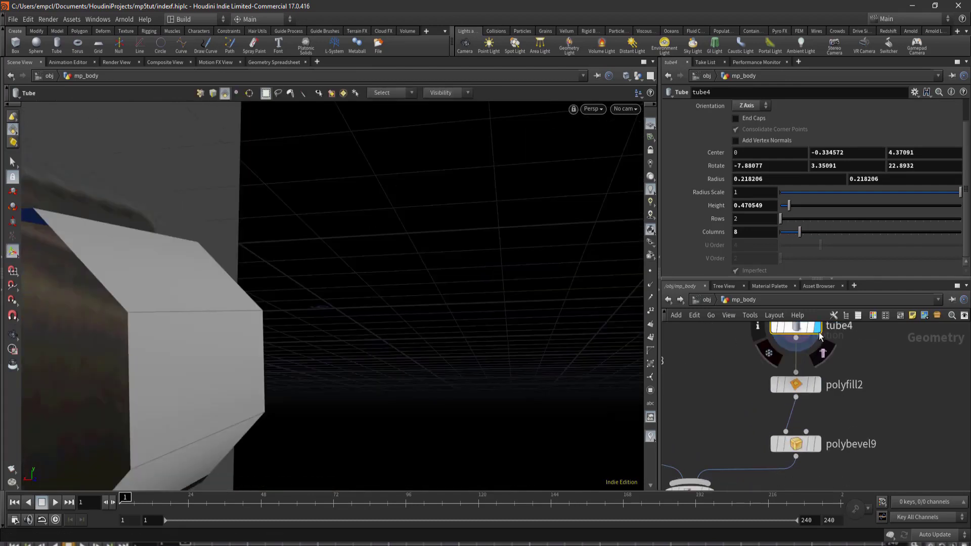
- Display the bevelled tube output from the bevel node
middle_drag(842, 440, 865, 405)
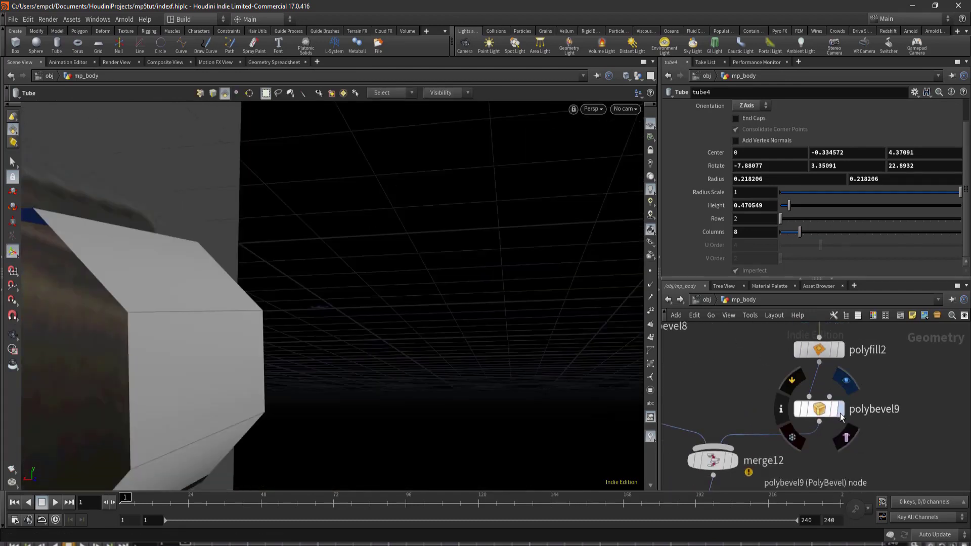
click(839, 414)
scroll(945, 455, down, 2)
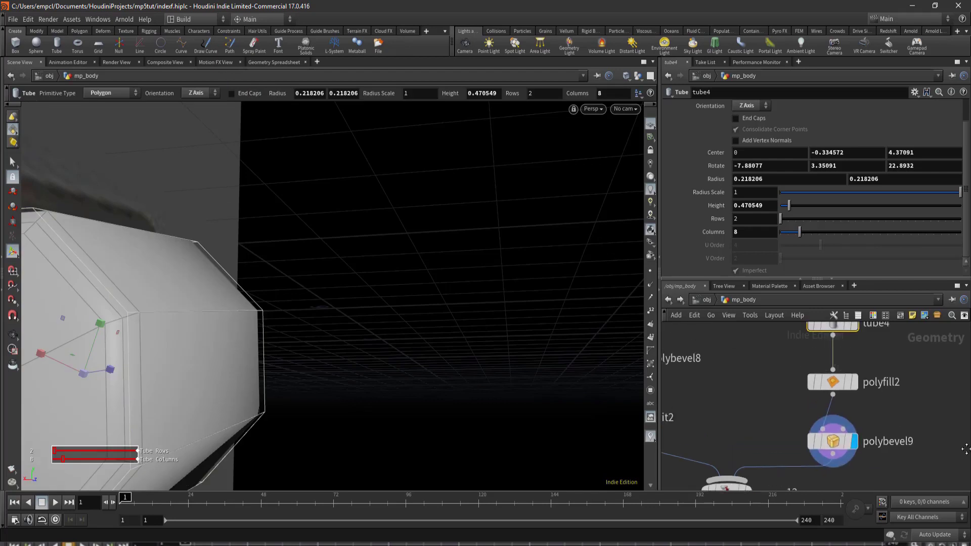
scroll(945, 455, down, 1)
scroll(935, 433, down, 1)
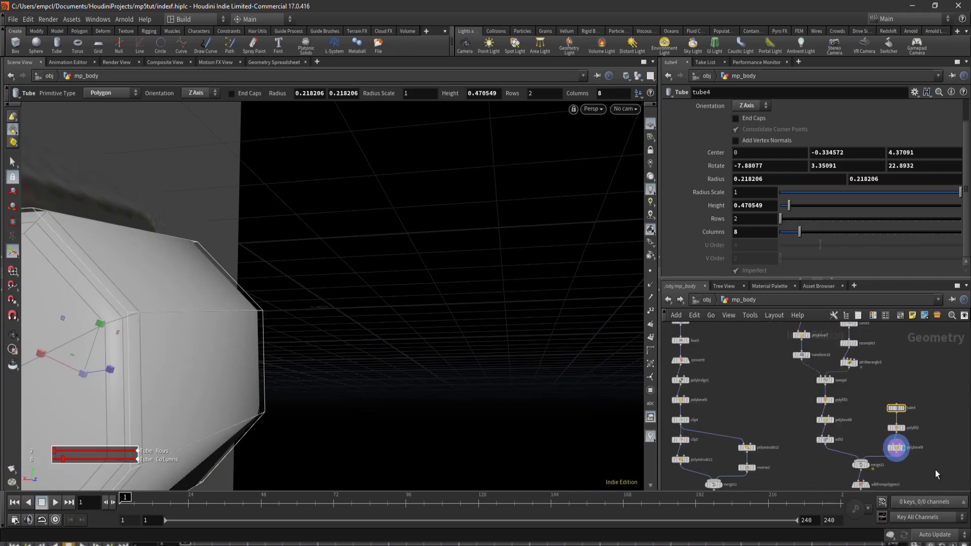
- Move the three VDB nodes down and the tube, fill and bevel nodes up to make room
middle_drag(936, 469, 877, 395)
drag(953, 373, 839, 465)
drag(851, 412, 839, 486)
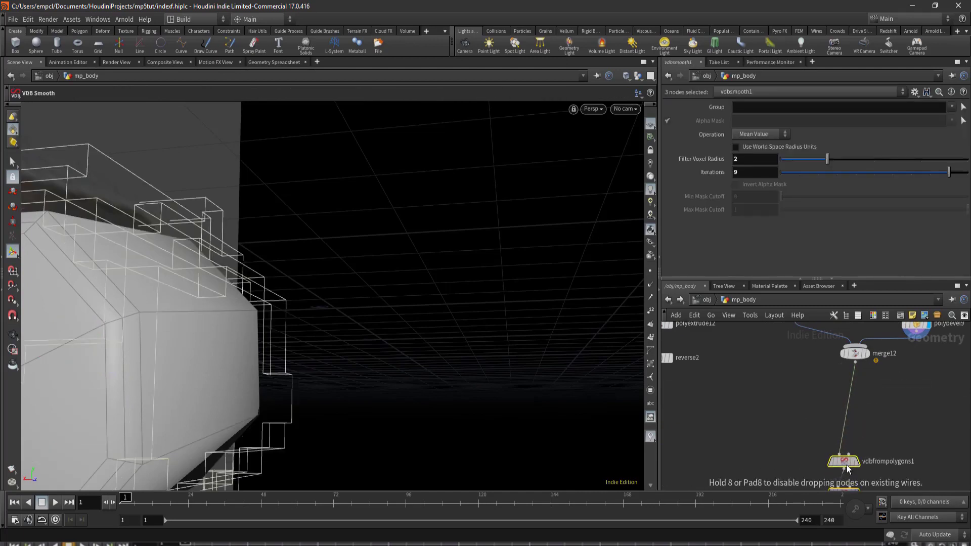
click(881, 413)
key(Escape)
mouse_move(343, 352)
mouse_down()
mouse_move(481, 314)
mouse_move(368, 336)
mouse_move(395, 364)
mouse_move(307, 385)
mouse_move(322, 363)
mouse_up()
key(Return)
drag(818, 436, 840, 398)
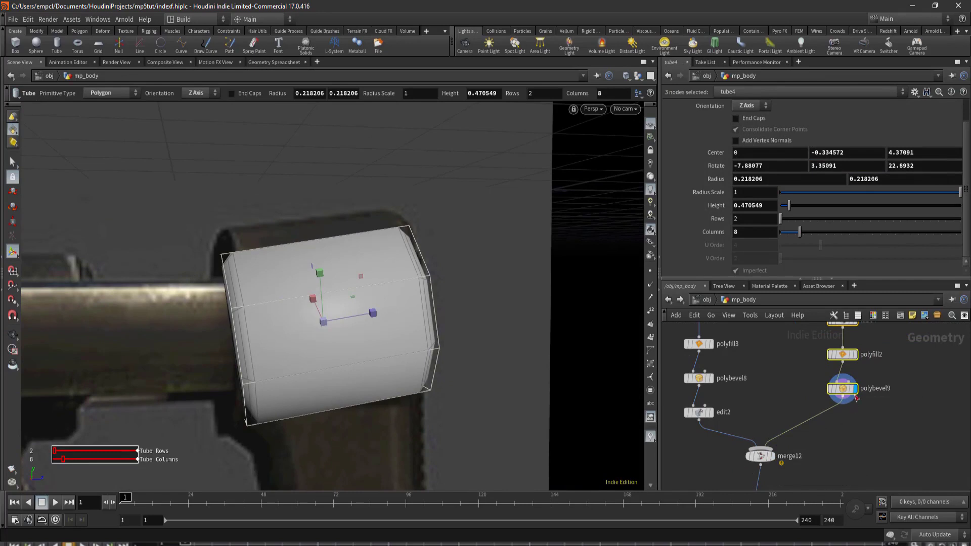
click(835, 430)
- Insert a Subdivide node between the bevel and merge12 and display it
key(Tab)
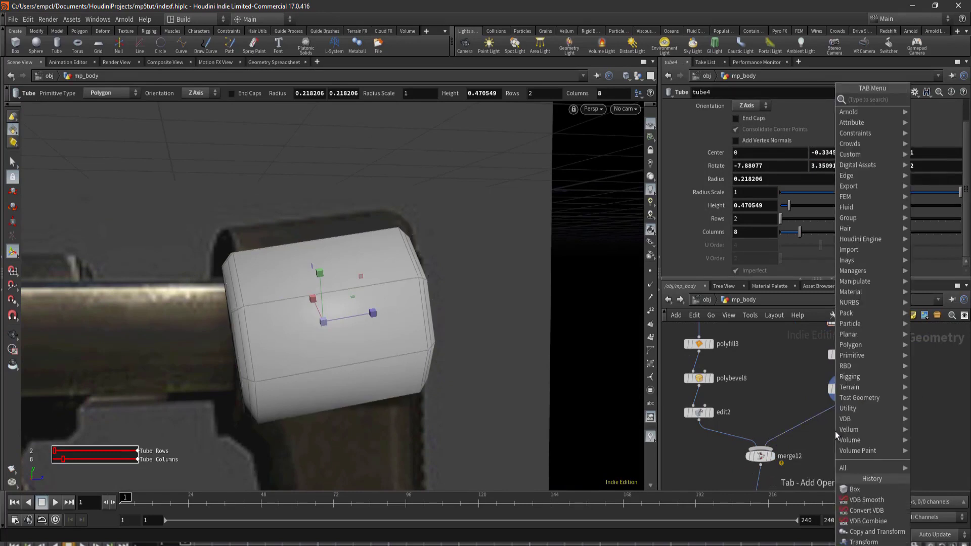
text(sub)
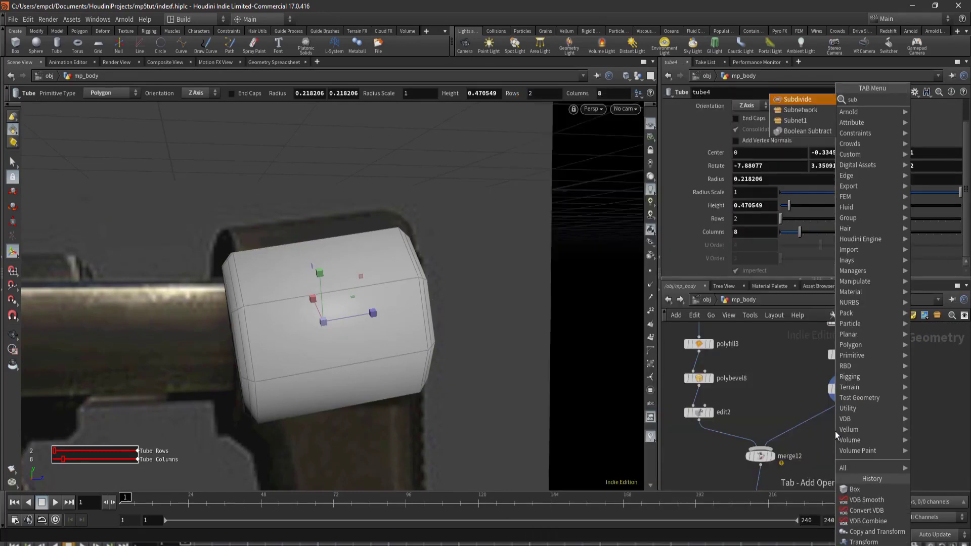
key(Return)
click(832, 416)
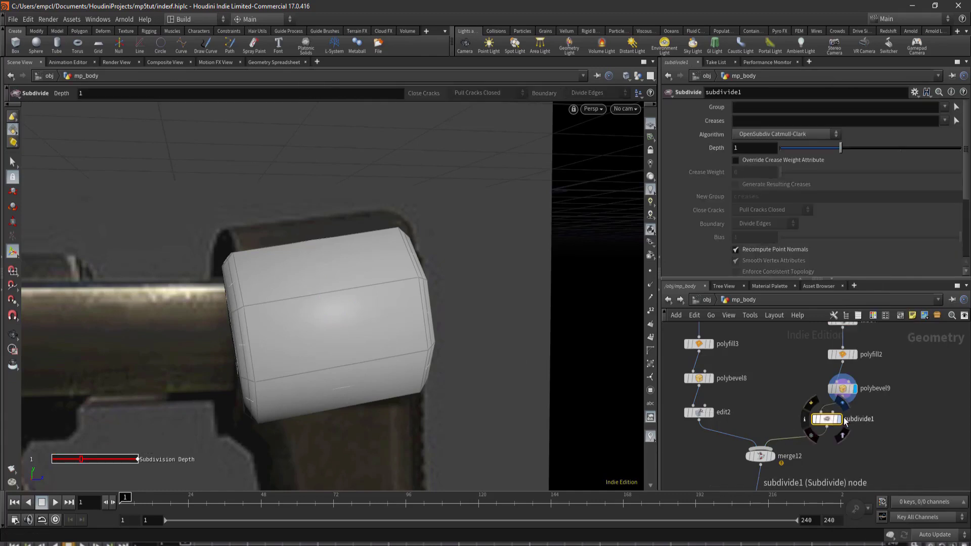
click(838, 419)
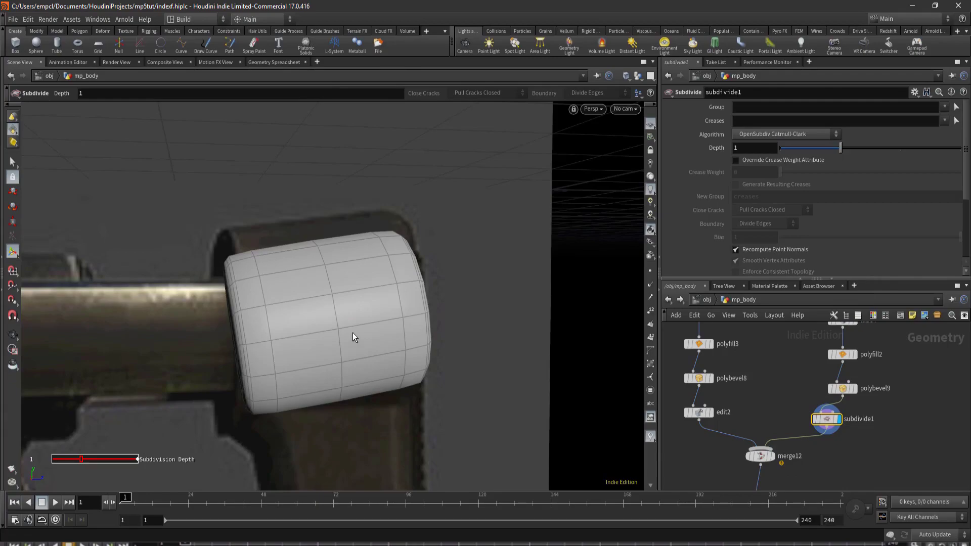
- Raise subdivide1's Depth to 3 and orbit to inspect the smoothed block
key(super)
key(super)
key(Escape)
mouse_move(303, 321)
mouse_down()
mouse_move(430, 329)
mouse_move(281, 336)
mouse_move(252, 255)
mouse_move(259, 331)
mouse_up()
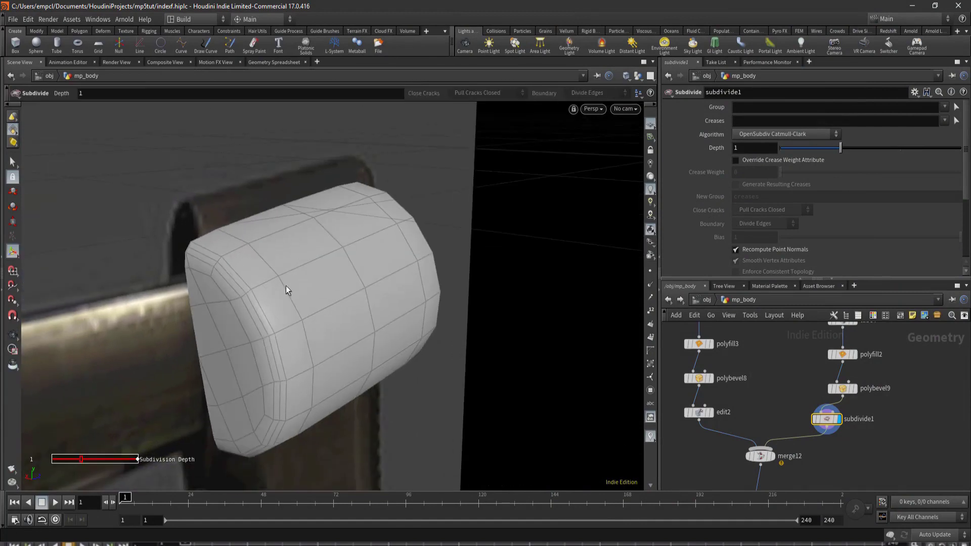
mouse_move(306, 352)
mouse_down()
mouse_move(284, 277)
mouse_move(358, 262)
mouse_move(267, 288)
mouse_move(375, 301)
mouse_move(418, 281)
mouse_up()
key(Return)
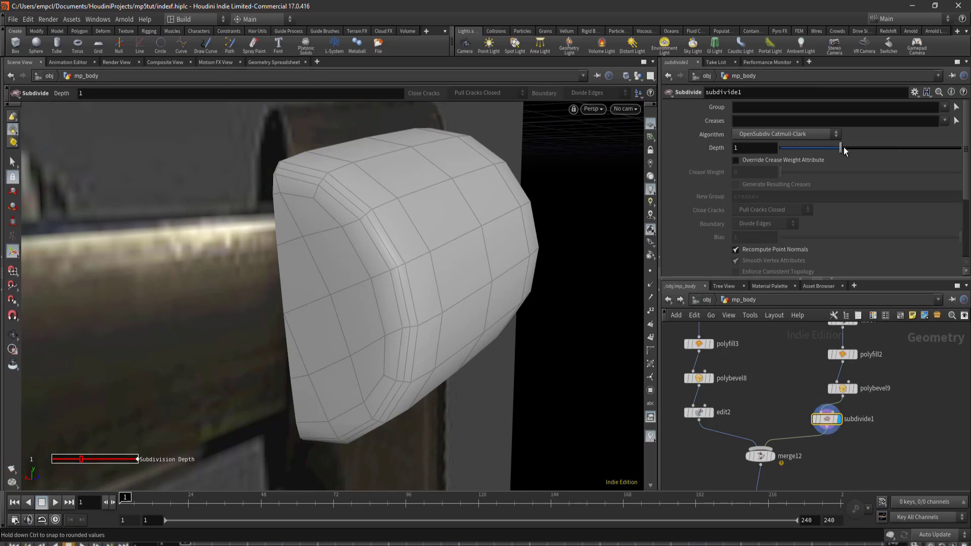
drag(844, 147, 941, 162)
scroll(866, 384, down, 4)
scroll(865, 384, down, 2)
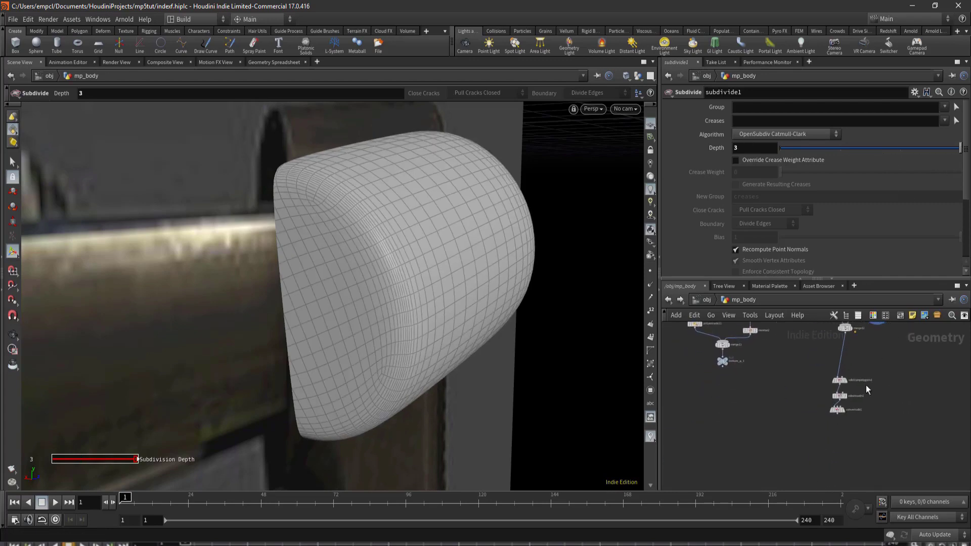
scroll(865, 384, up, 4)
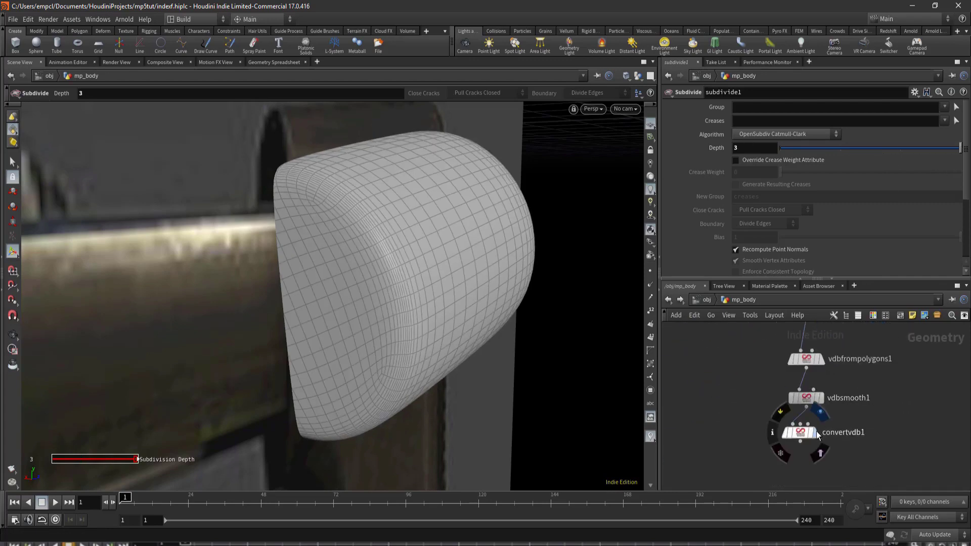
- Display and select convertvdb1, hide the wireframe overlay, and view the shaded stock
click(818, 435)
drag(508, 342, 412, 335)
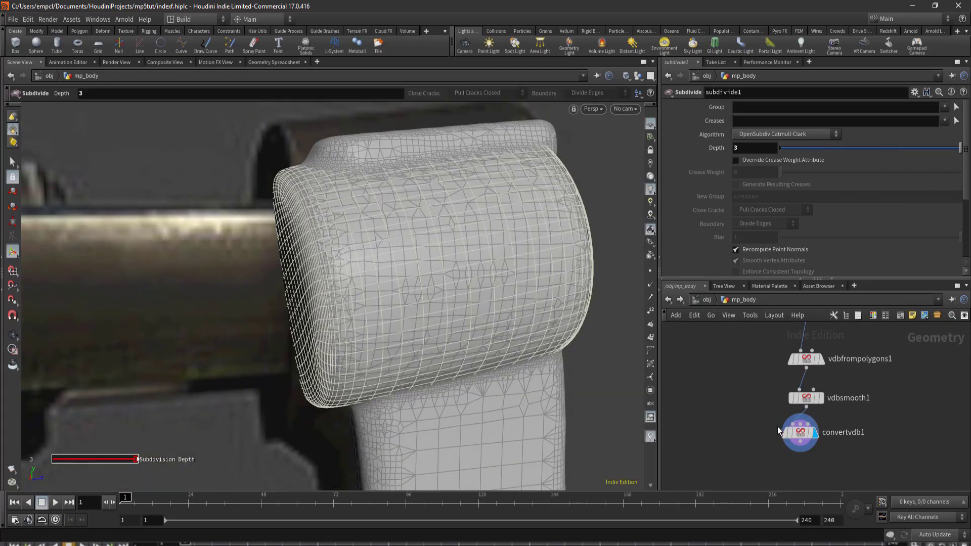
click(793, 433)
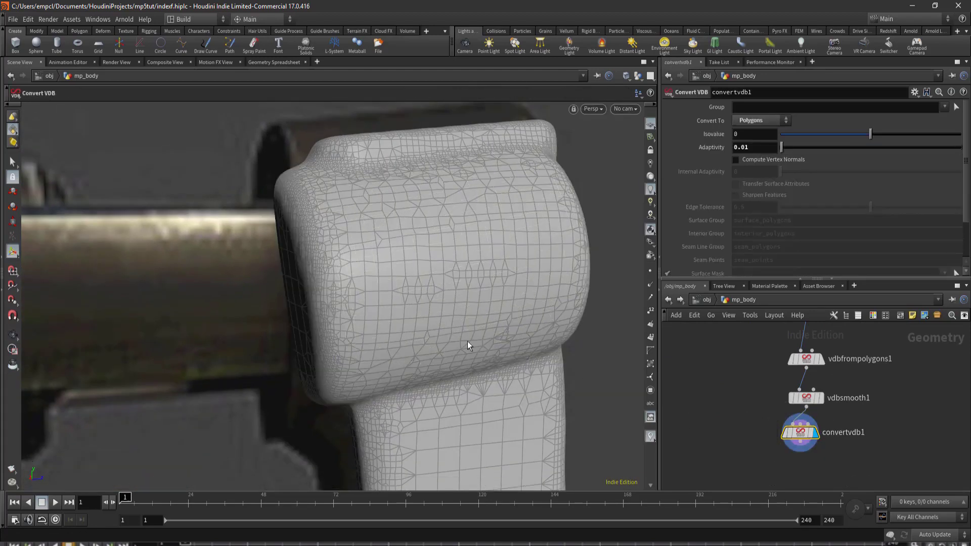
key(shift+w)
key(Escape)
mouse_move(466, 344)
mouse_down()
mouse_move(384, 343)
mouse_move(383, 298)
mouse_move(436, 351)
mouse_up()
scroll(435, 351, up, 3)
middle_drag(859, 399, 852, 508)
scroll(862, 390, down, 2)
scroll(850, 458, down, 2)
scroll(914, 408, up, 5)
middle_drag(914, 408, 905, 443)
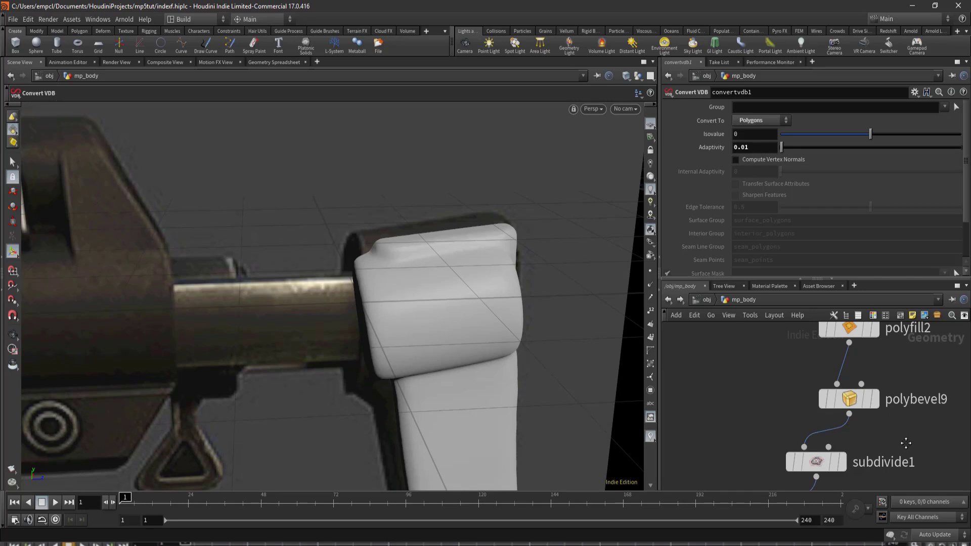
- Orbit and zoom around the white stock block to inspect it beside the rod
key(space)
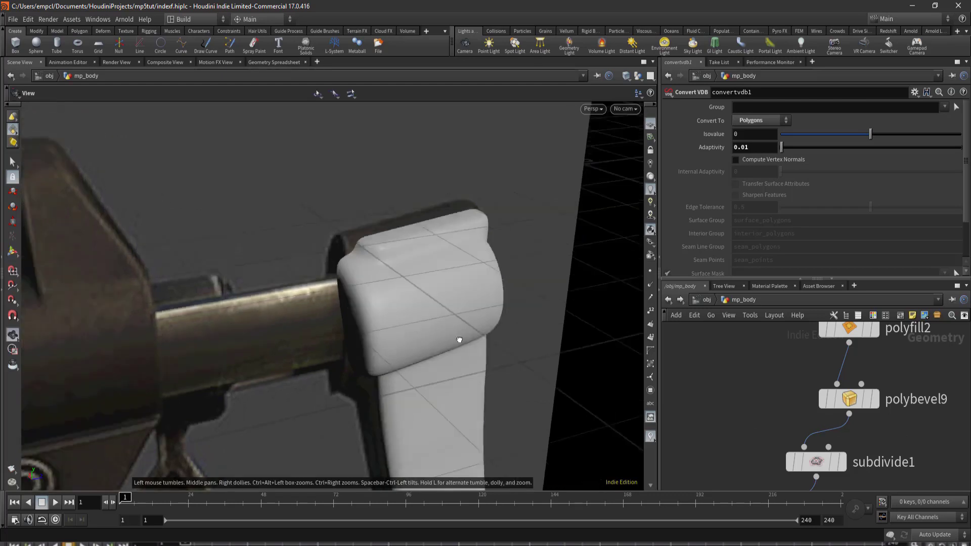
drag(403, 331, 396, 353)
scroll(373, 156, up, 3)
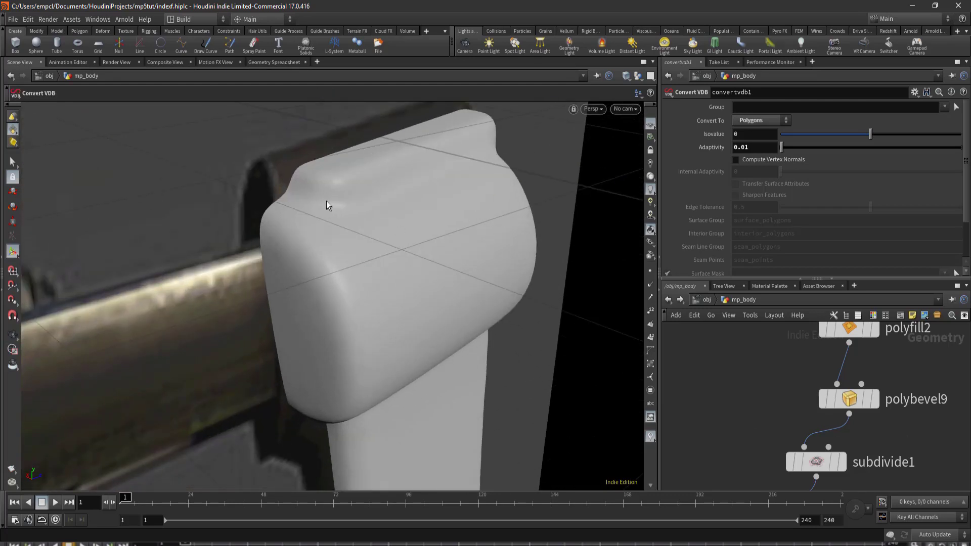
scroll(326, 201, up, 3)
scroll(328, 212, up, 5)
scroll(341, 220, down, 5)
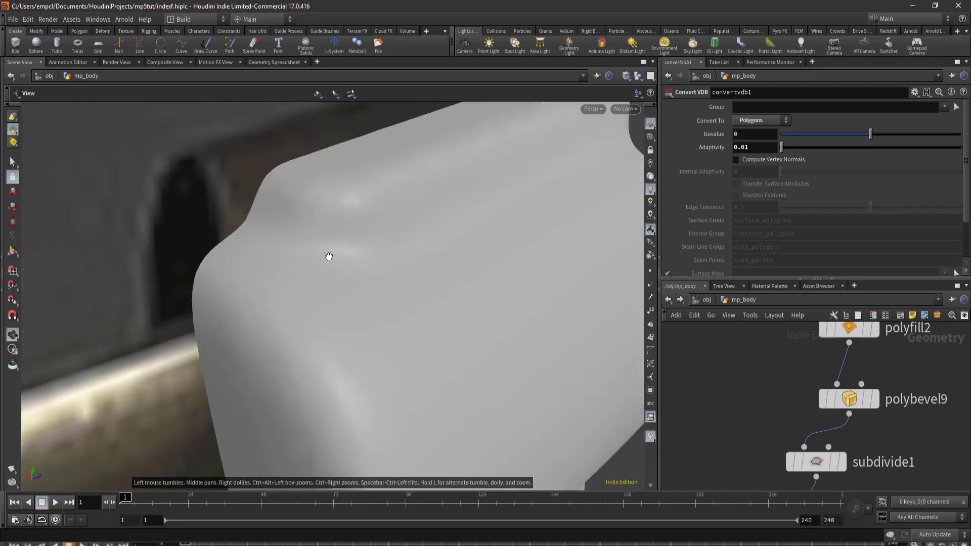
scroll(339, 242, down, 3)
scroll(343, 221, up, 2)
mouse_move(343, 221)
mouse_down()
mouse_move(379, 277)
mouse_move(364, 340)
mouse_up()
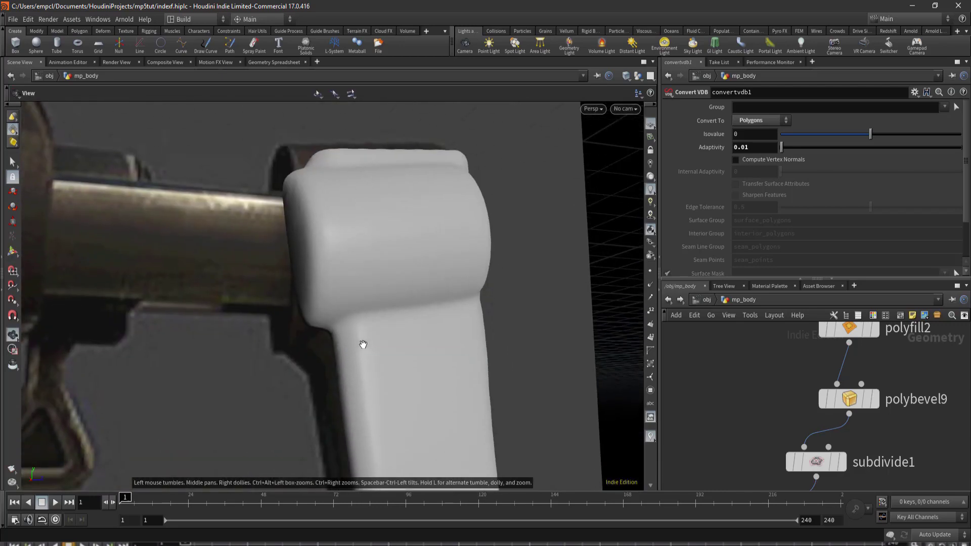
scroll(392, 278, up, 2)
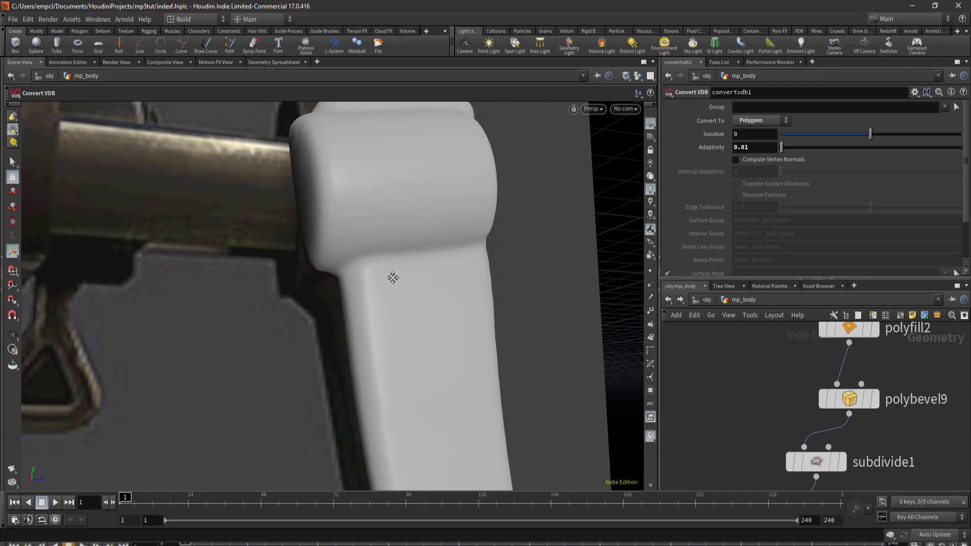
scroll(392, 278, down, 2)
drag(378, 254, 391, 233)
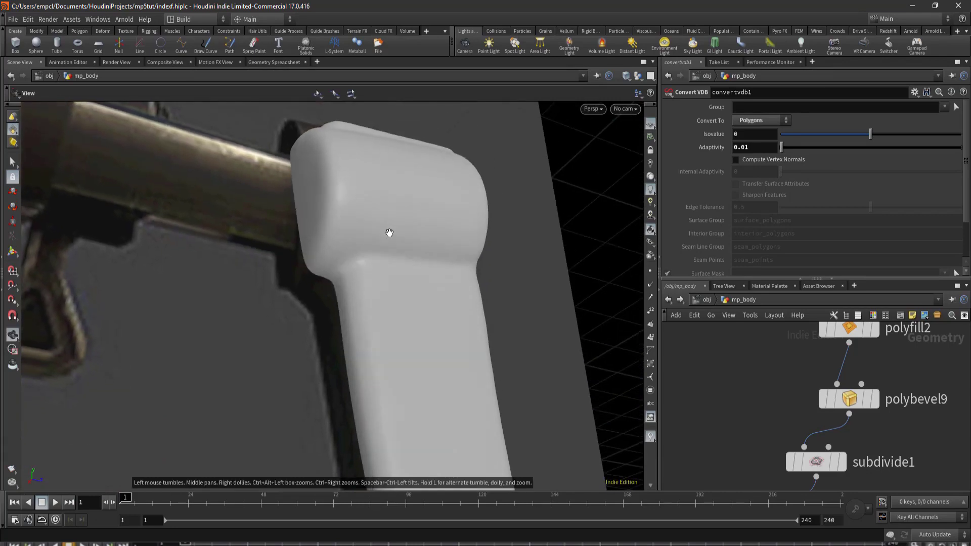
mouse_move(377, 306)
mouse_down()
mouse_move(397, 173)
mouse_move(336, 210)
mouse_move(451, 216)
mouse_up()
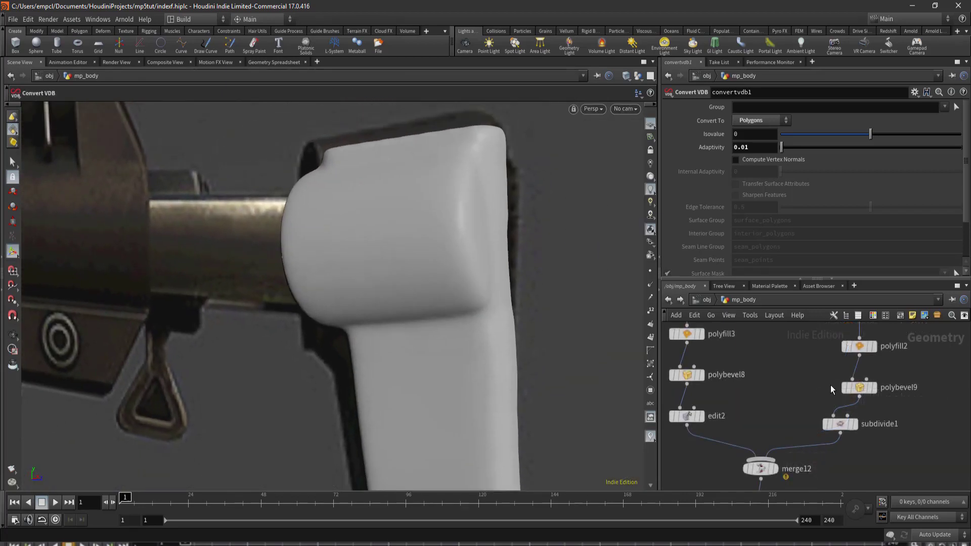
- Delete the subdivide1 node and select the three VDB nodes
middle_drag(897, 372, 893, 426)
scroll(893, 426, down, 2)
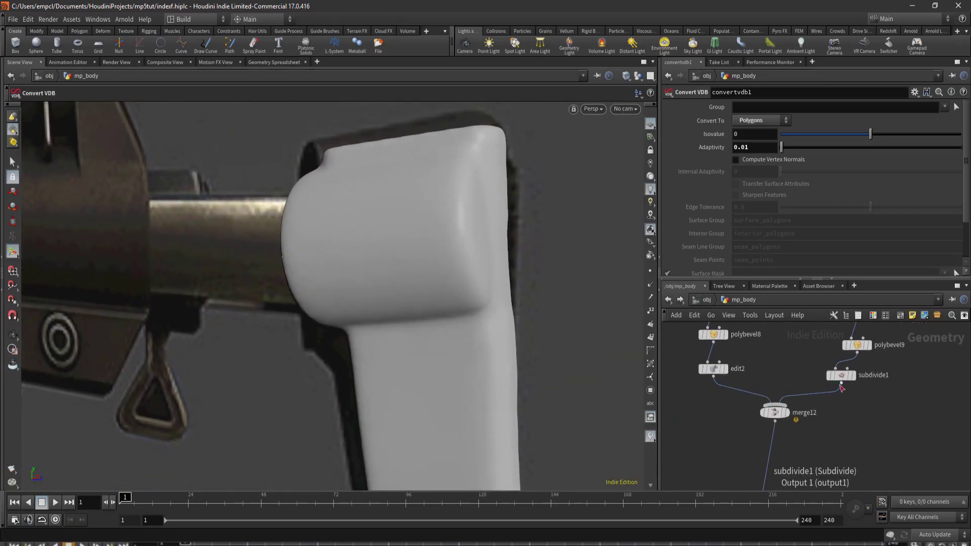
scroll(840, 387, up, 2)
drag(844, 355, 796, 379)
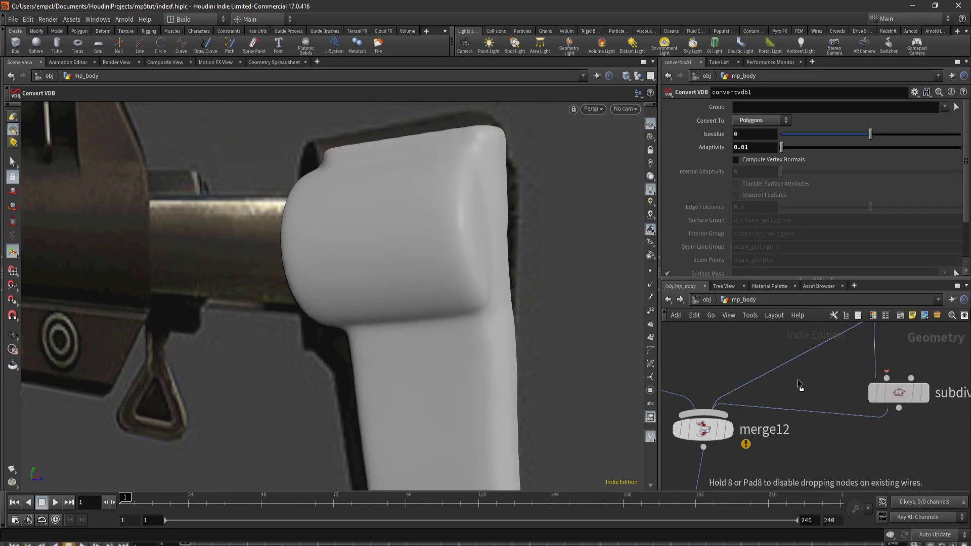
click(886, 405)
key(Delete)
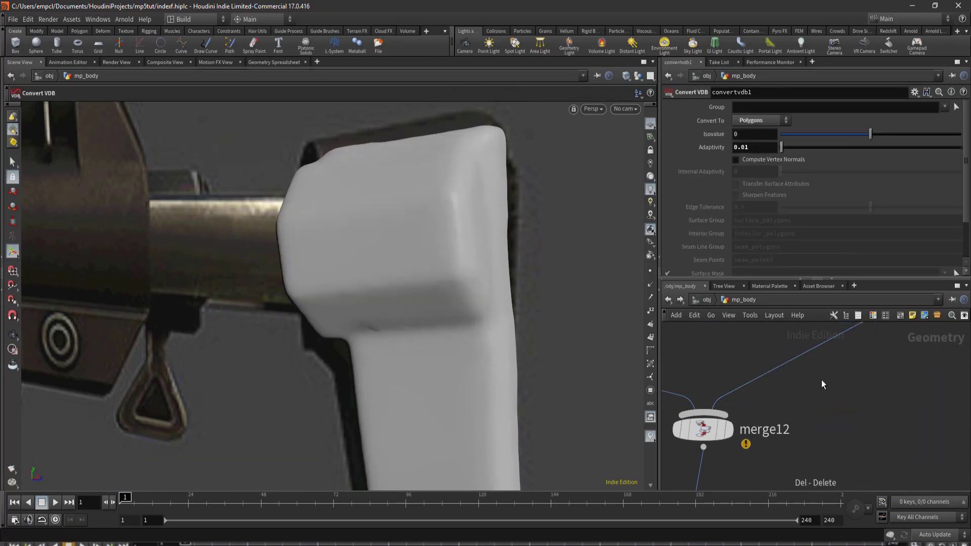
scroll(821, 385, down, 2)
middle_drag(806, 416, 903, 336)
scroll(894, 354, down, 1)
scroll(879, 375, up, 2)
drag(920, 354, 873, 417)
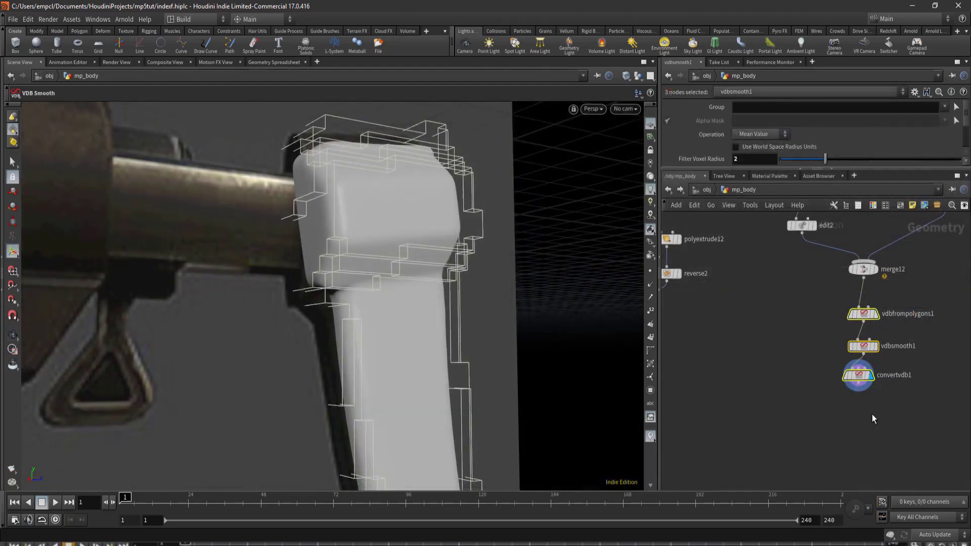
- Deselect the VDB nodes and show merge12's parameters with inputs edit2 and polybevel9
click(872, 416)
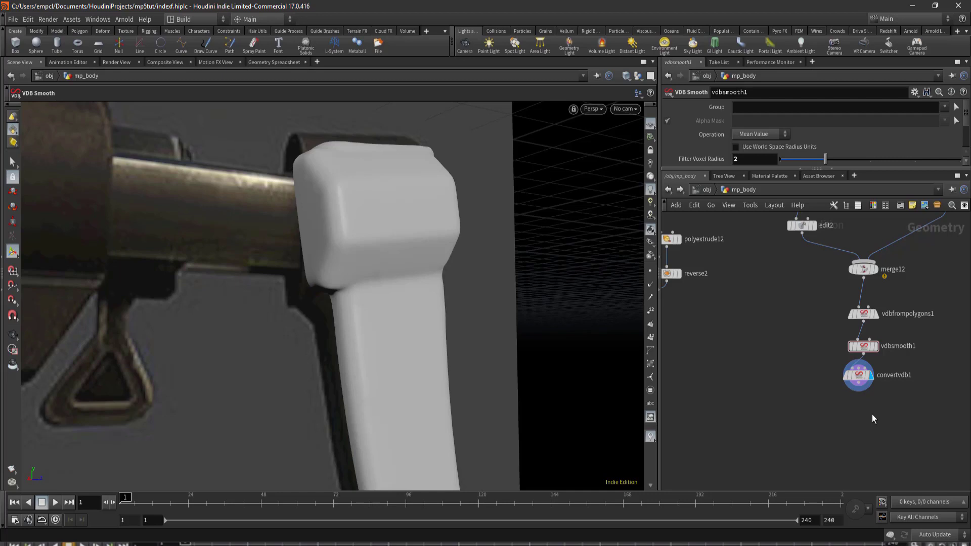
middle_drag(842, 396, 816, 468)
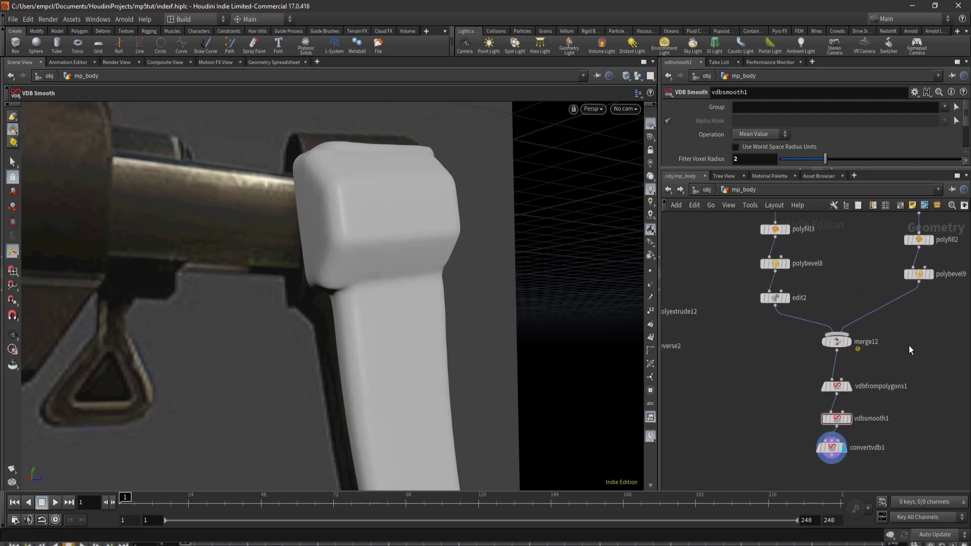
click(839, 344)
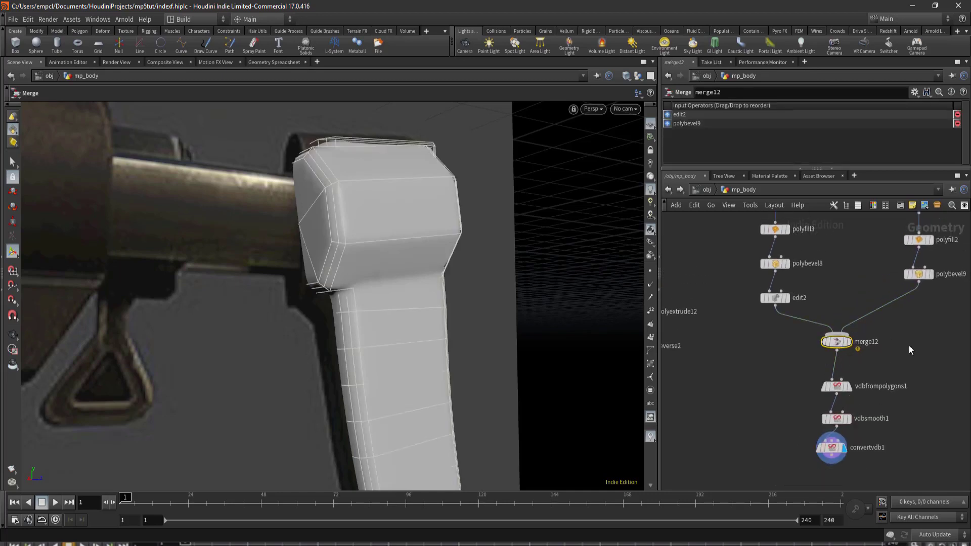
- Box-select the tube branch, then select edit2 to transform point group 132-191
scroll(908, 345, up, 3)
mouse_move(951, 255)
mouse_down()
mouse_move(809, 402)
mouse_move(724, 469)
mouse_up()
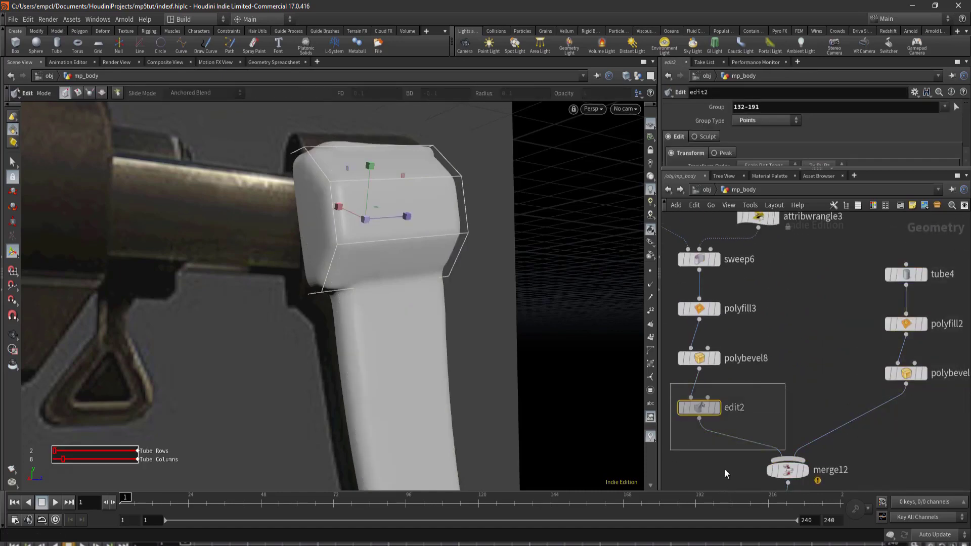
middle_drag(848, 482, 896, 281)
mouse_move(818, 362)
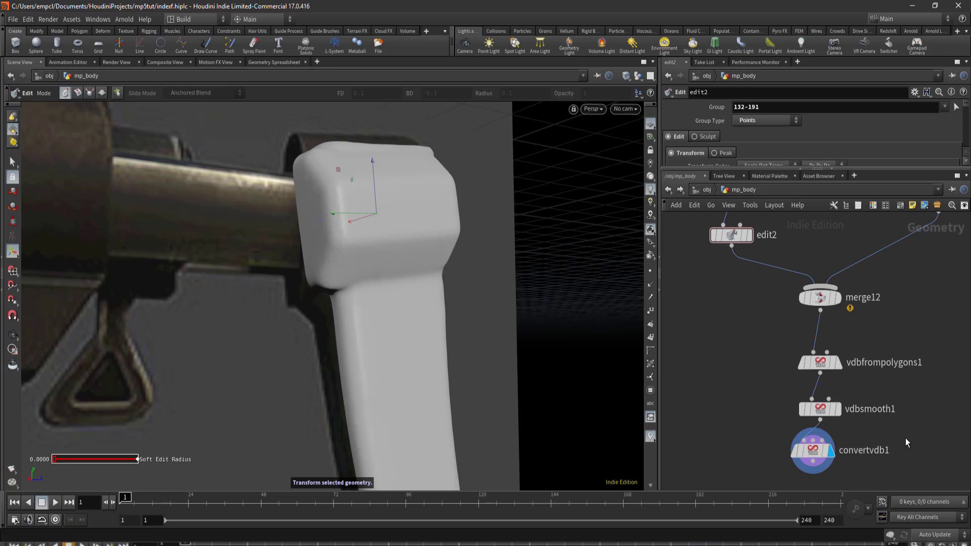
scroll(868, 408, down, 4)
scroll(914, 396, down, 2)
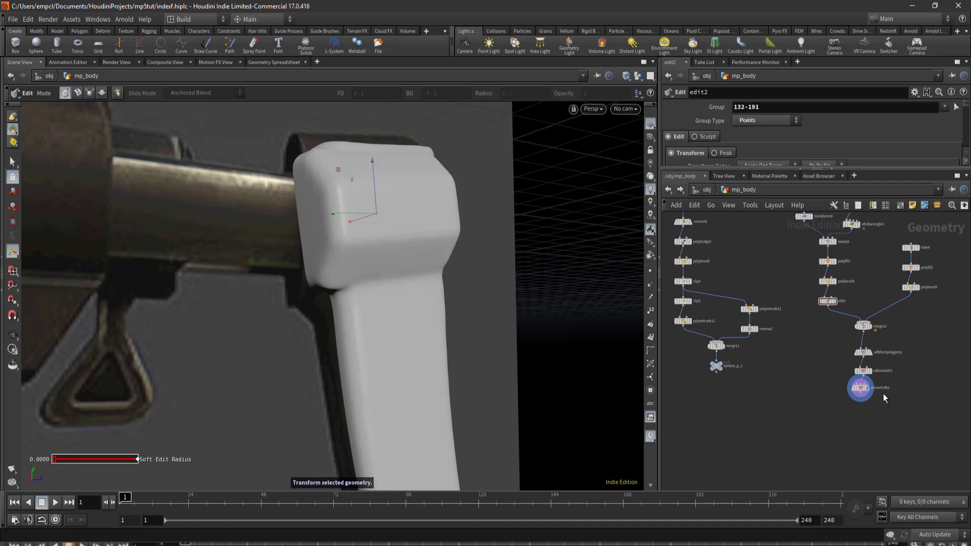
scroll(881, 392, up, 2)
key(Escape)
mouse_move(509, 374)
mouse_down()
mouse_move(434, 413)
mouse_move(386, 275)
mouse_move(396, 303)
mouse_up()
key(Return)
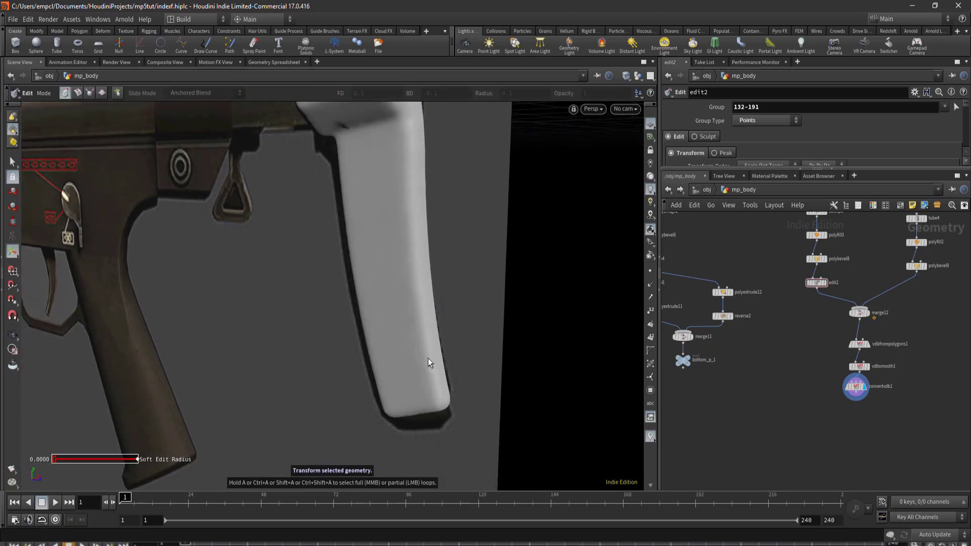
scroll(429, 362, up, 2)
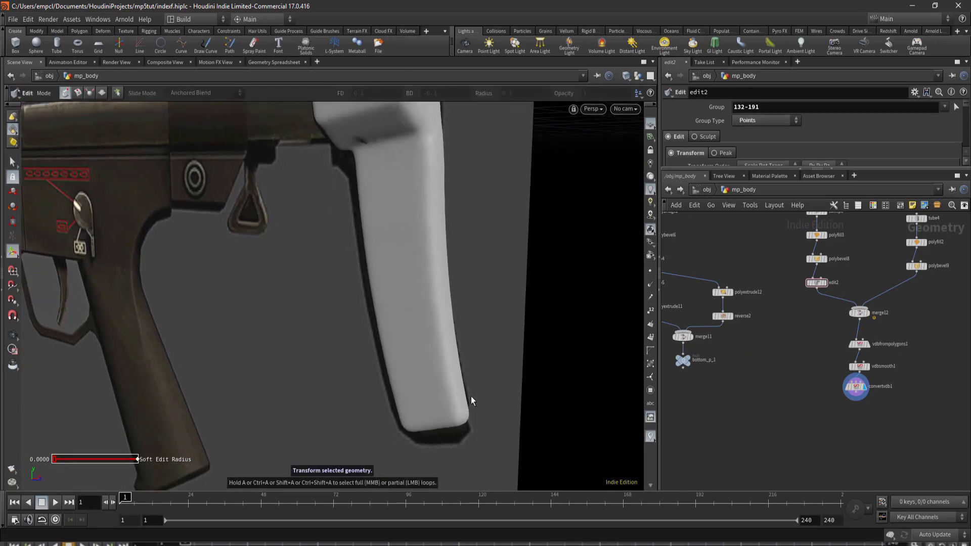
drag(465, 385, 396, 394)
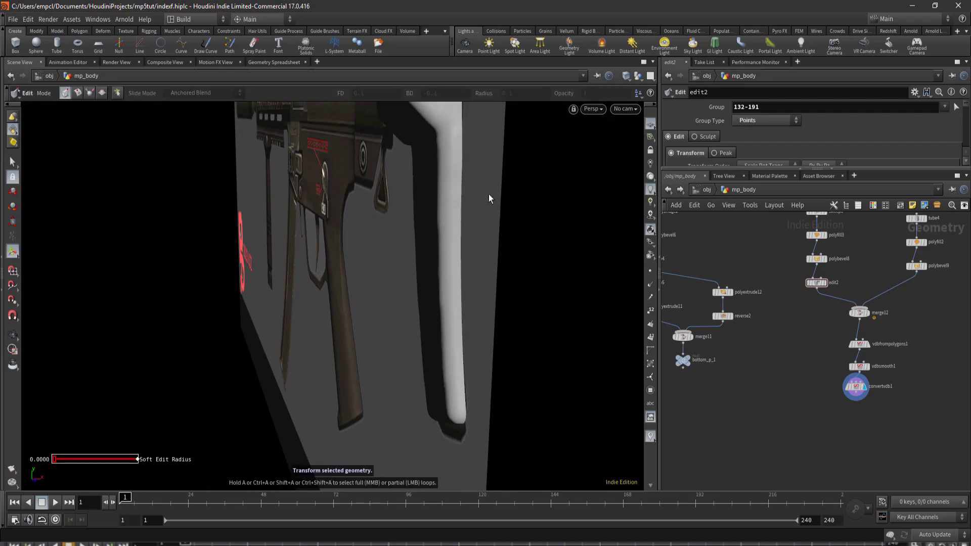
key(Escape)
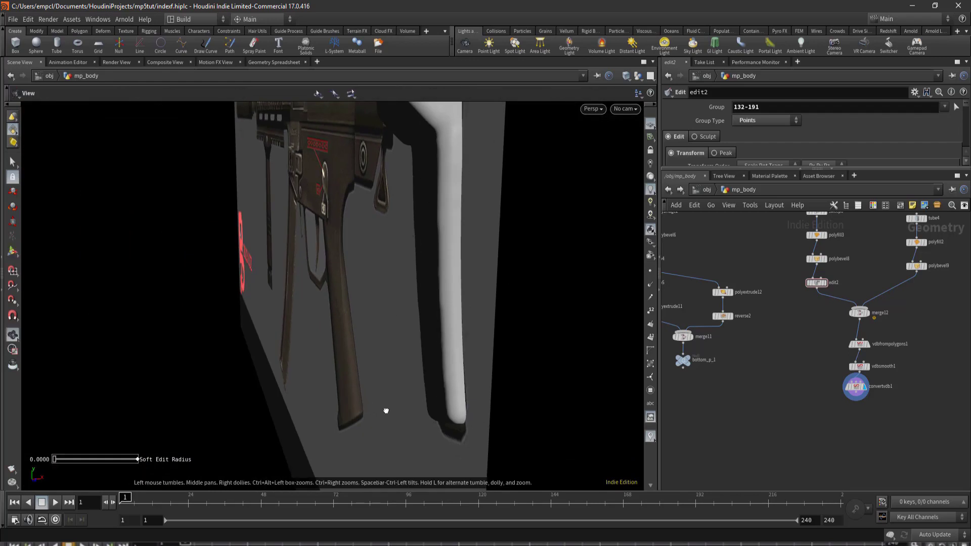
drag(385, 411, 537, 405)
scroll(615, 335, up, 2)
mouse_move(615, 335)
mouse_down()
mouse_move(493, 407)
mouse_move(433, 242)
mouse_move(458, 230)
mouse_up()
key(Return)
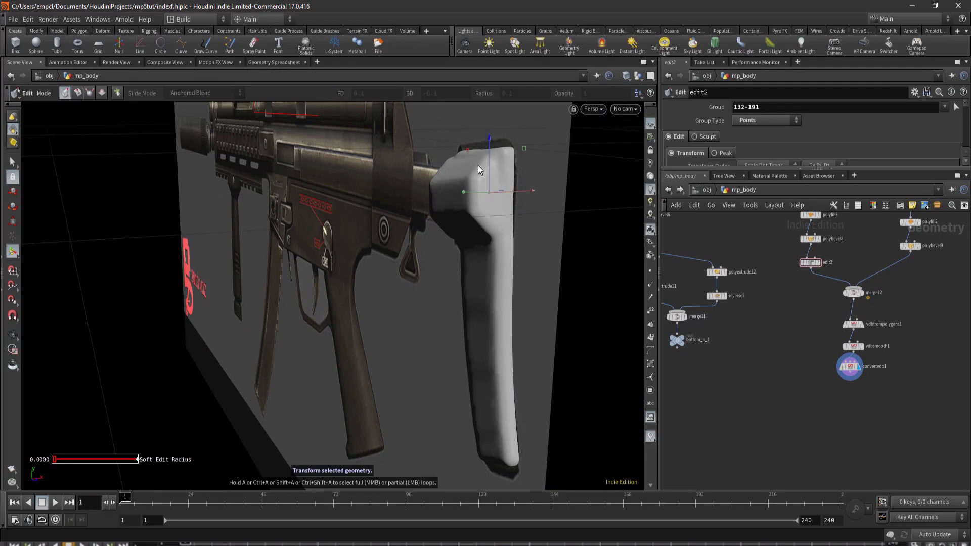
scroll(879, 351, up, 5)
drag(849, 372, 831, 418)
middle_drag(864, 443, 850, 350)
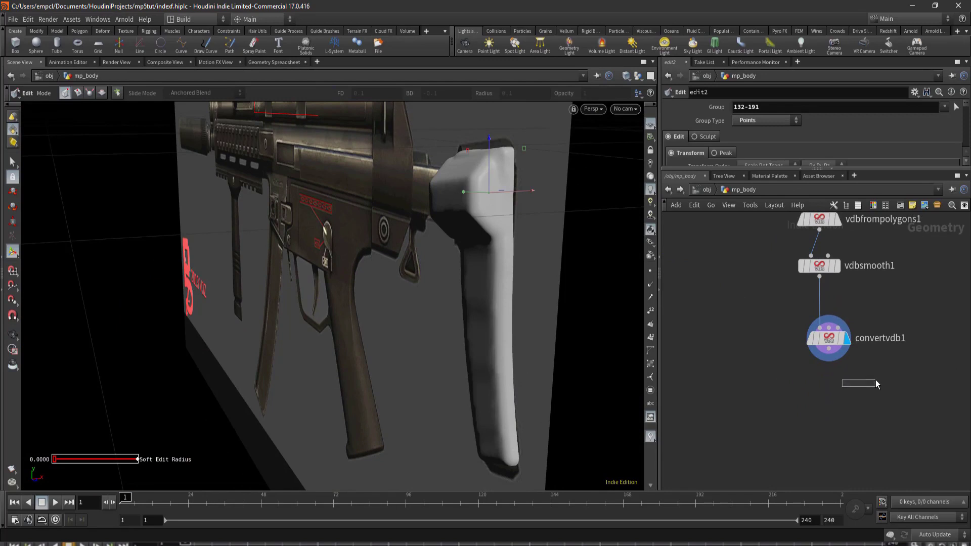
middle_drag(892, 387, 824, 374)
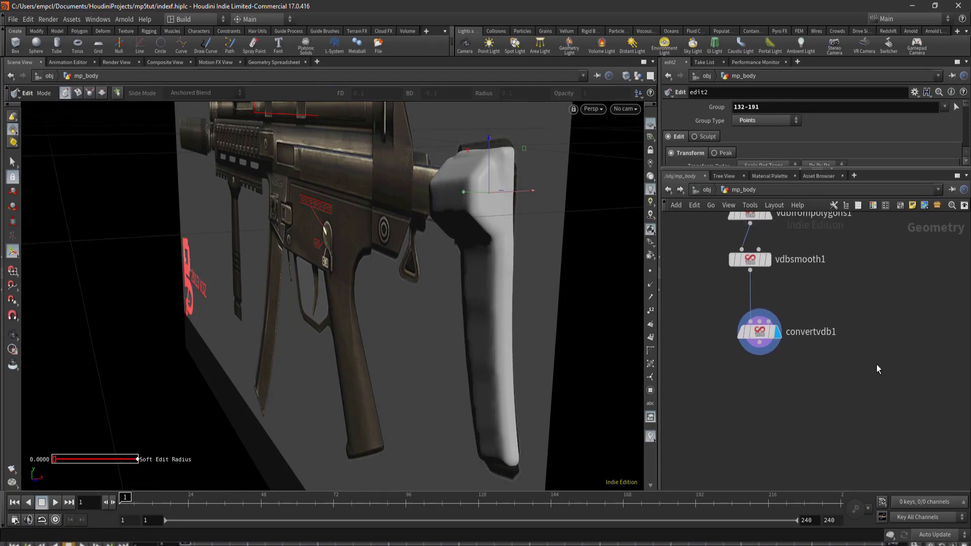
- Add a Box node, box3, and position it near merge12
key(Tab)
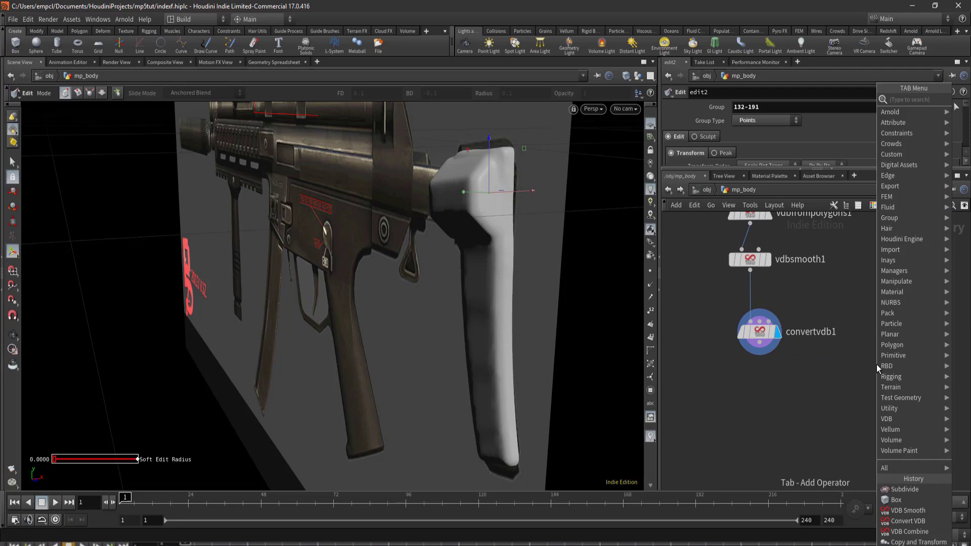
click(876, 365)
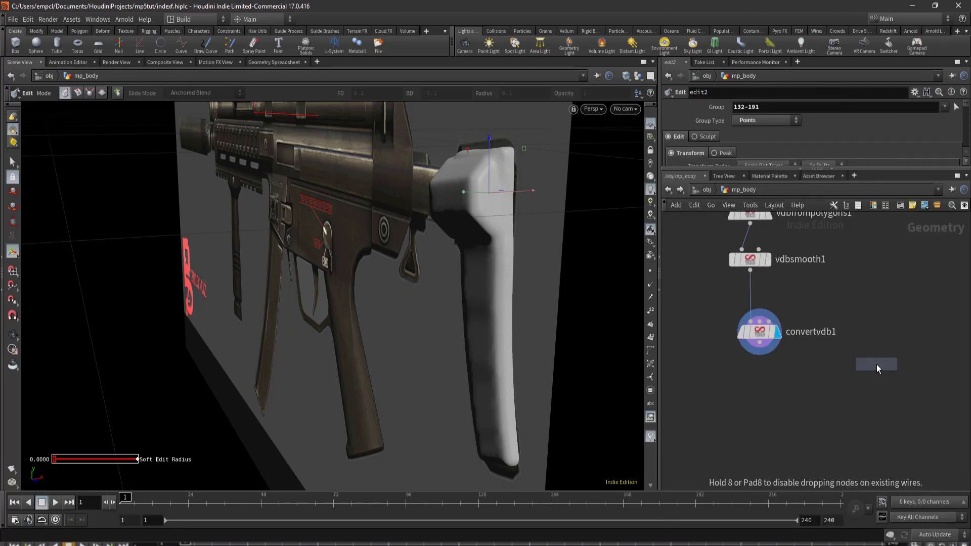
click(879, 369)
mouse_move(548, 366)
mouse_down()
mouse_move(438, 341)
mouse_move(475, 248)
mouse_up()
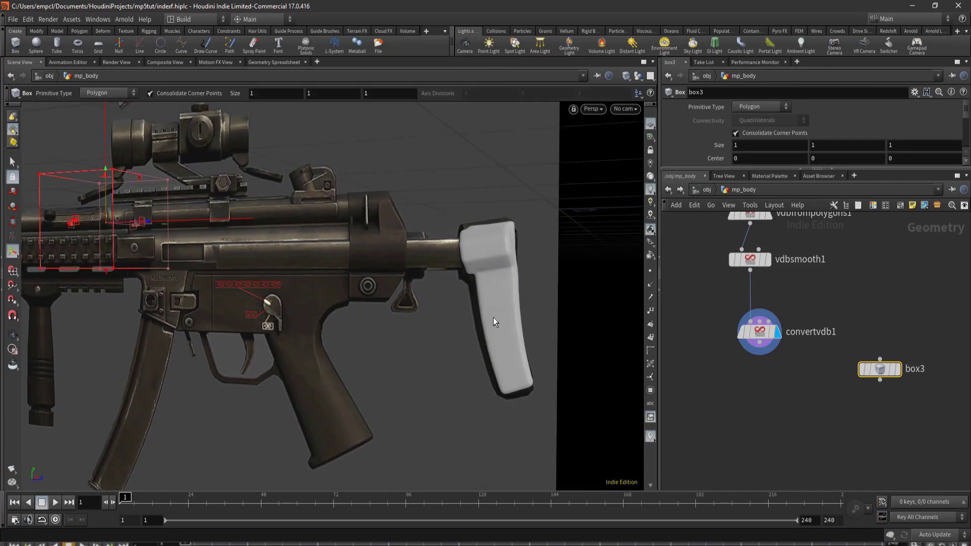
middle_drag(804, 384, 741, 455)
mouse_move(816, 438)
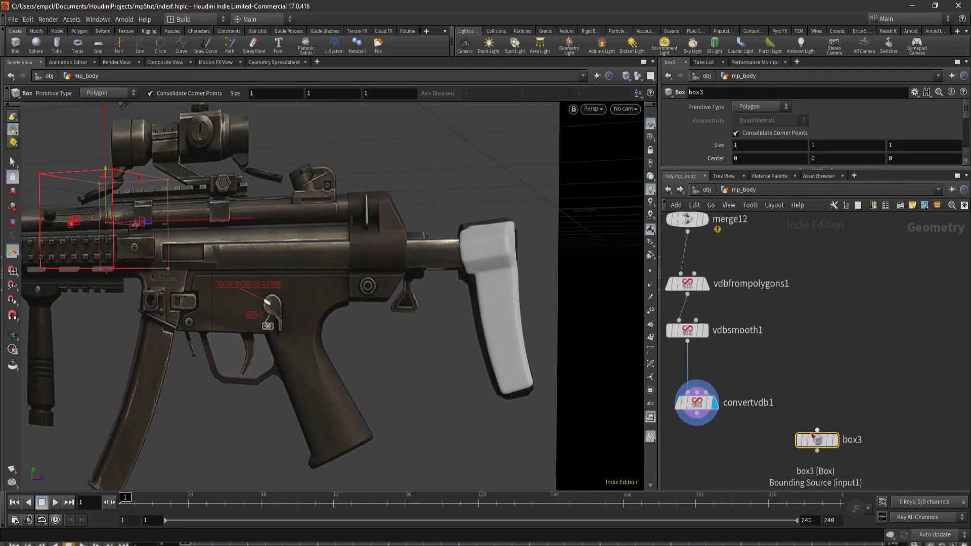
drag(808, 436, 844, 374)
- Wire merge12's output into box3's Bounding Source input
click(687, 232)
click(838, 359)
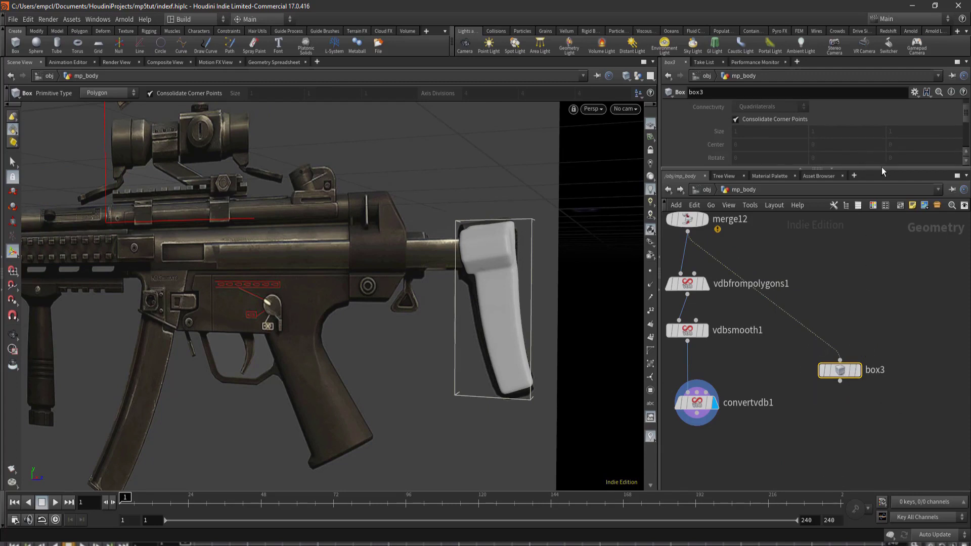
drag(881, 169, 886, 292)
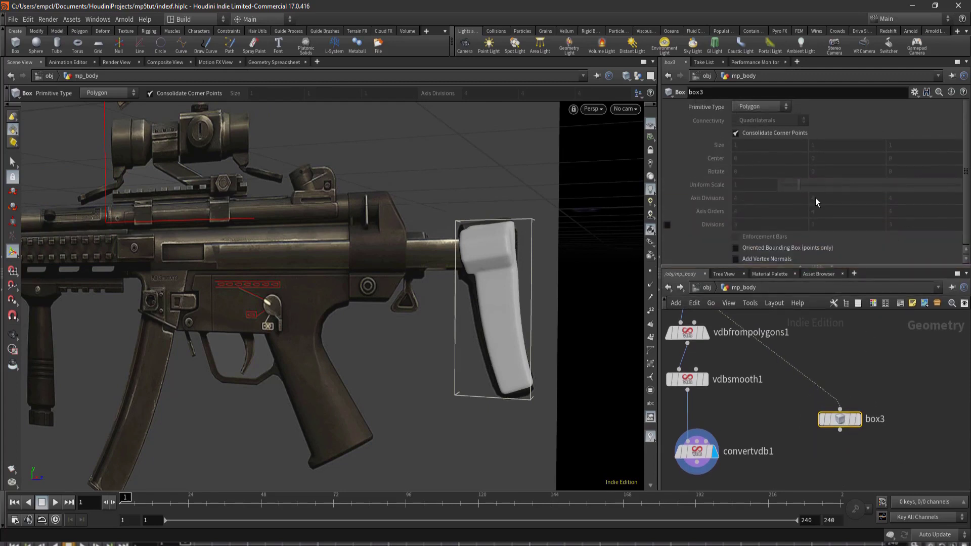
middle_drag(789, 371, 801, 465)
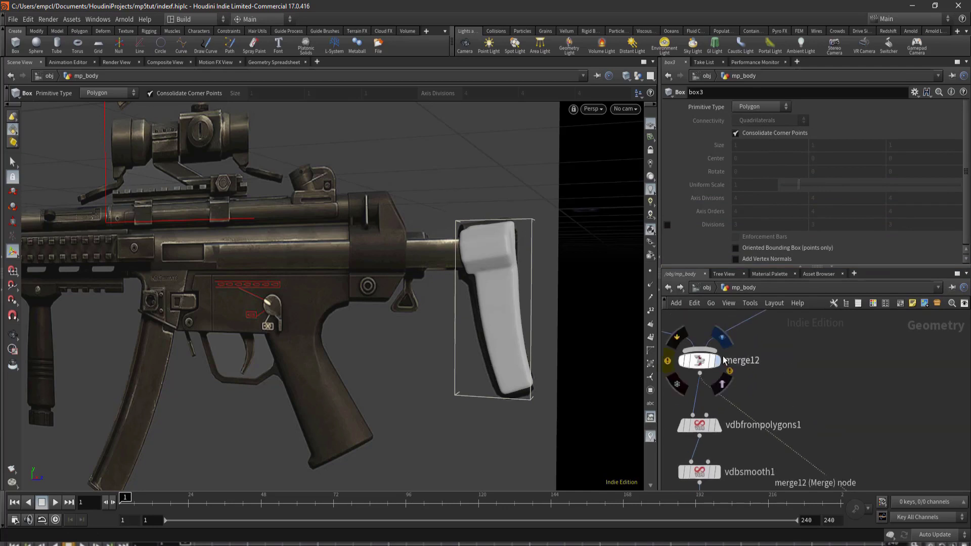
scroll(860, 417, down, 5)
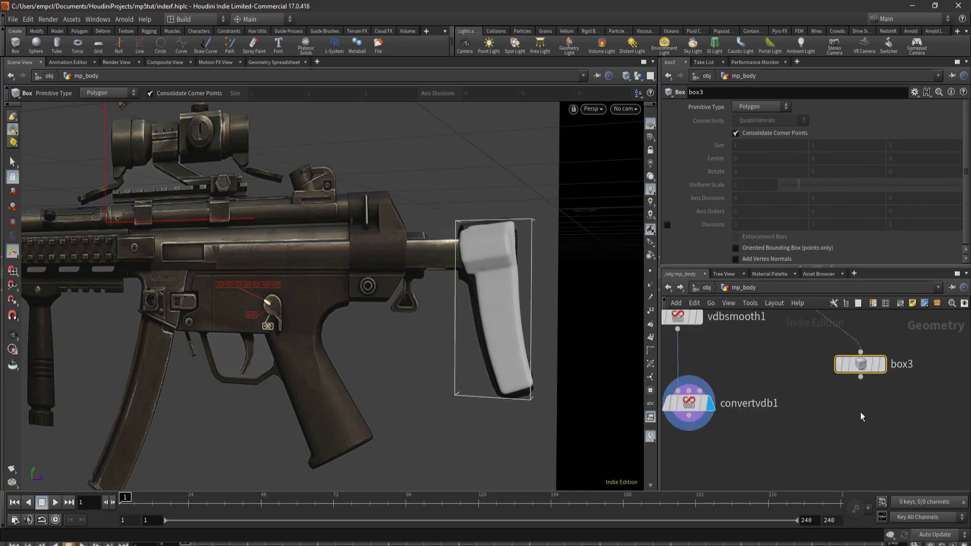
- Add transform19 after box3 with the Trans_center preset and flatten it to a thin Y scale
key(Tab)
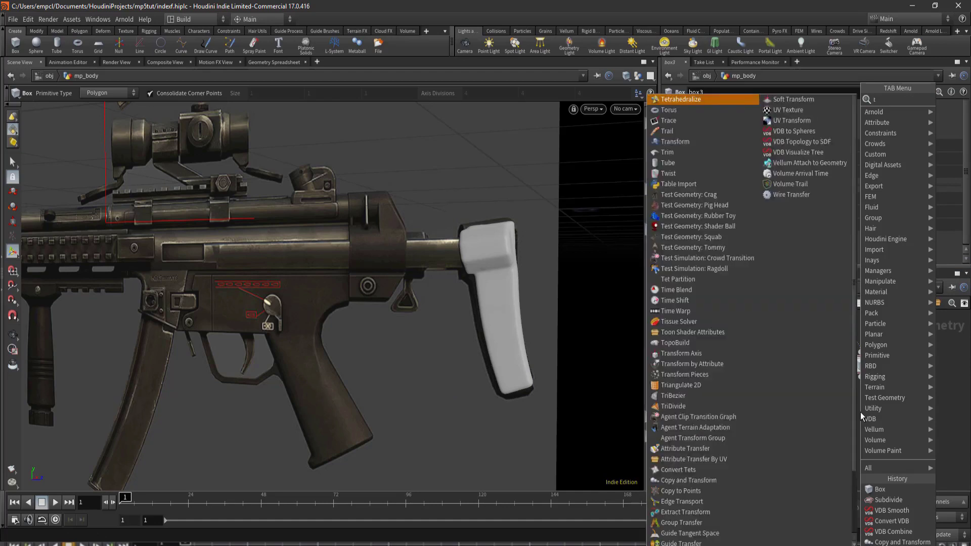
key(Escape)
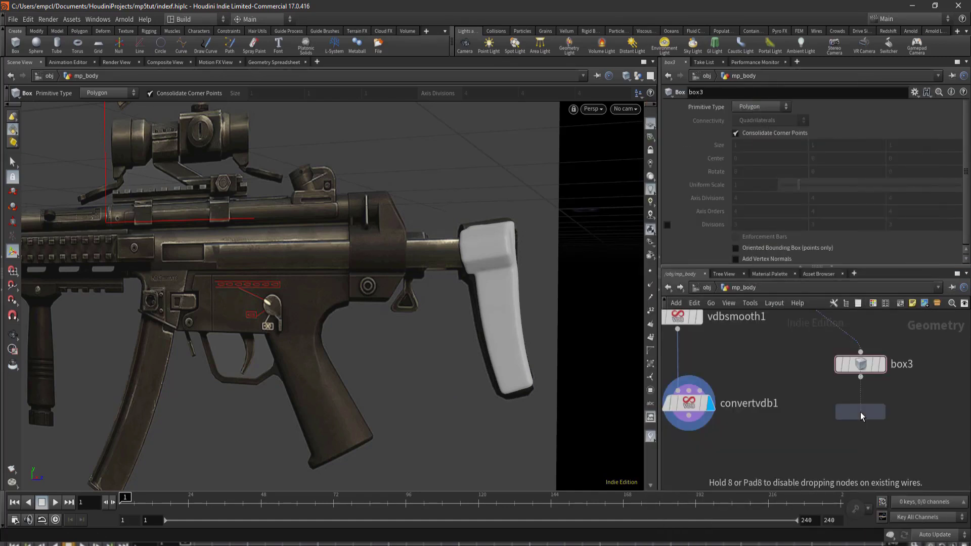
click(860, 411)
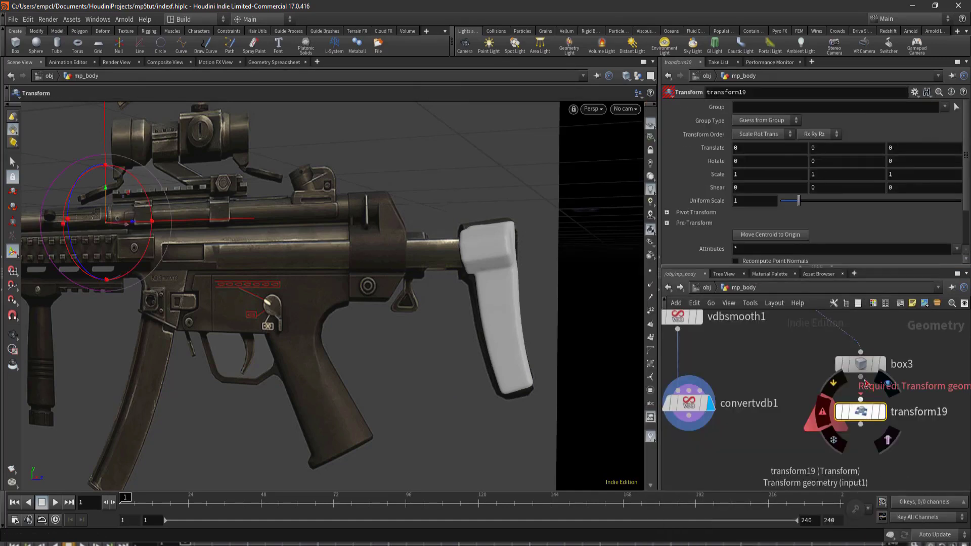
click(860, 400)
click(861, 400)
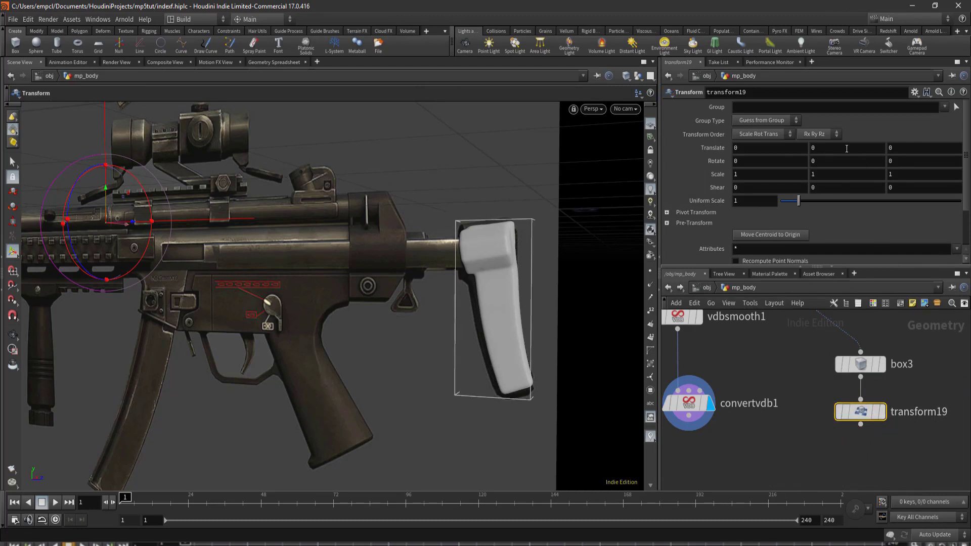
click(915, 95)
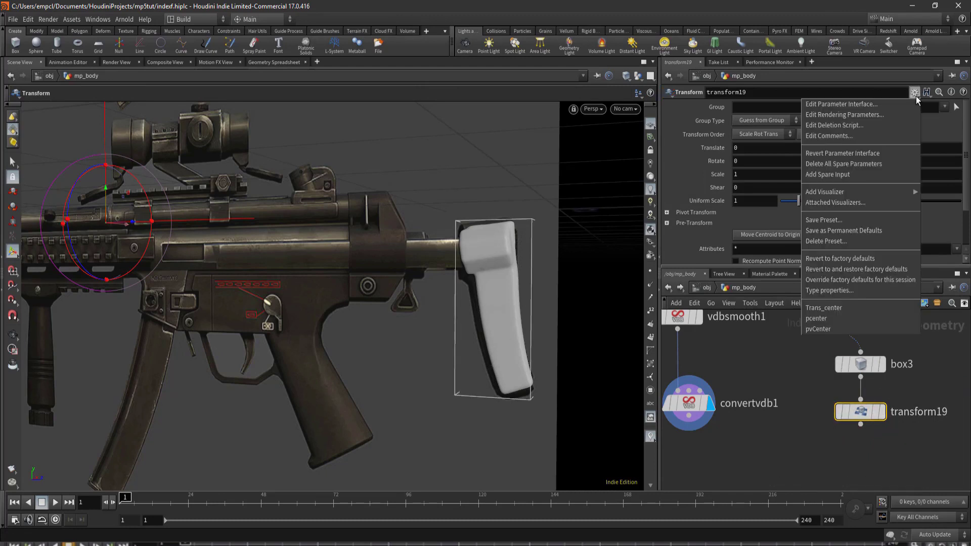
click(820, 308)
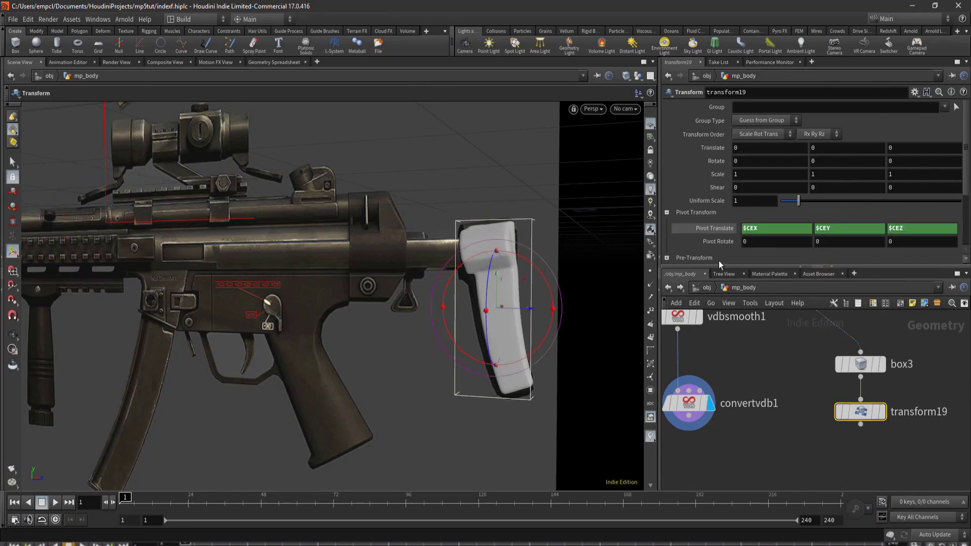
click(825, 174)
text(0.1)
key(Return)
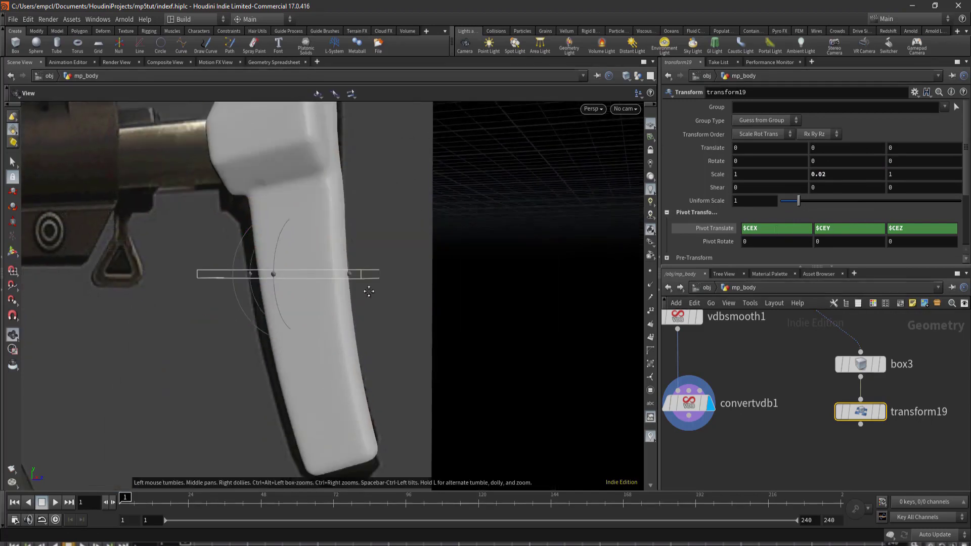
- Move the flattened slab along Z and lower it to the stock's bottom
middle_drag(451, 228, 320, 233)
mouse_move(320, 233)
mouse_down()
mouse_move(385, 229)
mouse_move(469, 244)
mouse_up()
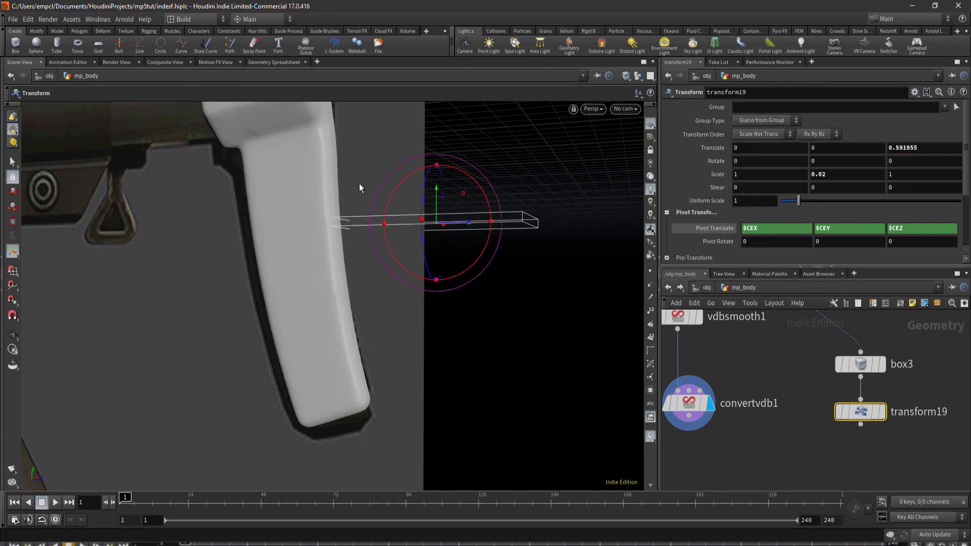
mouse_move(435, 186)
mouse_down()
mouse_move(445, 343)
mouse_move(458, 390)
mouse_up()
key(Escape)
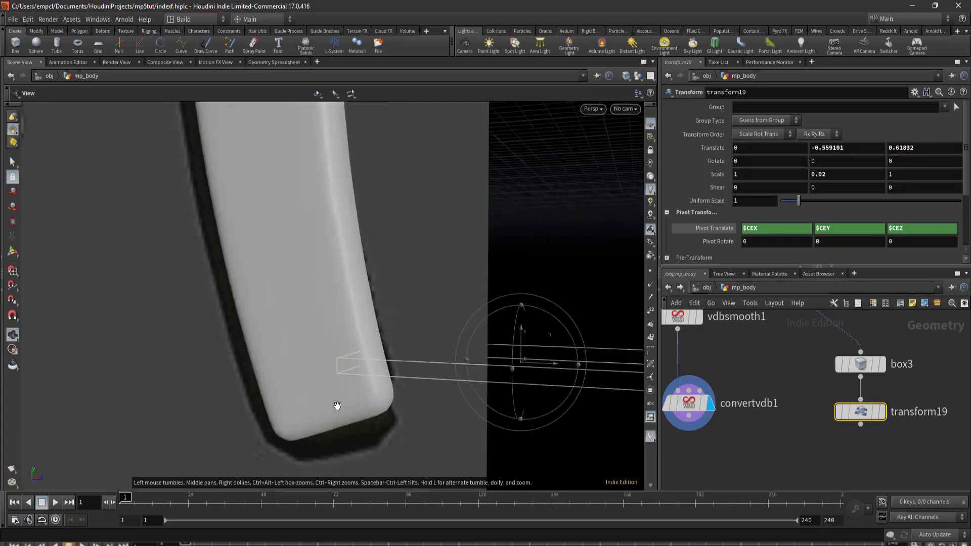
scroll(336, 403, up, 3)
mouse_move(375, 373)
mouse_down()
mouse_move(514, 388)
mouse_move(499, 374)
mouse_move(403, 396)
mouse_up()
key(t)
mouse_move(336, 372)
mouse_down()
mouse_move(373, 337)
mouse_move(374, 373)
mouse_move(466, 372)
mouse_move(447, 375)
mouse_up()
key(Escape)
key(t)
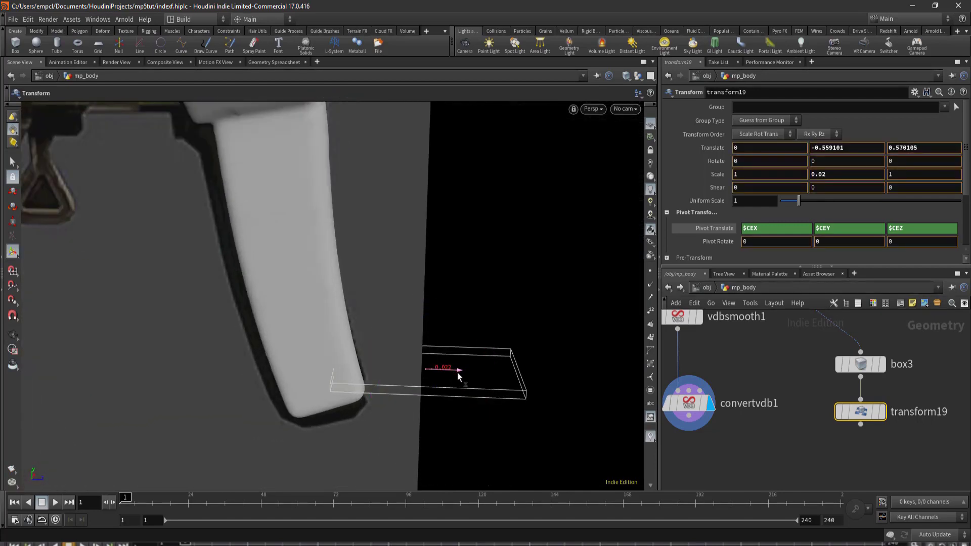
- Tilt the slab about -10.5 degrees on X to follow the stock's angle
key(r)
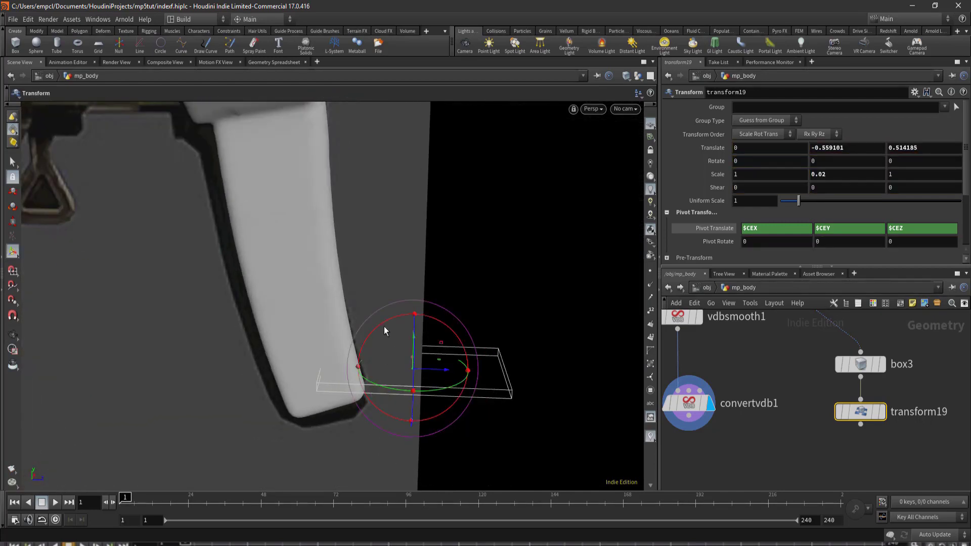
drag(384, 331, 378, 333)
middle_drag(824, 439, 827, 416)
click(893, 426)
key(Tab)
- Add a displayed Copy and Transform node copy2 after transform19, making 20 copies
text(cop)
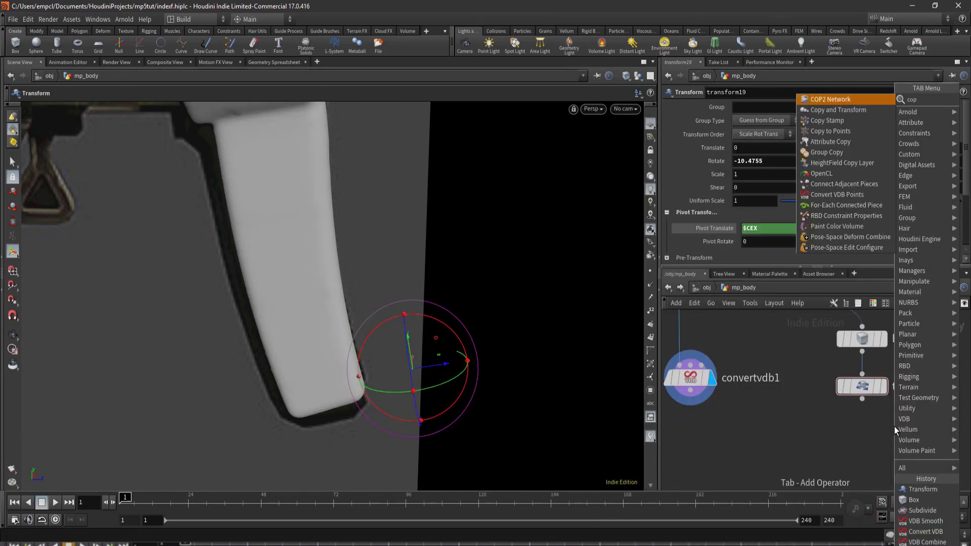
key(Down)
key(Return)
click(863, 444)
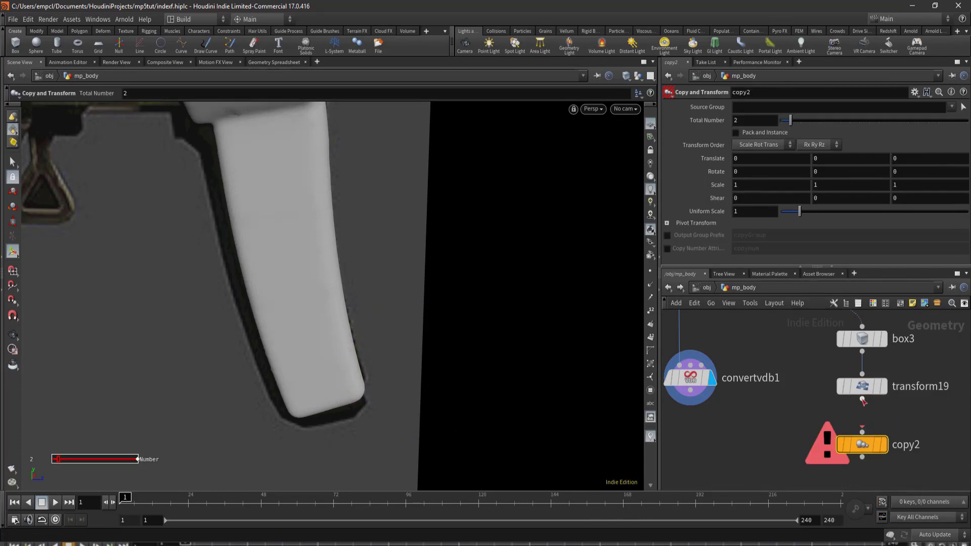
drag(863, 401, 862, 432)
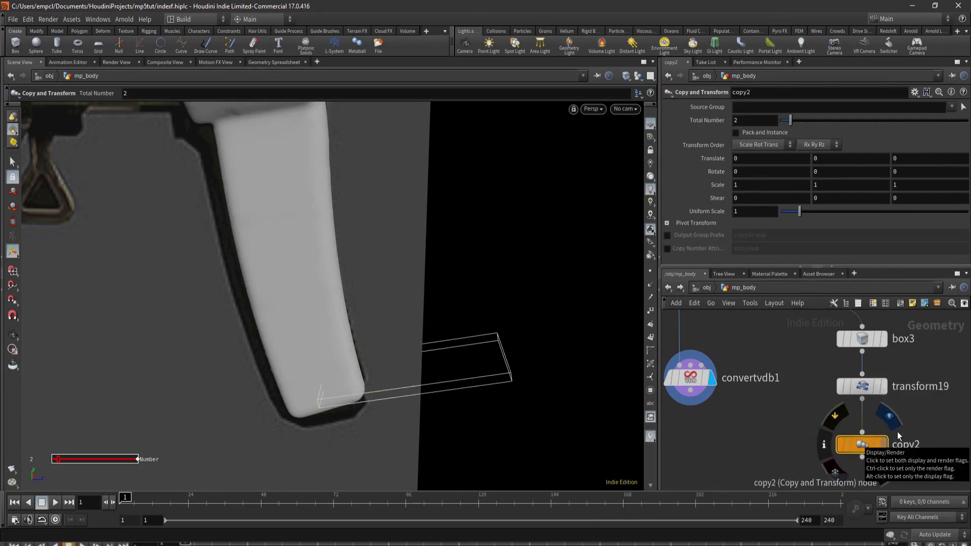
click(898, 434)
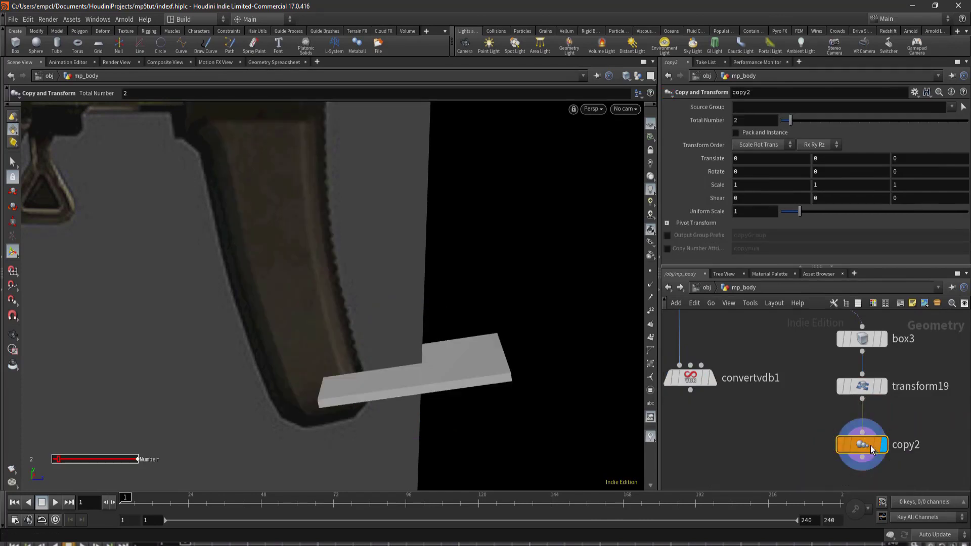
drag(790, 120, 831, 125)
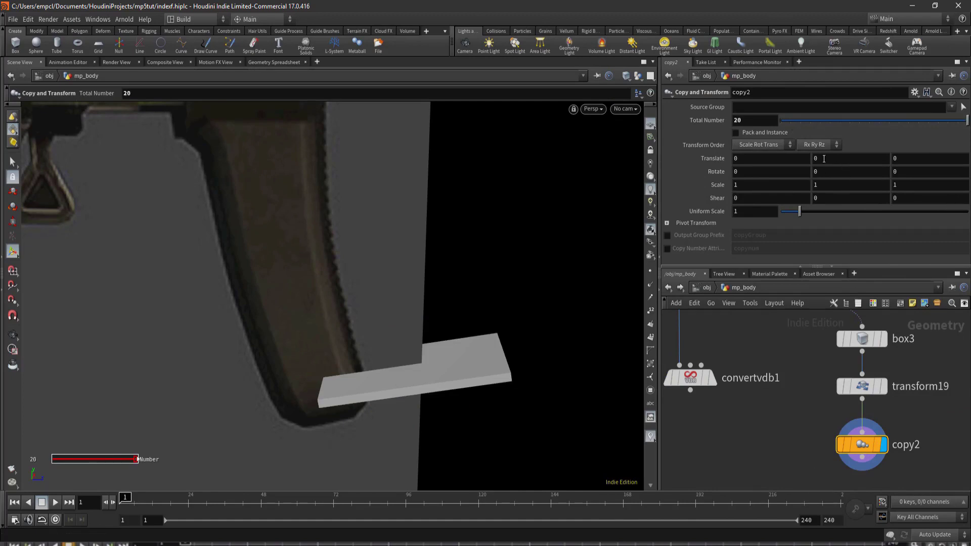
- Offset each copy 0.04 in Y and -0.01 in Z, and template convertvdb1 as wireframe
middle_drag(824, 158, 851, 197)
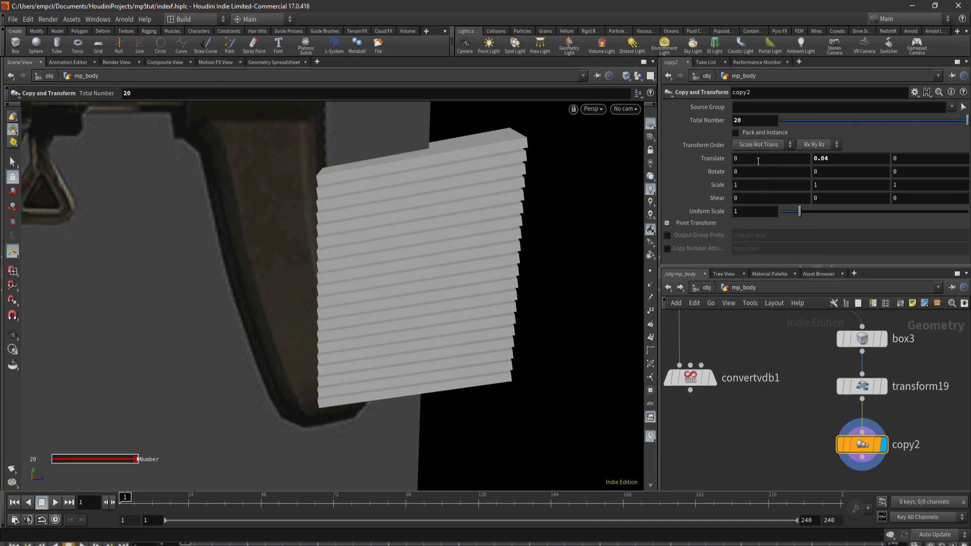
middle_drag(922, 160, 903, 177)
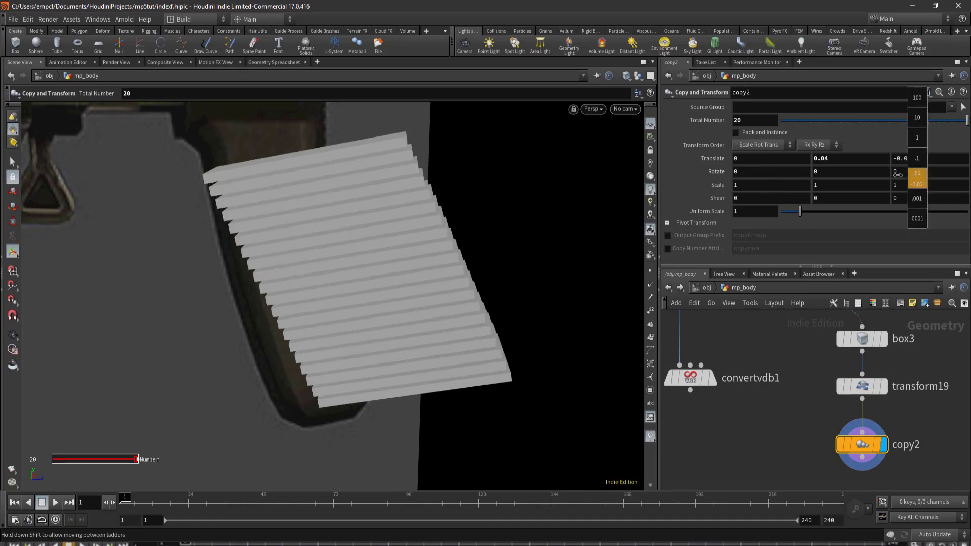
scroll(838, 422, down, 2)
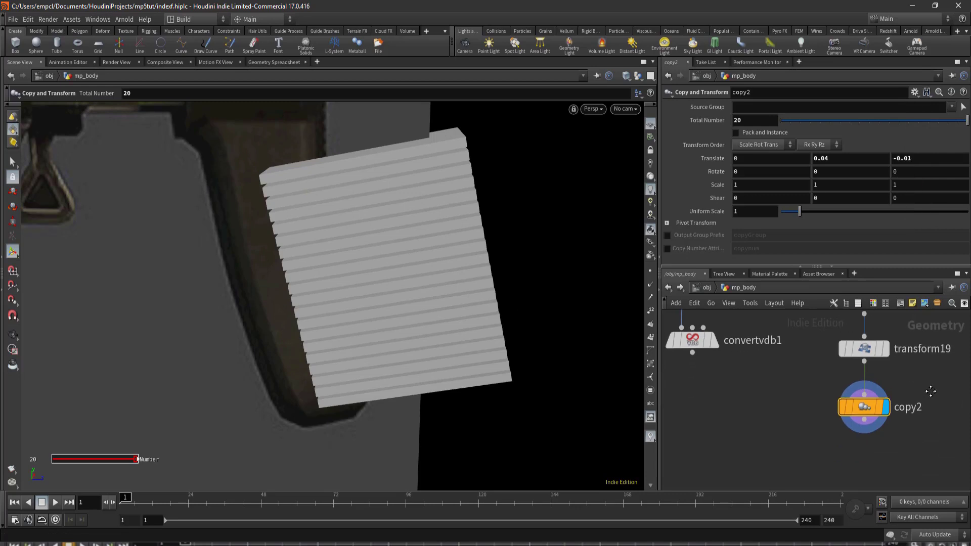
scroll(838, 421, down, 2)
drag(796, 383, 792, 418)
key(Escape)
mouse_move(364, 297)
mouse_down()
mouse_move(466, 263)
mouse_move(567, 288)
mouse_move(342, 297)
mouse_up()
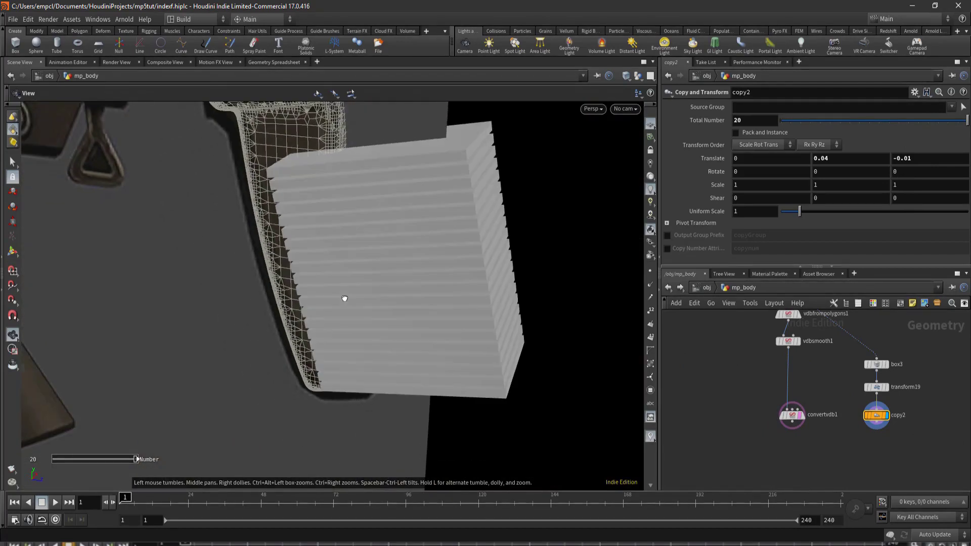
- Orbit the viewport to check the 20-slab copy2 stack against the wireframe stock from several angles
drag(312, 181, 310, 199)
key(Return)
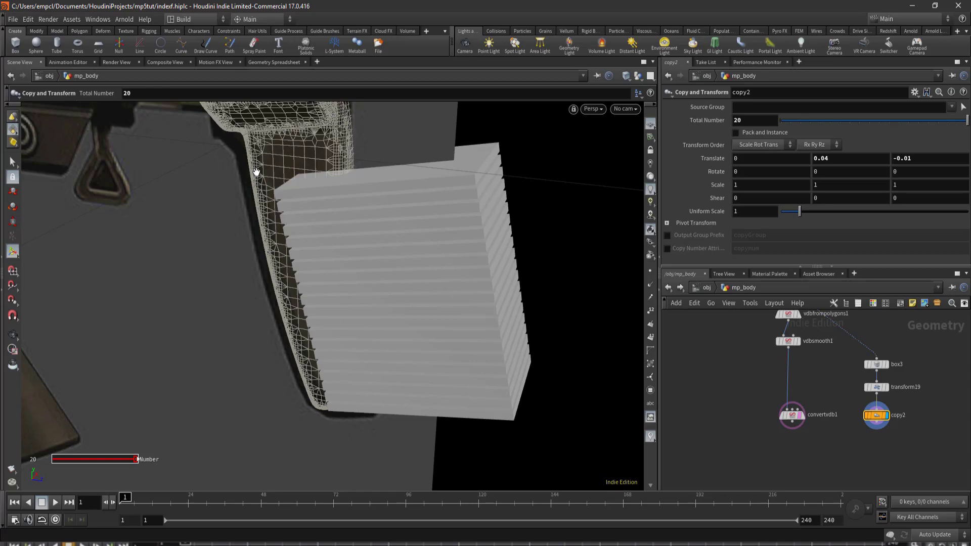
key(Escape)
mouse_move(310, 294)
mouse_down()
mouse_move(371, 283)
mouse_move(351, 251)
mouse_up()
key(Return)
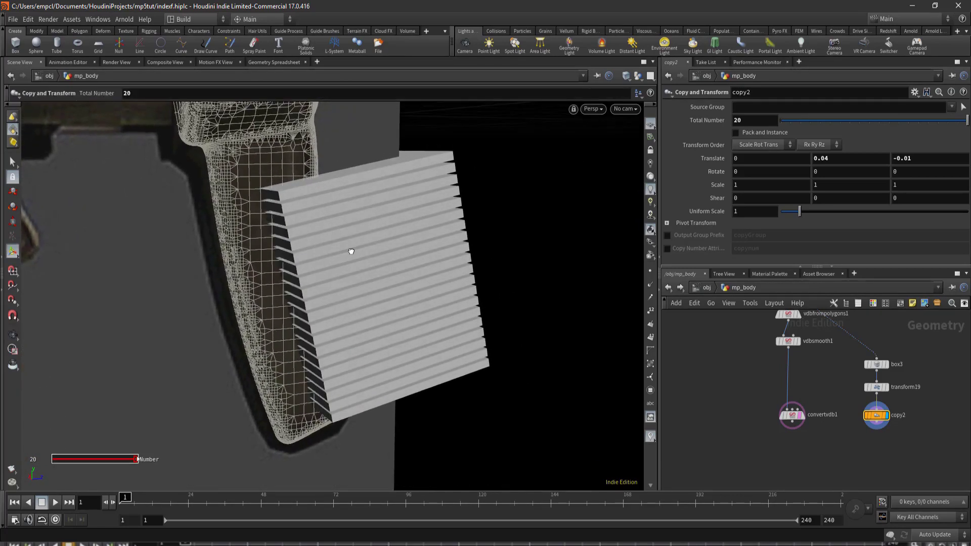
key(Escape)
mouse_move(356, 314)
mouse_down()
mouse_move(269, 312)
mouse_move(343, 325)
mouse_move(355, 317)
mouse_up()
key(Return)
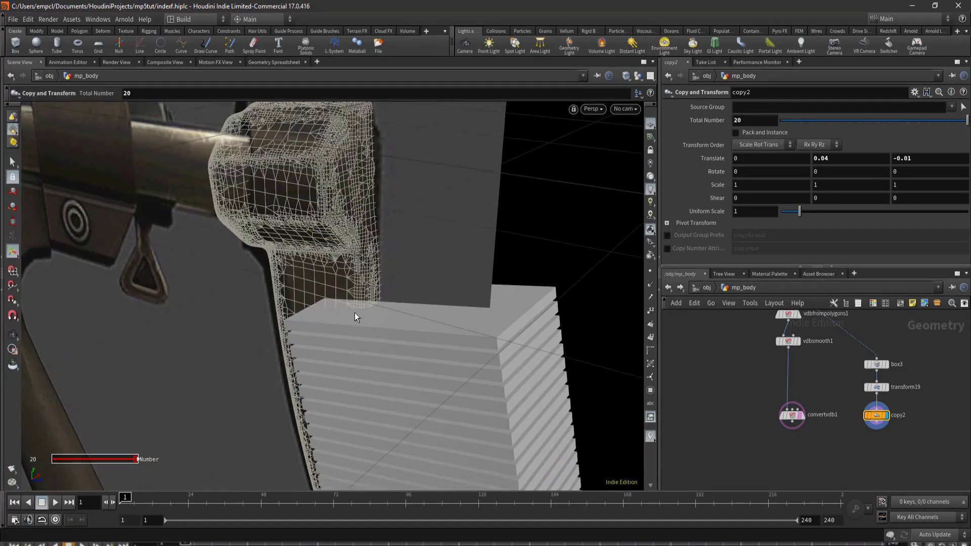
mouse_move(380, 371)
mouse_down()
mouse_move(400, 264)
mouse_move(445, 316)
mouse_move(351, 278)
mouse_up()
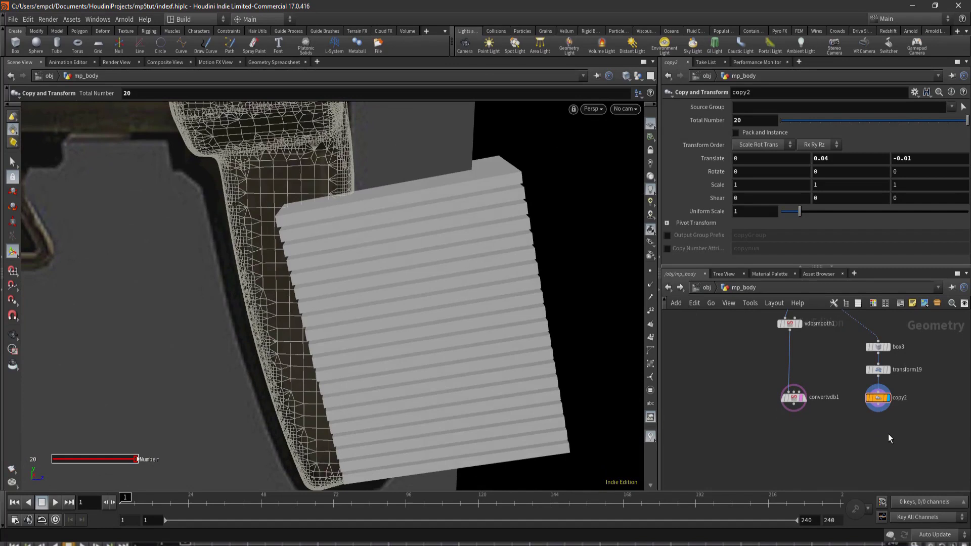
key(Tab)
- Add a VDB from Polygons node vdbfrompolygons2 below copy2, fed by copy2
text(vd)
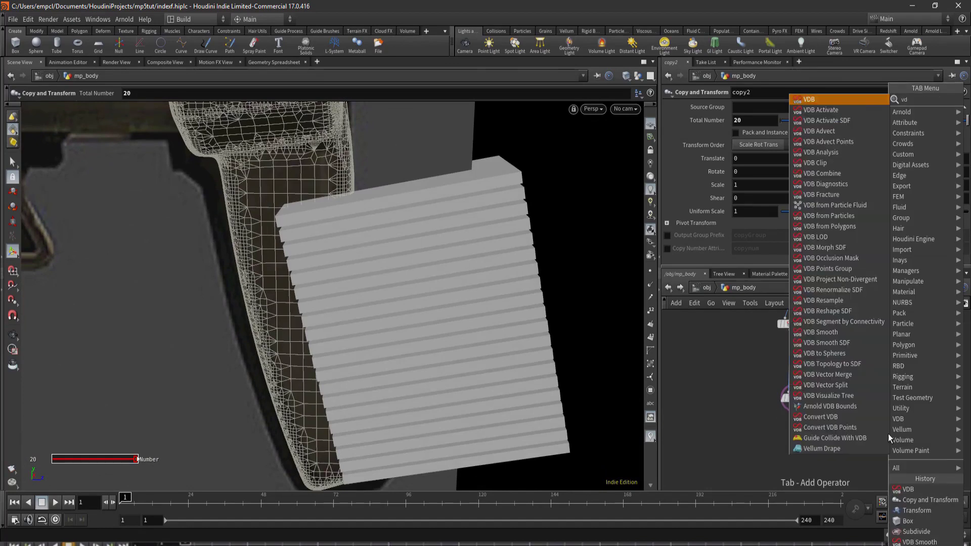
text(b)
text( c)
key(BackSpace)
key(BackSpace)
text(f)
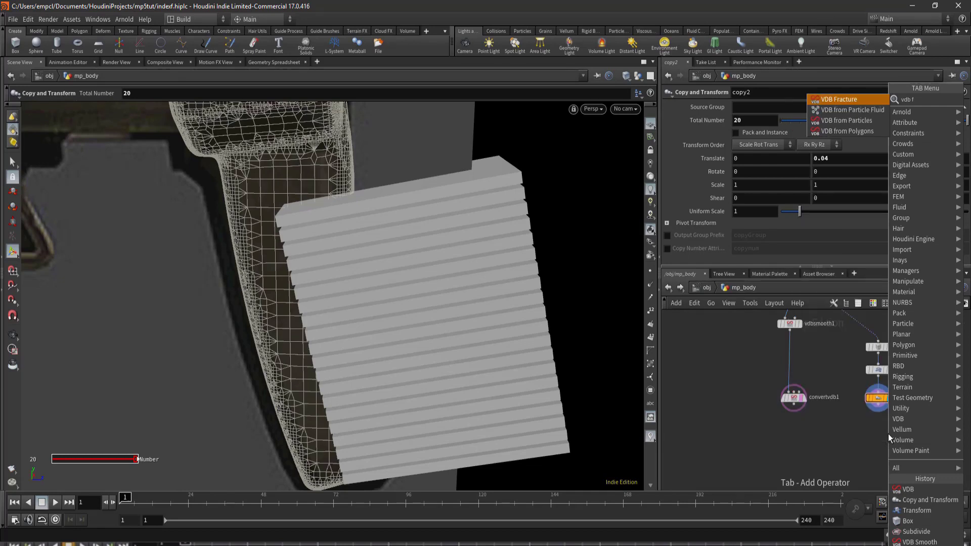
key(Down)
key(Down)
key(Down)
key(Return)
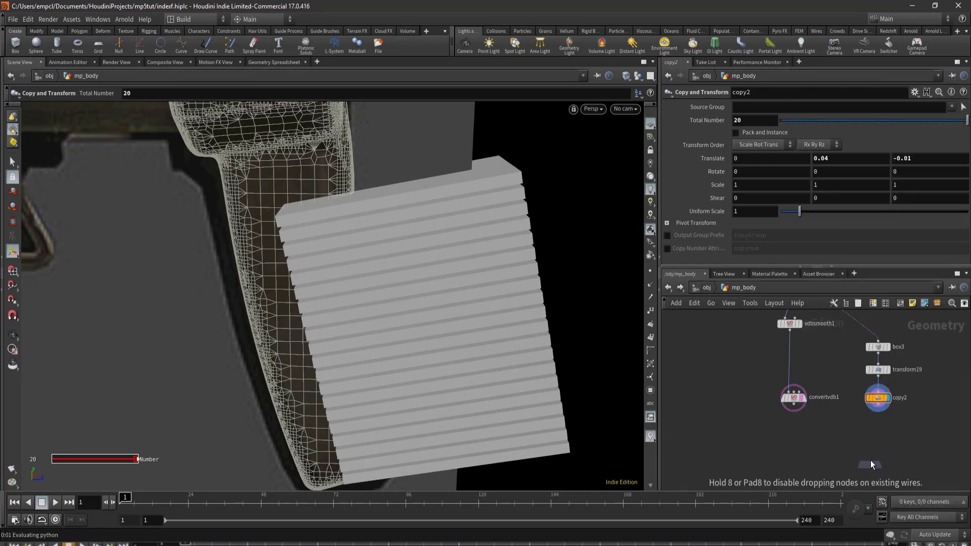
click(882, 435)
scroll(882, 436, up, 3)
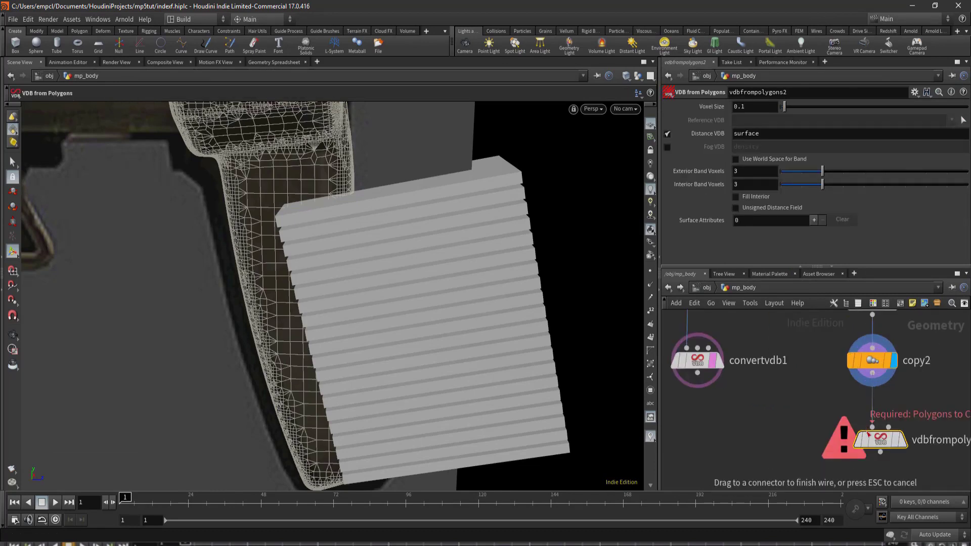
drag(869, 379, 880, 429)
mouse_move(380, 356)
alt+mouse_down()
mouse_move(480, 325)
mouse_move(351, 244)
alt+mouse_up()
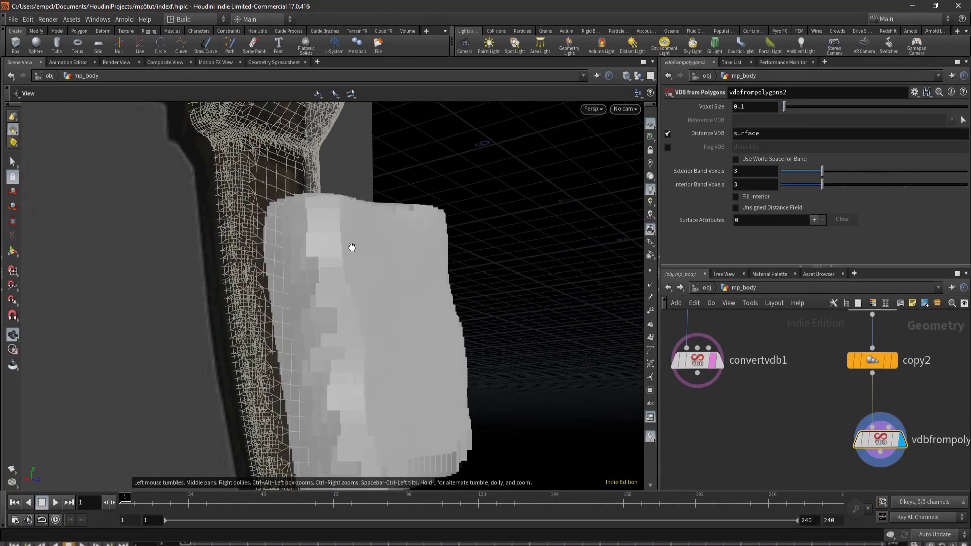
- Lower the voxel size through 0.03 and 0.01 to 0.002, then orbit the finer slabs
click(745, 107)
key(BackSpace)
text(03)
key(Return)
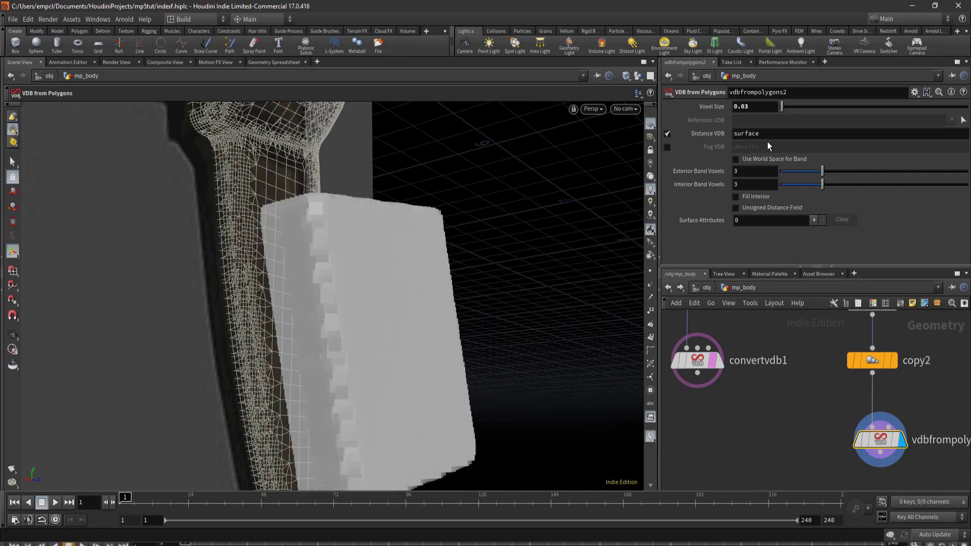
click(758, 109)
key(BackSpace)
text(1)
key(Return)
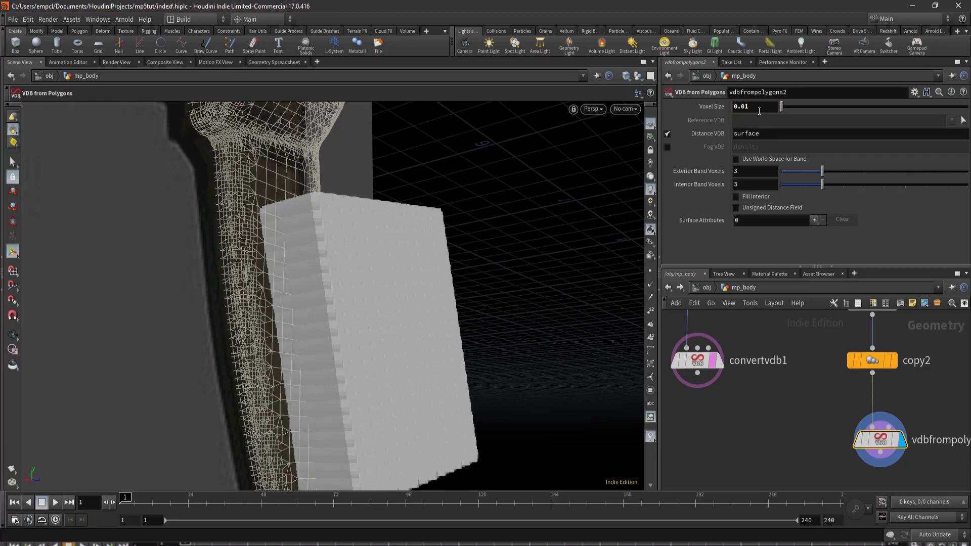
click(758, 111)
key(BackSpace)
text(02)
key(Return)
key(space)
mouse_move(388, 240)
mouse_down()
mouse_move(361, 298)
mouse_move(335, 260)
mouse_up()
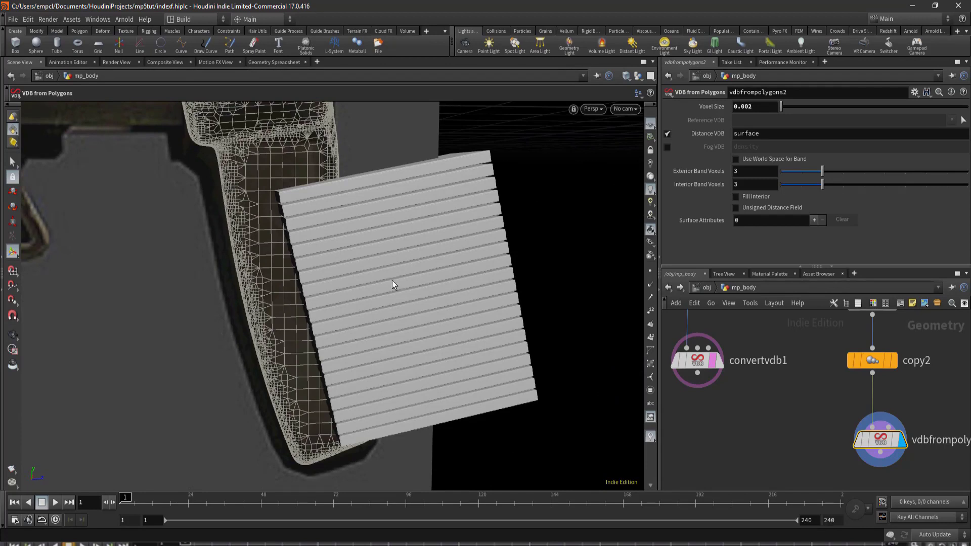
- Move vdbfrompolygons2 aside and add vdbfrompolygons3 fed by convertvdb1's output
scroll(711, 432, down, 3)
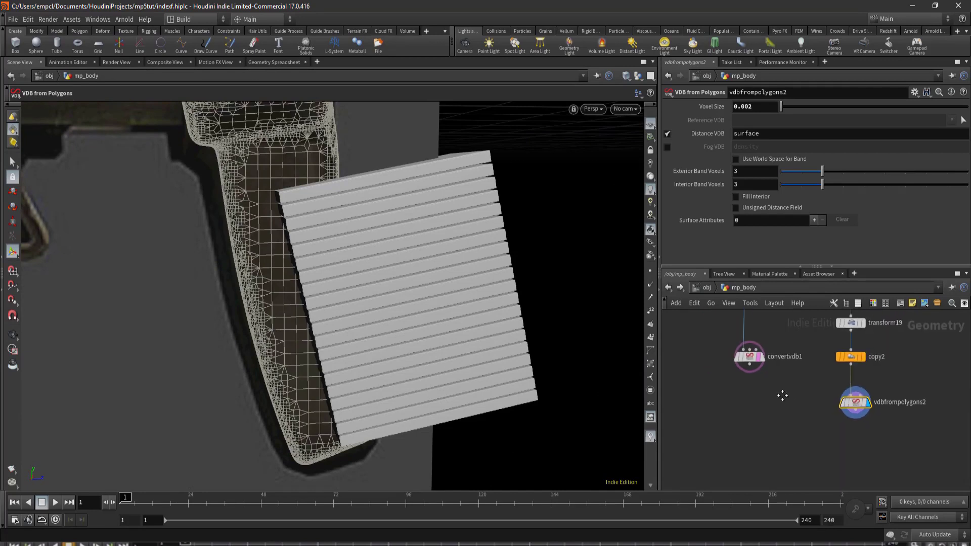
drag(823, 410, 857, 402)
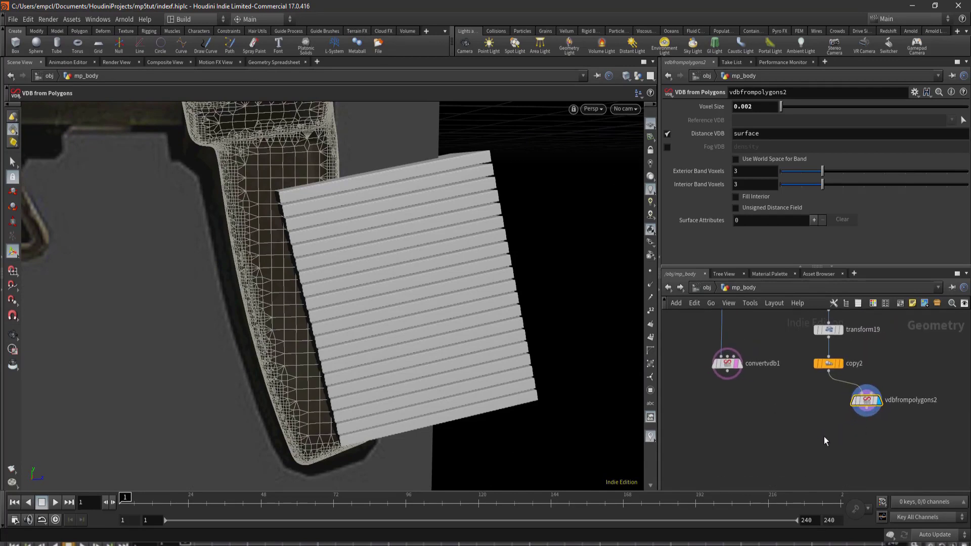
scroll(831, 430, up, 3)
scroll(831, 430, down, 1)
scroll(851, 407, down, 2)
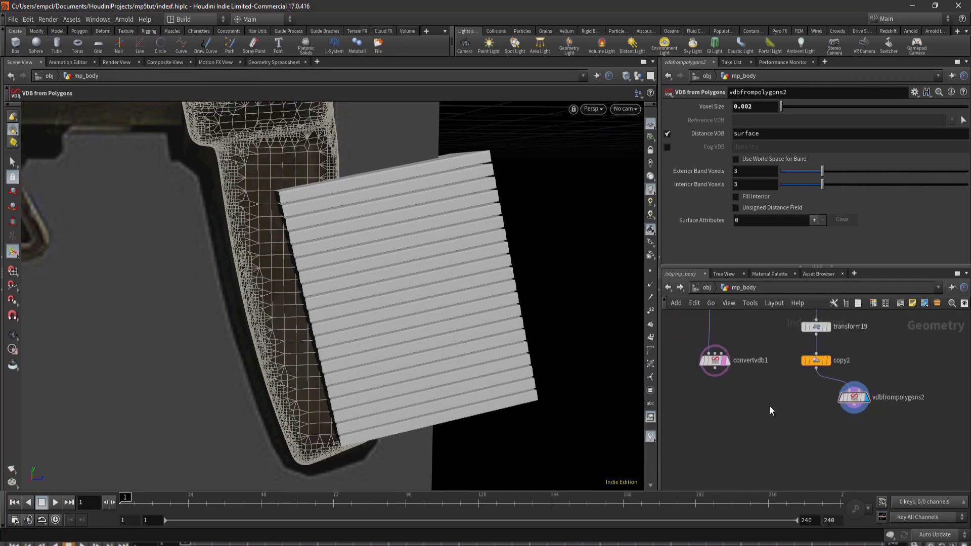
key(Tab)
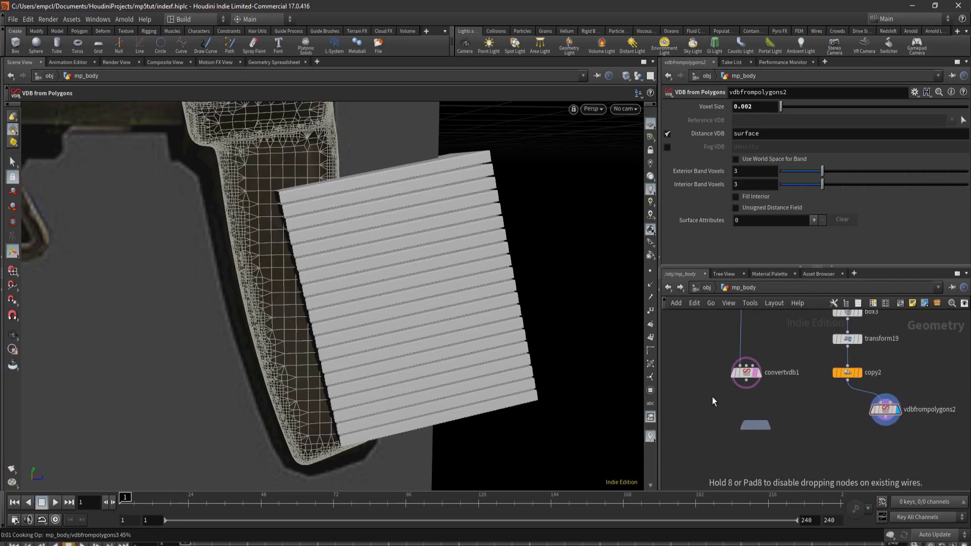
click(750, 411)
mouse_move(715, 360)
mouse_move(749, 380)
mouse_down()
mouse_move(744, 368)
mouse_move(752, 415)
mouse_up()
click(766, 436)
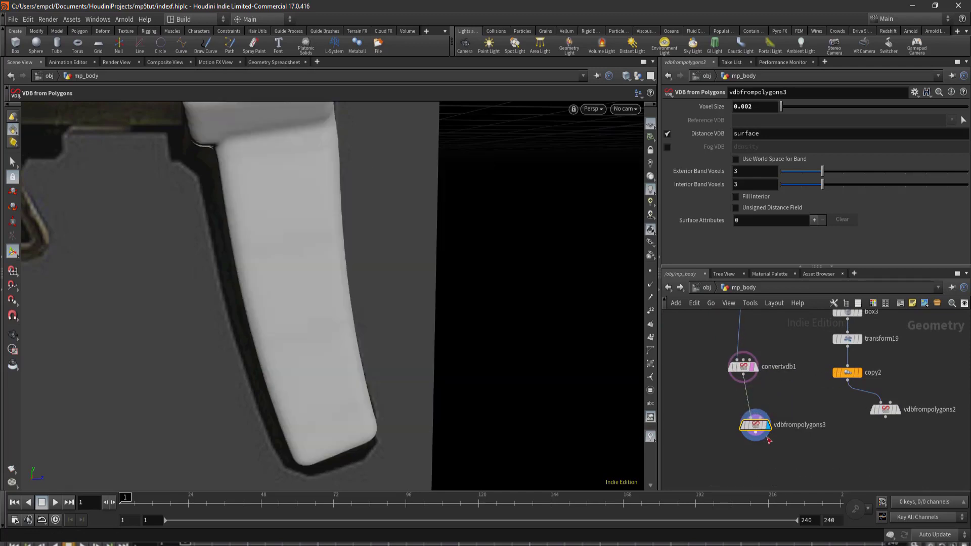
- Orbit to a front view of the stock and pan the network to the lower nodes
key(Escape)
mouse_move(418, 320)
mouse_down()
mouse_move(422, 422)
mouse_move(212, 372)
mouse_move(314, 390)
mouse_move(309, 321)
mouse_move(358, 281)
mouse_up()
scroll(775, 428, up, 3)
scroll(797, 434, down, 3)
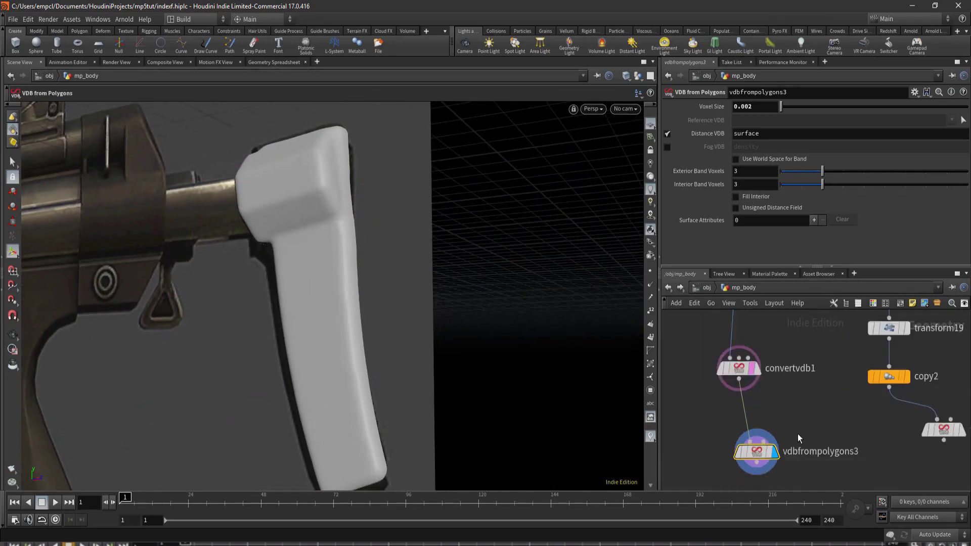
scroll(794, 417, up, 1)
middle_drag(805, 442, 827, 402)
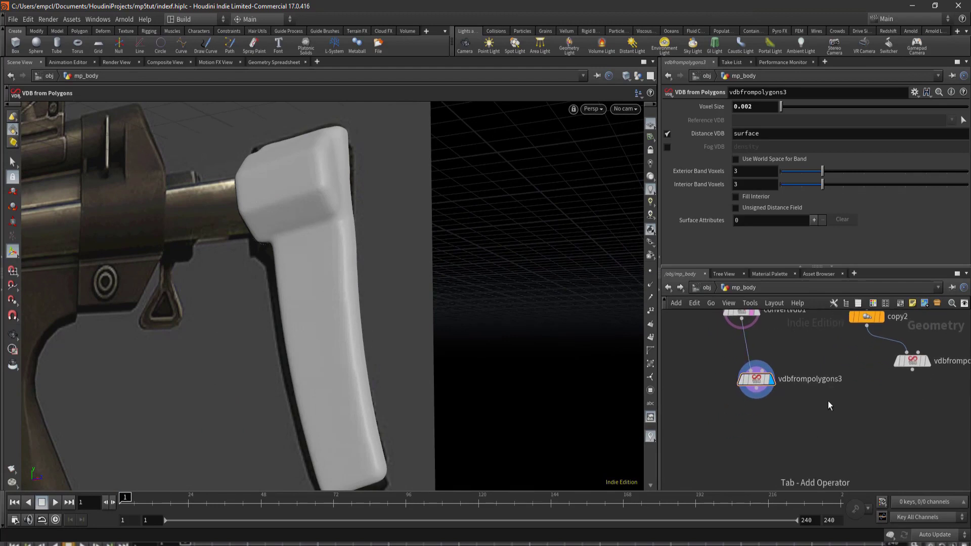
key(Tab)
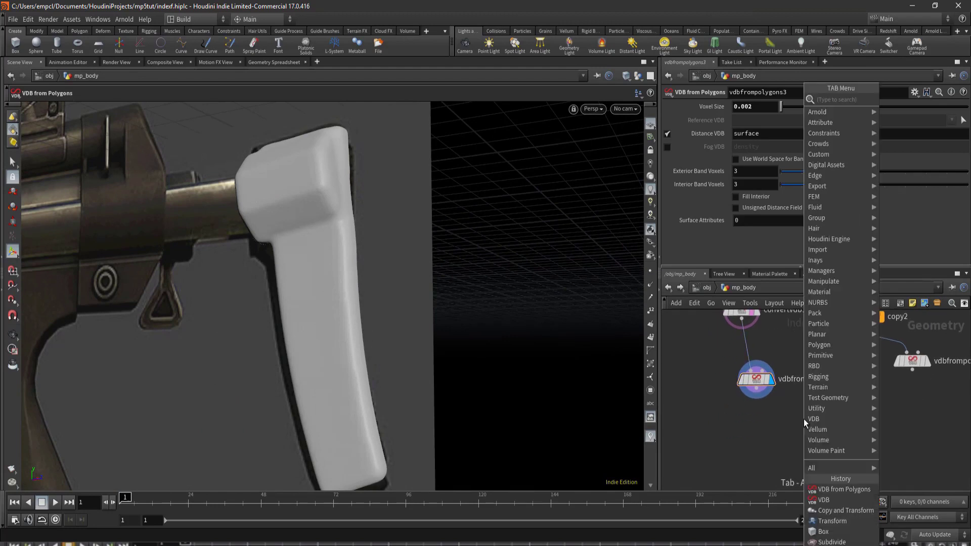
text(v)
text(db)
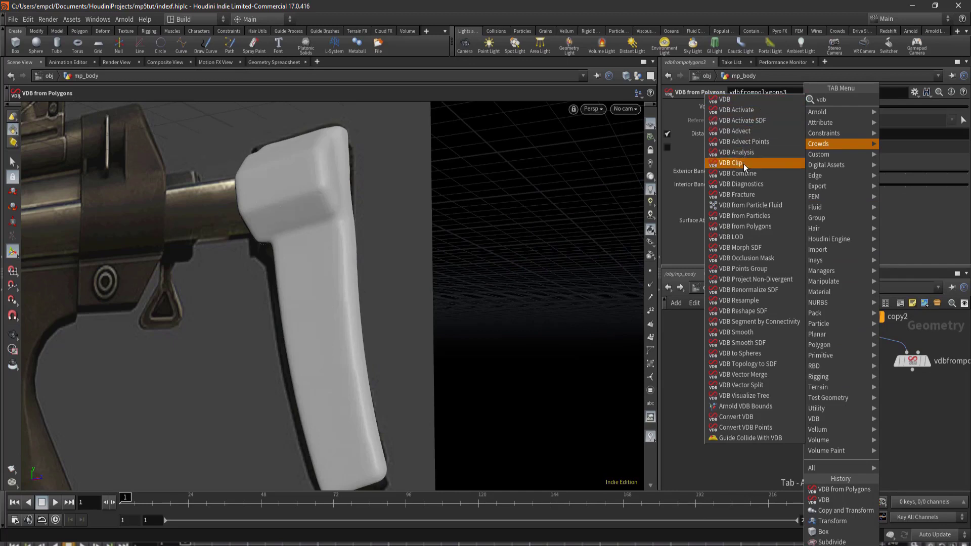
- Add vdbcombine1 with vdbfrompolygons3 in input A and the slab VDB vdbfrompolygons2 in input B
click(743, 226)
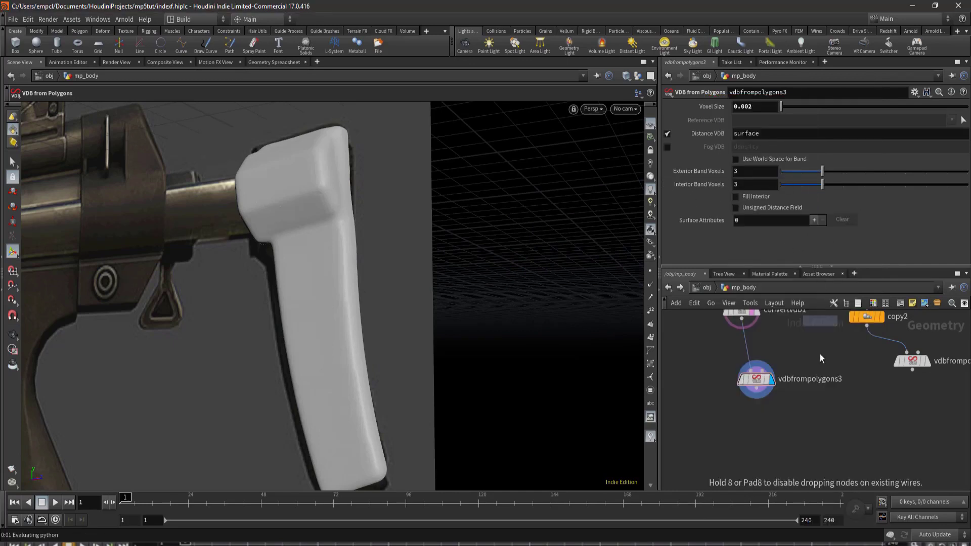
click(851, 431)
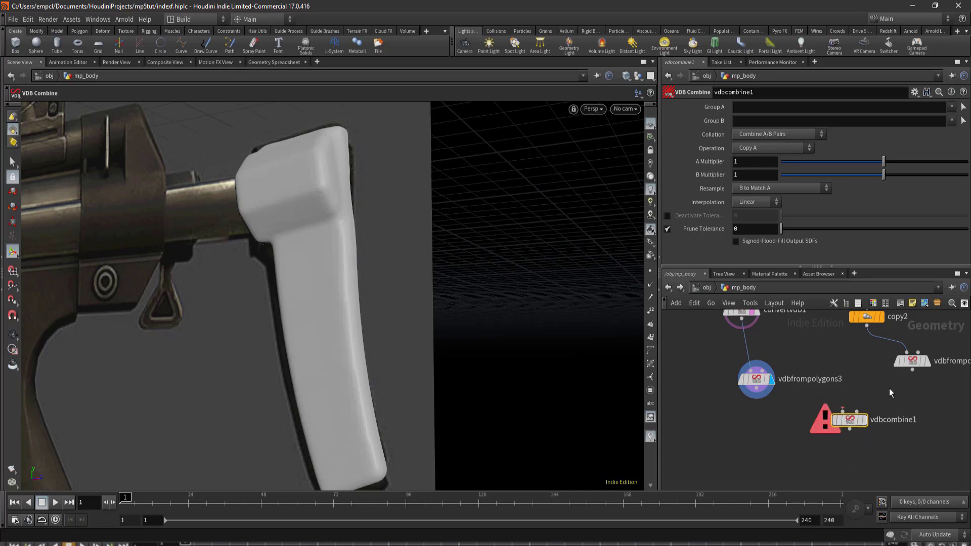
drag(758, 398, 831, 408)
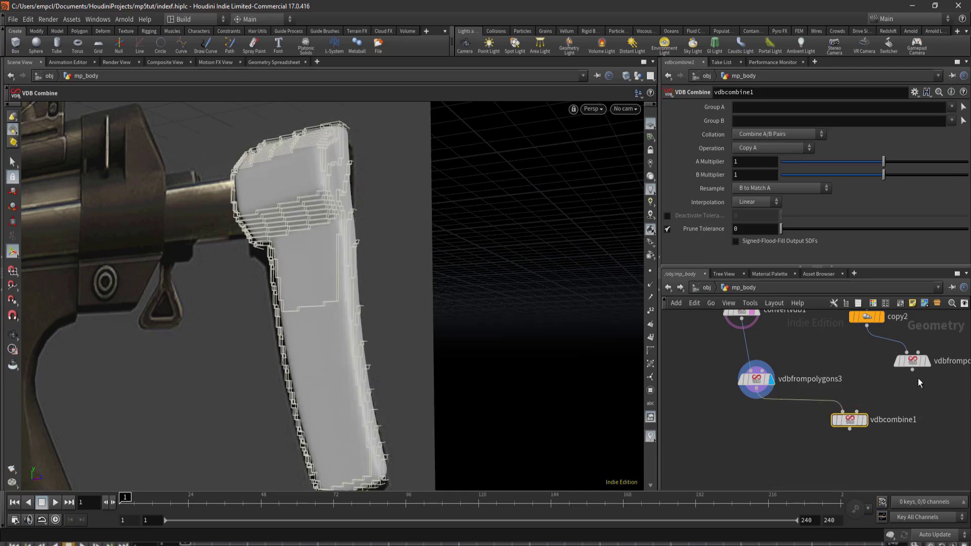
drag(912, 370, 857, 411)
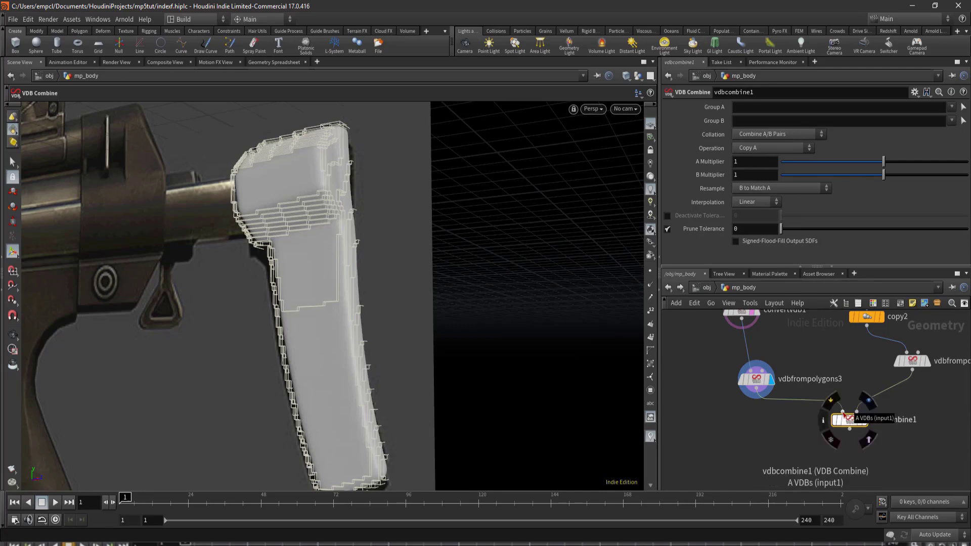
drag(842, 416, 842, 434)
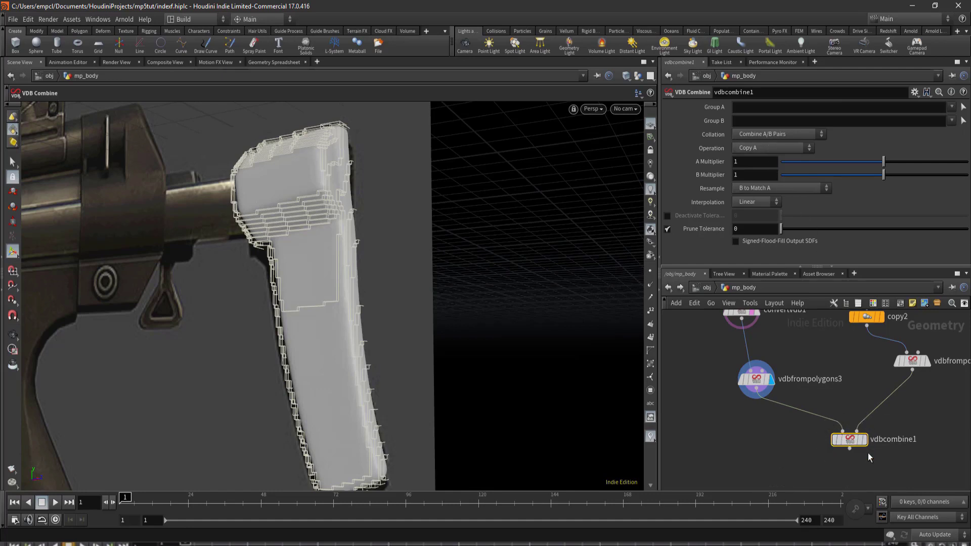
- Display vdbcombine1 with operation Subtract and orbit in to inspect the carved grooves
click(863, 439)
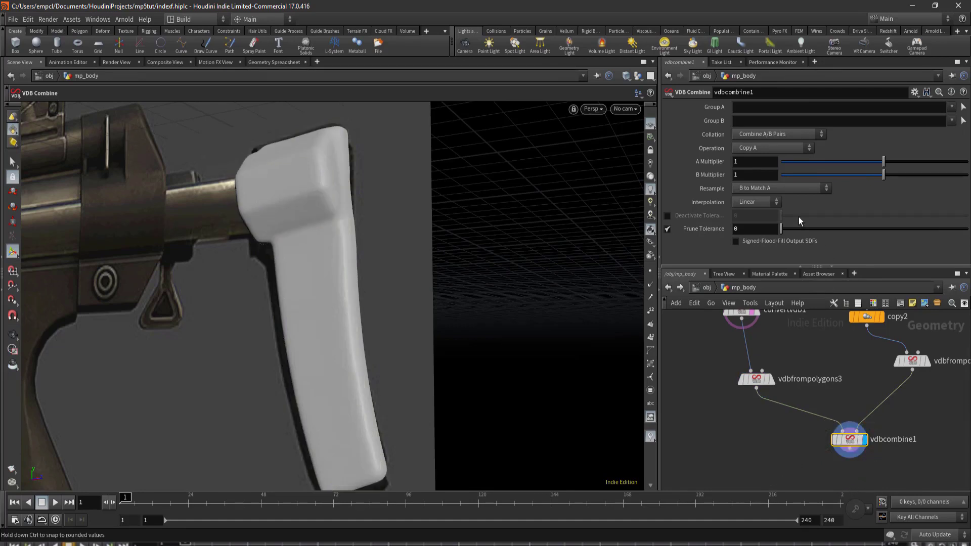
click(759, 148)
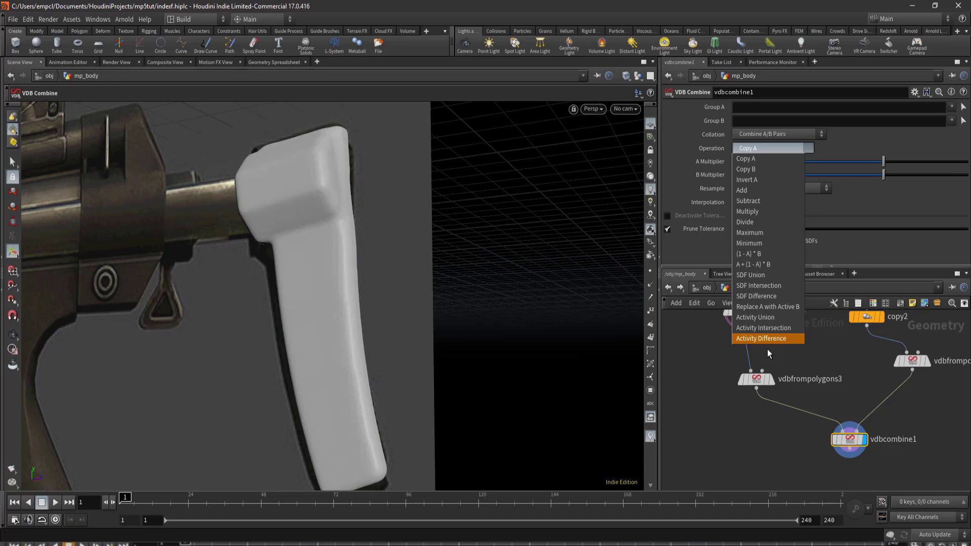
click(752, 200)
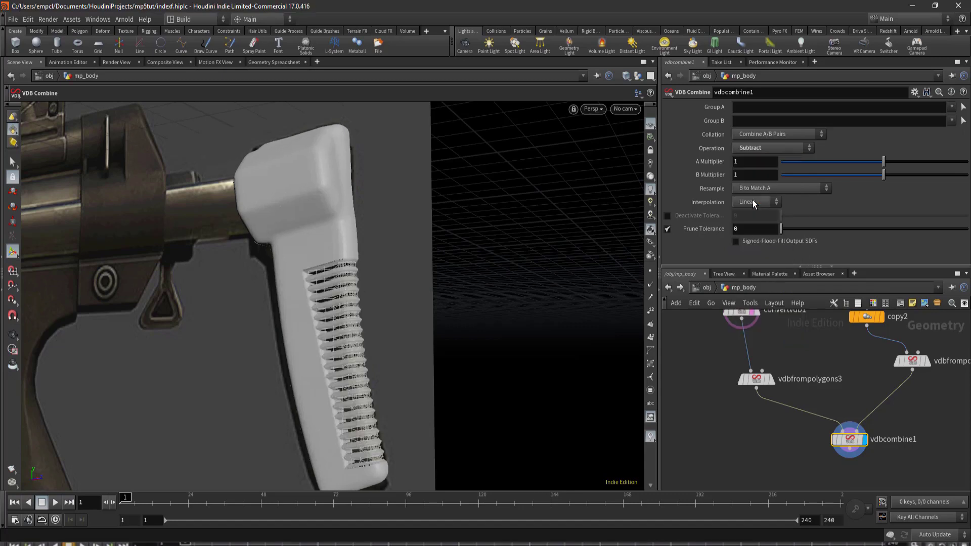
key(Escape)
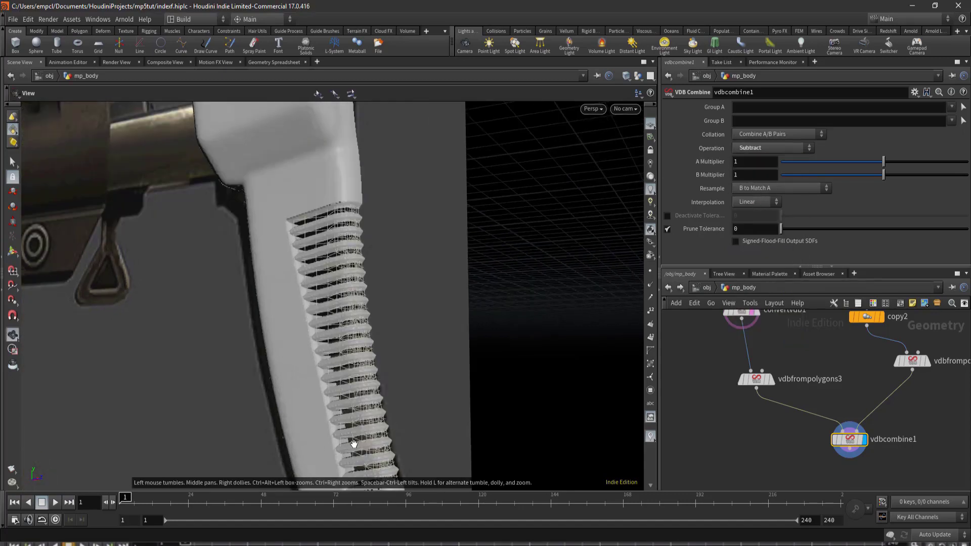
mouse_move(374, 357)
mouse_down()
mouse_move(431, 350)
mouse_move(501, 370)
mouse_move(433, 379)
mouse_up()
key(Return)
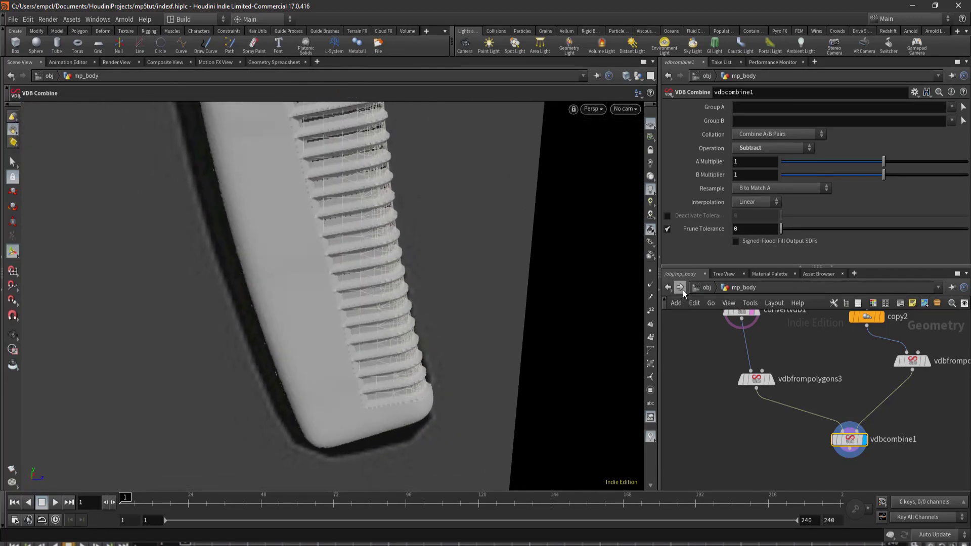
- Hide the refs object, dive into mp_body, and orbit and zoom around the comb teeth
click(699, 293)
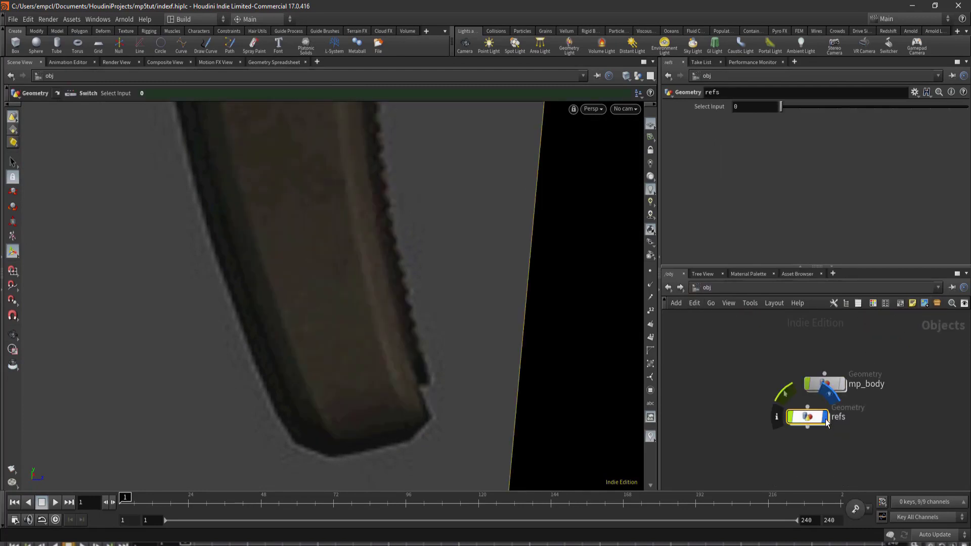
click(829, 393)
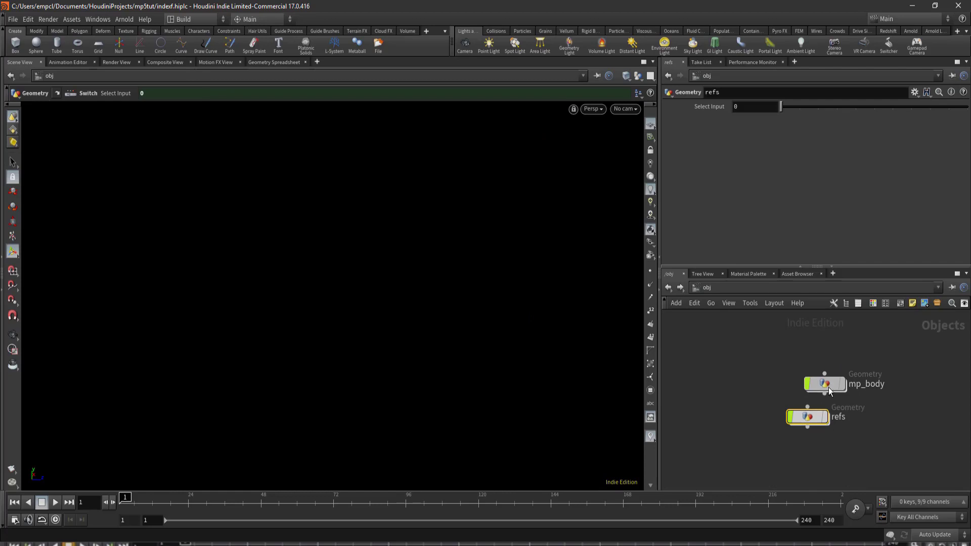
double_click(828, 387)
key(Escape)
mouse_move(378, 287)
mouse_down()
mouse_move(262, 232)
mouse_move(162, 256)
mouse_up()
scroll(425, 392, up, 5)
scroll(425, 392, up, 3)
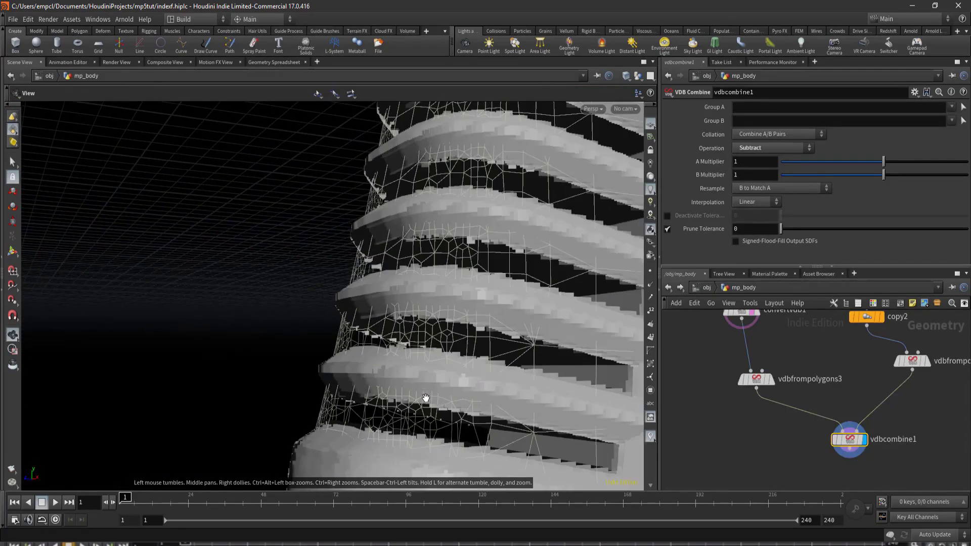
scroll(427, 390, up, 2)
scroll(434, 376, up, 2)
scroll(442, 363, up, 2)
scroll(472, 396, down, 3)
mouse_move(472, 396)
mouse_down()
mouse_move(462, 472)
mouse_move(427, 448)
mouse_move(904, 439)
mouse_up()
scroll(431, 431, up, 3)
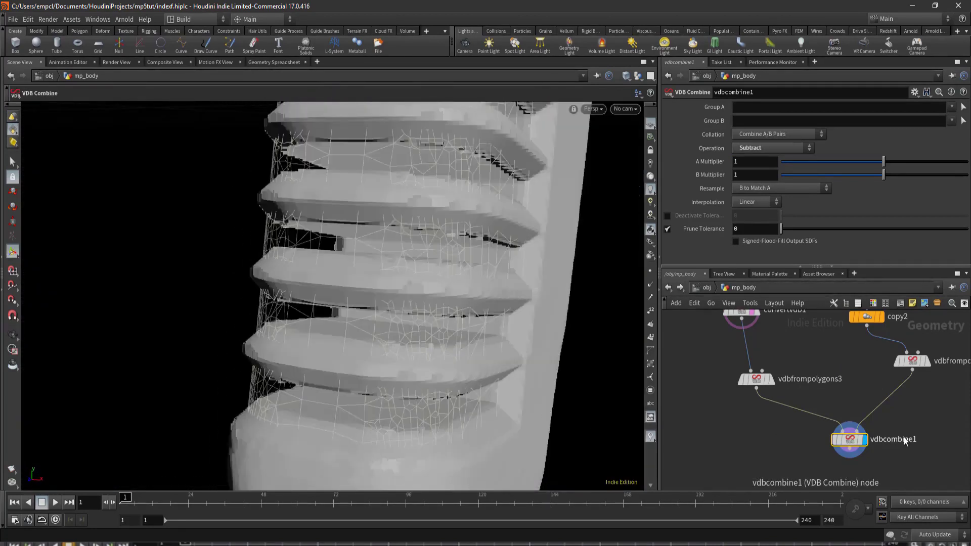
key(Tab)
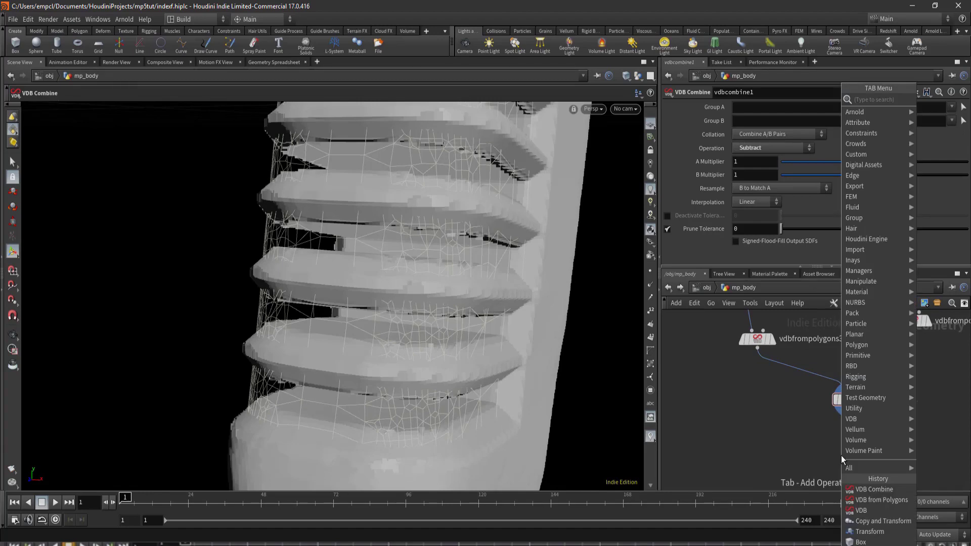
- Add a Convert VDB node convertvdb2 under vdbsmooth2 to turn the grooved stock into polygons
click(582, 104)
click(893, 472)
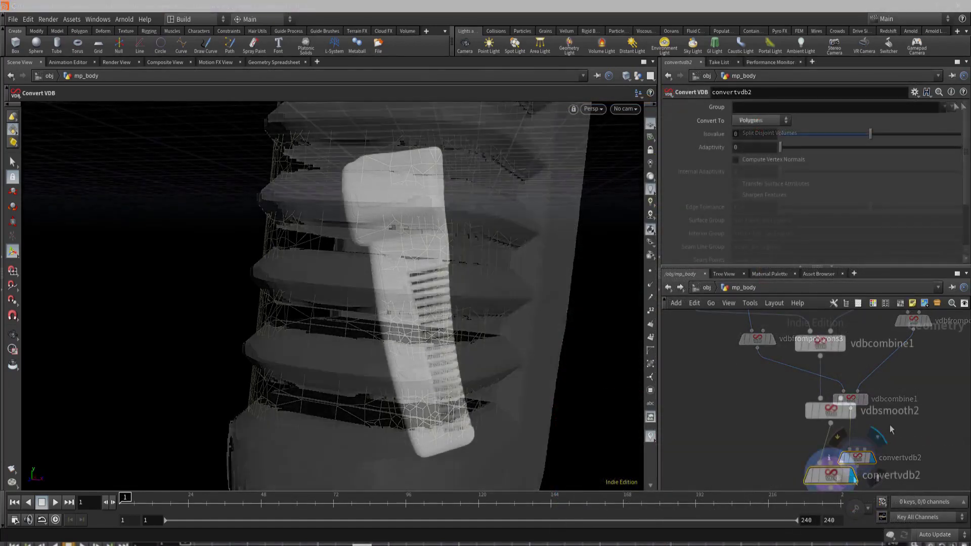
scroll(808, 323, up, 2)
scroll(803, 341, up, 2)
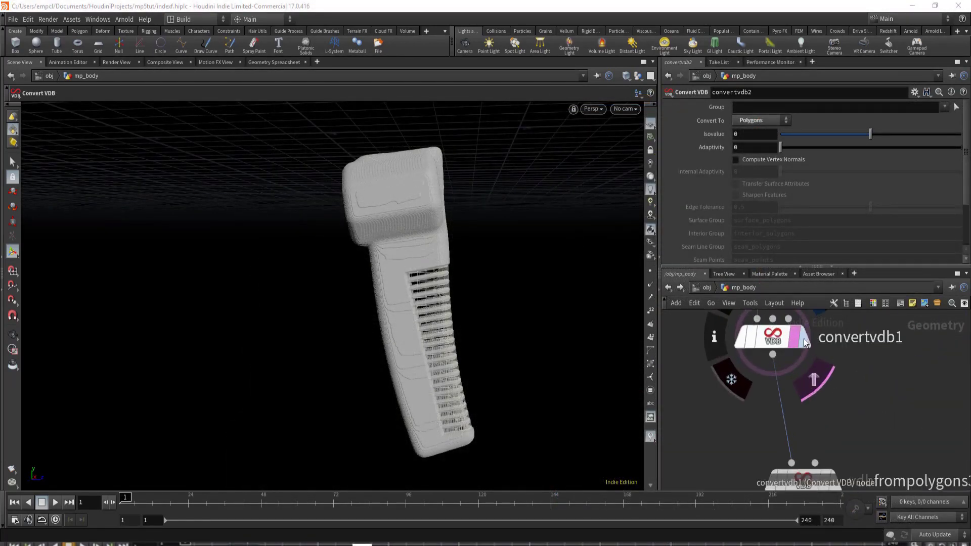
scroll(803, 342, down, 2)
scroll(809, 348, down, 2)
scroll(811, 358, down, 2)
scroll(819, 379, up, 2)
scroll(859, 425, down, 2)
middle_drag(898, 452, 902, 410)
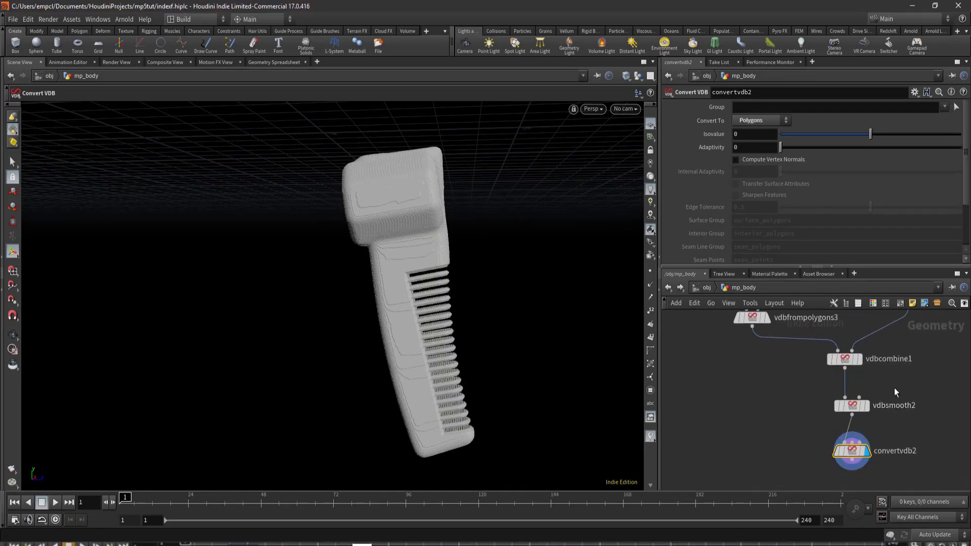
scroll(893, 393, up, 2)
- Keep vdbcombine1 resampling B to match A, then reopen its Operation list
click(841, 383)
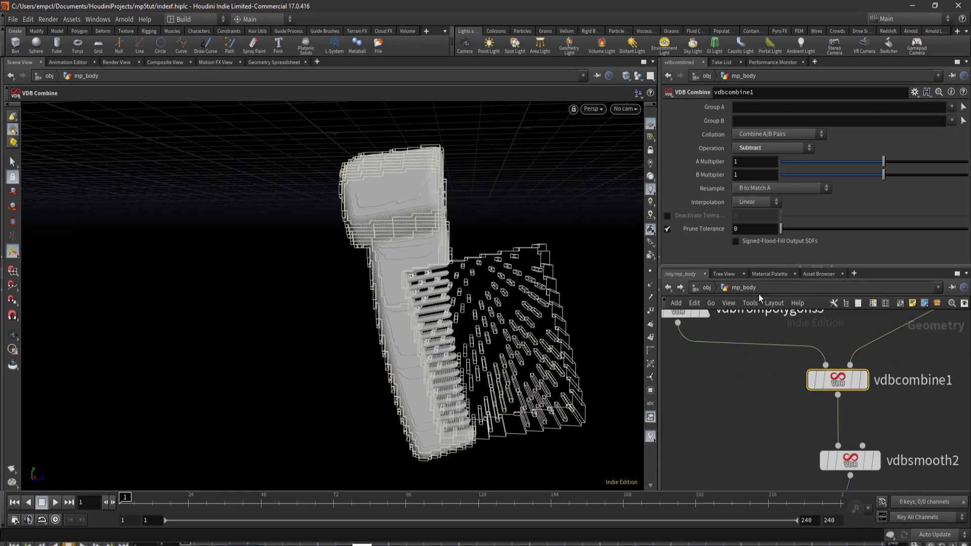
click(760, 189)
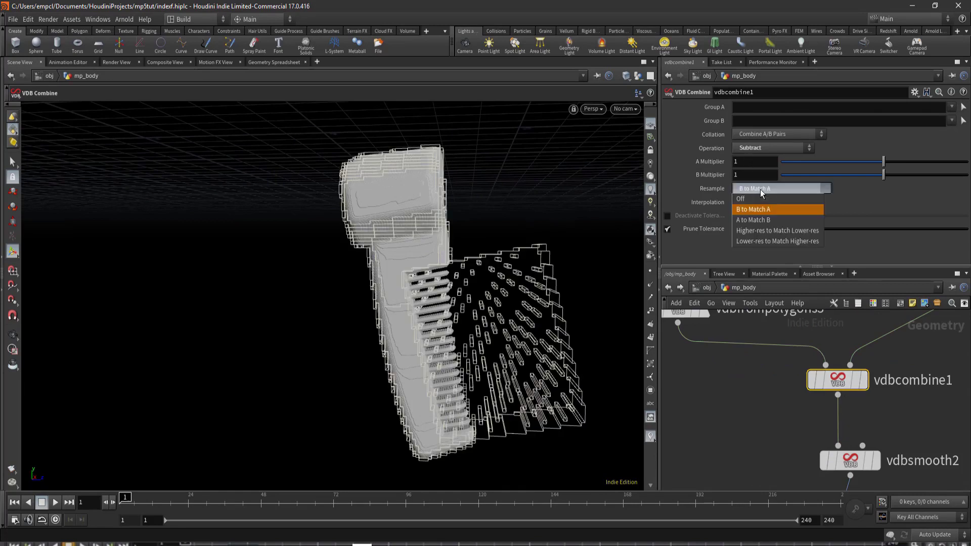
click(757, 148)
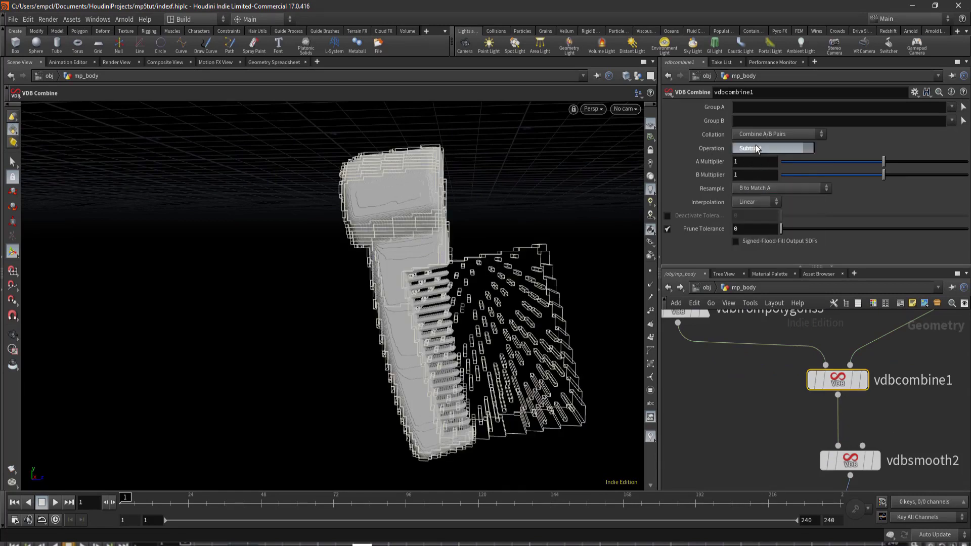
scroll(782, 404, down, 2)
middle_drag(782, 405, 767, 387)
scroll(767, 387, up, 2)
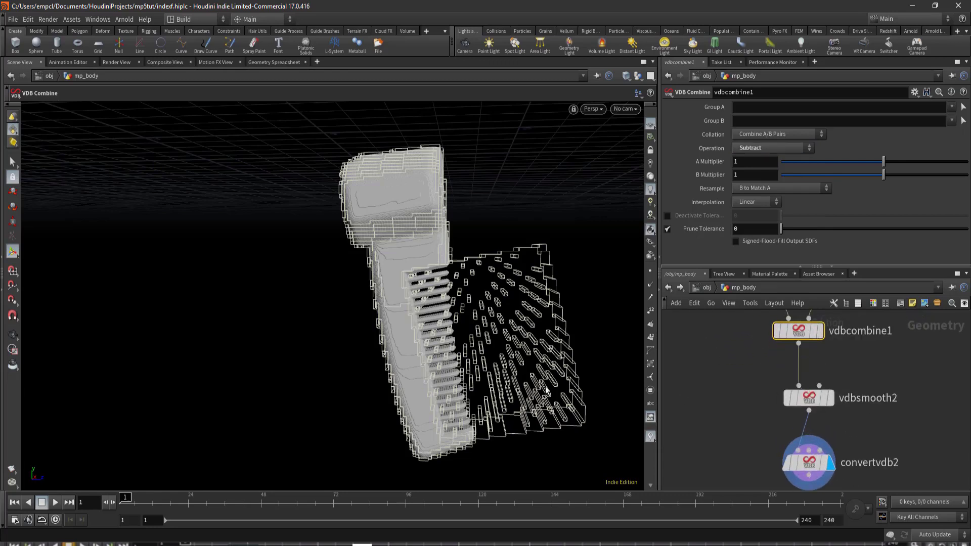
middle_drag(876, 436, 920, 467)
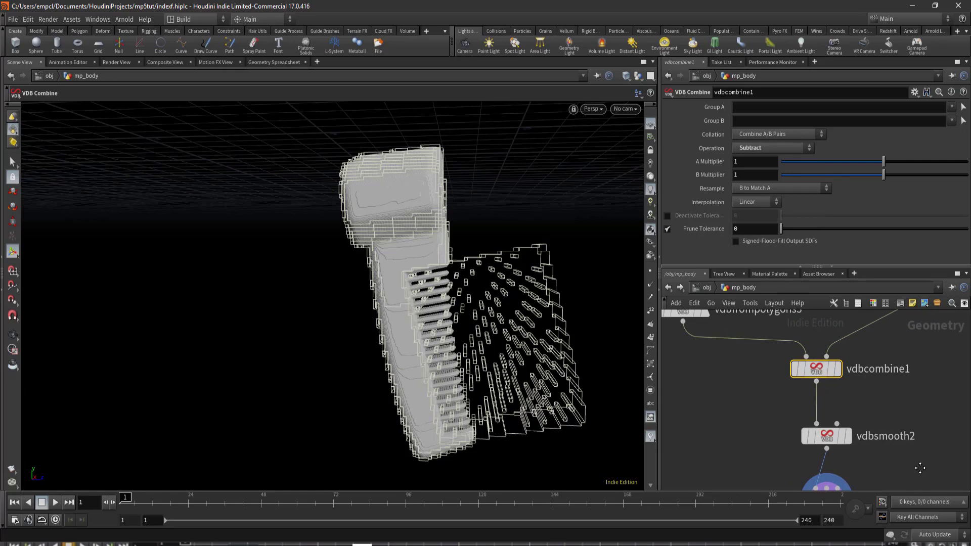
click(772, 148)
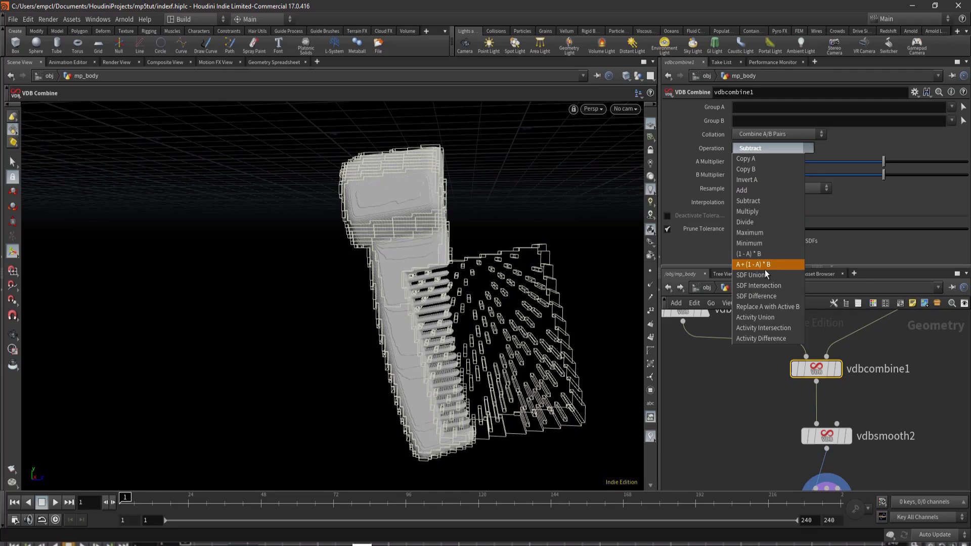
- Set vdbcombine1 to Copy A and display its result in the viewport
click(757, 158)
middle_drag(818, 301, 818, 374)
mouse_move(816, 442)
middle_drag(844, 436, 824, 369)
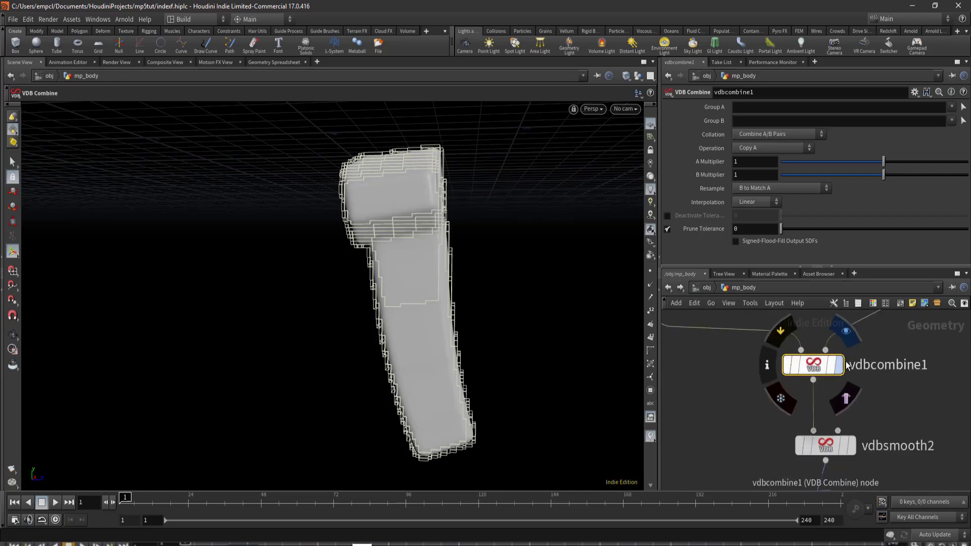
click(845, 331)
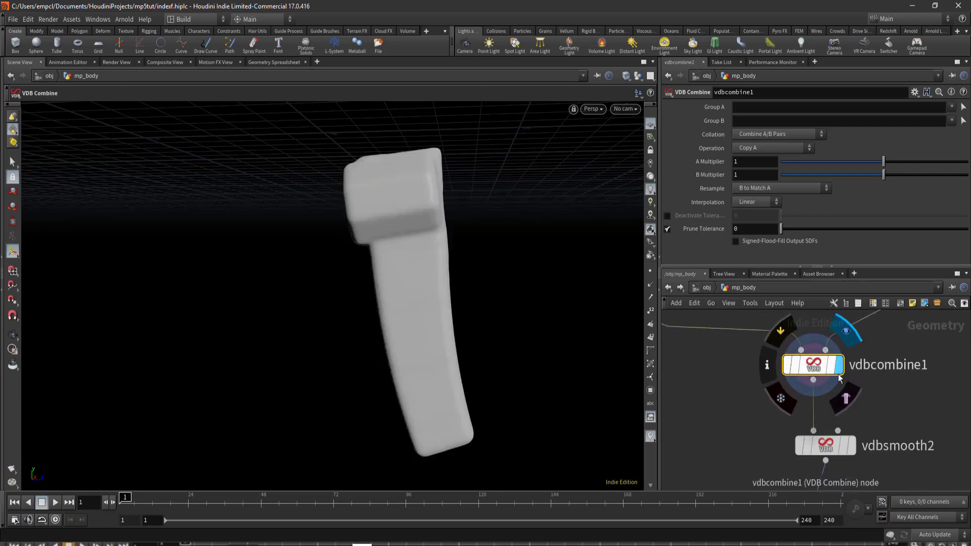
- Try the Copy B, Invert A and Add combine operations in turn
click(800, 151)
click(767, 168)
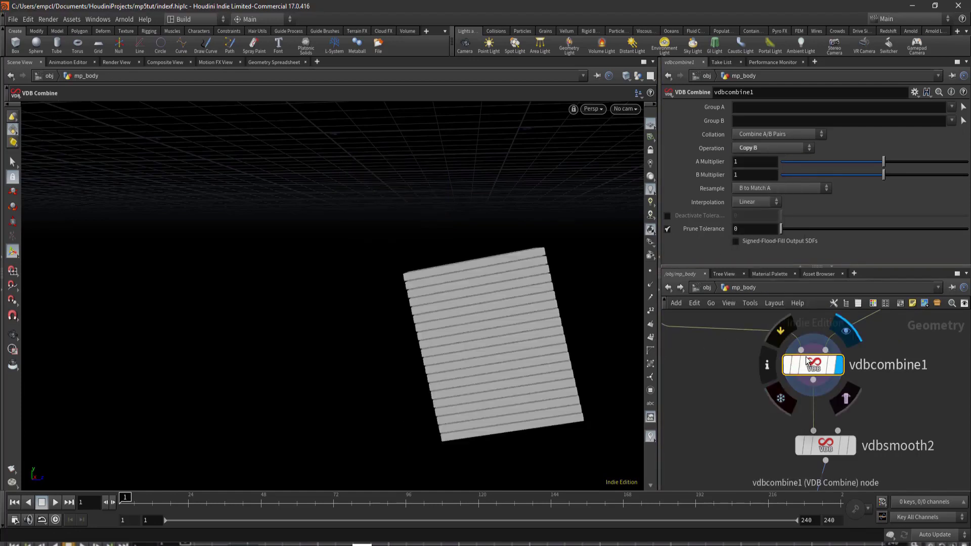
click(781, 148)
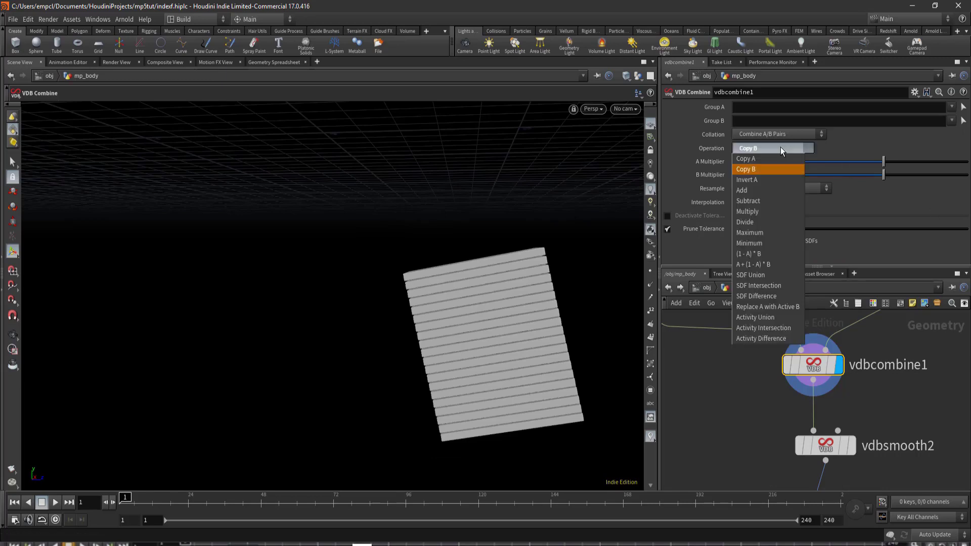
click(748, 179)
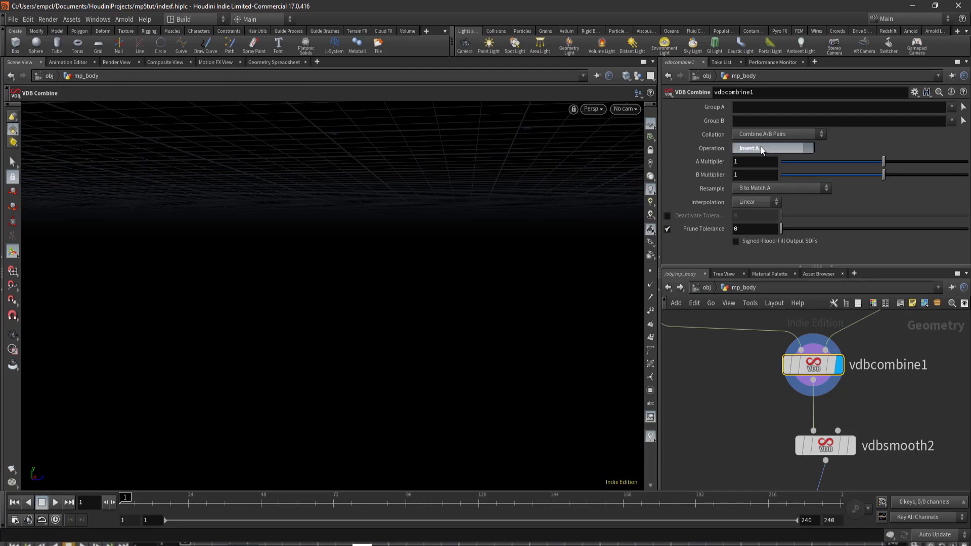
click(793, 146)
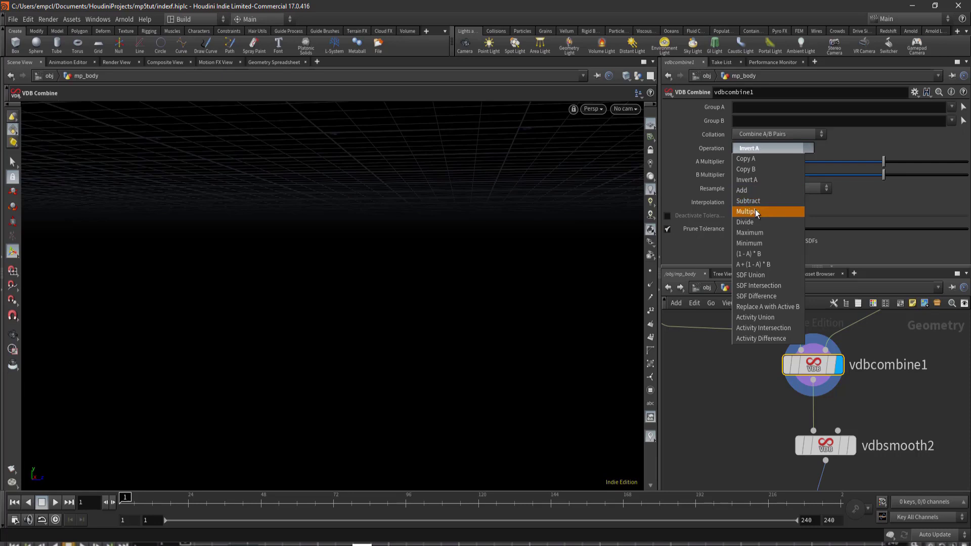
click(746, 191)
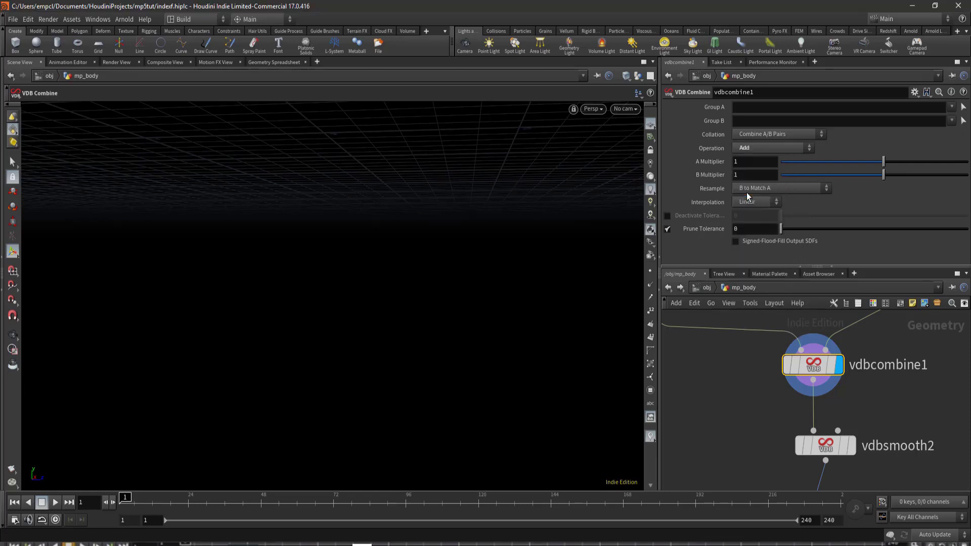
- Orbit around the ribbed column, then set the operation back to Subtract
key(Escape)
mouse_move(496, 322)
mouse_down()
mouse_move(503, 356)
mouse_move(411, 303)
mouse_move(444, 318)
mouse_move(314, 277)
mouse_up()
mouse_move(314, 277)
middle_down()
mouse_move(377, 238)
mouse_move(315, 200)
middle_up()
scroll(864, 357, down, 3)
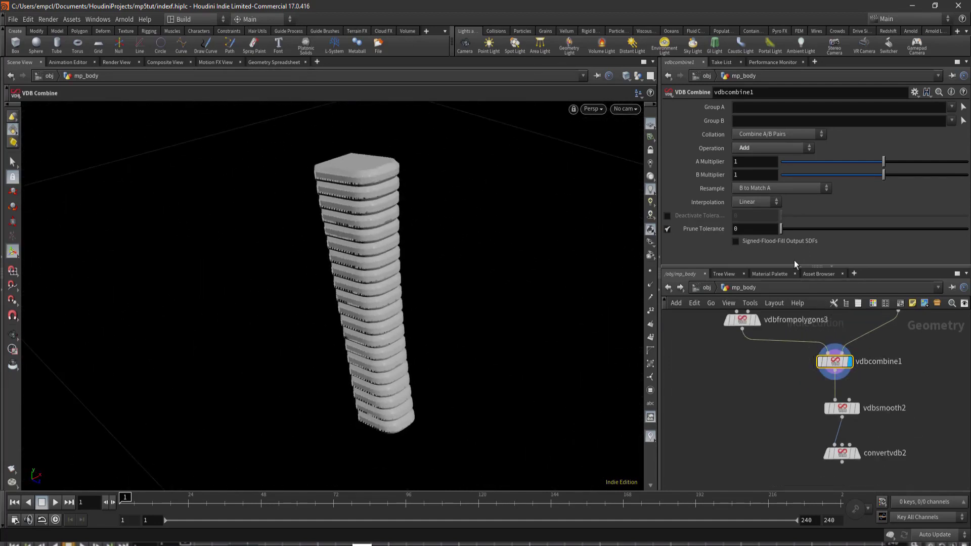
click(765, 148)
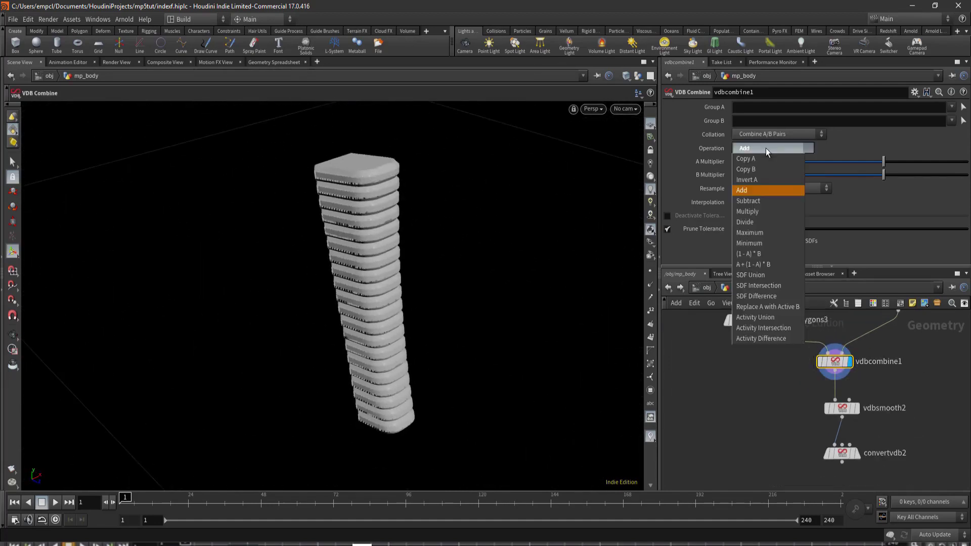
click(758, 198)
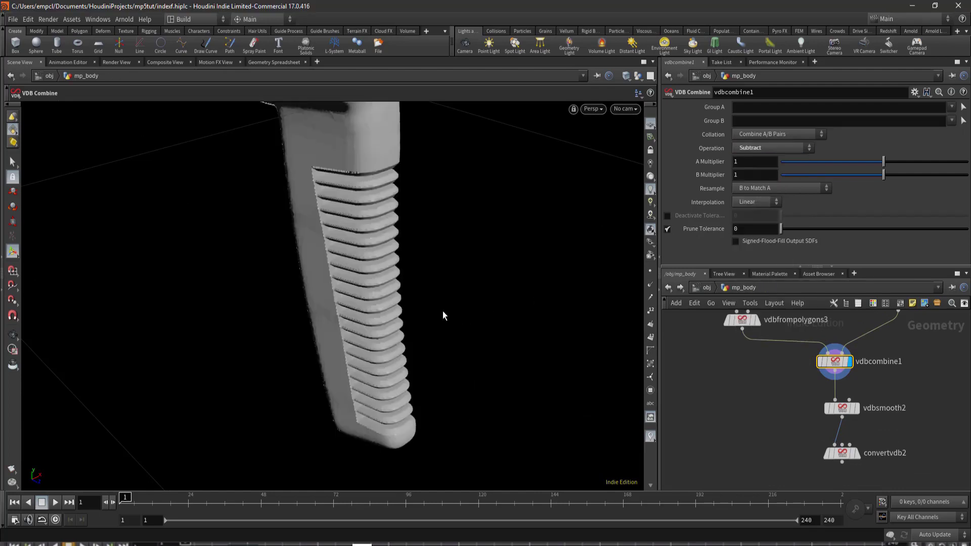
- Inspect the cut grooves from a new angle, then switch the operation to Multiply
alt+drag(442, 316, 512, 252)
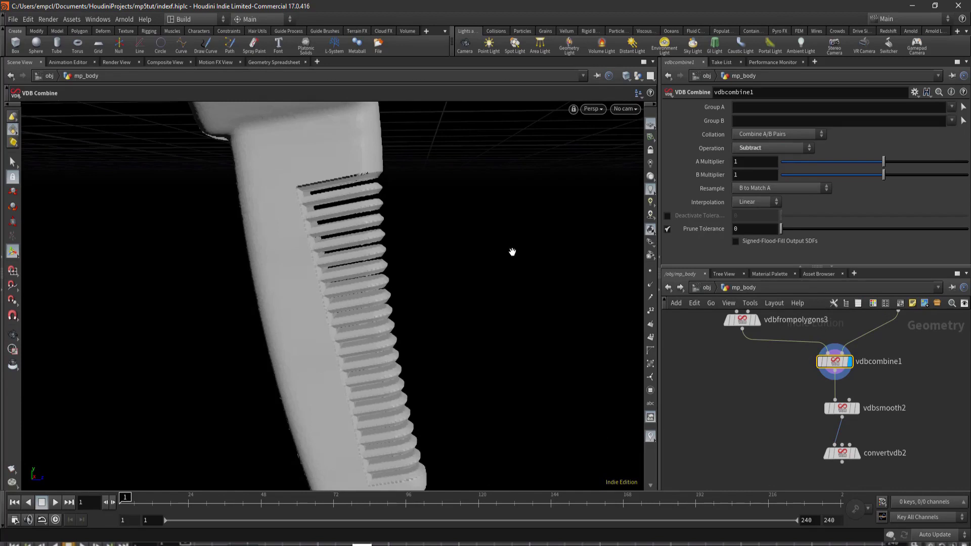
key(Escape)
drag(512, 252, 442, 217)
key(Return)
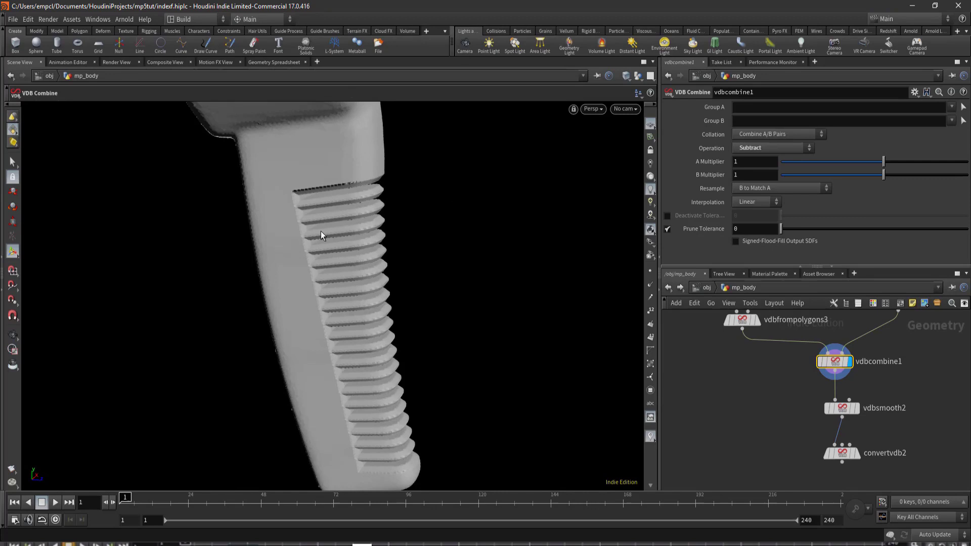
click(751, 148)
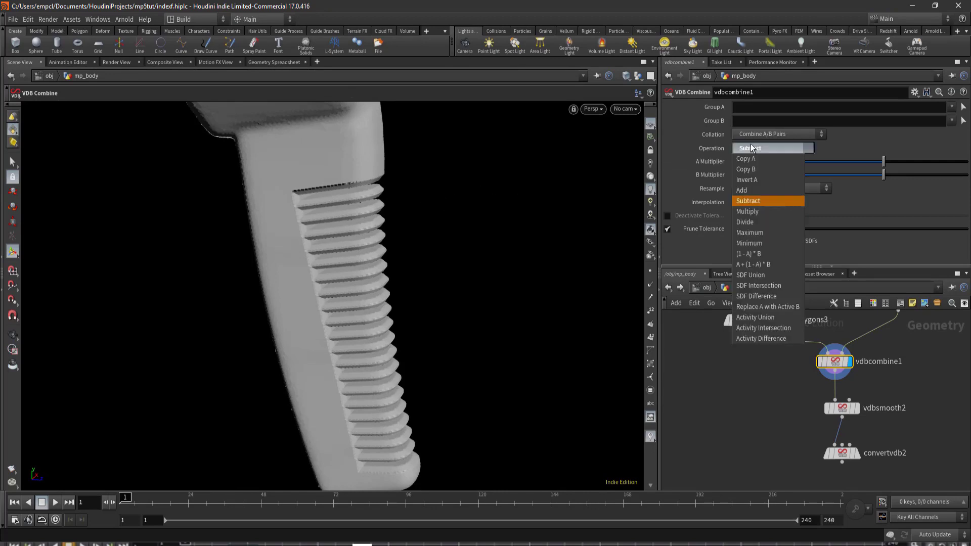
click(753, 208)
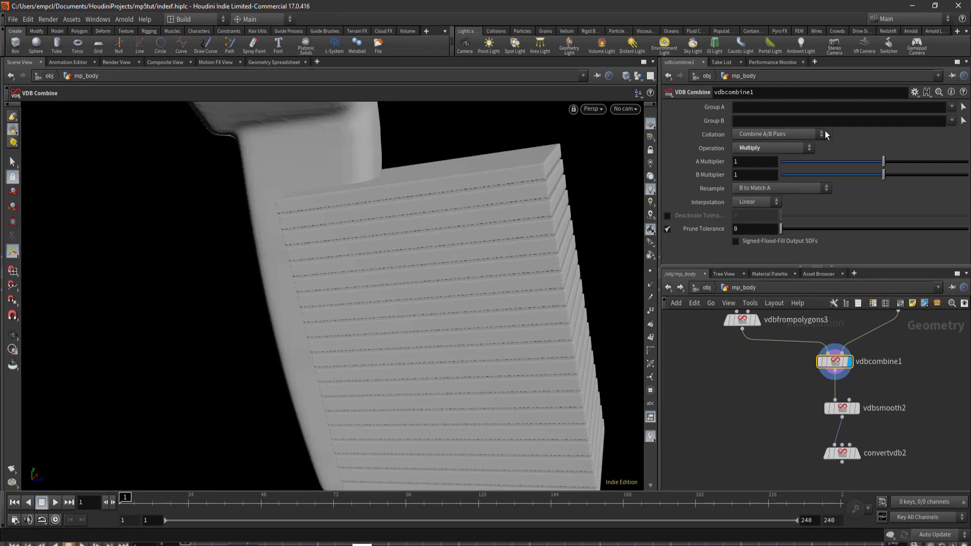
click(768, 146)
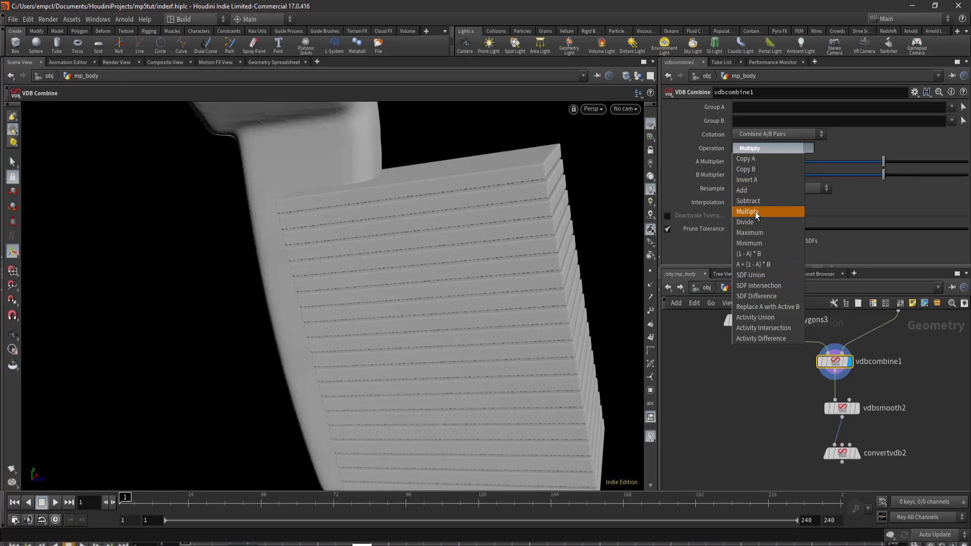
- Preview SDF Union and SDF Intersection on vdbcombine1, then settle on SDF Difference to carve the grooves
click(744, 276)
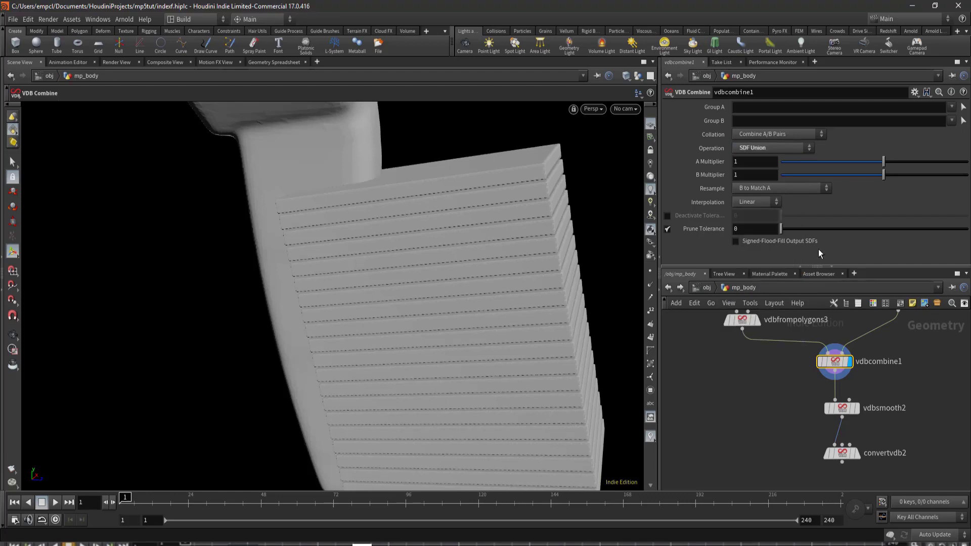
click(768, 150)
click(760, 286)
mouse_move(401, 230)
mouse_down()
mouse_move(395, 260)
mouse_move(578, 267)
mouse_up()
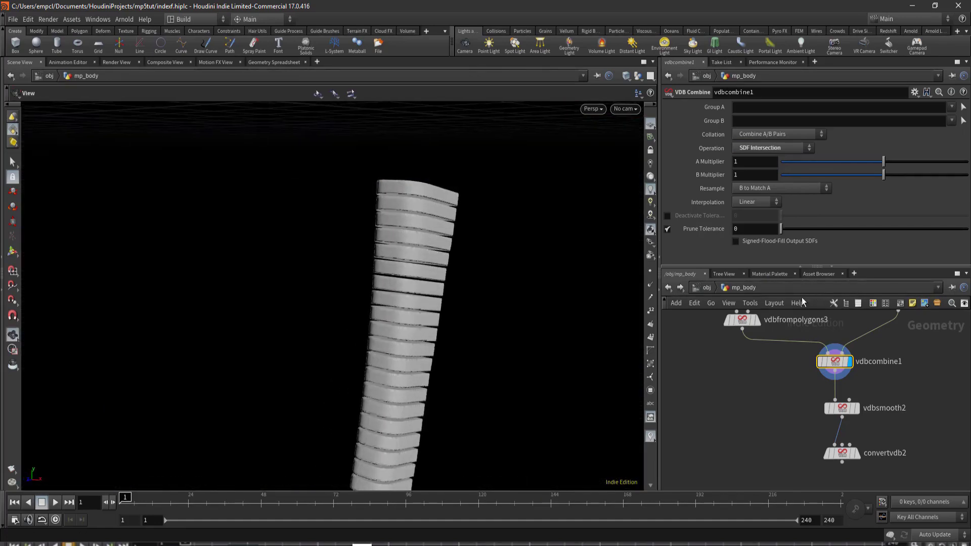
click(759, 149)
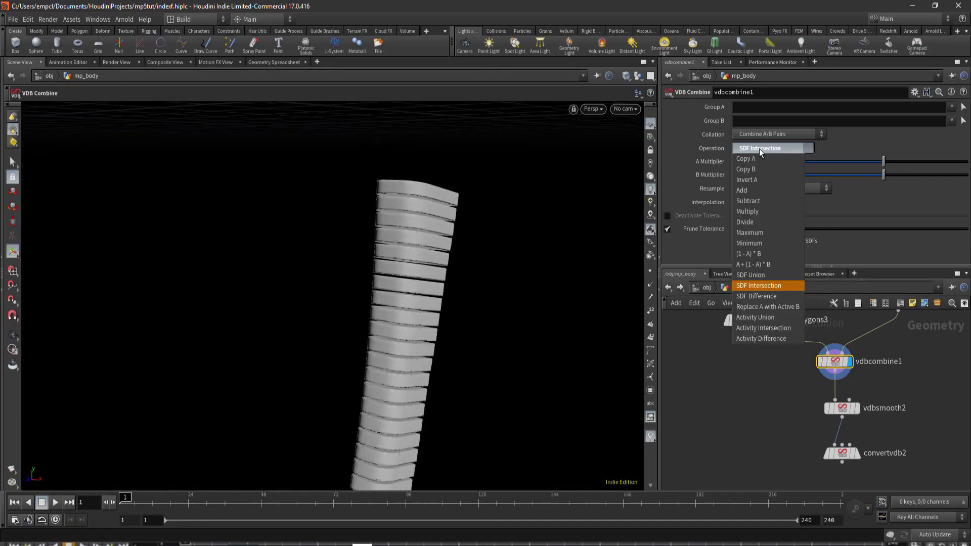
click(756, 299)
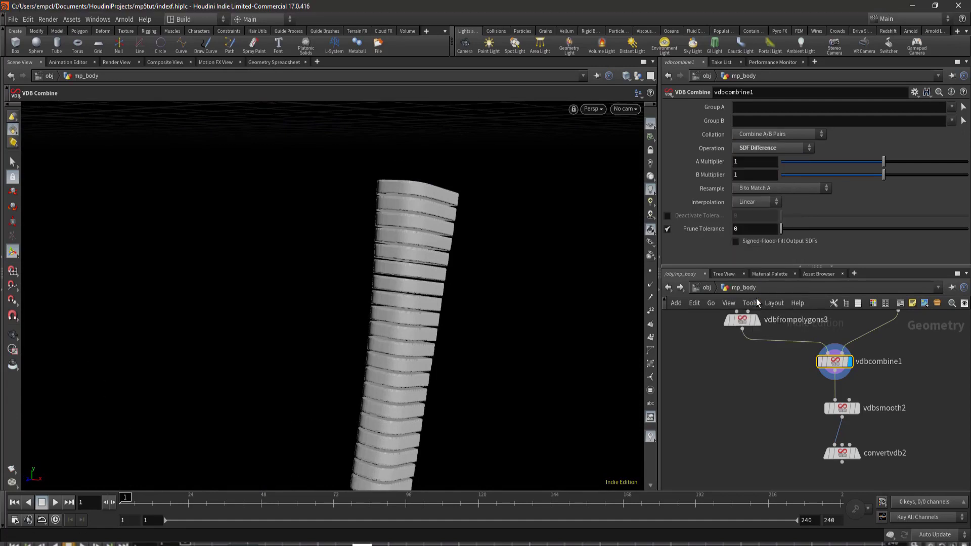
mouse_move(384, 283)
mouse_down()
mouse_move(487, 325)
mouse_move(394, 309)
mouse_move(539, 329)
mouse_move(748, 316)
mouse_move(379, 293)
mouse_move(455, 283)
mouse_up()
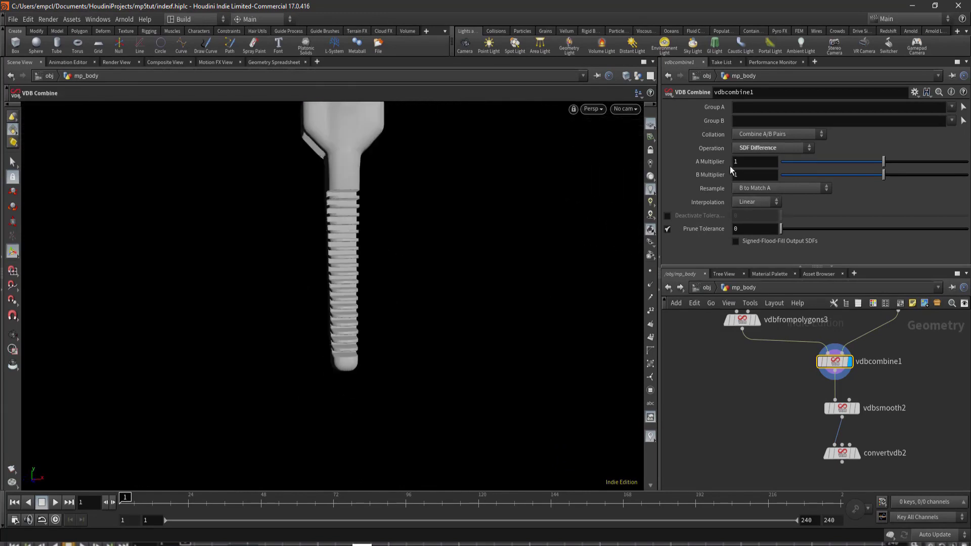
click(769, 146)
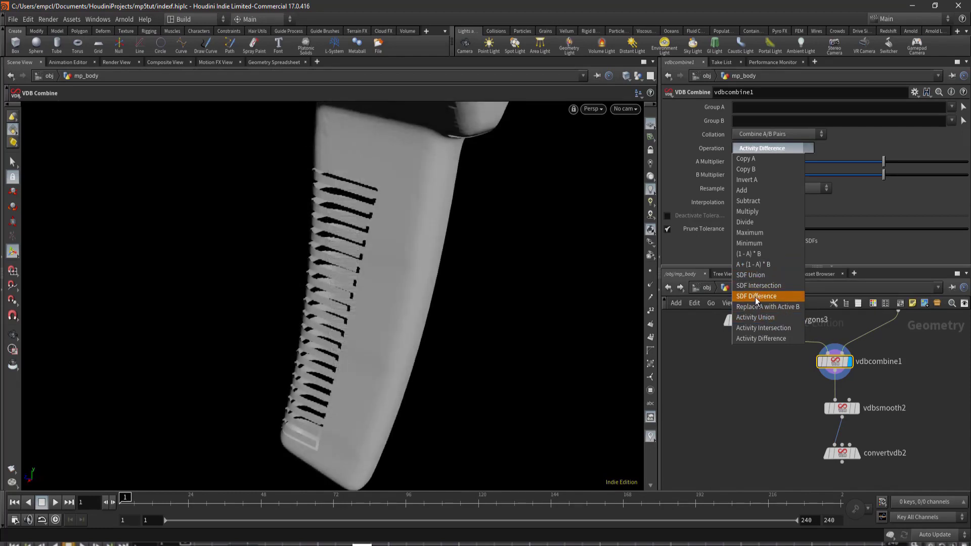
click(756, 298)
mouse_move(401, 334)
mouse_down()
mouse_move(516, 286)
mouse_move(480, 350)
mouse_move(444, 368)
mouse_move(507, 284)
mouse_up()
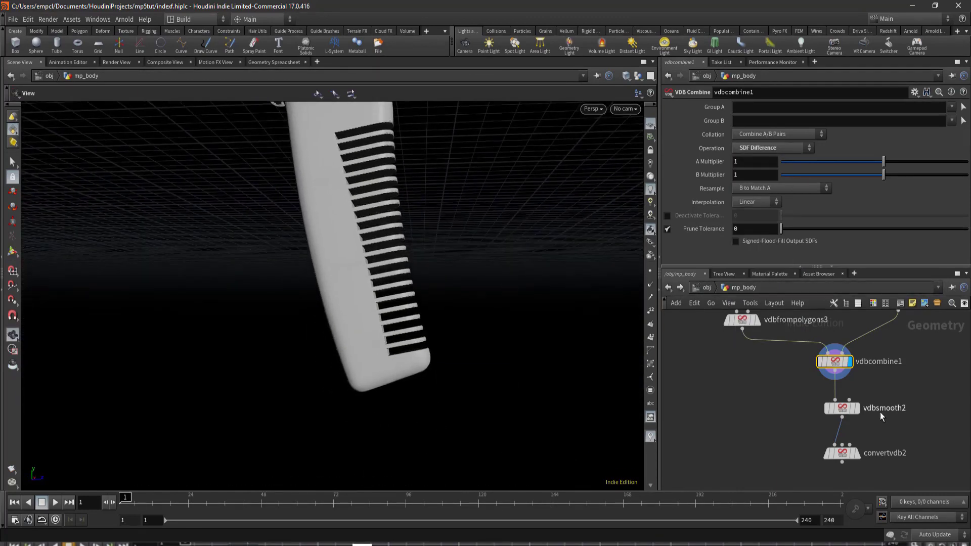
scroll(872, 442, up, 3)
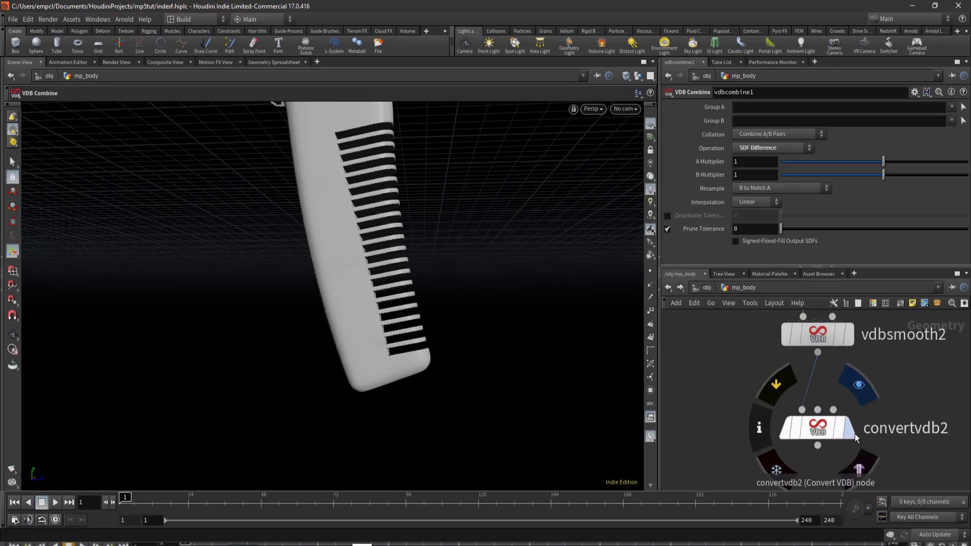
- Set convertvdb2's display flag and select it to view the polygon-converted grooved stock
click(851, 435)
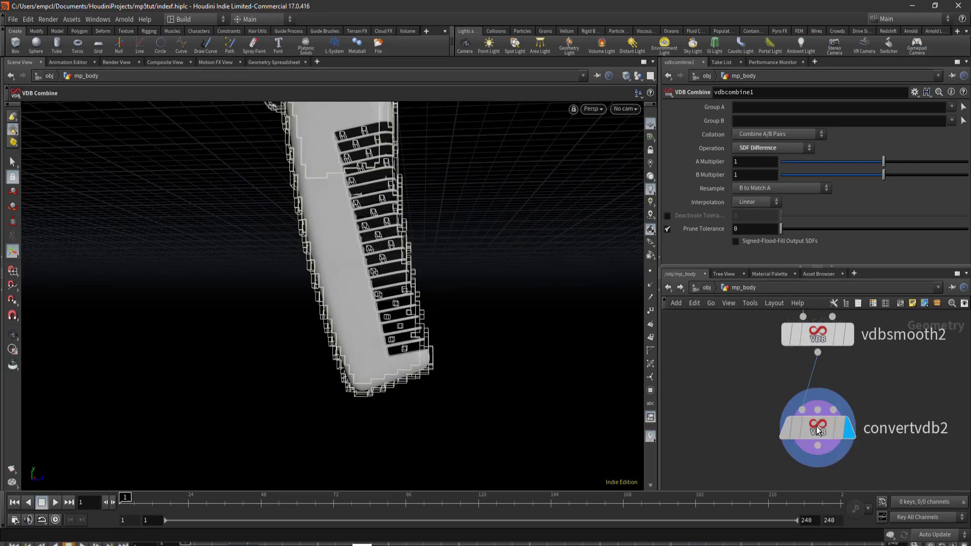
click(817, 430)
scroll(405, 318, up, 3)
scroll(373, 323, up, 2)
scroll(404, 354, up, 3)
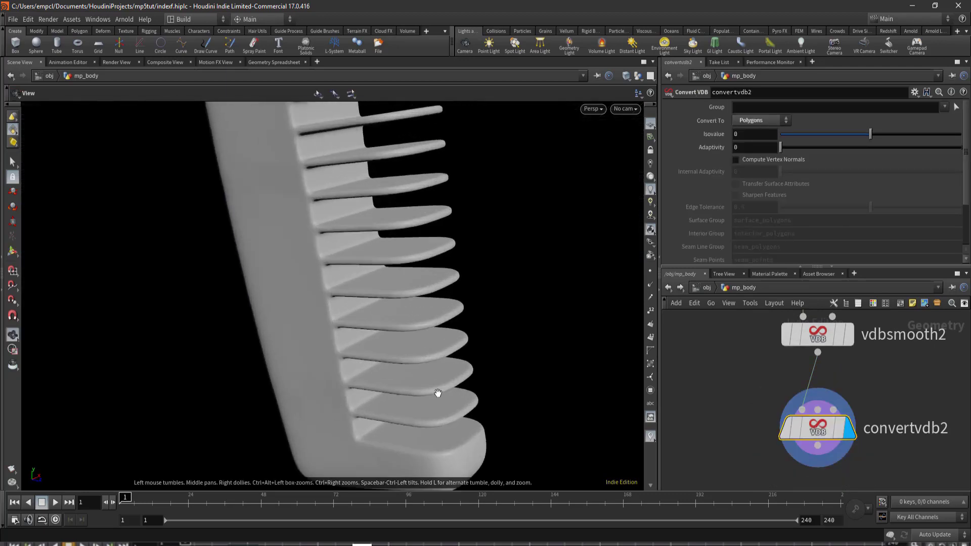
scroll(434, 335, down, 5)
drag(434, 336, 494, 318)
scroll(494, 338, up, 3)
scroll(490, 284, up, 3)
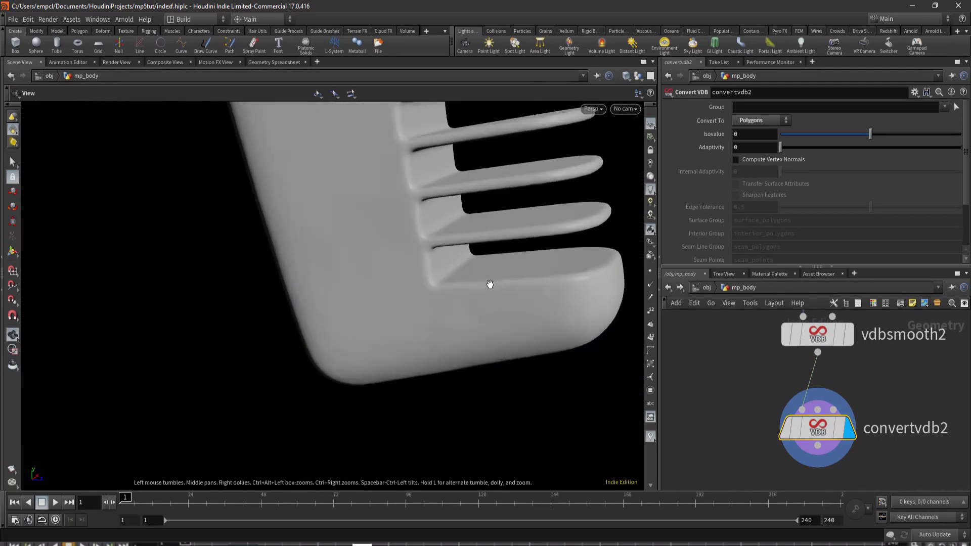
- Orbit and zoom around the smoothed ribs to inspect the rounded grooves
mouse_move(490, 284)
mouse_down()
mouse_move(472, 280)
mouse_move(398, 325)
mouse_move(435, 290)
mouse_move(408, 319)
mouse_move(342, 354)
mouse_up()
scroll(359, 305, down, 3)
mouse_move(360, 305)
mouse_down()
mouse_move(358, 297)
mouse_move(325, 350)
mouse_move(340, 284)
mouse_move(364, 273)
mouse_up()
scroll(321, 301, up, 2)
middle_drag(848, 359, 850, 421)
key(Escape)
scroll(379, 308, down, 3)
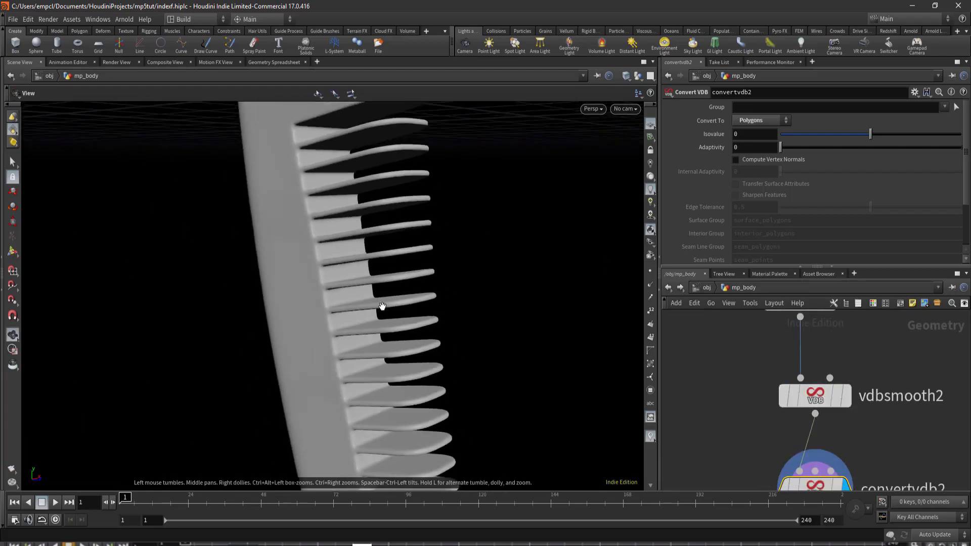
scroll(386, 316, up, 2)
scroll(382, 218, up, 2)
scroll(383, 218, up, 5)
key(Return)
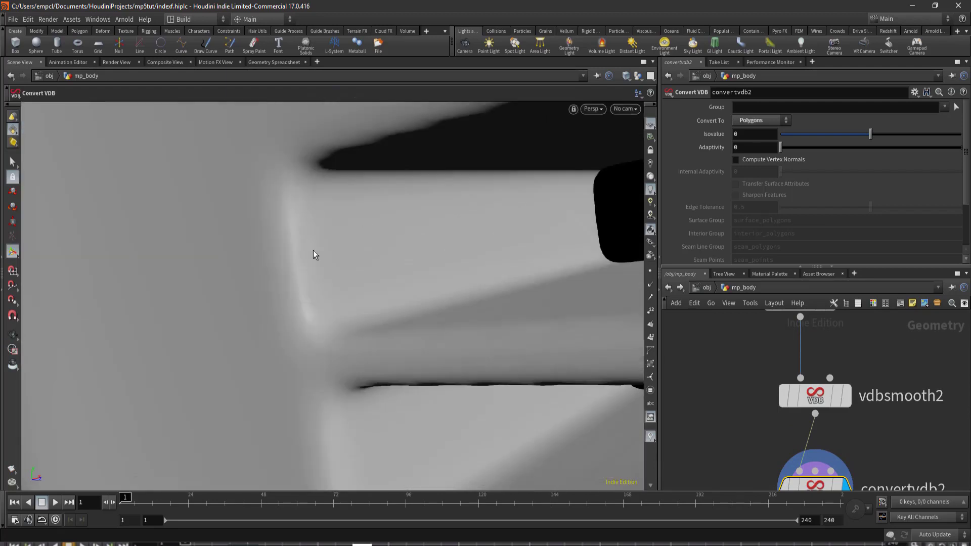
scroll(269, 264, down, 5)
mouse_move(353, 386)
alt+mouse_down()
mouse_move(381, 288)
mouse_move(440, 257)
alt+mouse_up()
scroll(437, 255, up, 2)
scroll(449, 220, up, 3)
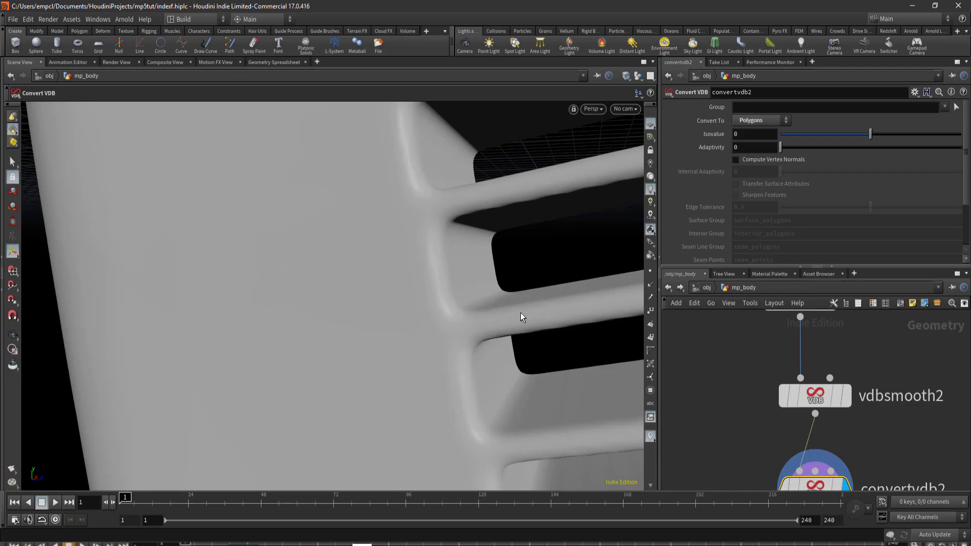
- Inspect the stock head from angled and side views, then pan the network toward earlier nodes
key(space)
mouse_move(405, 318)
mouse_down()
mouse_move(440, 336)
mouse_move(419, 271)
mouse_up()
middle_drag(419, 271, 408, 243)
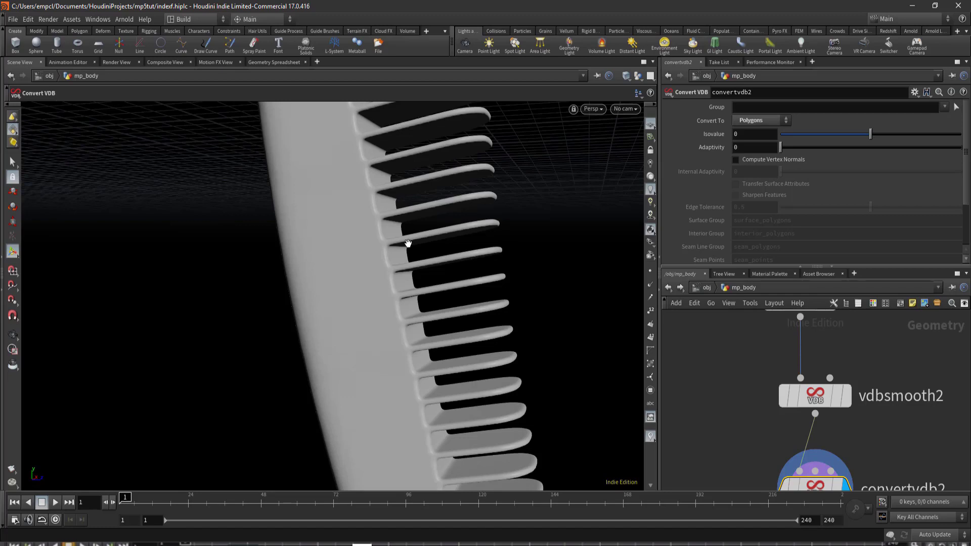
scroll(408, 243, up, 5)
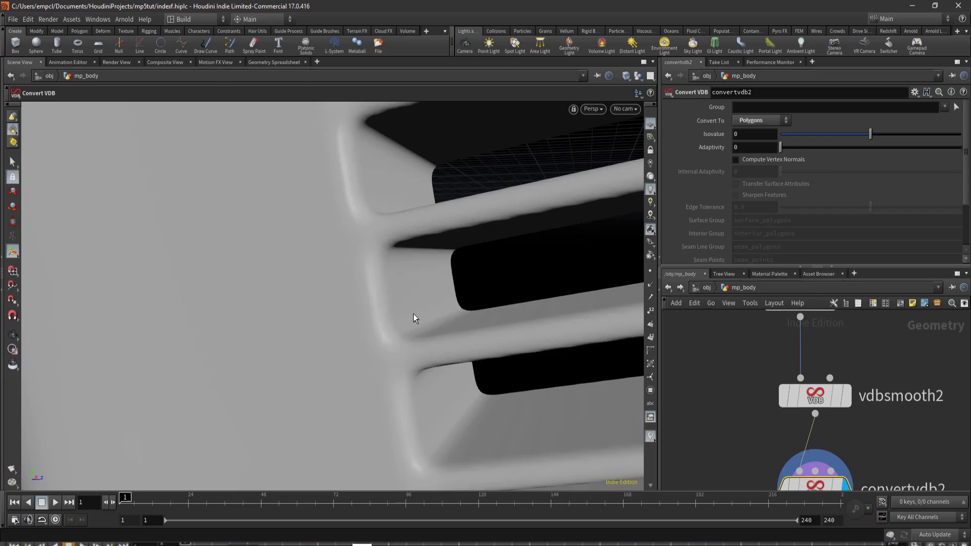
scroll(378, 371, down, 5)
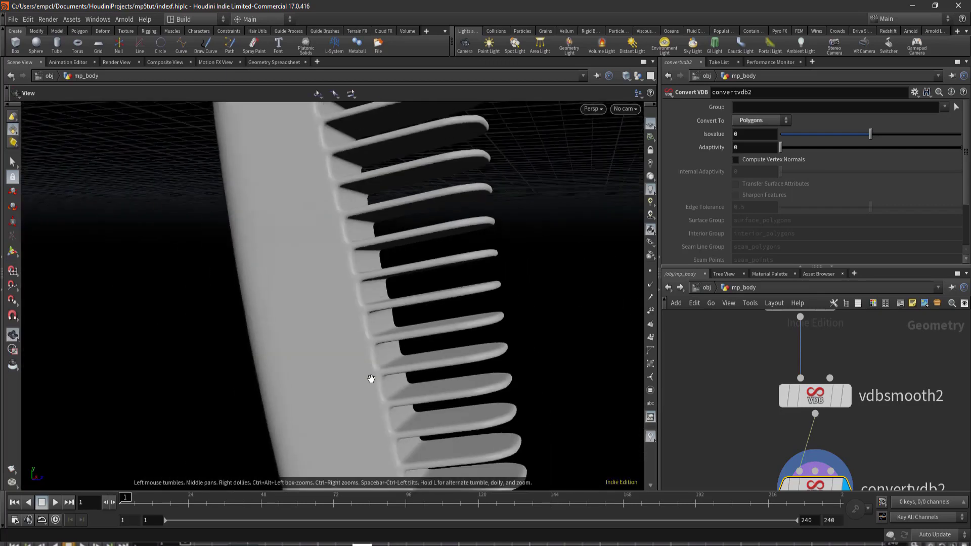
scroll(375, 385, up, 1)
drag(369, 390, 353, 369)
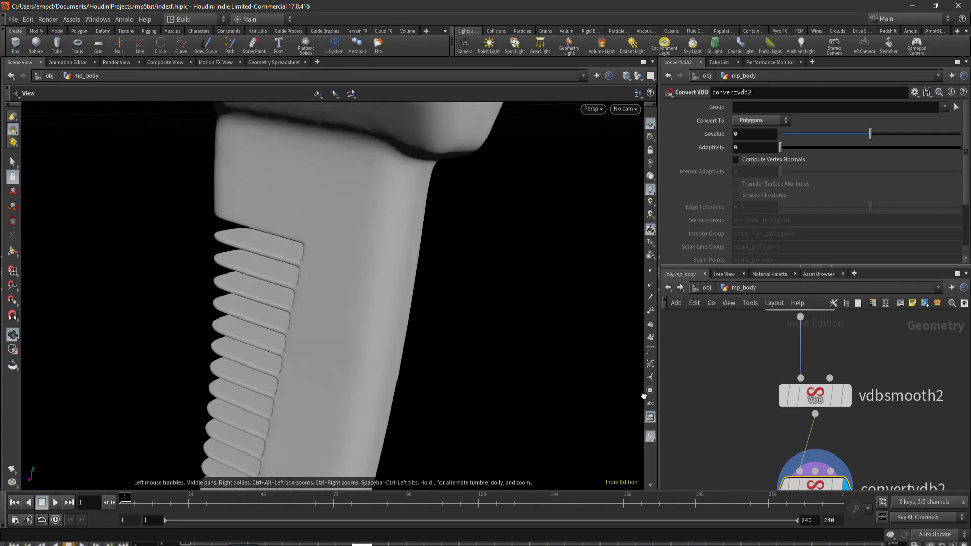
scroll(358, 381, up, 3)
scroll(358, 381, down, 4)
scroll(347, 393, down, 2)
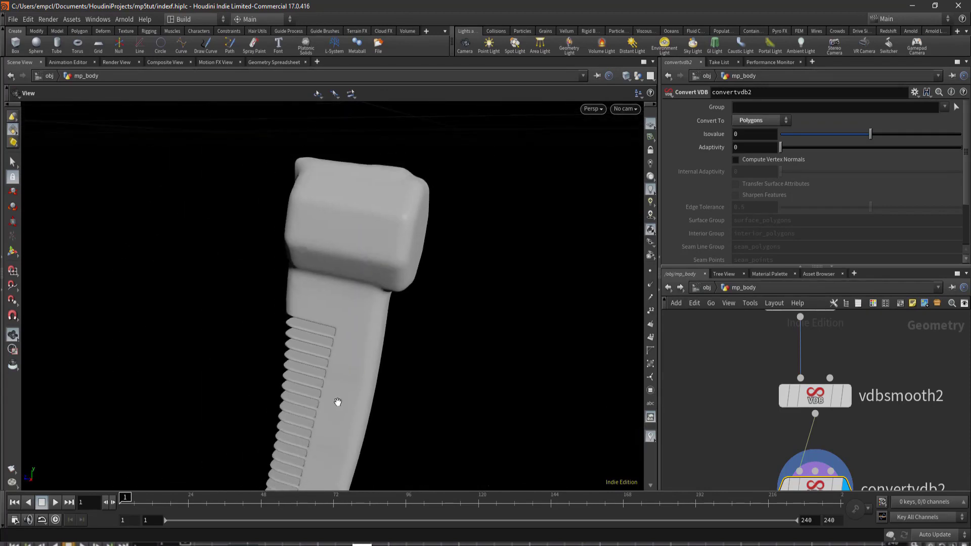
drag(338, 403, 411, 379)
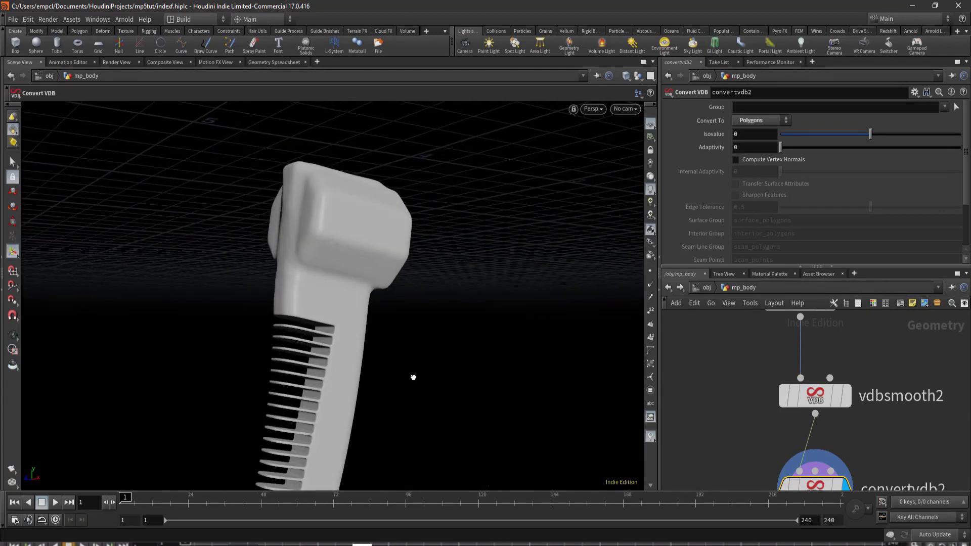
mouse_move(413, 377)
mouse_down()
mouse_move(403, 305)
mouse_move(417, 343)
mouse_move(450, 325)
mouse_move(512, 322)
mouse_up()
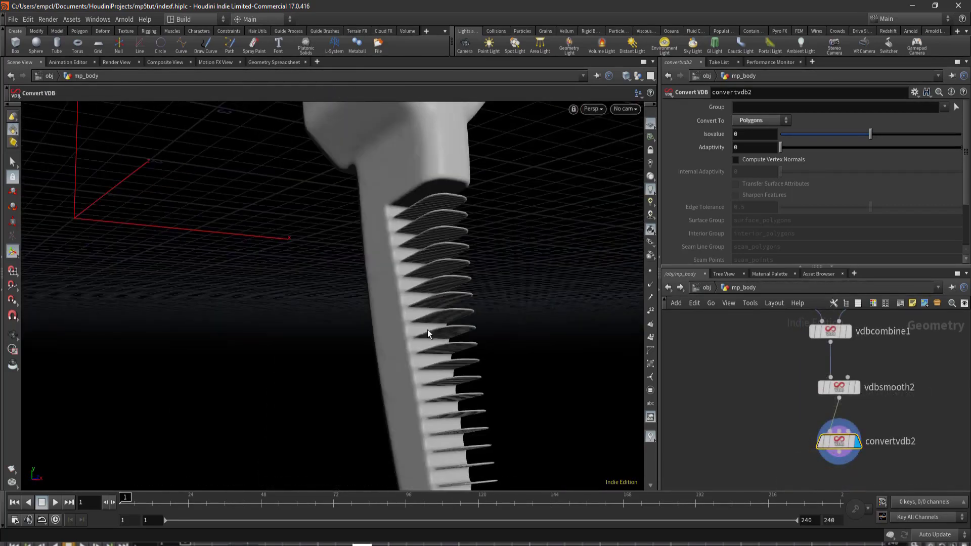
middle_drag(879, 387, 854, 430)
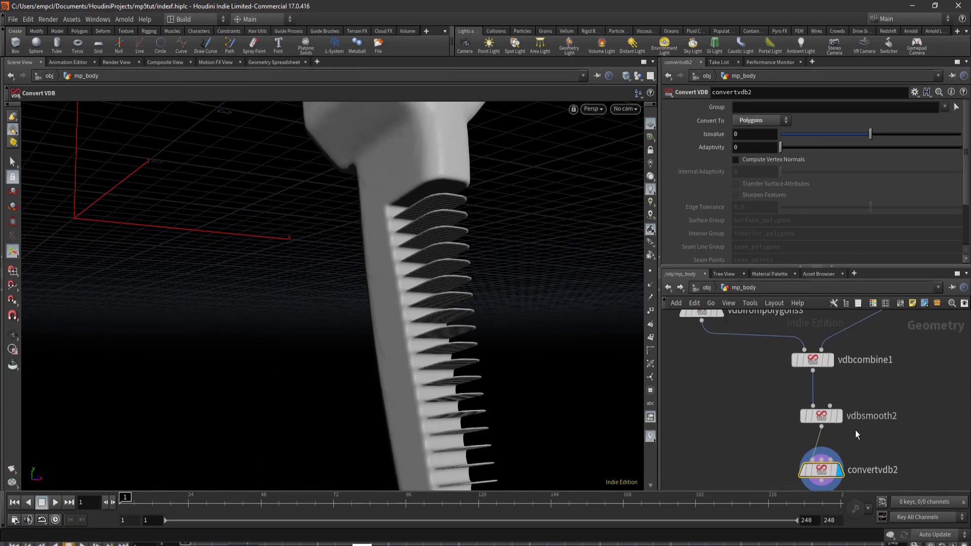
scroll(858, 425, down, 3)
mouse_move(881, 391)
middle_down()
mouse_move(850, 384)
mouse_move(854, 401)
middle_up()
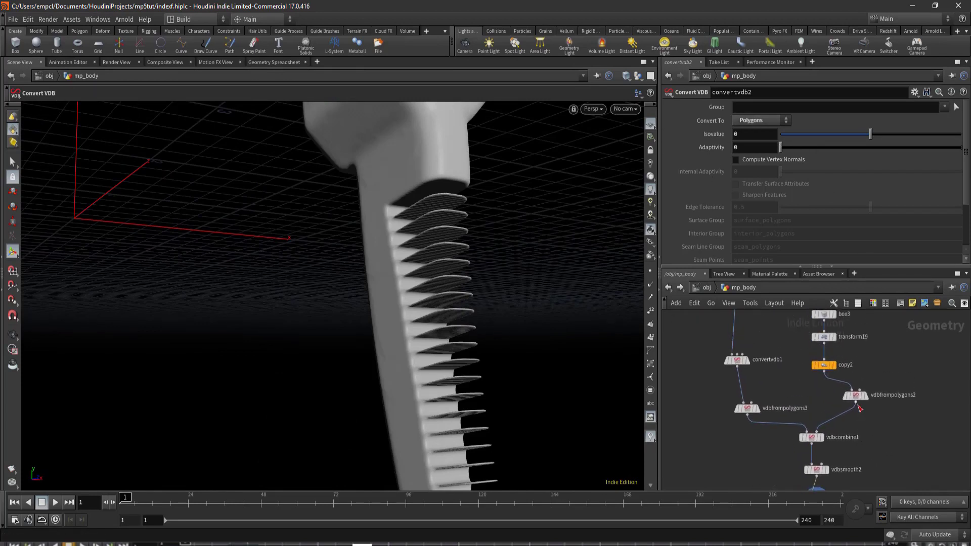
- Undo the accidental node disconnect, rearrange the convertvdb1 chain, and go up to the object level
scroll(854, 401, down, 3)
key(ctrl+z)
drag(893, 347, 805, 445)
key(Delete)
scroll(863, 410, up, 3)
mouse_move(818, 411)
mouse_down()
mouse_move(836, 407)
mouse_move(826, 406)
mouse_up()
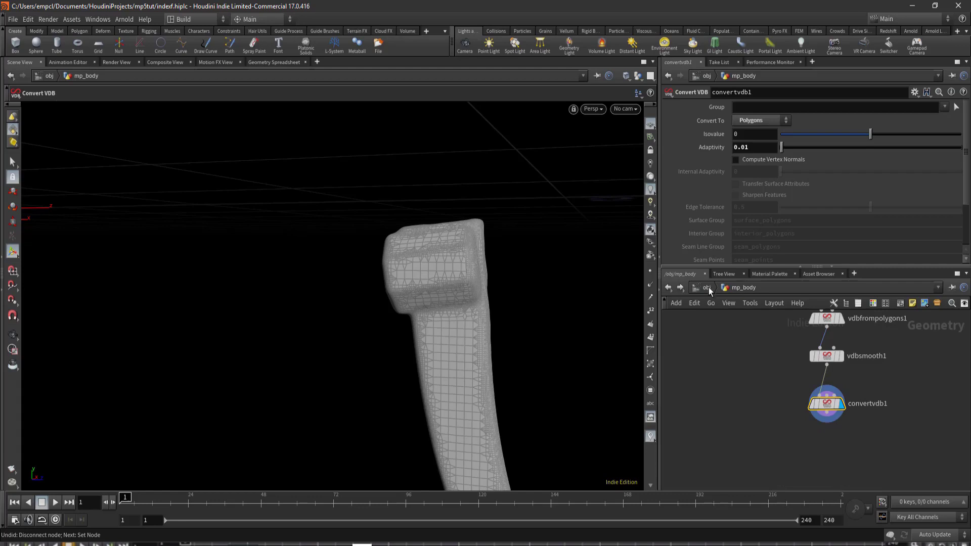
key(u)
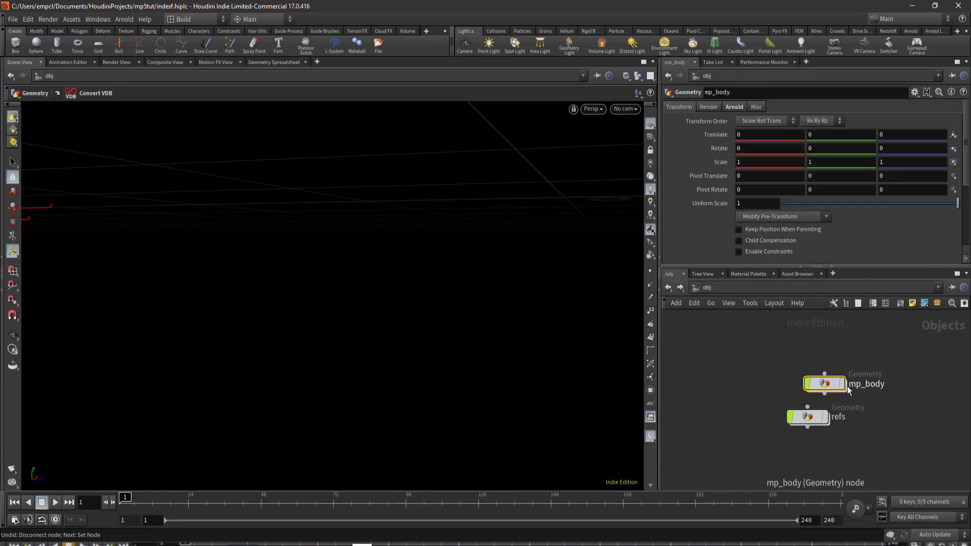
- Show the refs gun model alongside the stock, then dive back into mp_body
click(825, 417)
mouse_move(808, 417)
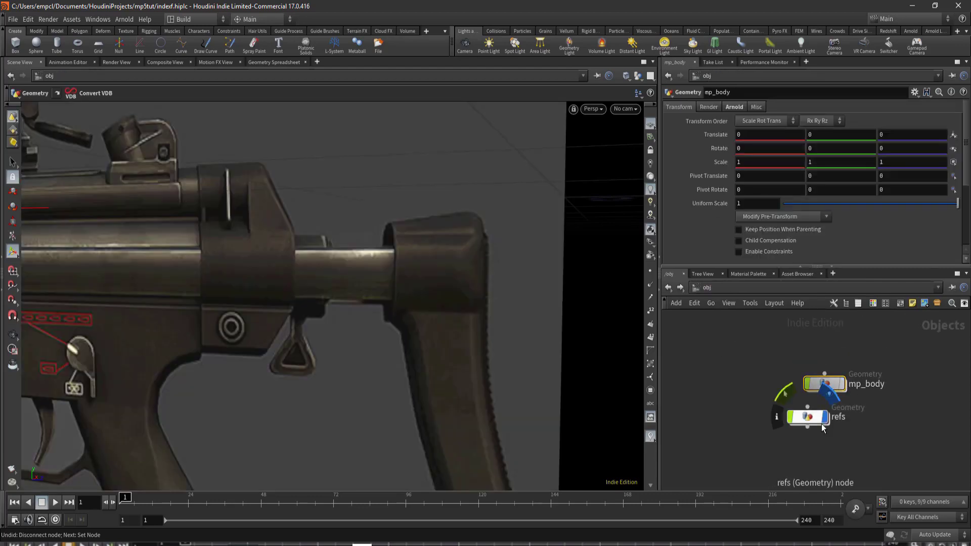
key(Escape)
mouse_move(494, 379)
mouse_down()
mouse_move(509, 284)
mouse_move(409, 316)
mouse_move(458, 316)
mouse_move(535, 284)
mouse_move(526, 310)
mouse_up()
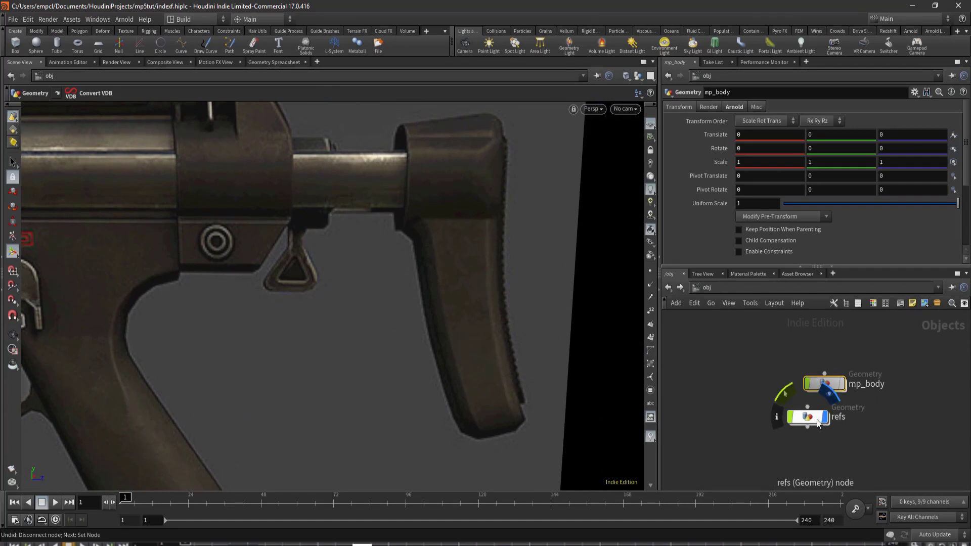
click(835, 386)
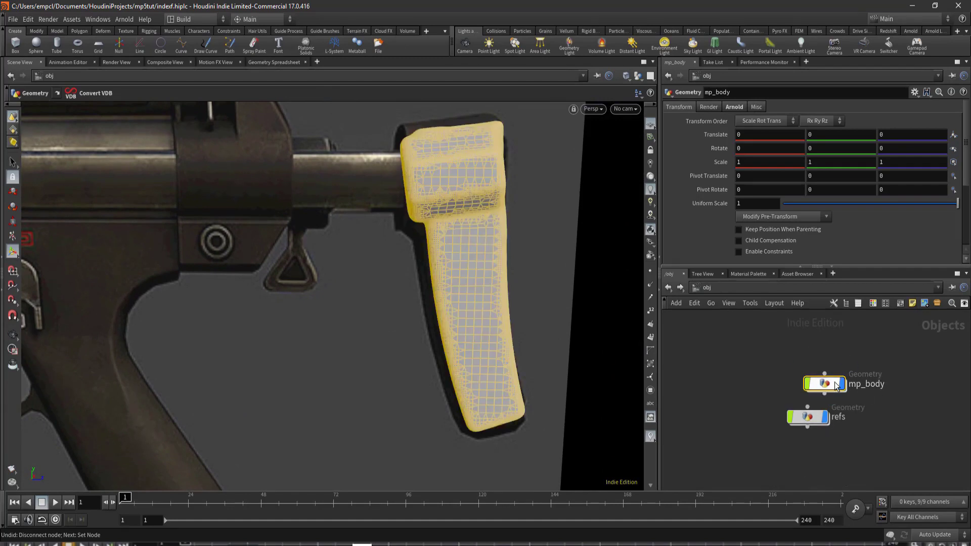
double_click(835, 386)
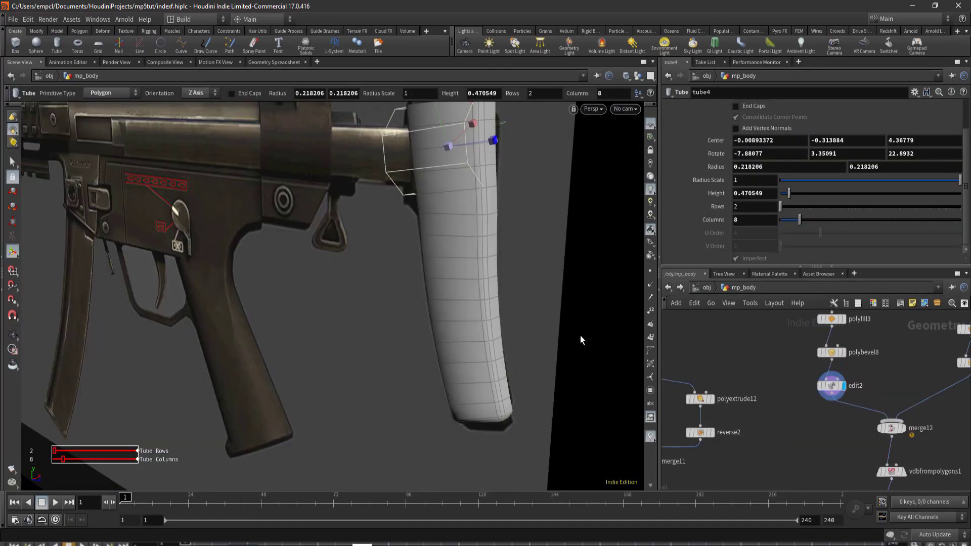
- Orbit and pan in over the magazine, then return to the edit2 handle tool
key(Escape)
drag(580, 335, 448, 228)
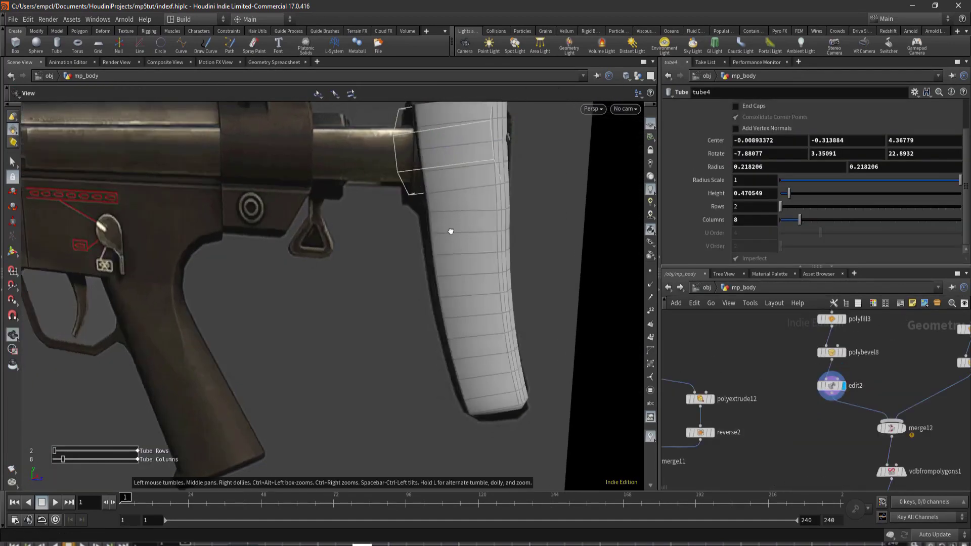
scroll(494, 147, up, 3)
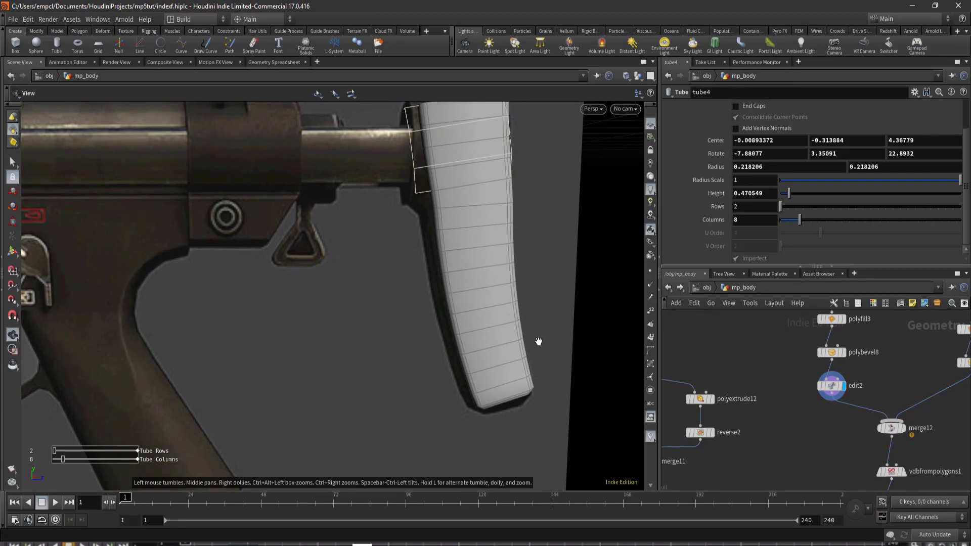
middle_drag(481, 138, 481, 223)
key(Return)
scroll(797, 411, up, 2)
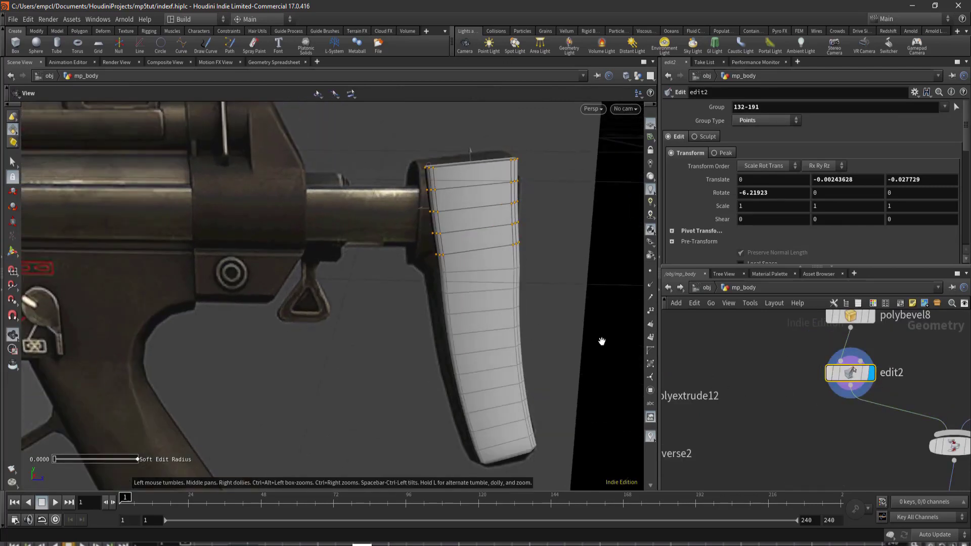
- Add a Clip node (clip6) below edit2 and bring up its plane handle
key(Tab)
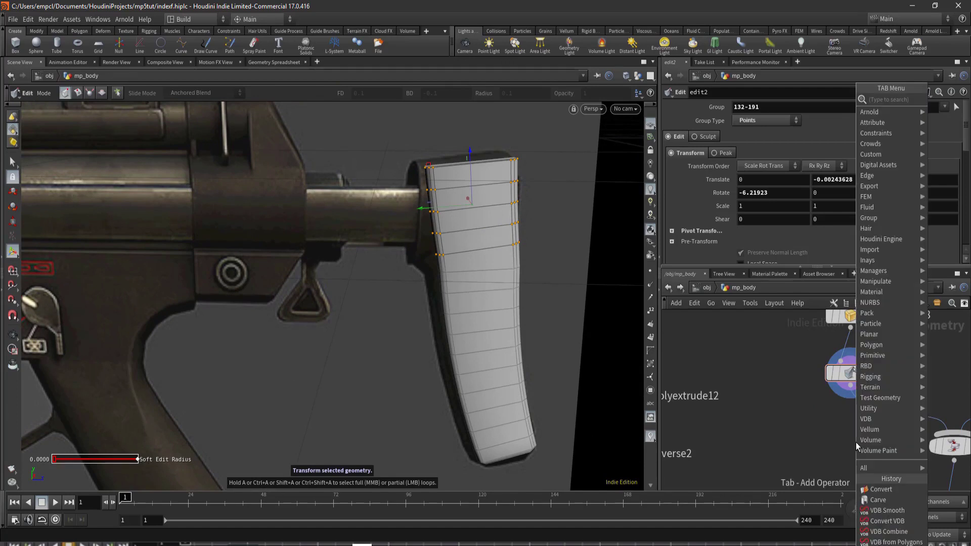
text(cl)
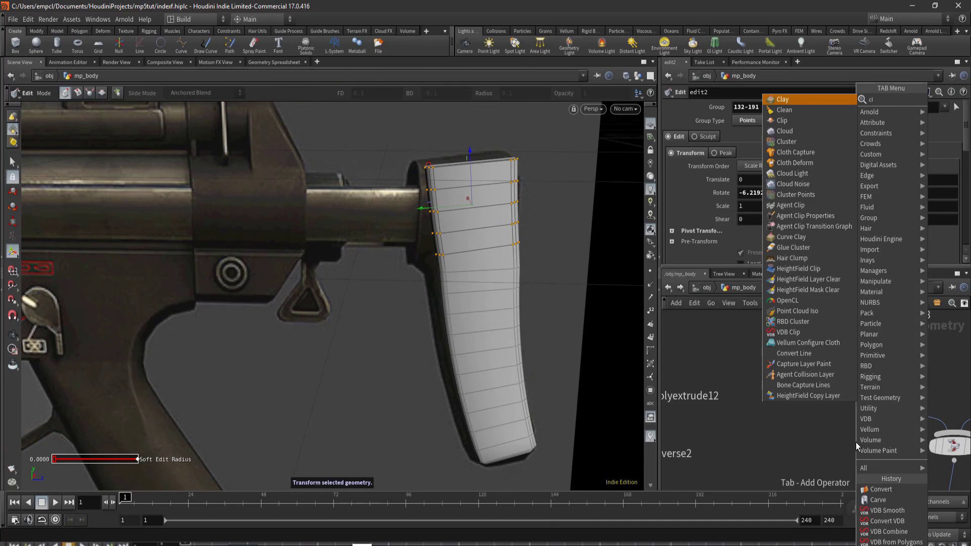
text(i)
key(Return)
click(865, 446)
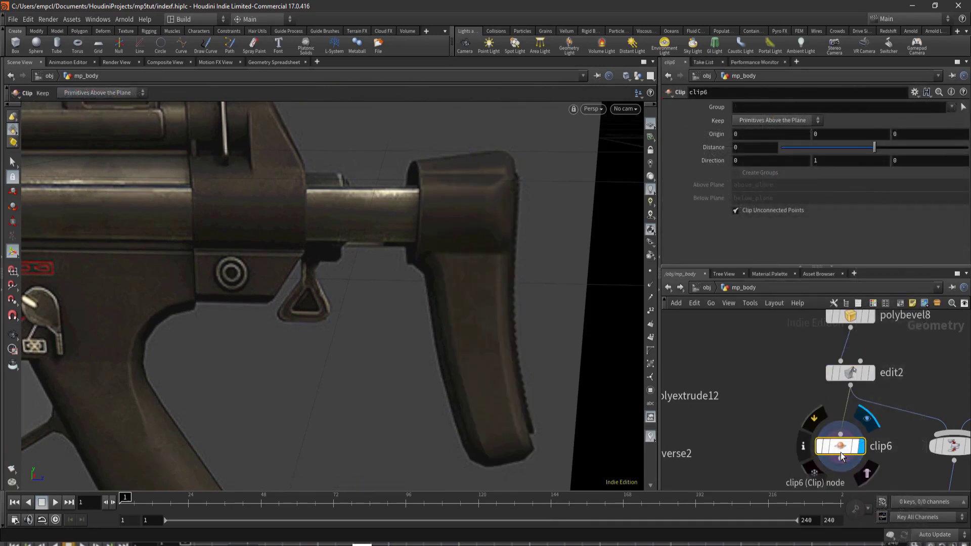
mouse_move(623, 278)
mouse_down()
mouse_move(495, 281)
mouse_move(539, 277)
mouse_move(433, 338)
mouse_move(293, 269)
mouse_up()
key(Return)
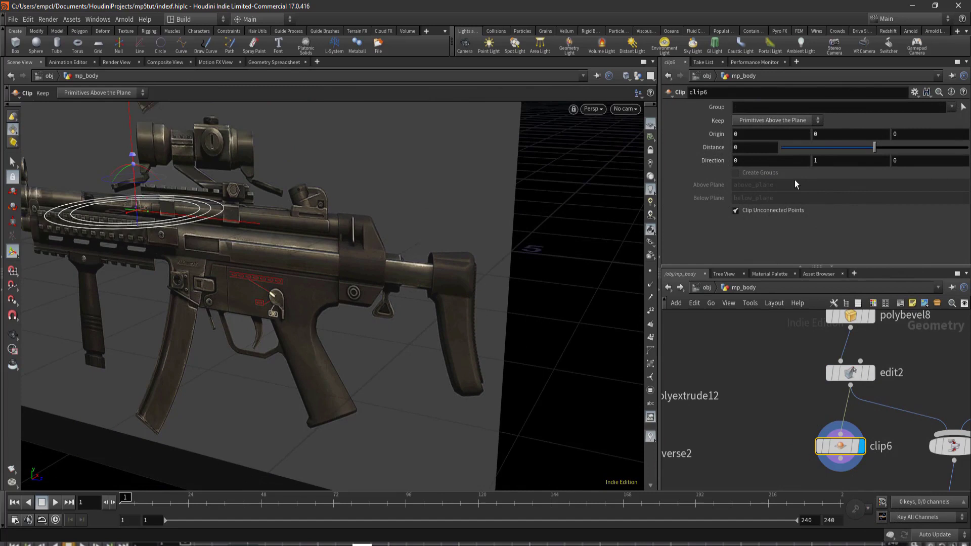
- Set the clip Direction to 0,0,1 and slide the plane back along Z
double_click(825, 158)
text(0)
key(Return)
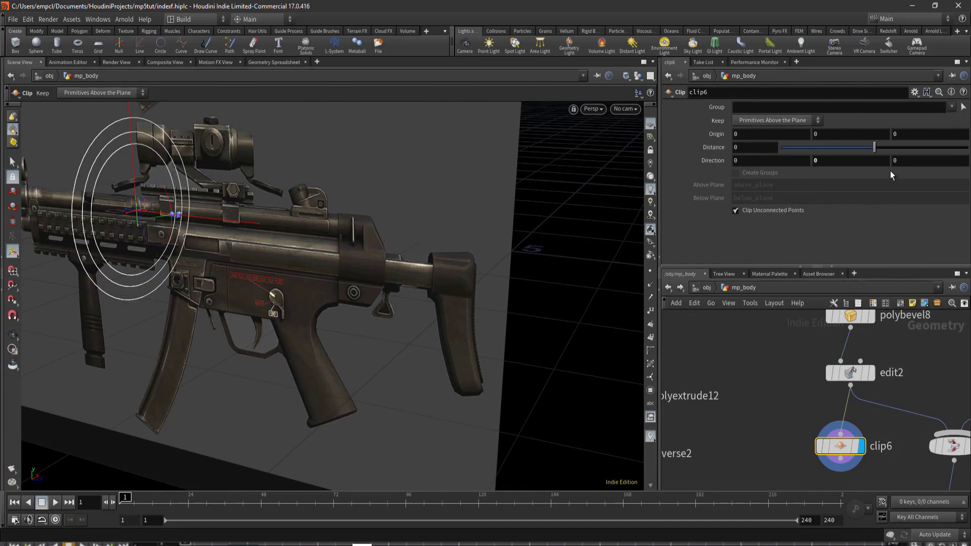
text(1)
key(Return)
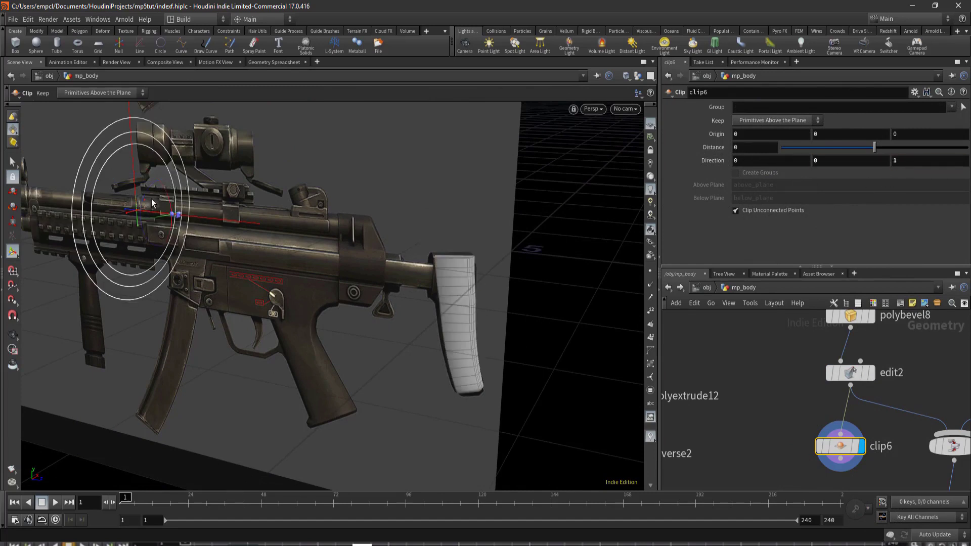
drag(145, 214, 452, 282)
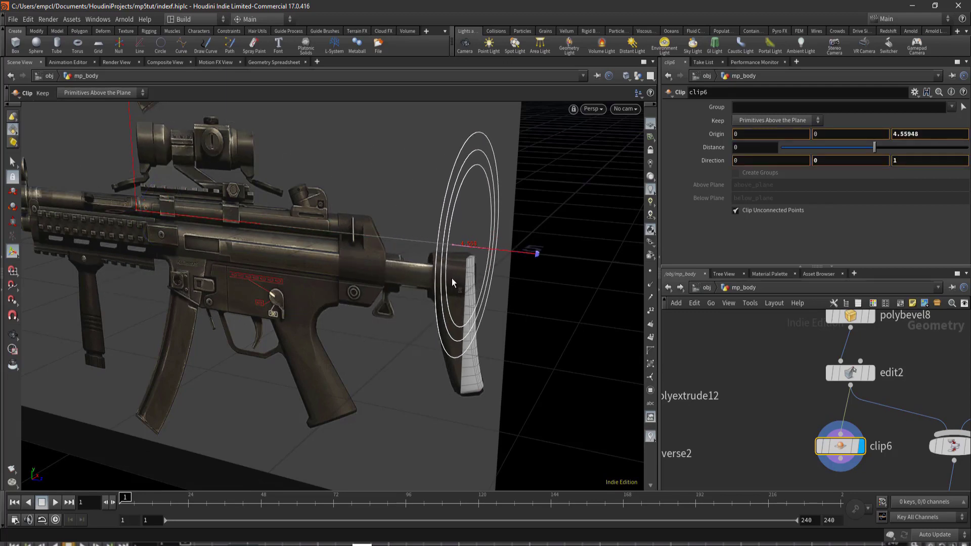
- View the stock side-on and tilt the clip plane slightly
key(Escape)
scroll(473, 261, up, 3)
scroll(474, 254, up, 3)
drag(474, 253, 468, 198)
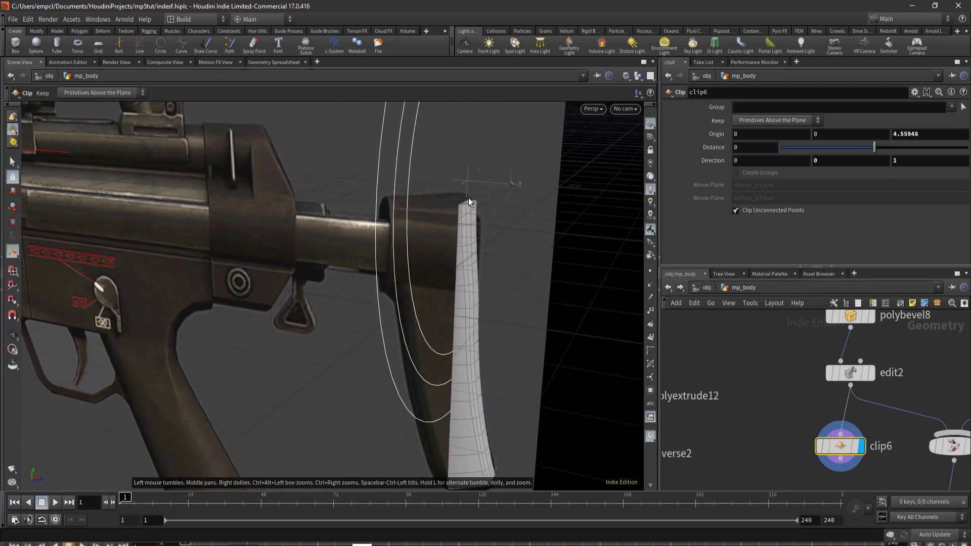
key(Return)
drag(507, 169, 499, 172)
- Reframe the viewport on the clipped stock and center clip6 in the network
key(Escape)
mouse_move(572, 362)
mouse_down()
mouse_move(421, 322)
mouse_move(385, 353)
mouse_move(455, 368)
mouse_up()
scroll(455, 369, up, 3)
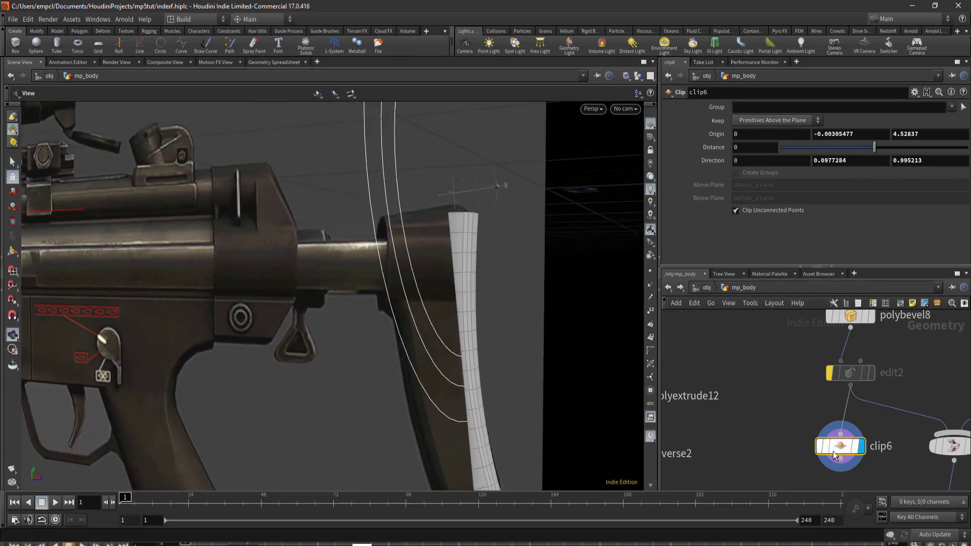
middle_drag(750, 408, 744, 335)
scroll(514, 416, down, 3)
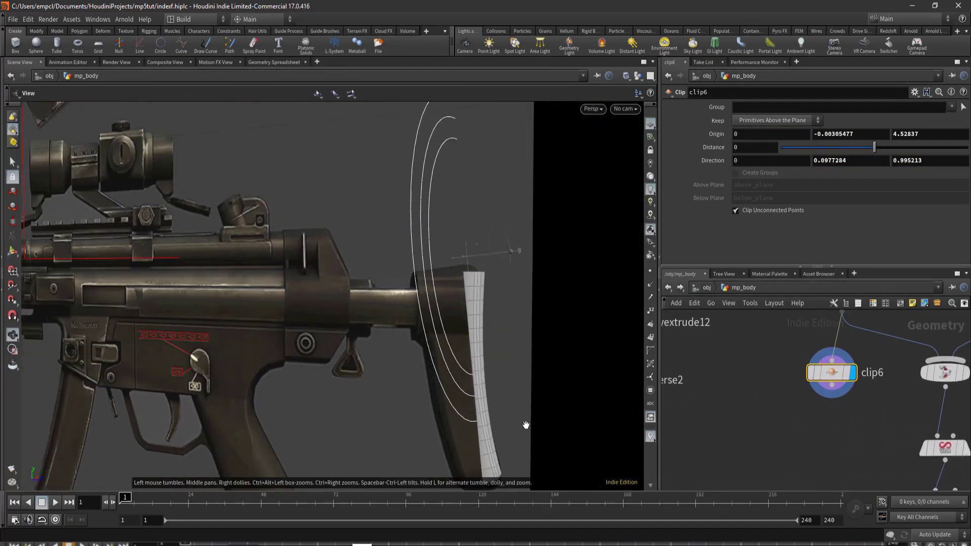
scroll(514, 416, up, 2)
middle_drag(525, 384, 545, 359)
scroll(842, 422, up, 2)
middle_drag(833, 415, 836, 433)
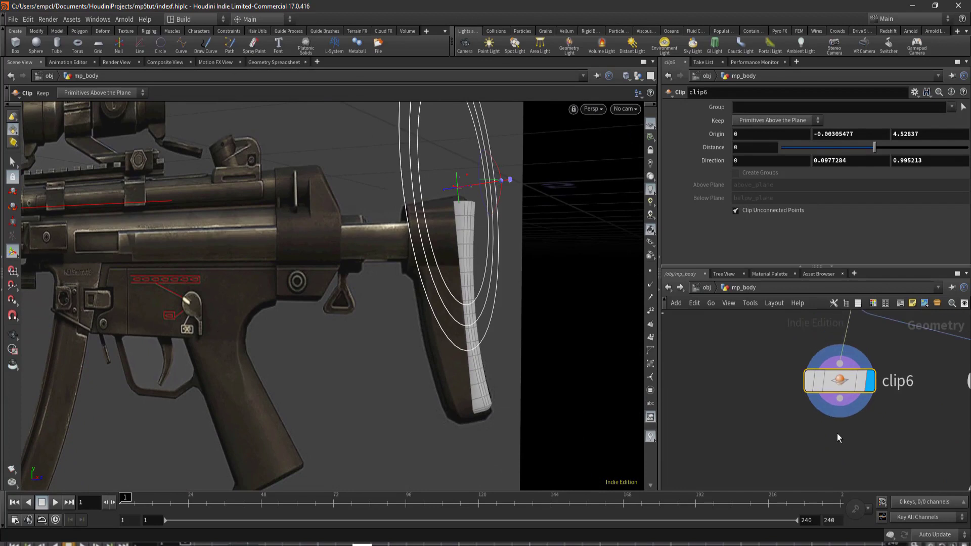
key(Tab)
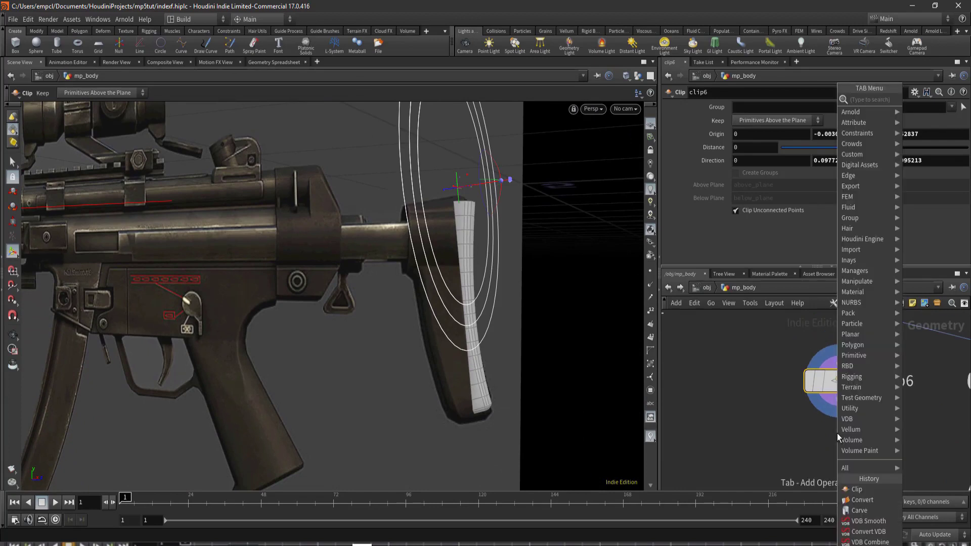
- Add a Transform node (transform19) below clip6
text(transform)
key(Return)
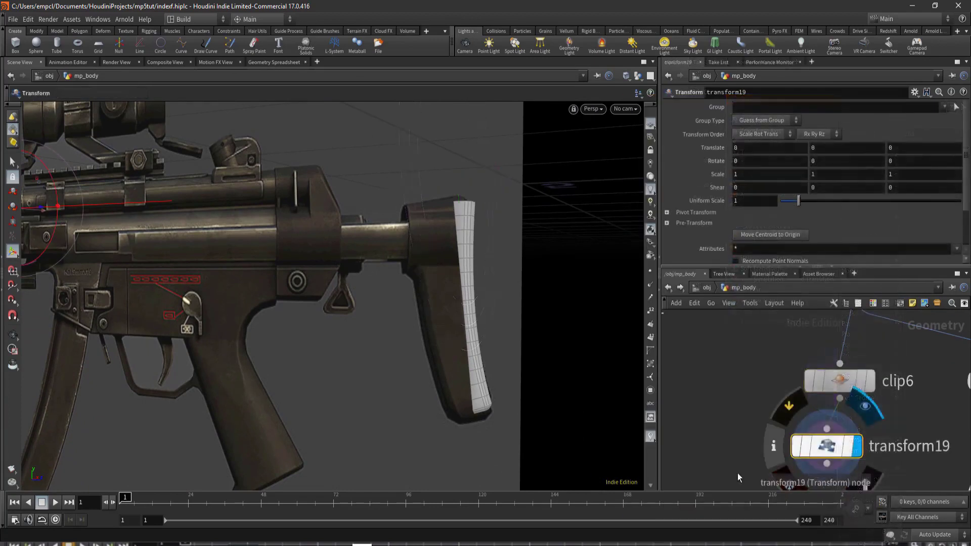
scroll(906, 457, down, 3)
middle_drag(905, 457, 793, 345)
scroll(813, 383, down, 2)
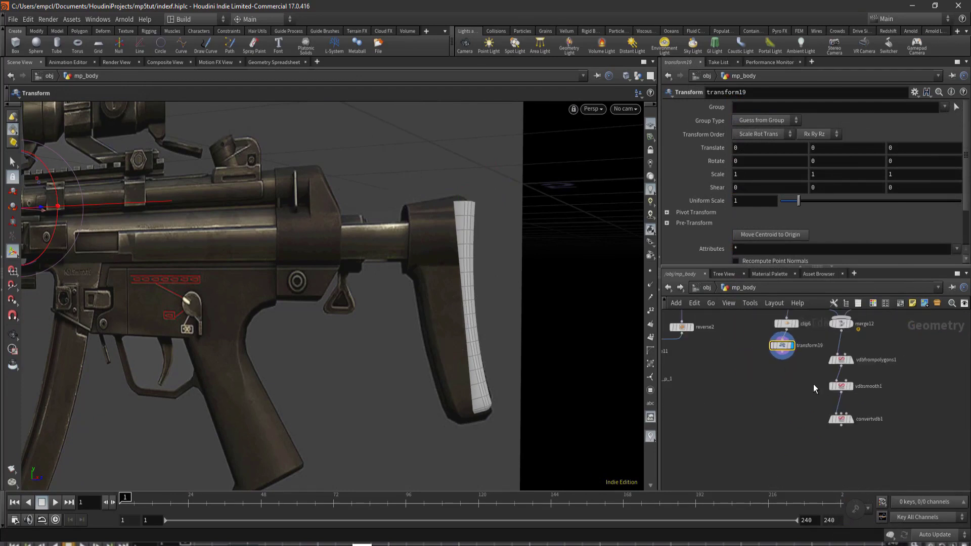
click(789, 415)
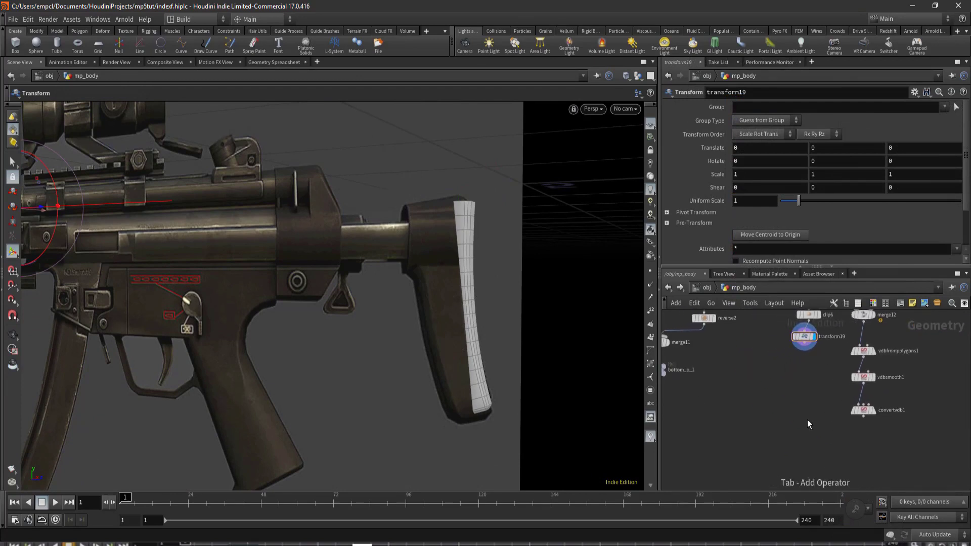
- Add merge13 below convertvdb1, wire transform19 into it, and display the merged result
key(Tab)
text(mer)
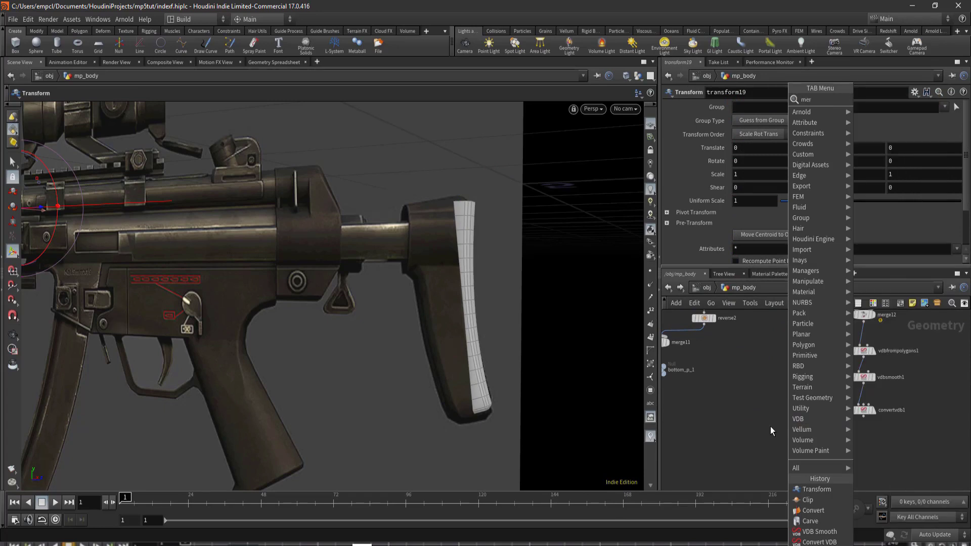
key(BackSpace)
key(BackSpace)
key(BackSpace)
text(merge)
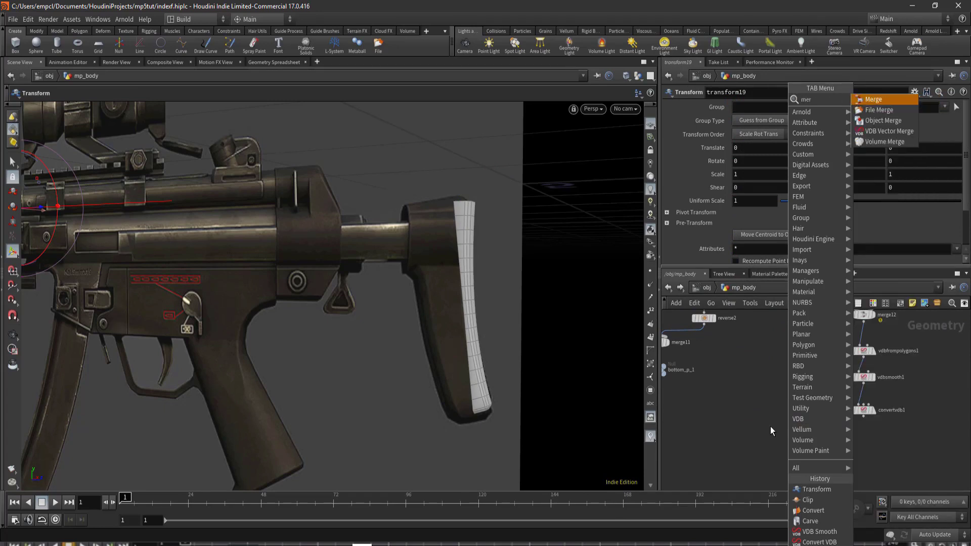
key(Return)
click(834, 456)
scroll(828, 345, down, 3)
drag(847, 419, 846, 435)
click(861, 445)
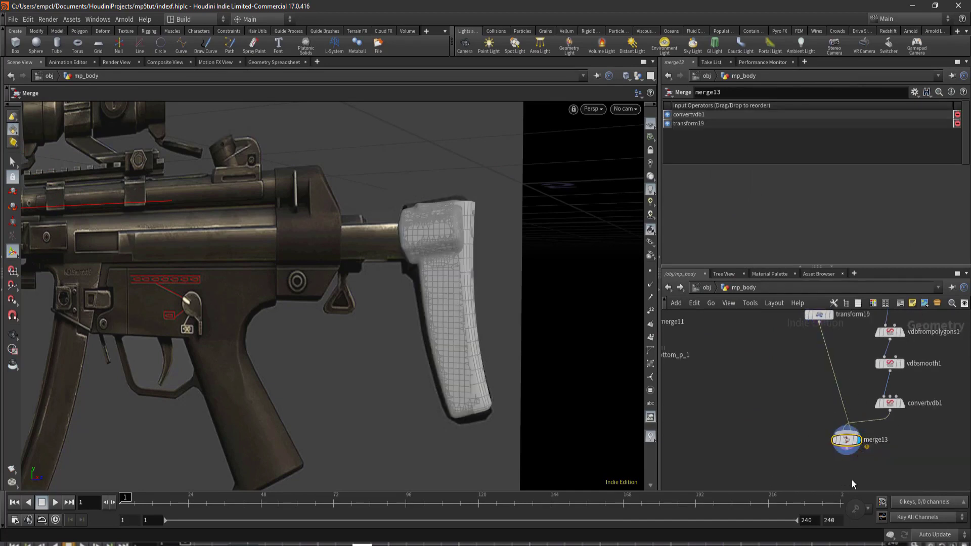
key(Escape)
- Set transform19's pivot to the slab's centroid
drag(445, 282, 411, 314)
scroll(777, 350, up, 3)
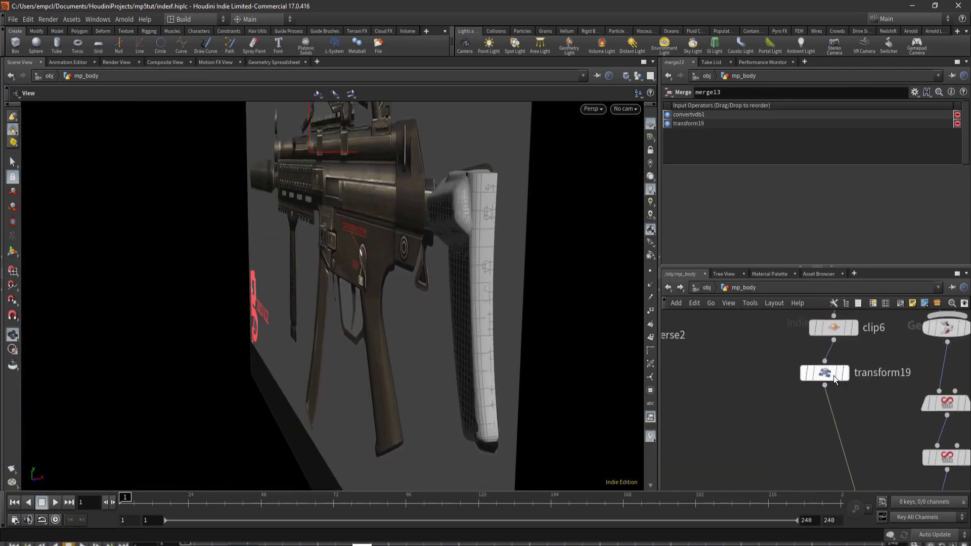
click(814, 372)
scroll(525, 329, up, 5)
drag(525, 329, 146, 238)
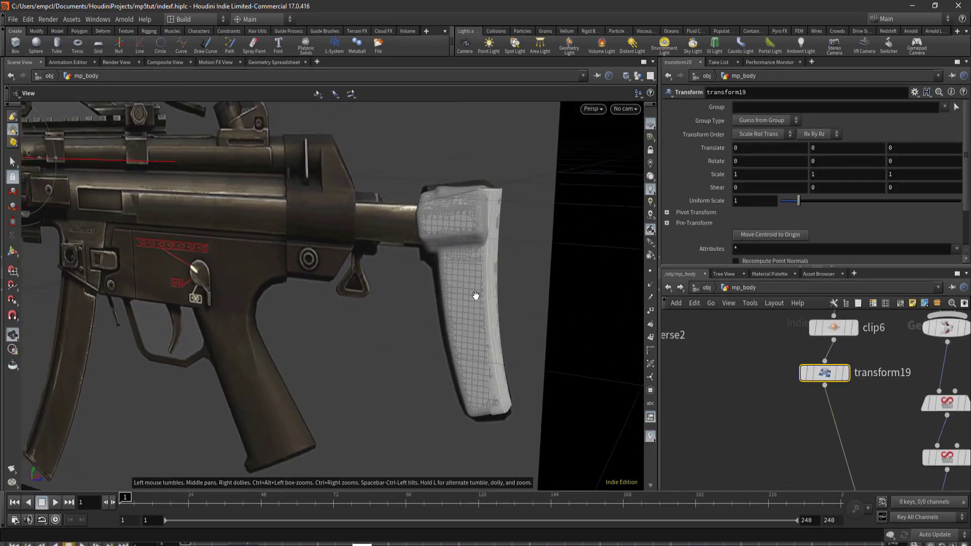
key(Return)
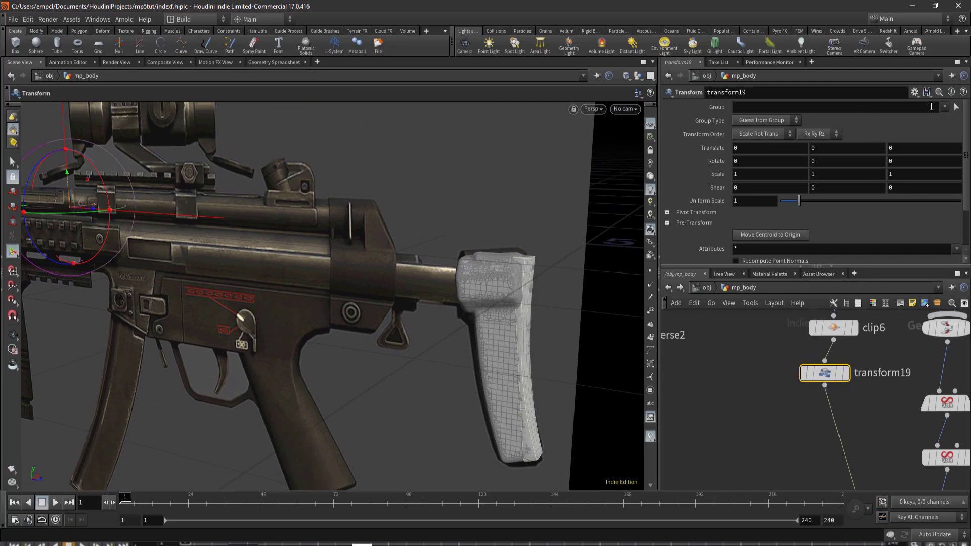
click(914, 92)
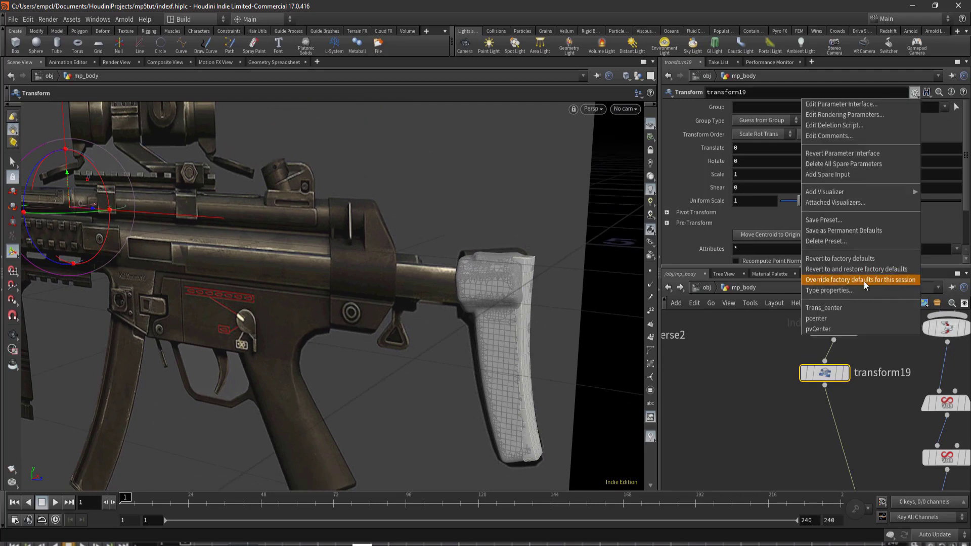
click(839, 309)
scroll(556, 352, up, 2)
scroll(556, 353, up, 2)
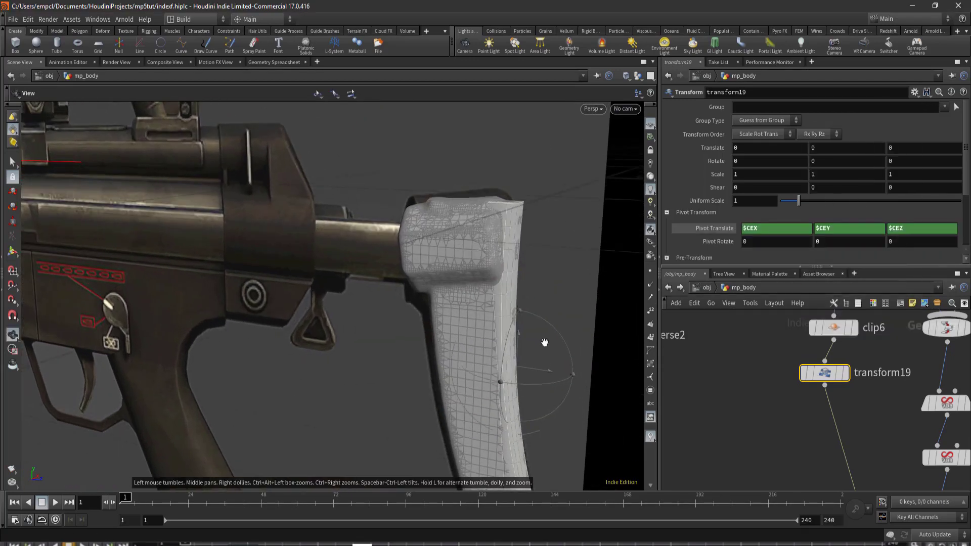
scroll(526, 378, up, 3)
- Slide the slab back along Z and narrow it to about 0.73 in X
mouse_move(529, 381)
mouse_down()
mouse_move(565, 404)
mouse_move(529, 411)
mouse_move(450, 290)
mouse_up()
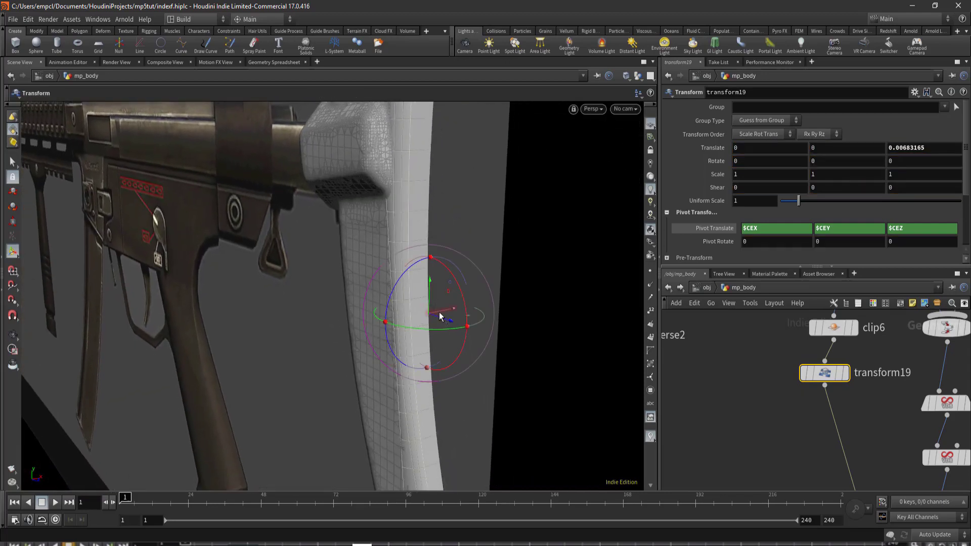
key(r)
key(e)
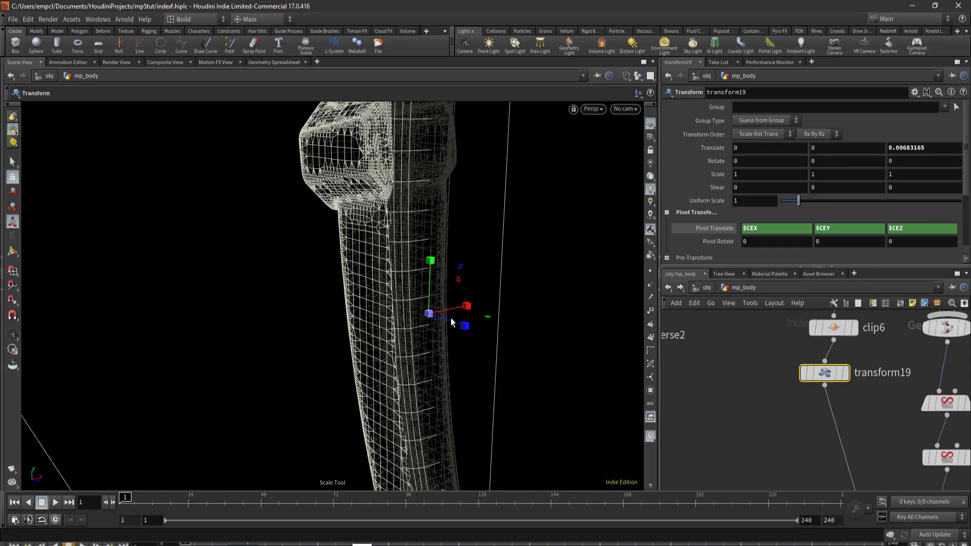
key(w)
mouse_move(466, 307)
mouse_down()
mouse_move(458, 310)
mouse_move(465, 315)
mouse_up()
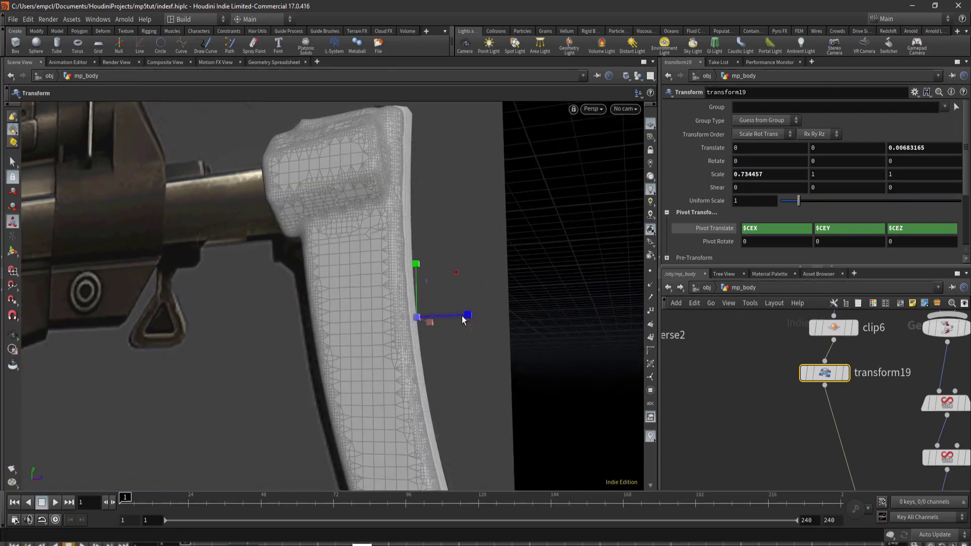
key(t)
drag(459, 313, 463, 314)
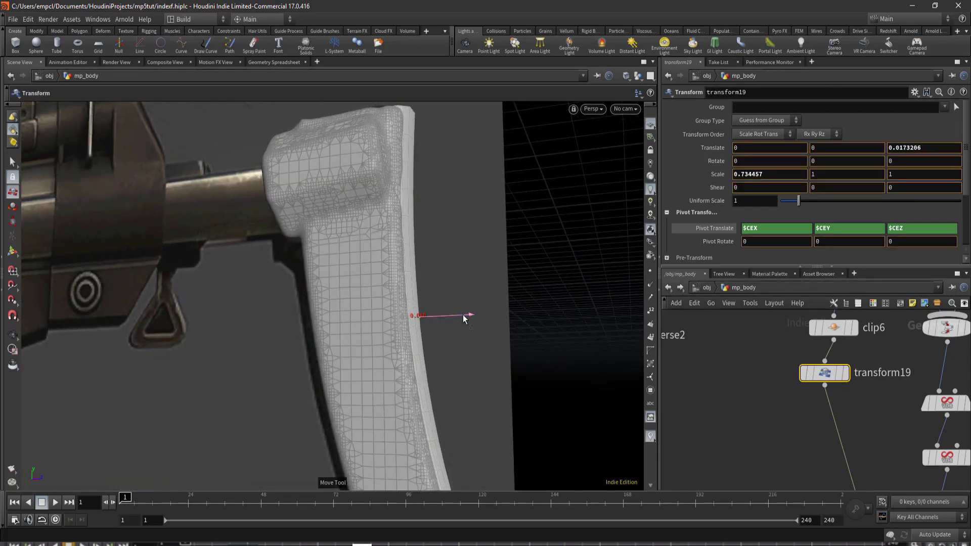
- Shorten the slab to about 0.83 in Y and lower it slightly onto the stock's back
key(w)
key(w)
key(e)
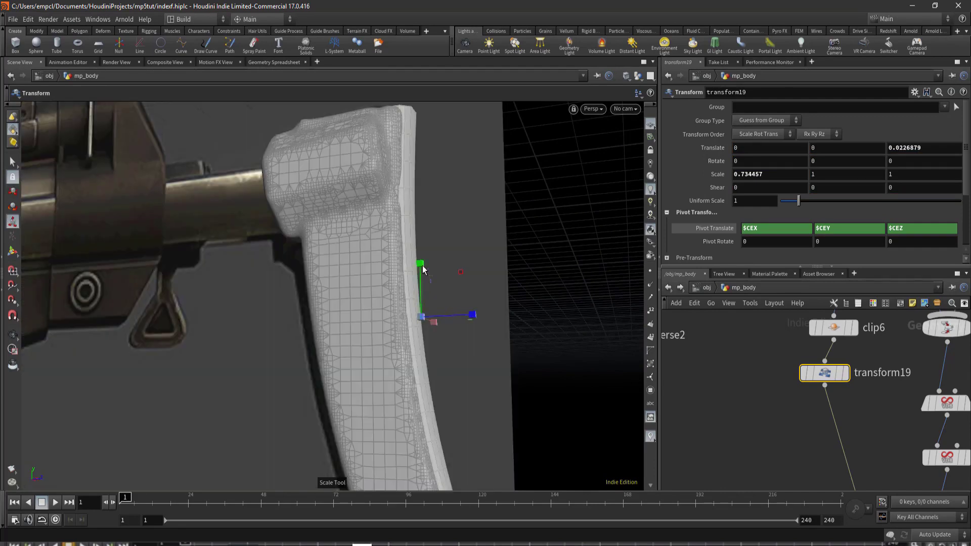
drag(422, 265, 424, 214)
key(t)
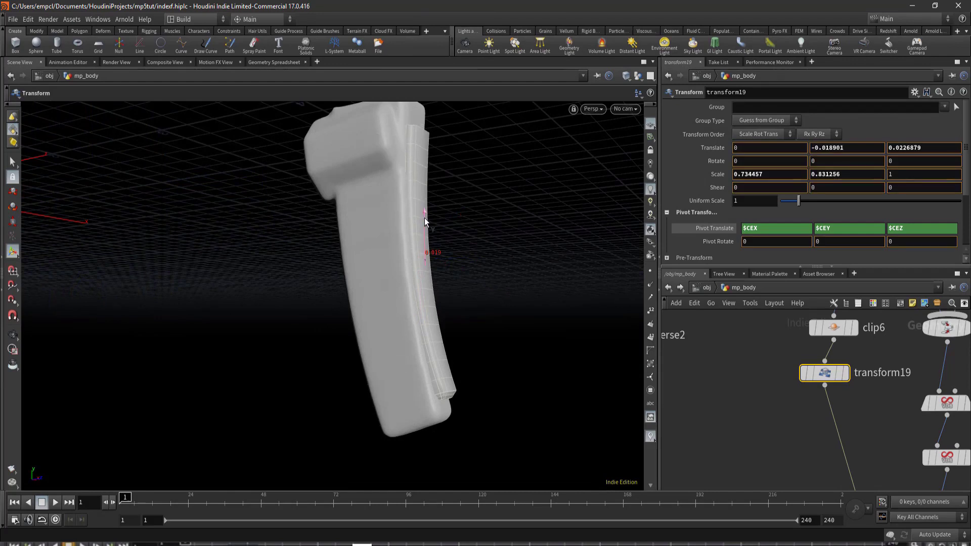
key(Escape)
mouse_move(362, 271)
mouse_down()
mouse_move(444, 346)
mouse_move(556, 324)
mouse_move(440, 265)
mouse_move(342, 290)
mouse_move(435, 319)
mouse_move(371, 192)
mouse_up()
key(t)
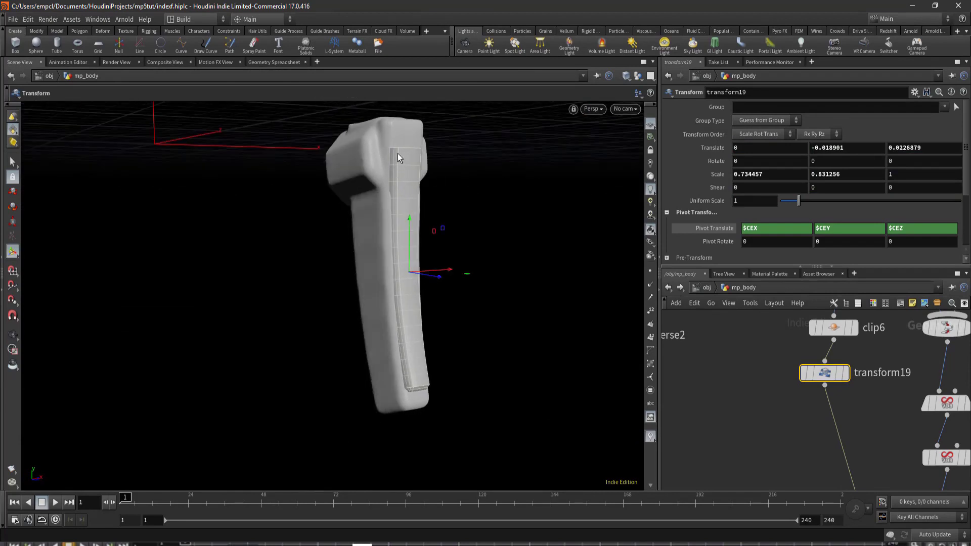
scroll(798, 382, down, 2)
middle_drag(784, 386, 774, 503)
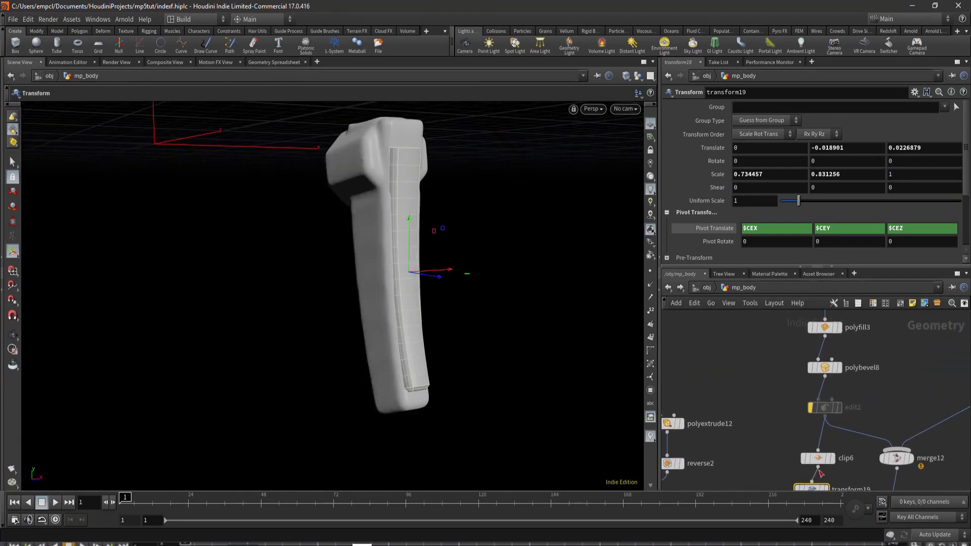
- Delete the selected node and display transform19's box-shaped stock in the viewport
middle_drag(883, 383, 887, 394)
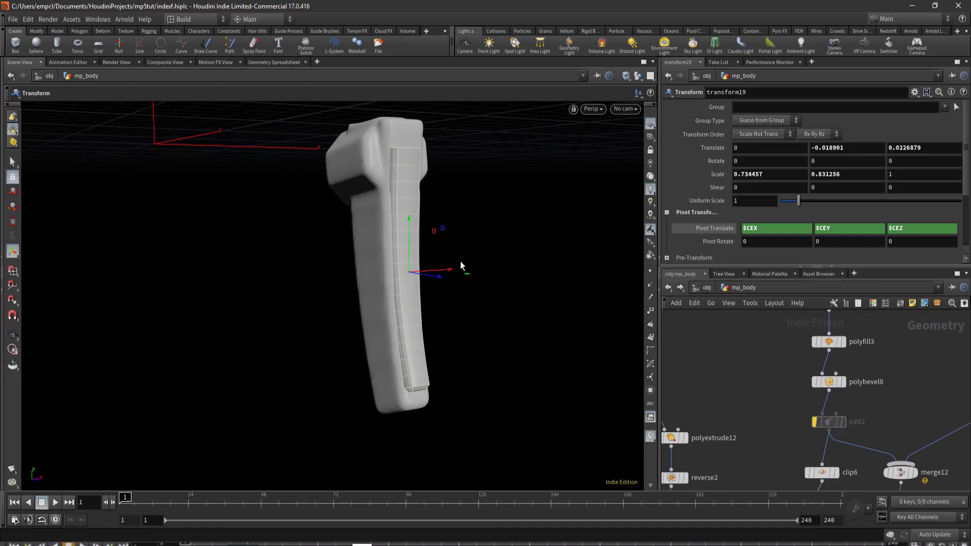
middle_drag(890, 439, 923, 276)
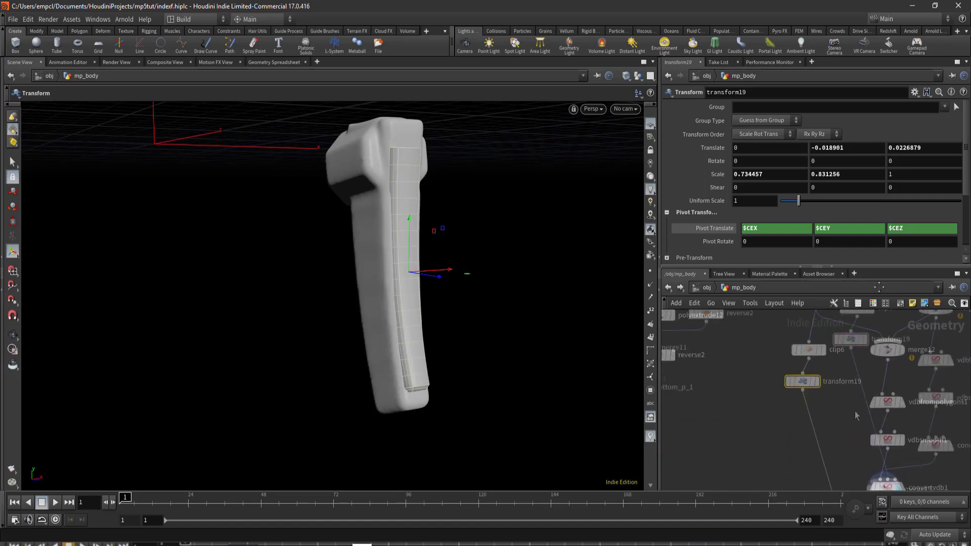
key(Delete)
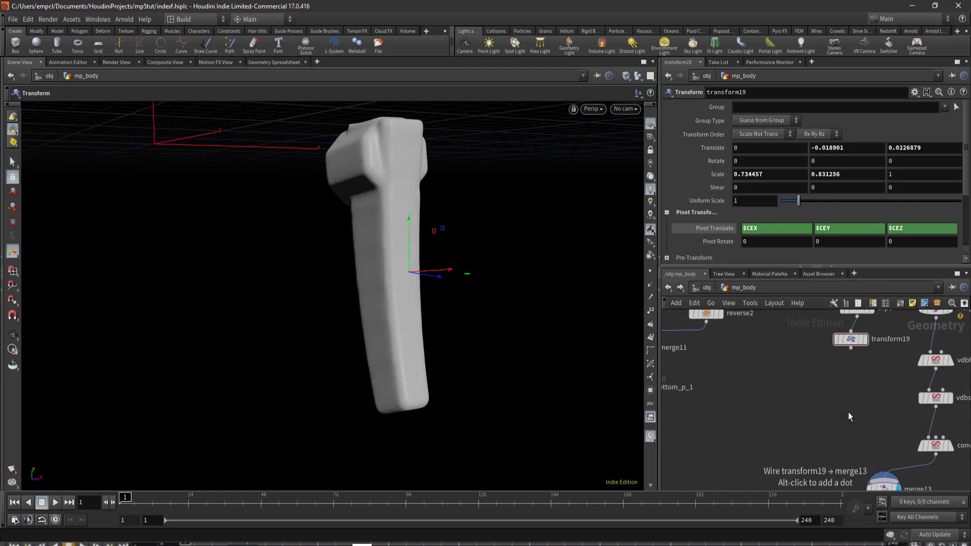
middle_drag(848, 411, 873, 452)
click(891, 382)
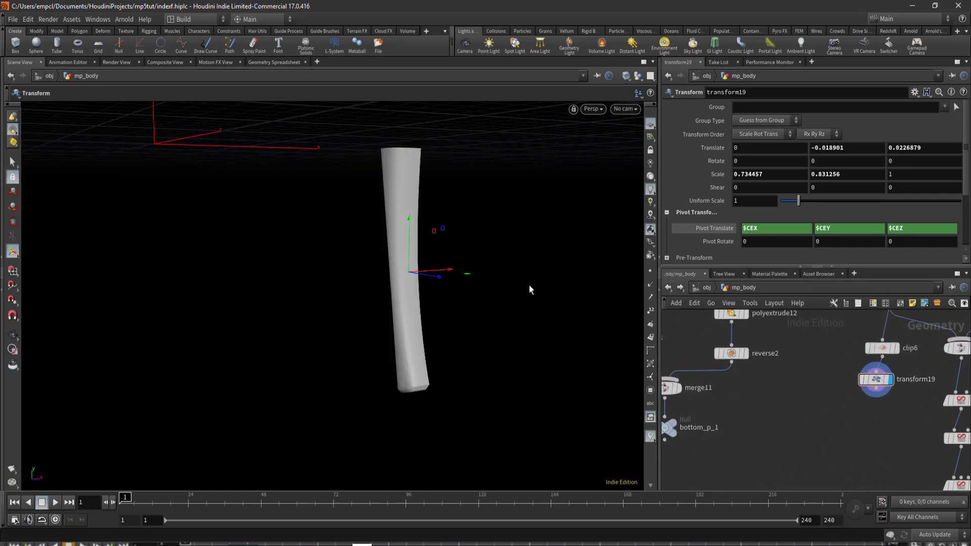
key(Escape)
mouse_move(494, 255)
mouse_down()
mouse_move(607, 262)
mouse_move(353, 184)
mouse_move(399, 191)
mouse_up()
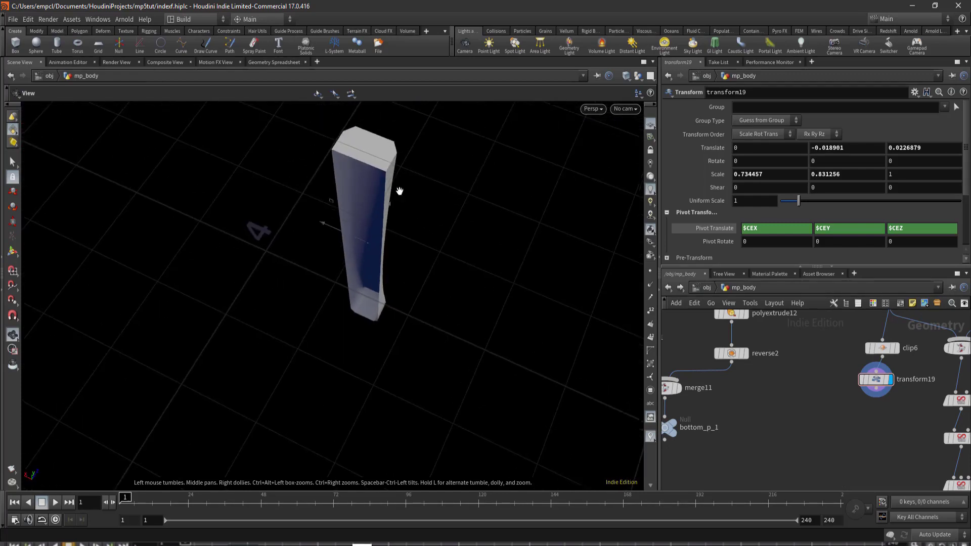
- Add a VDB from Polygons node (vdbfrompolygons2) under transform19 and display it
key(Tab)
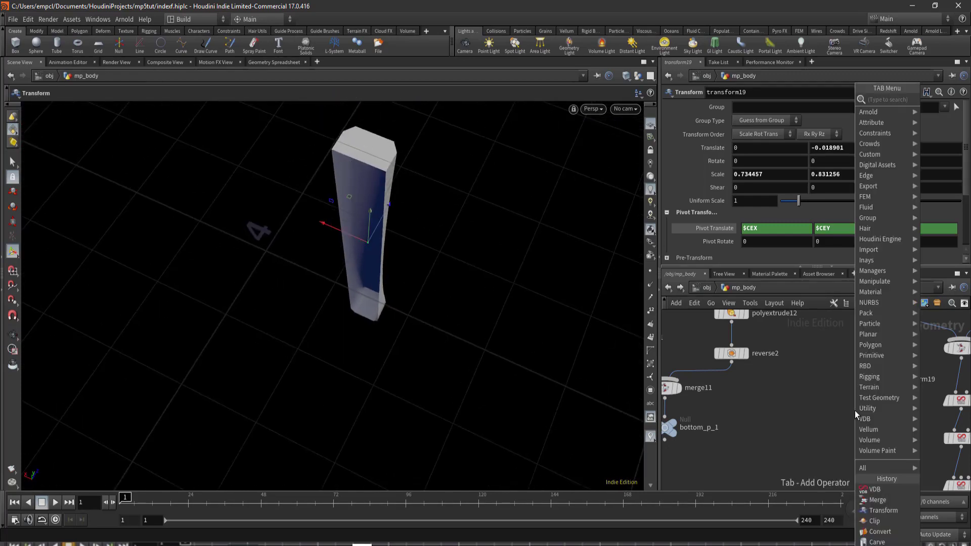
text(vdb)
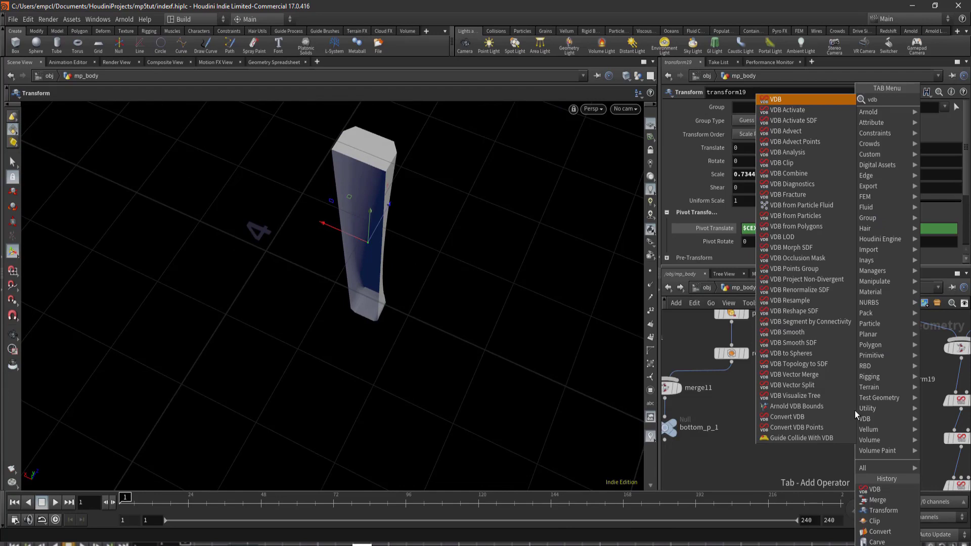
text(fr)
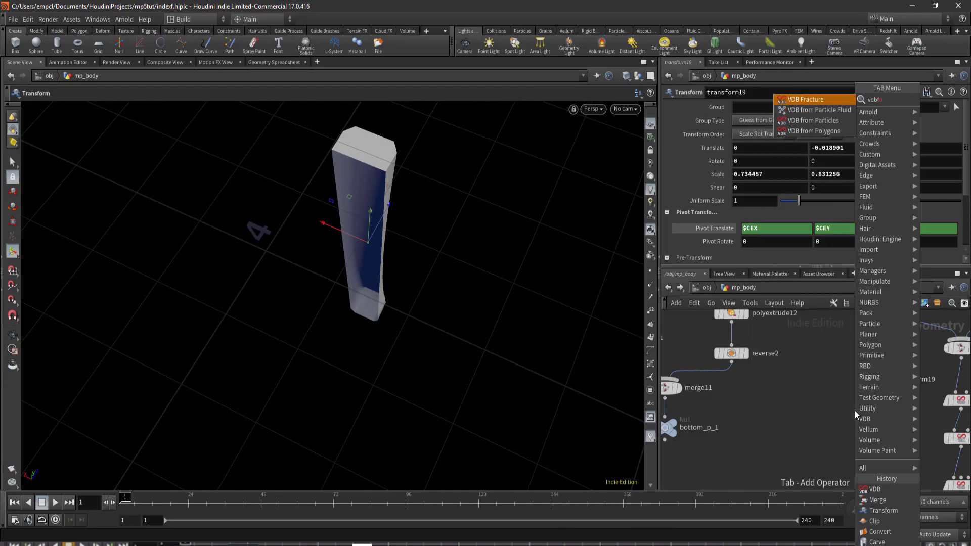
key(Down)
key(Down)
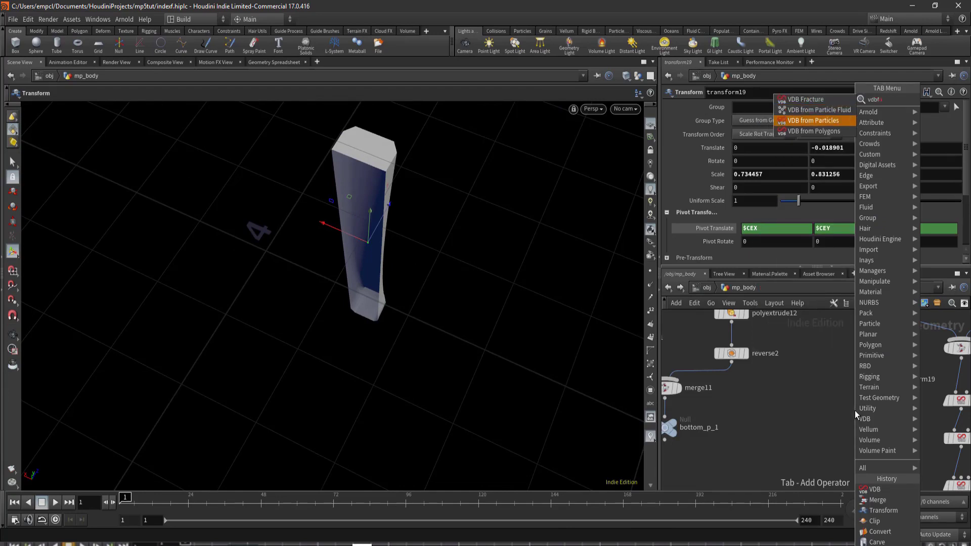
key(Down)
key(Return)
click(866, 426)
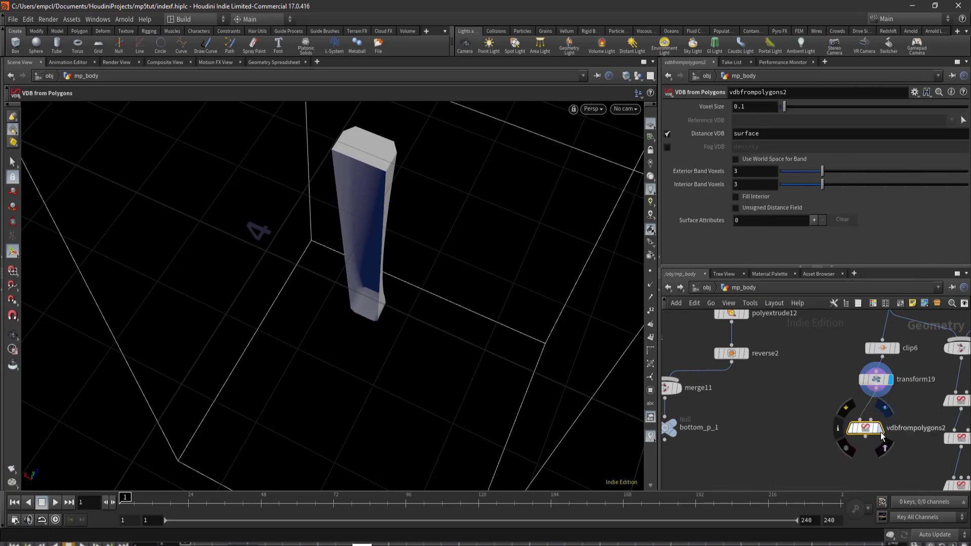
click(879, 428)
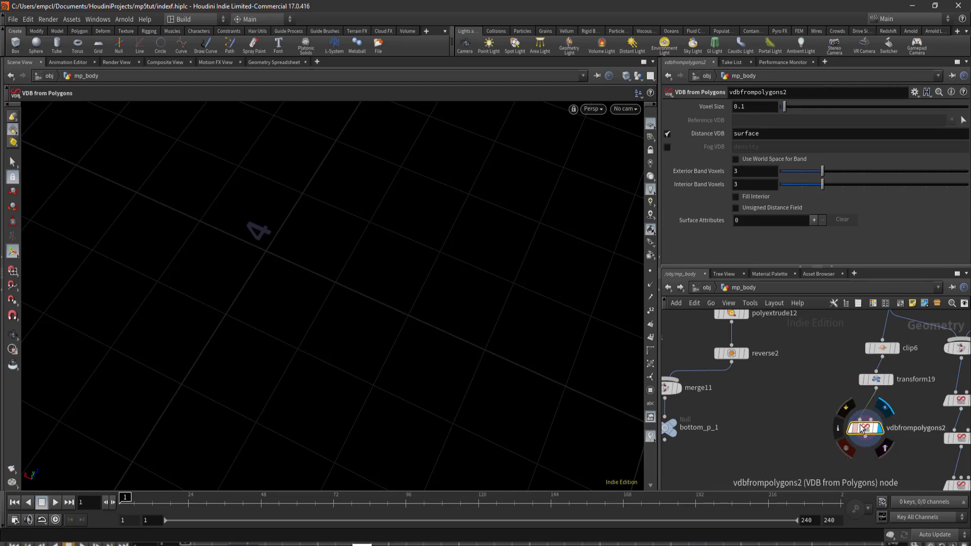
drag(861, 427, 857, 447)
- Insert a PolyFill node between transform19 and vdbfrompolygons2 to cap the stock
key(Tab)
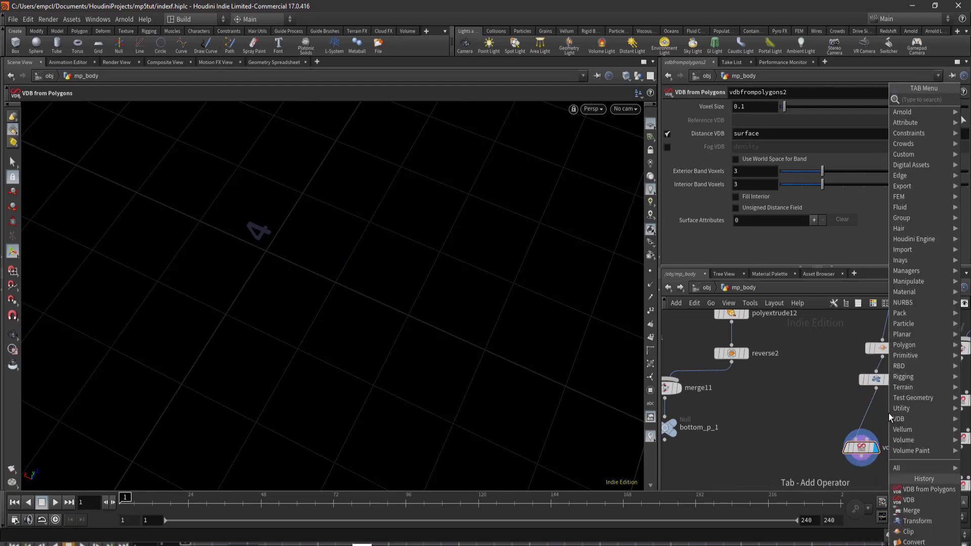
text(pi)
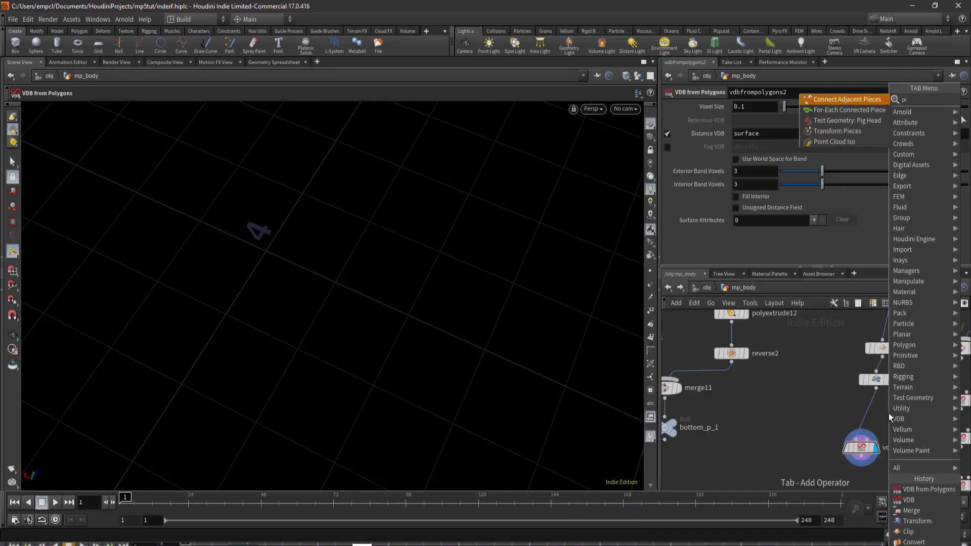
key(BackSpace)
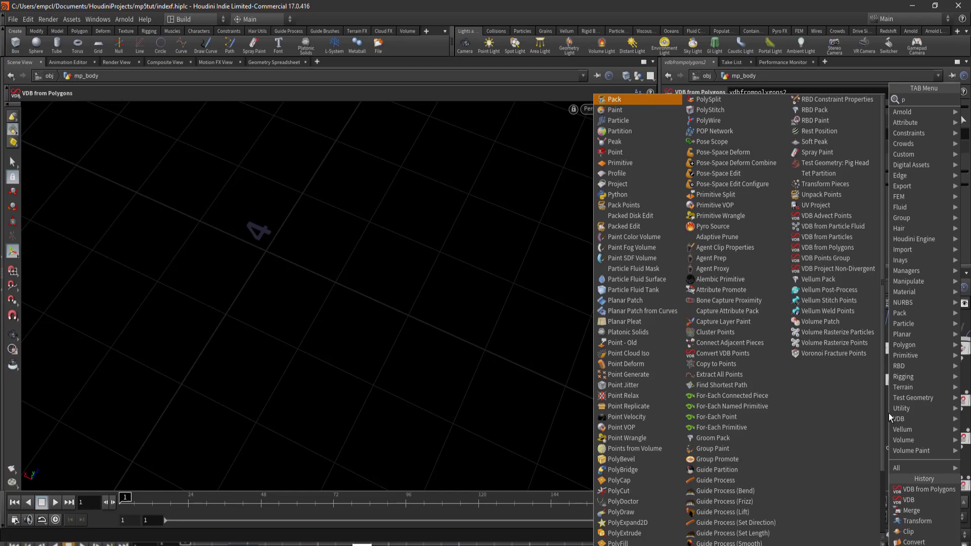
text(l)
key(BackSpace)
key(BackSpace)
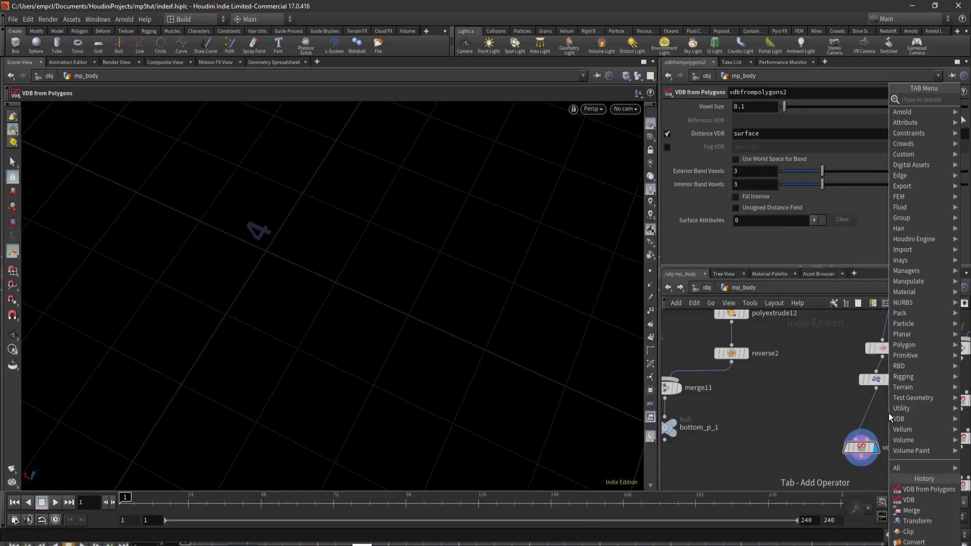
text(poly)
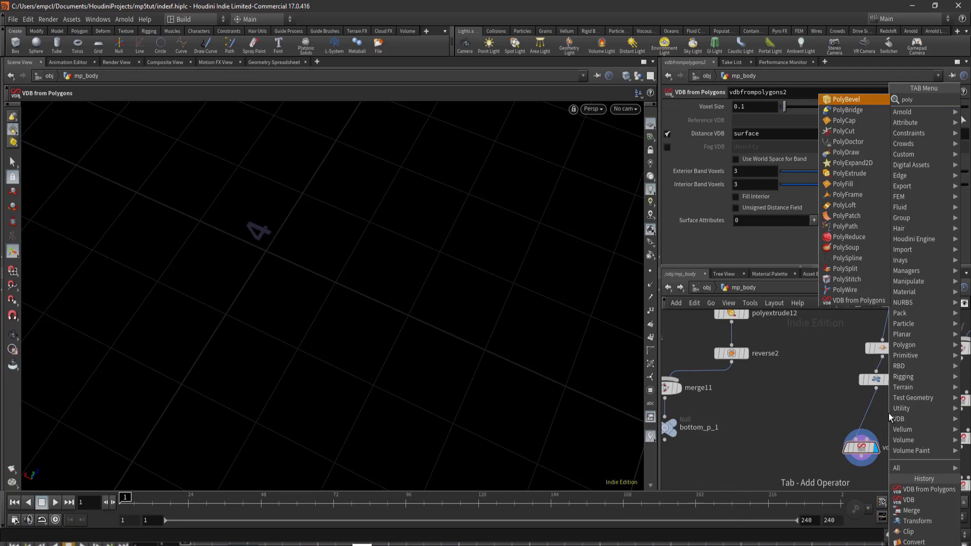
text(f)
key(Return)
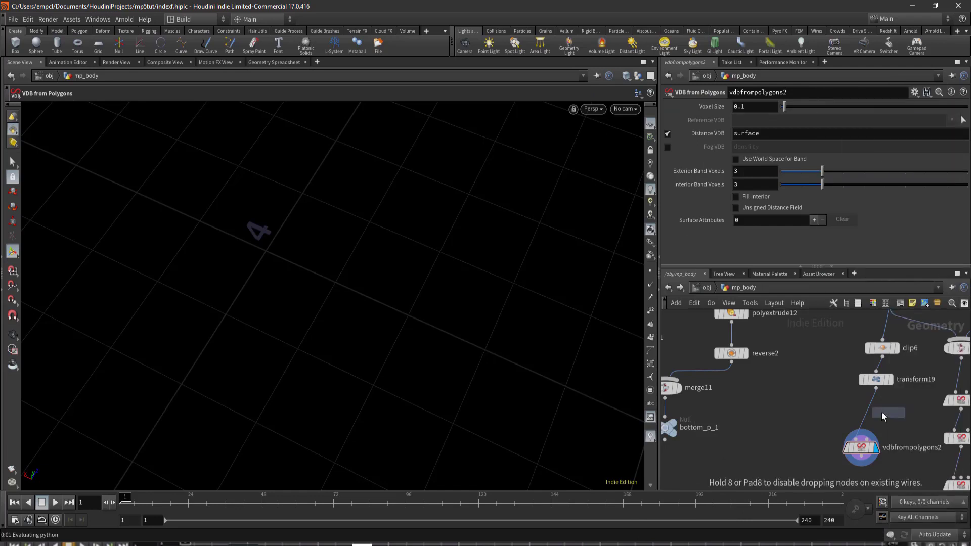
click(867, 412)
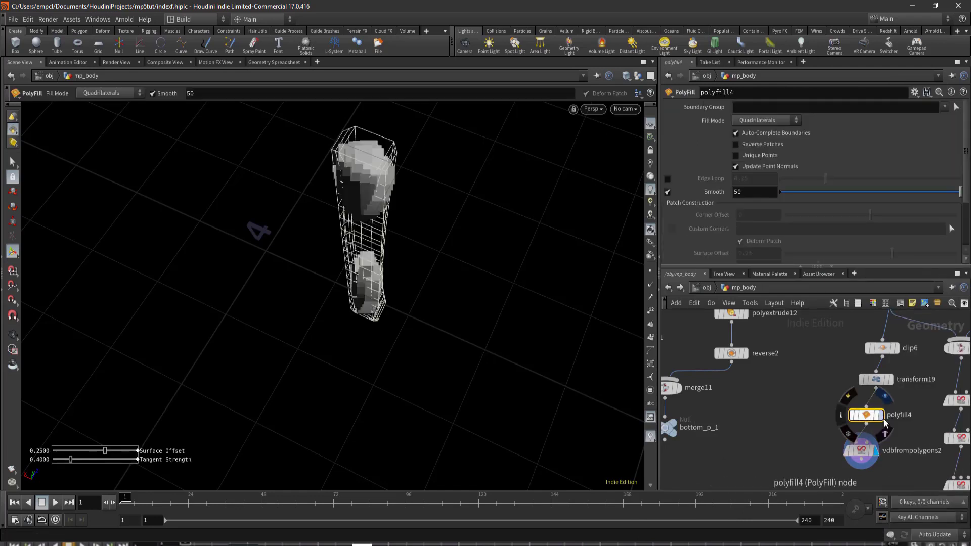
- Display vdbfrompolygons2 at voxel size 0.02 and orbit around the smooth VDB column
drag(579, 397, 534, 284)
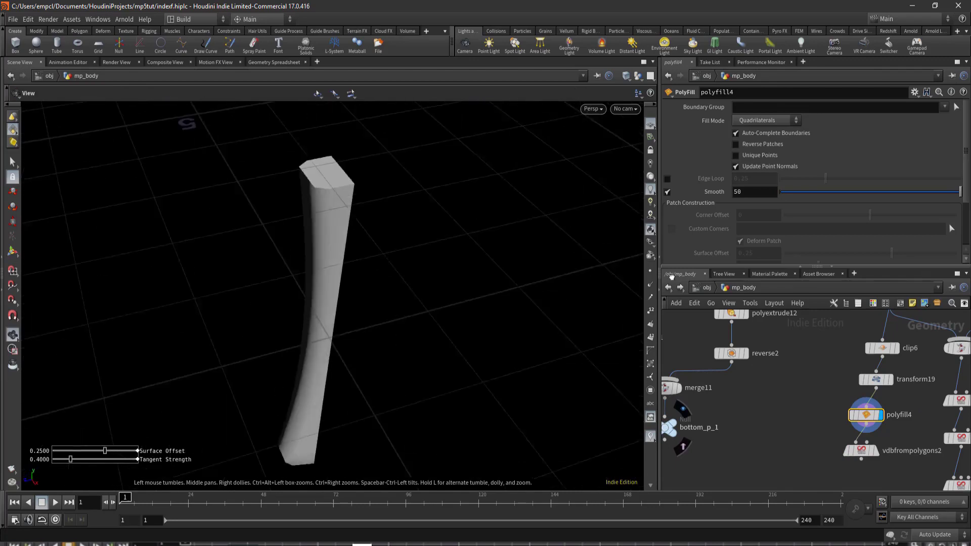
click(877, 450)
click(860, 450)
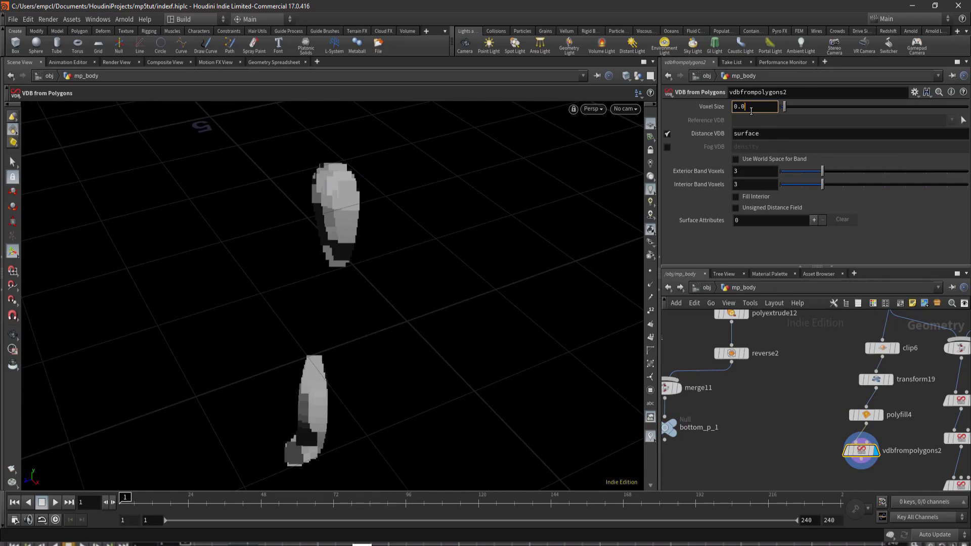
drag(274, 251, 479, 215)
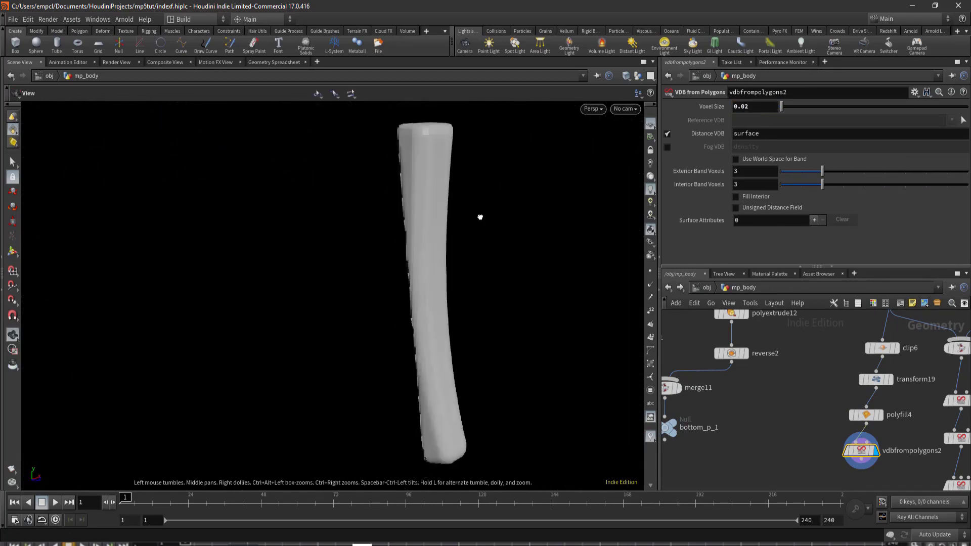
mouse_move(461, 271)
mouse_down()
mouse_move(548, 282)
mouse_move(536, 275)
mouse_up()
key(Escape)
mouse_move(504, 303)
mouse_down()
mouse_move(355, 329)
mouse_move(386, 292)
mouse_up()
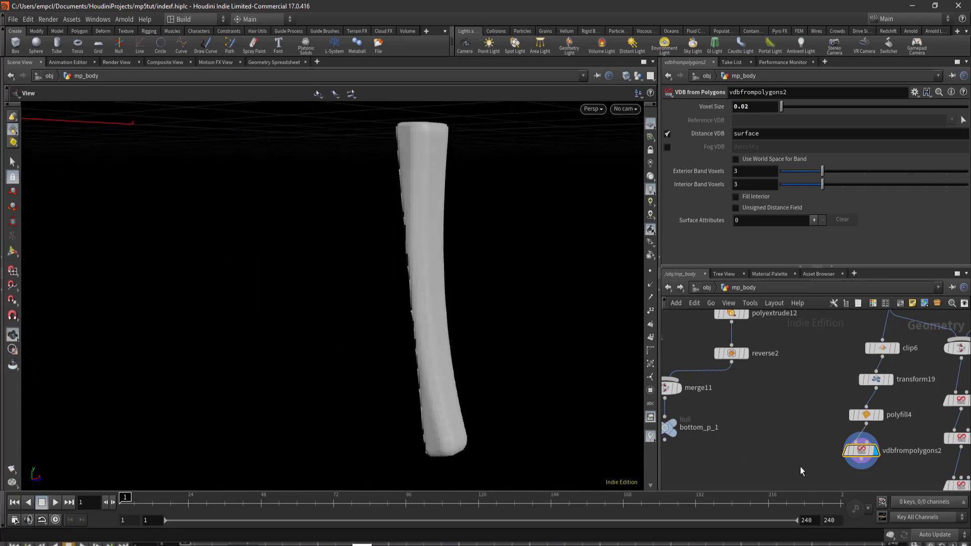
- Bring the lower network into view and start adding a new Box node there
middle_drag(799, 466, 800, 399)
drag(850, 405, 861, 408)
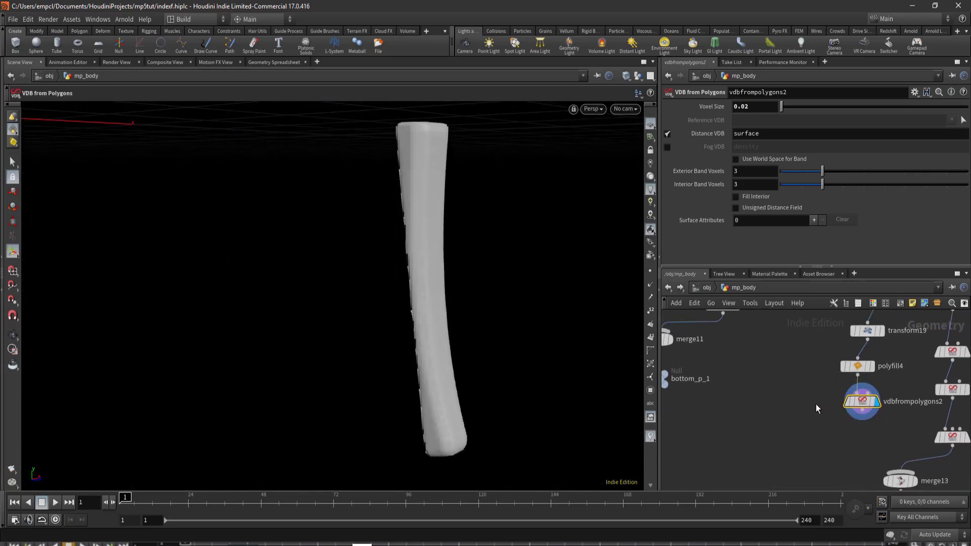
key(Tab)
text(vdb)
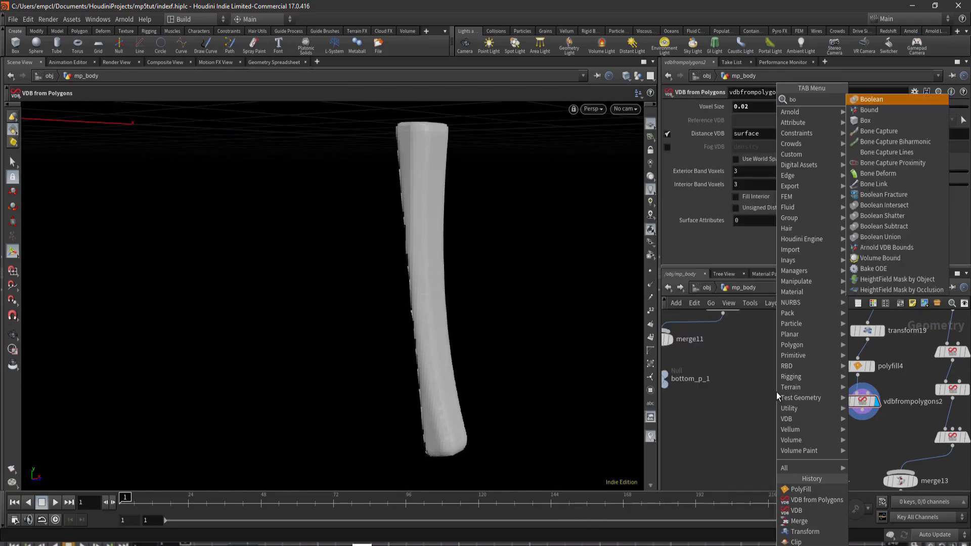
key(Return)
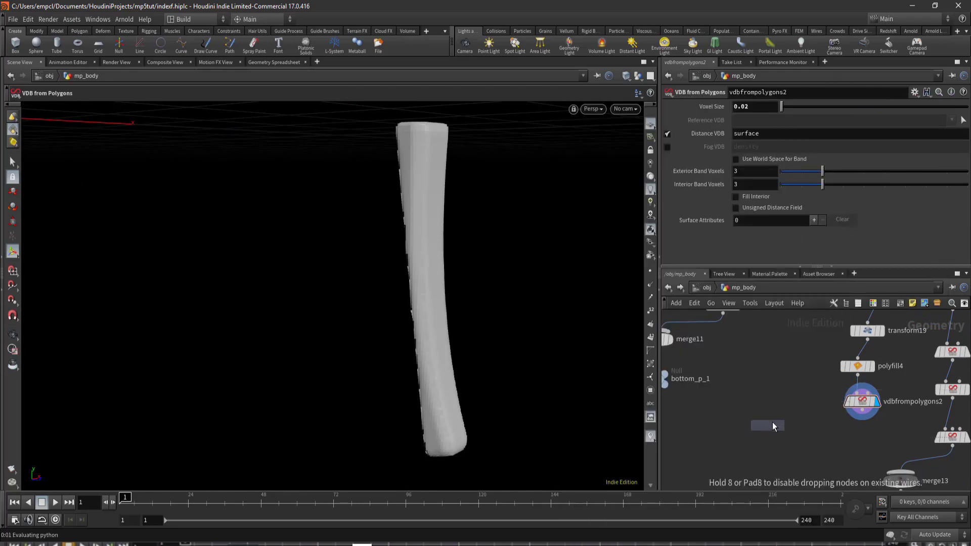
- Place a new Box node (box3) and display it in the viewport
click(780, 409)
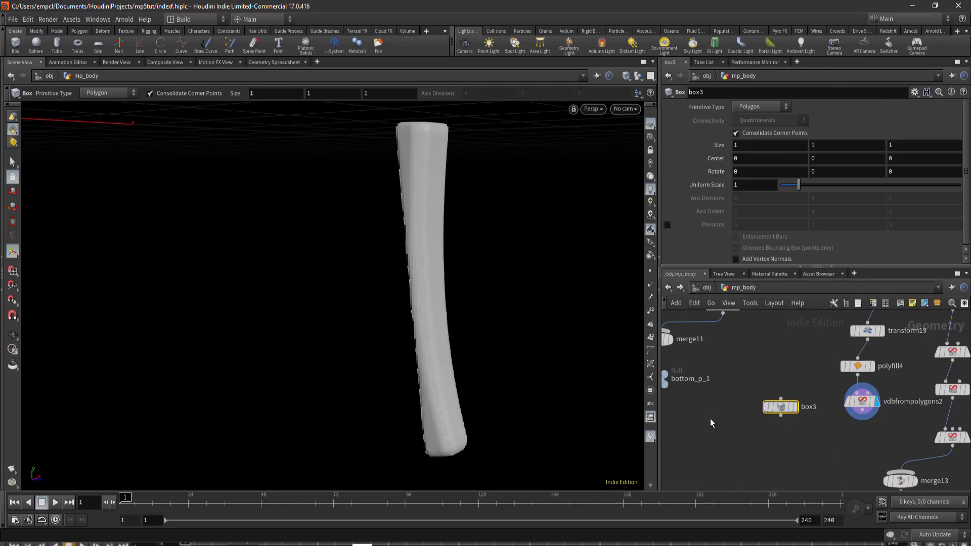
scroll(527, 396, down, 3)
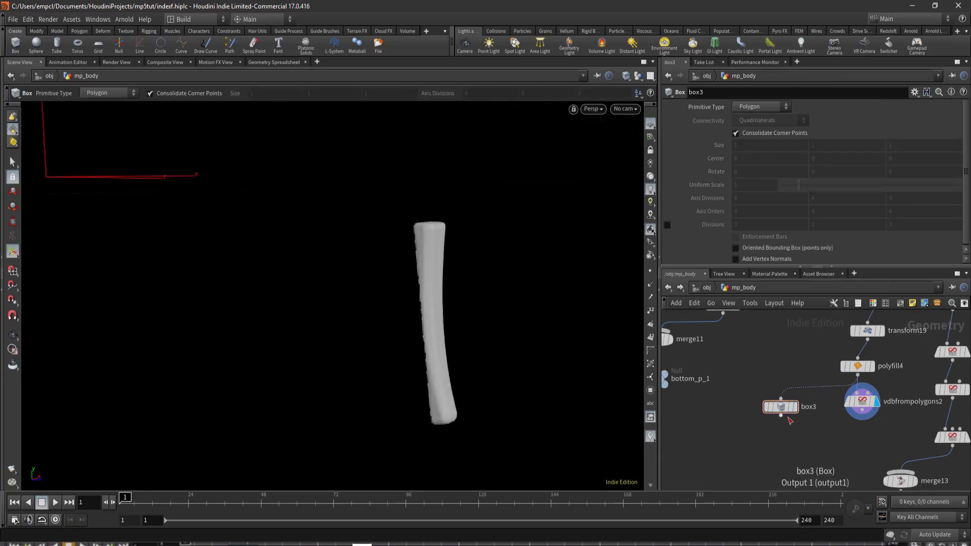
click(793, 406)
alt+drag(559, 308, 489, 329)
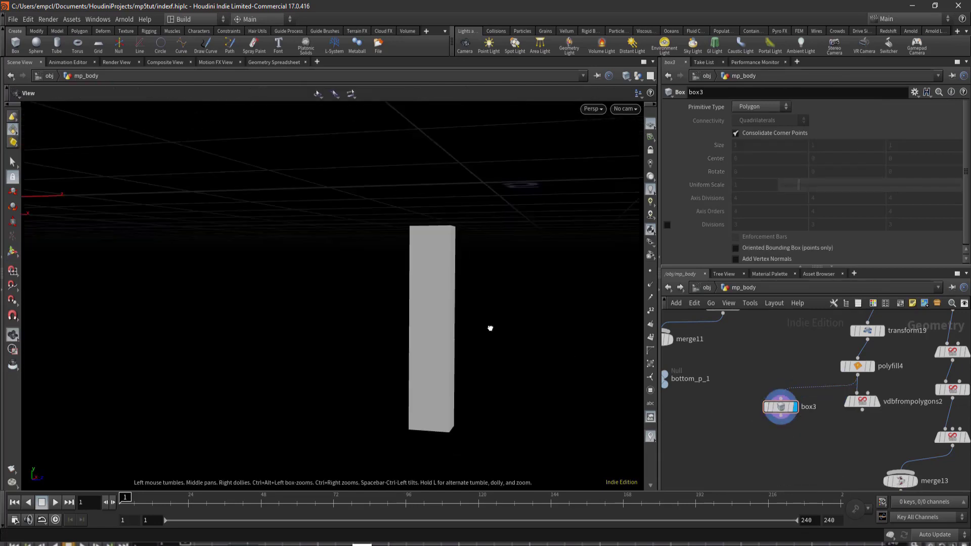
- Add a Transform node (transform20) under box3 with its pivot at the box's centroid
key(Tab)
text(trans)
key(Return)
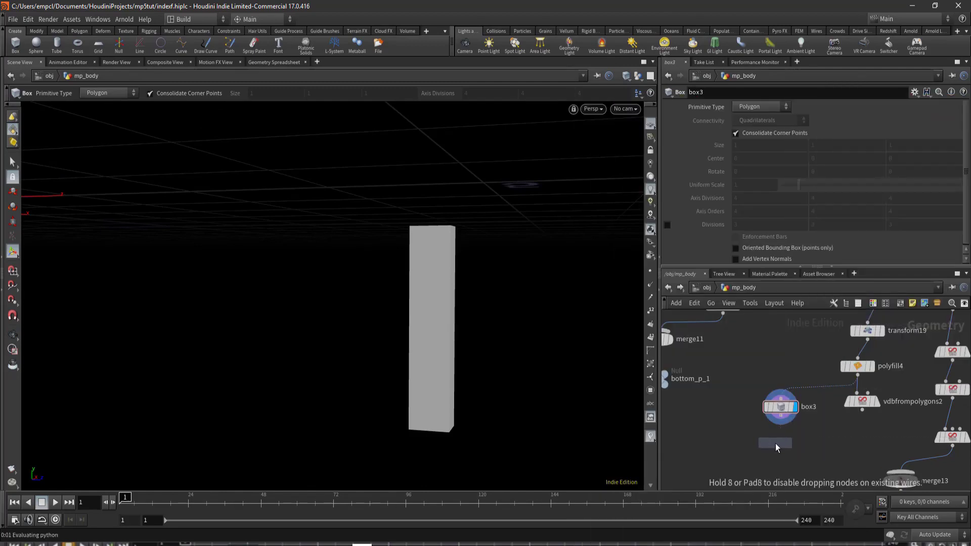
click(775, 443)
drag(445, 384, 416, 394)
key(Return)
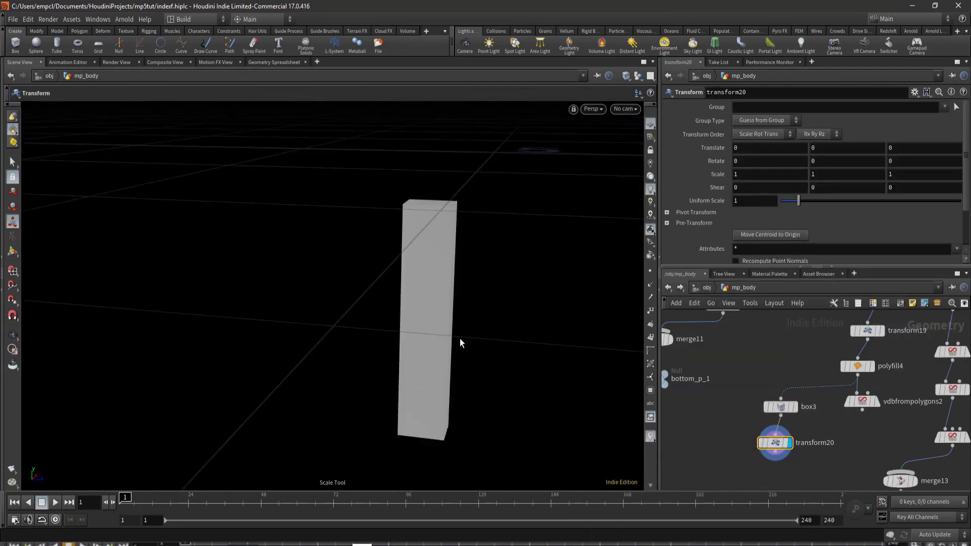
click(915, 92)
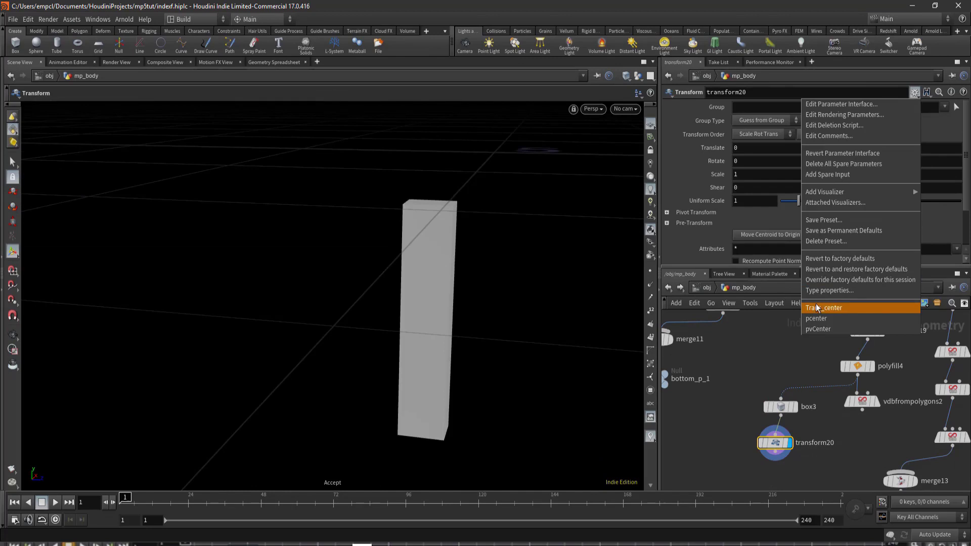
click(816, 318)
- Squash the box to Y scale 0.01, turning it into a thin slab plate
drag(428, 269, 427, 308)
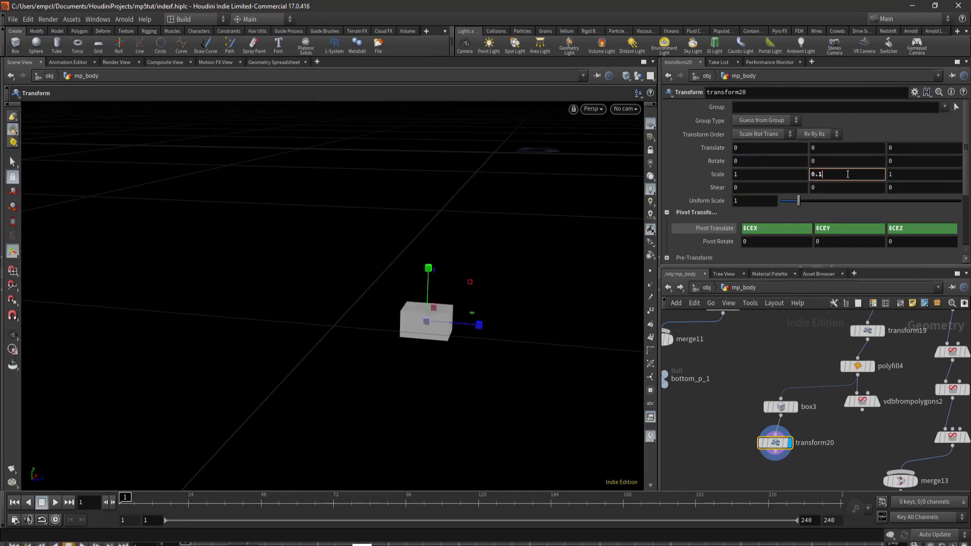
text(5)
key(Return)
key(BackSpace)
text(1)
key(Return)
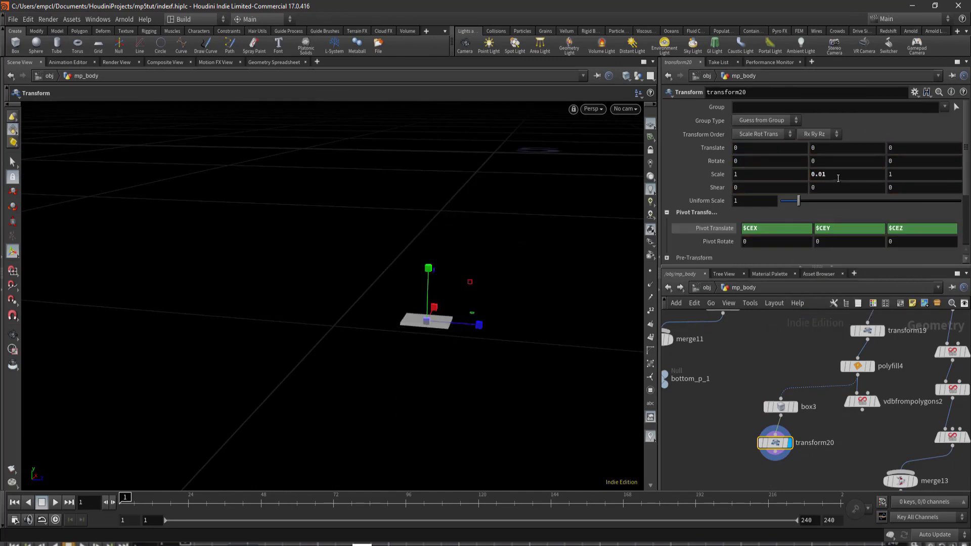
scroll(440, 341, up, 3)
drag(780, 407, 757, 389)
drag(775, 442, 760, 442)
key(Tab)
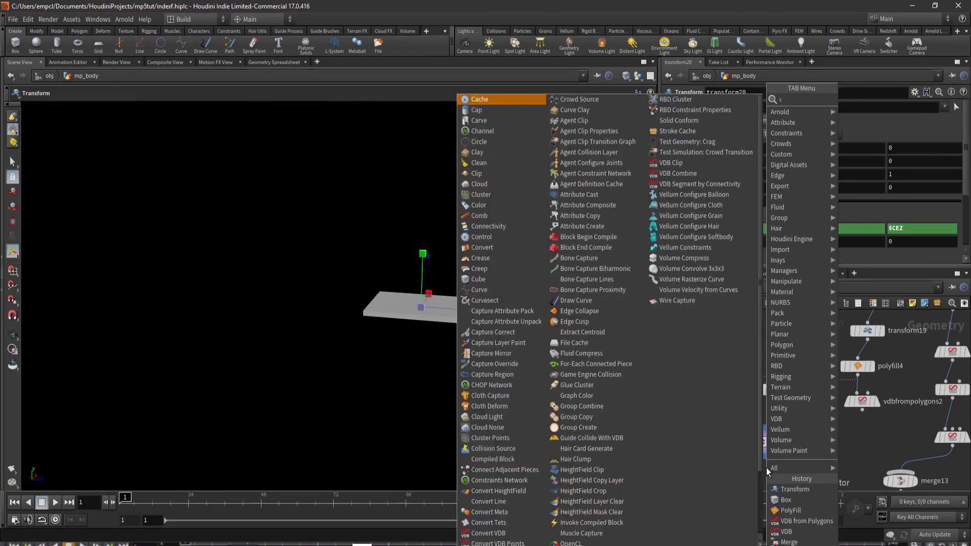
- Add a Copy and Transform node below transform20, stacking slab copies 0.02 apart in Y
text(copy)
key(Return)
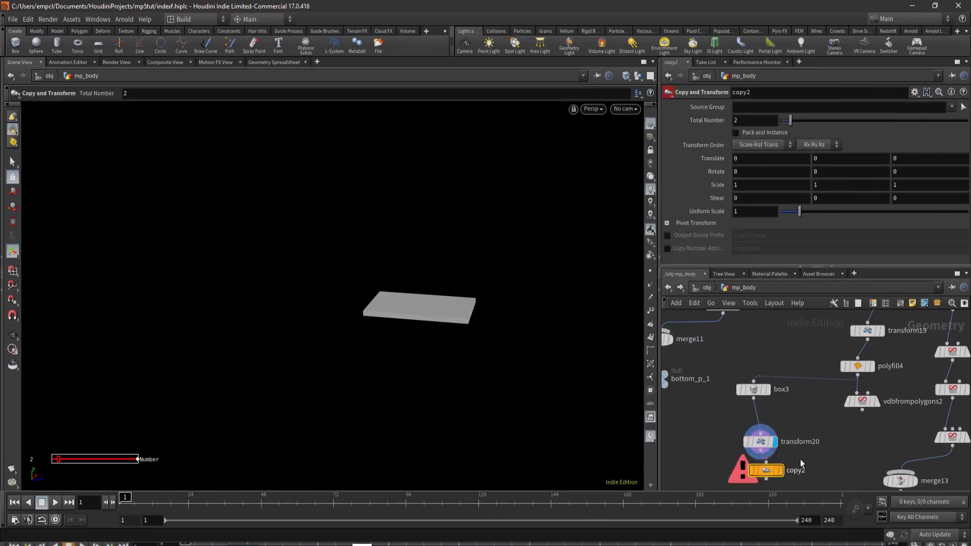
click(791, 457)
drag(790, 120, 967, 121)
mouse_move(903, 158)
middle_down()
mouse_move(943, 159)
mouse_move(905, 159)
middle_up()
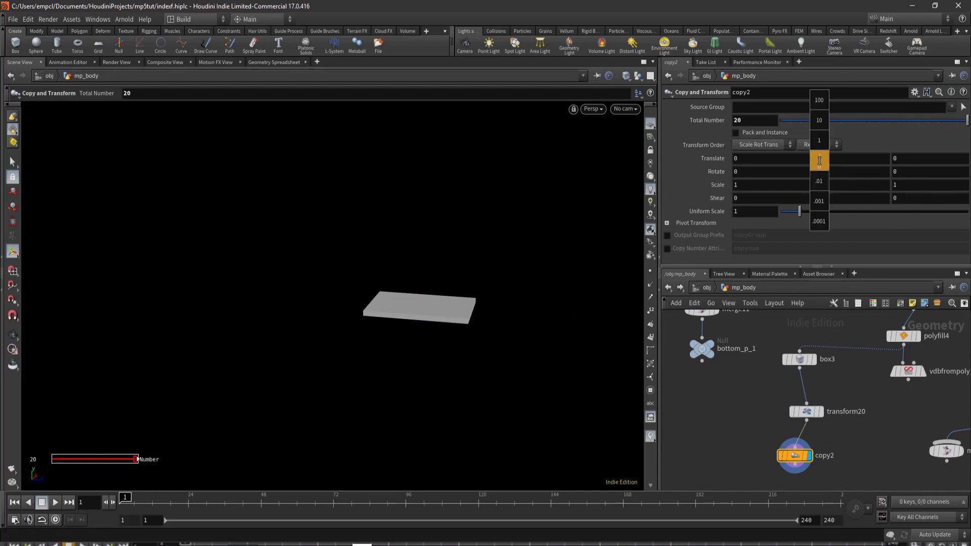
middle_drag(819, 158, 854, 159)
mouse_move(431, 230)
mouse_down()
mouse_move(455, 227)
mouse_move(401, 195)
mouse_up()
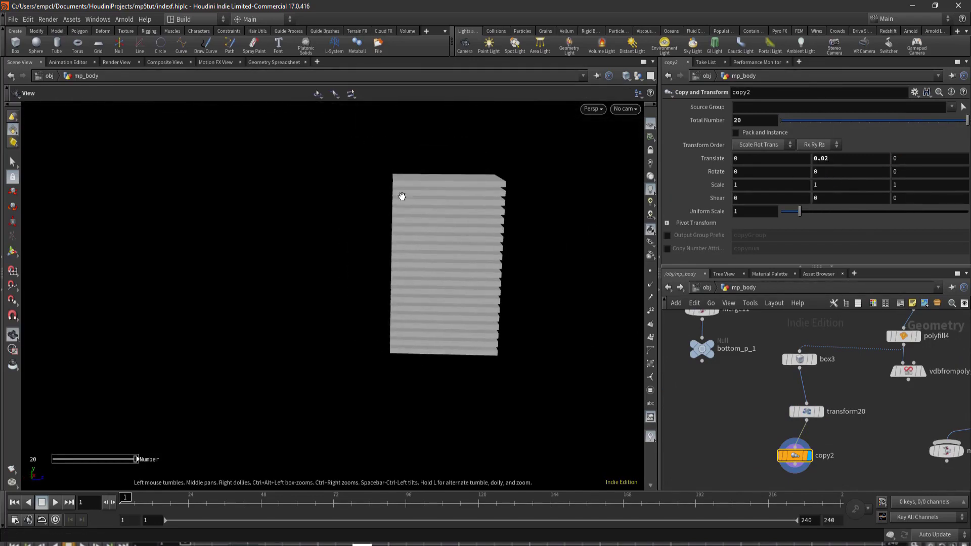
key(Return)
- Show the stock VDB as a wireframe reference alongside the slab stack
click(893, 349)
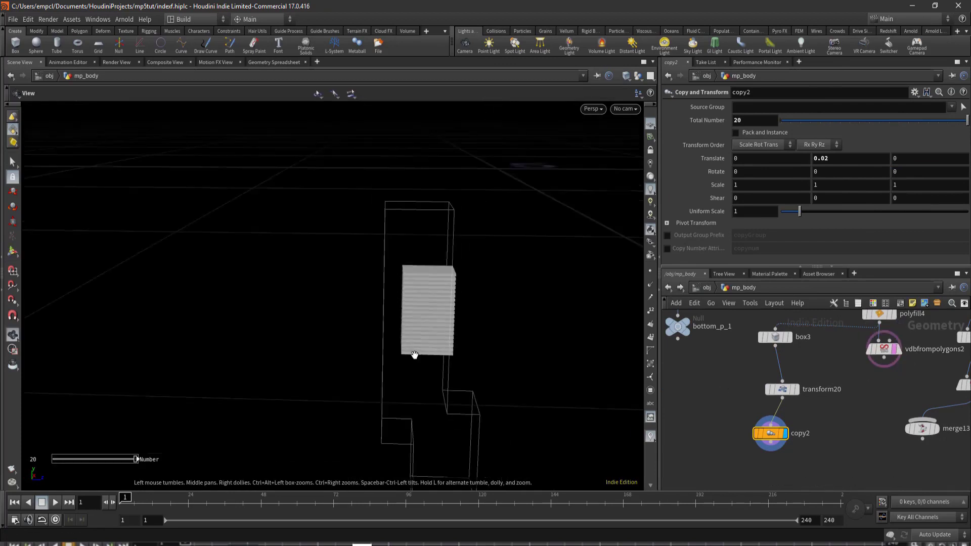
click(864, 365)
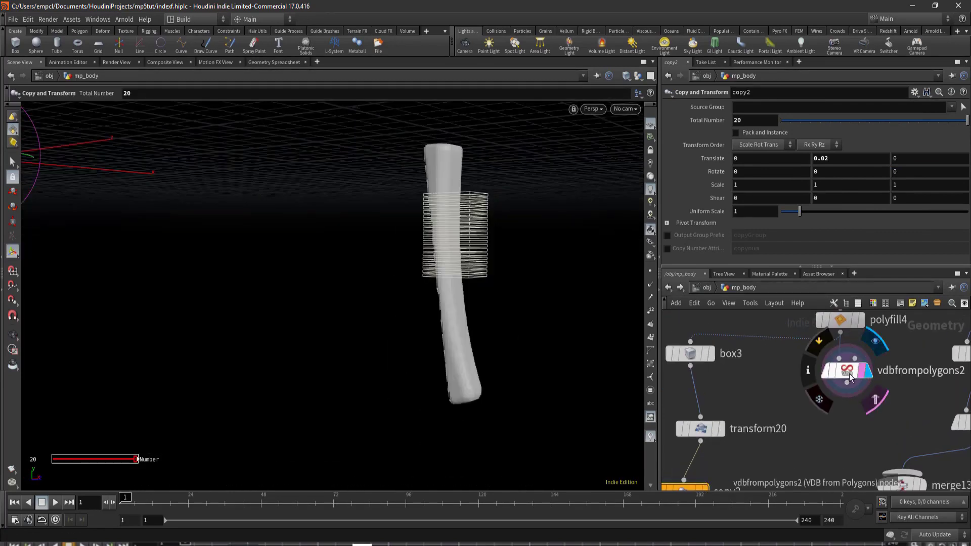
scroll(773, 480, up, 3)
middle_drag(878, 340, 867, 373)
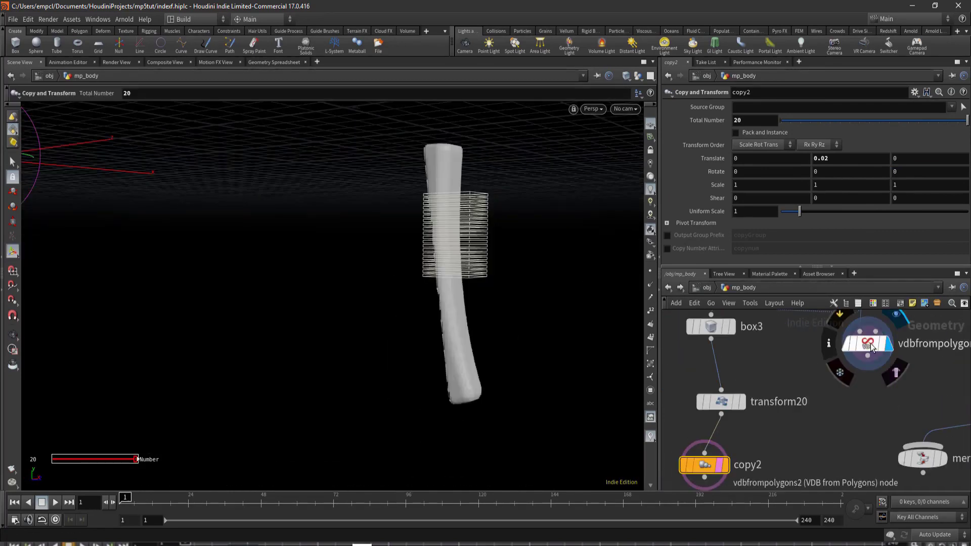
- Move the slab down to the stock's lower end and line the stack up with it
click(721, 402)
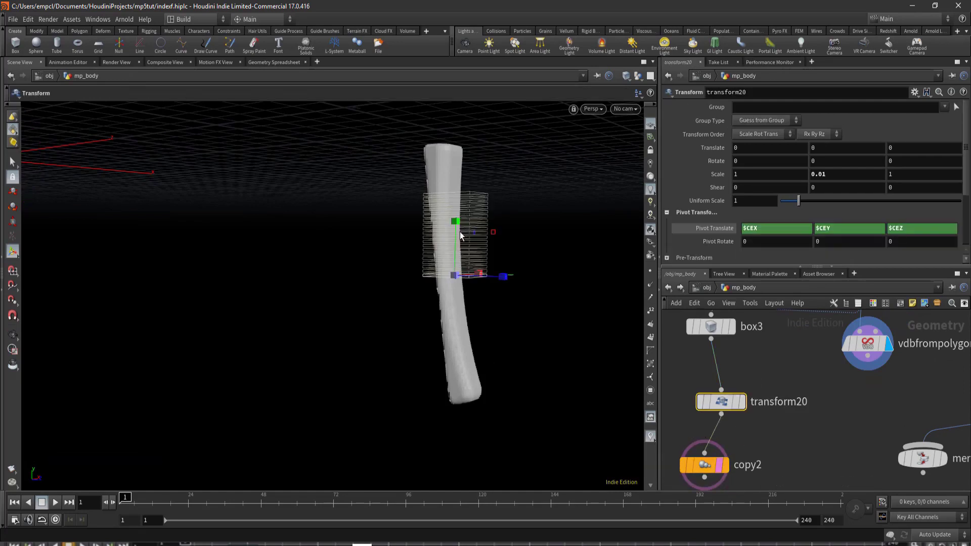
key(t)
drag(460, 235, 515, 396)
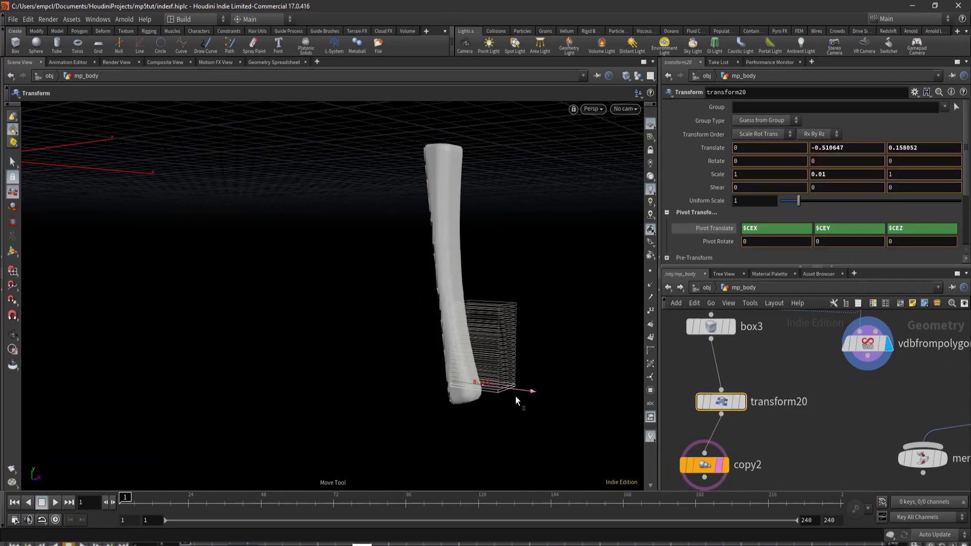
scroll(515, 396, up, 2)
scroll(520, 386, up, 2)
scroll(531, 394, up, 1)
scroll(520, 401, up, 1)
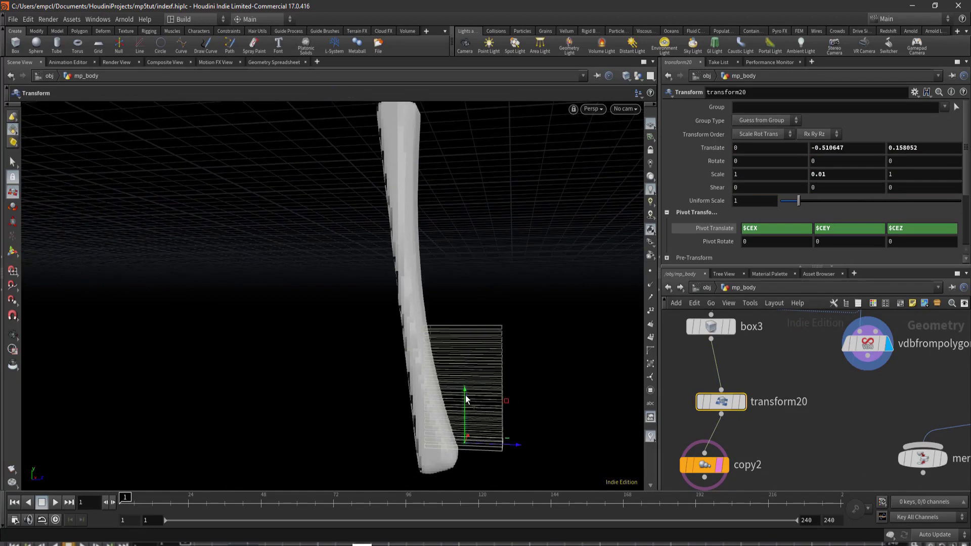
drag(512, 445, 521, 445)
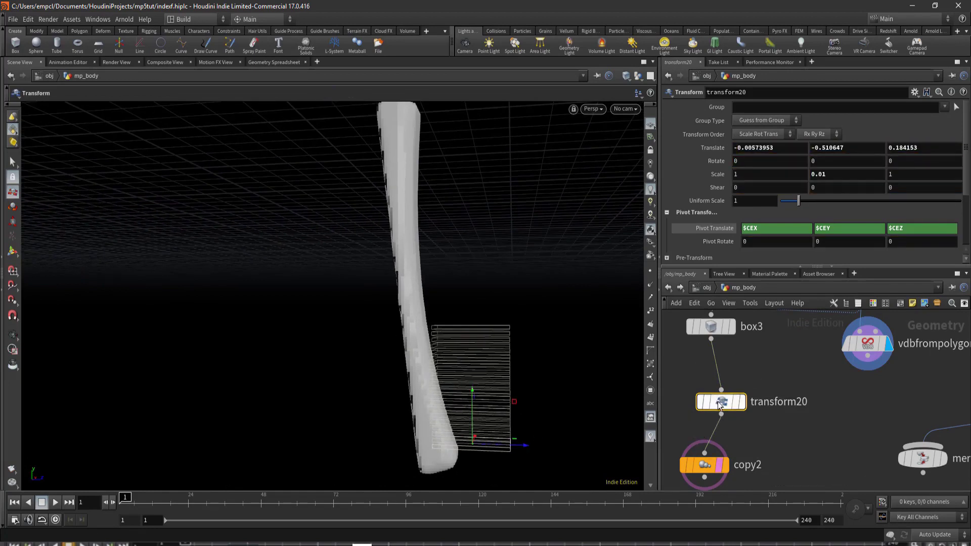
- Try copy counts of 80, 30, 50 and 60, settling on 55 copies
click(708, 423)
click(746, 122)
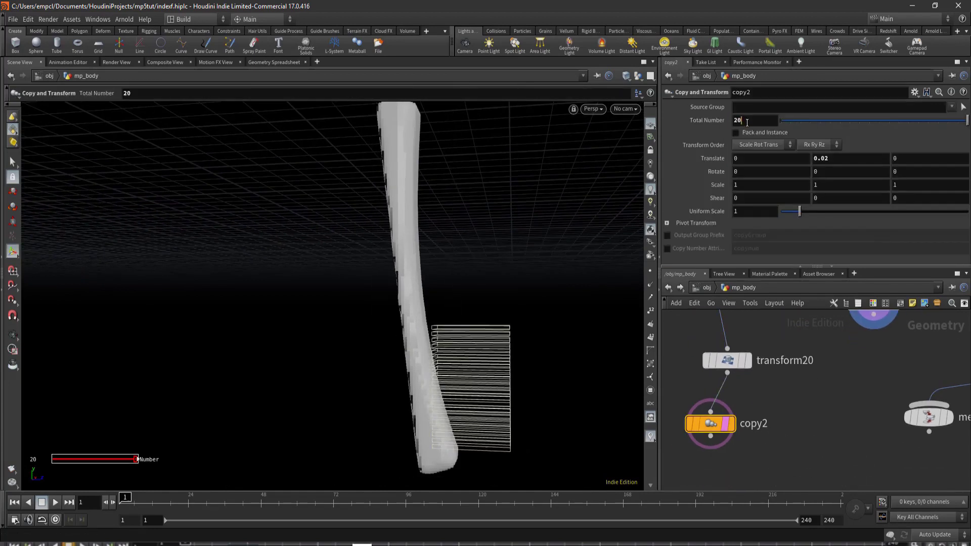
key(Return)
scroll(481, 169, up, 2)
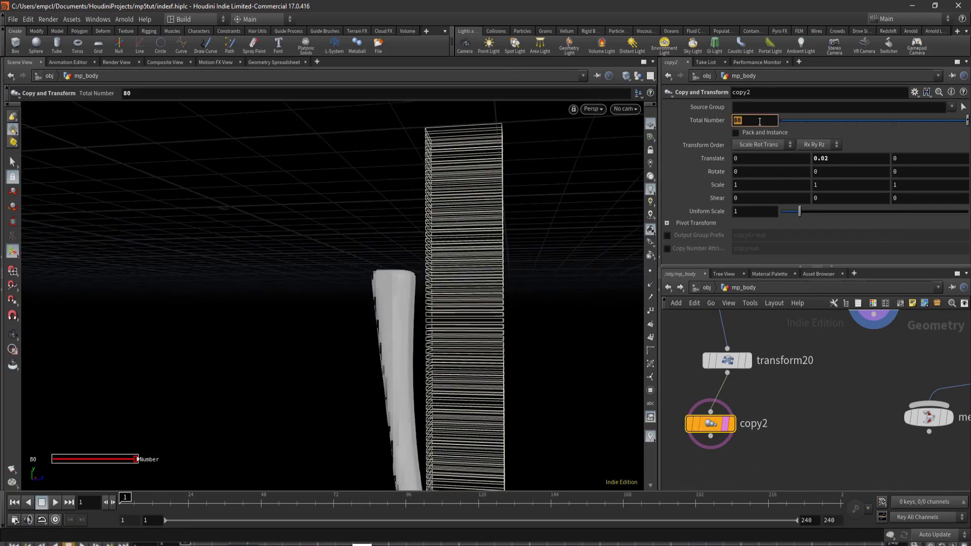
key(Return)
text(0)
key(Return)
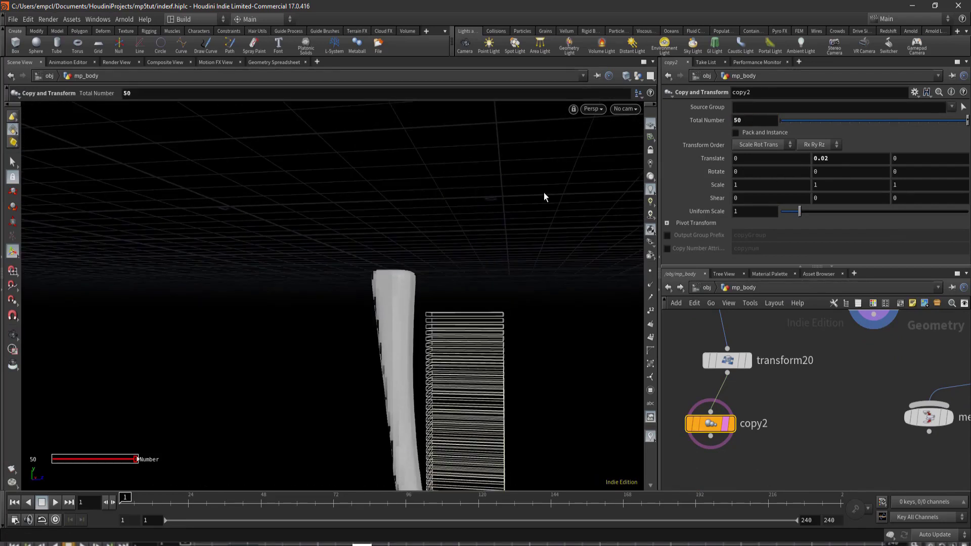
drag(544, 197, 314, 206)
text(60)
key(Return)
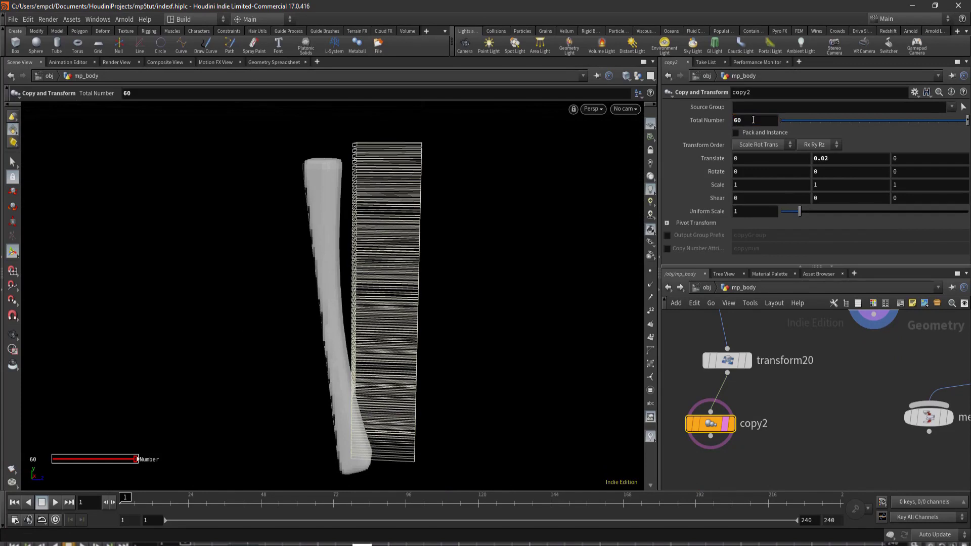
text(55)
key(Return)
drag(568, 208, 469, 239)
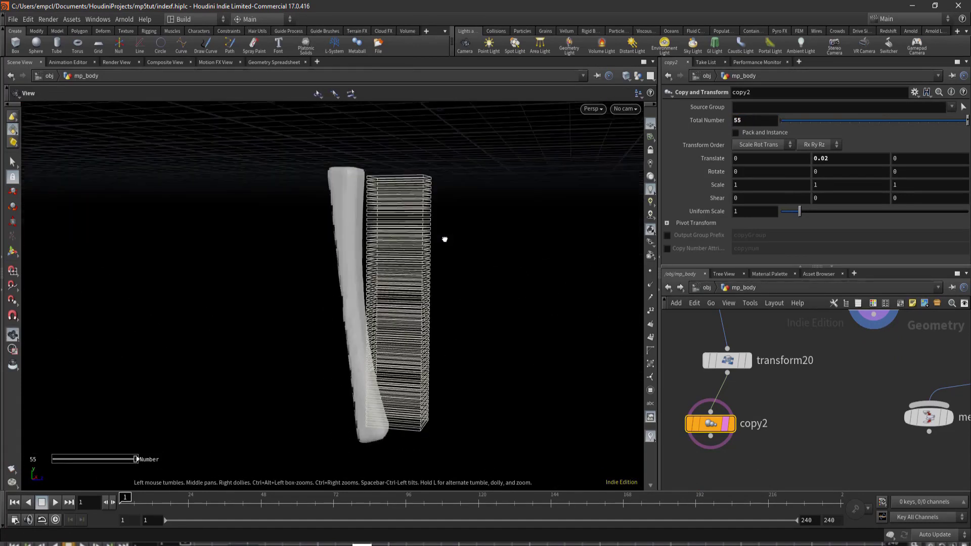
- Rotate the slab transform so the stack tilts to follow the stock's angle
click(749, 416)
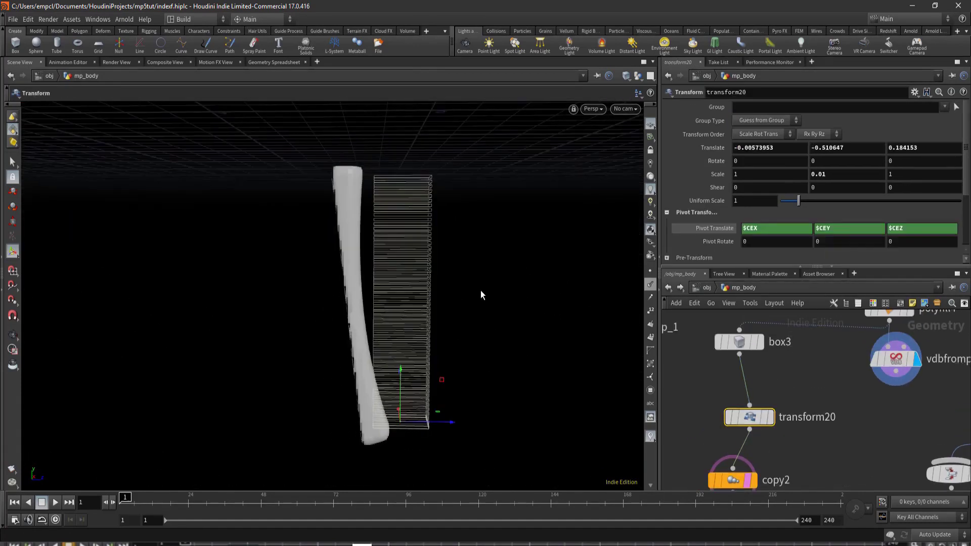
key(r)
mouse_move(429, 365)
mouse_down()
mouse_move(422, 405)
mouse_move(421, 389)
mouse_move(561, 311)
mouse_up()
key(Escape)
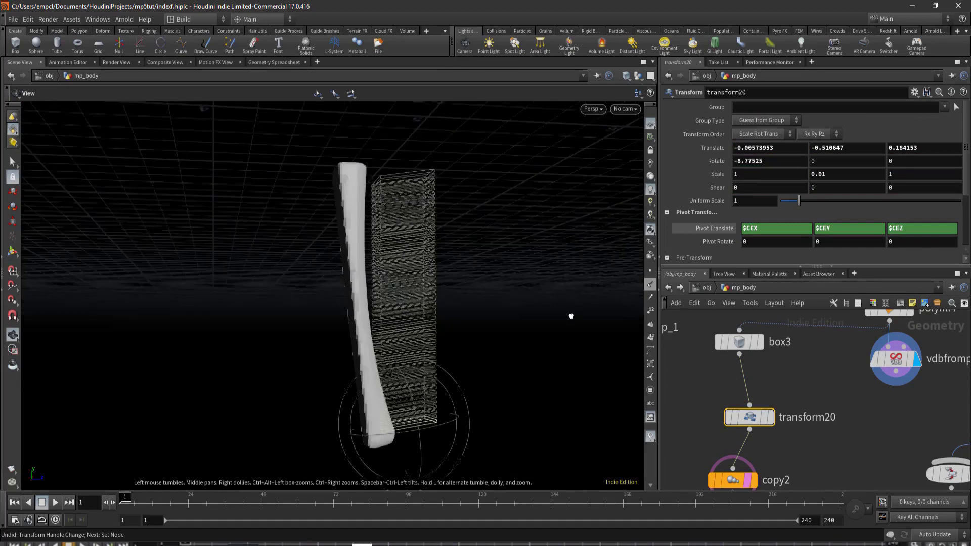
- Give copy2 a Translate Z offset of -0.003 so the copies lean slightly
click(738, 461)
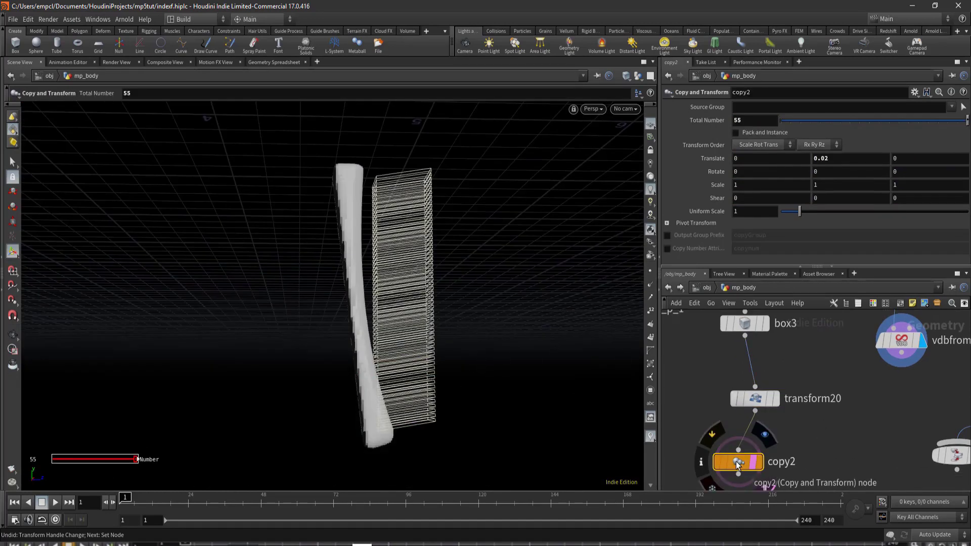
middle_drag(928, 158, 910, 198)
key(Escape)
mouse_move(354, 354)
mouse_down()
mouse_move(76, 347)
mouse_move(499, 364)
mouse_up()
scroll(498, 365, up, 5)
scroll(809, 394, down, 3)
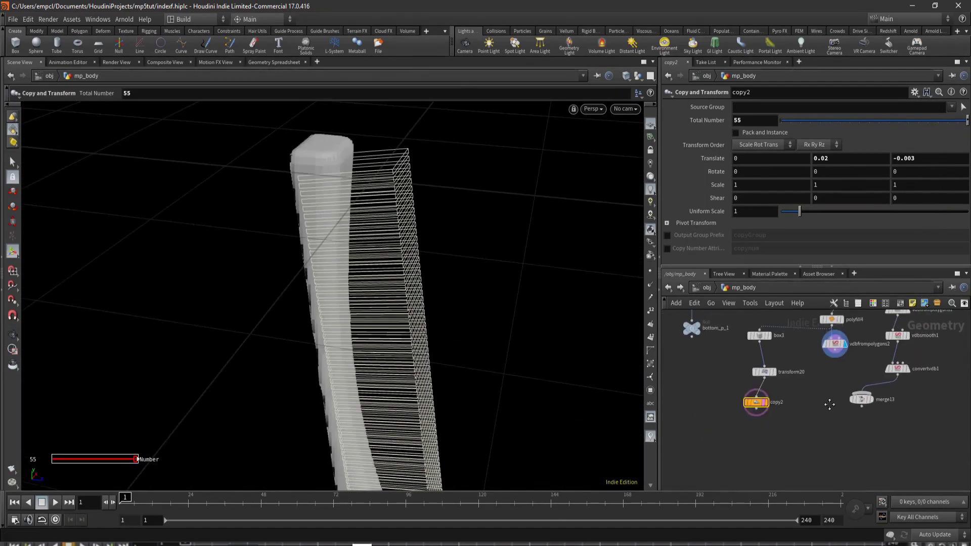
- Convert copy2's slab stack with a VDB from Polygons node at voxel size 0.001
click(807, 419)
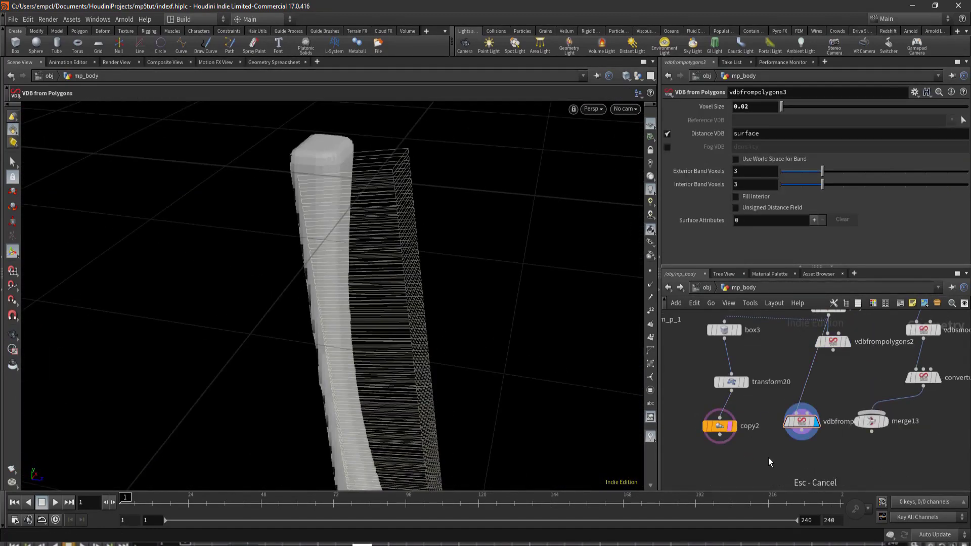
mouse_move(719, 434)
mouse_down()
mouse_move(801, 411)
mouse_move(763, 452)
mouse_up()
click(762, 108)
text(0.001)
key(Return)
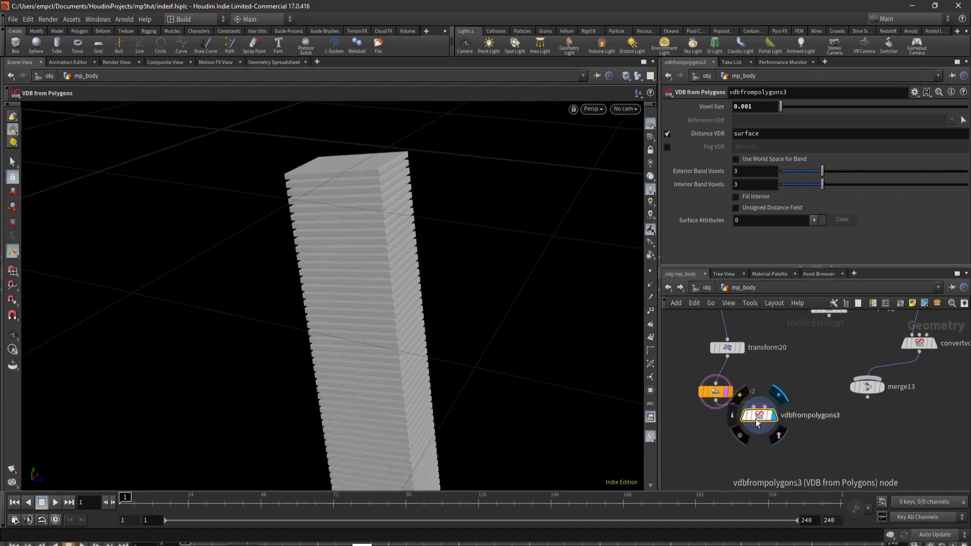
- Add a VDB Combine node and wire vdbfrompolygons3 into it
mouse_move(833, 323)
mouse_down()
mouse_move(831, 409)
mouse_move(808, 399)
mouse_up()
key(Tab)
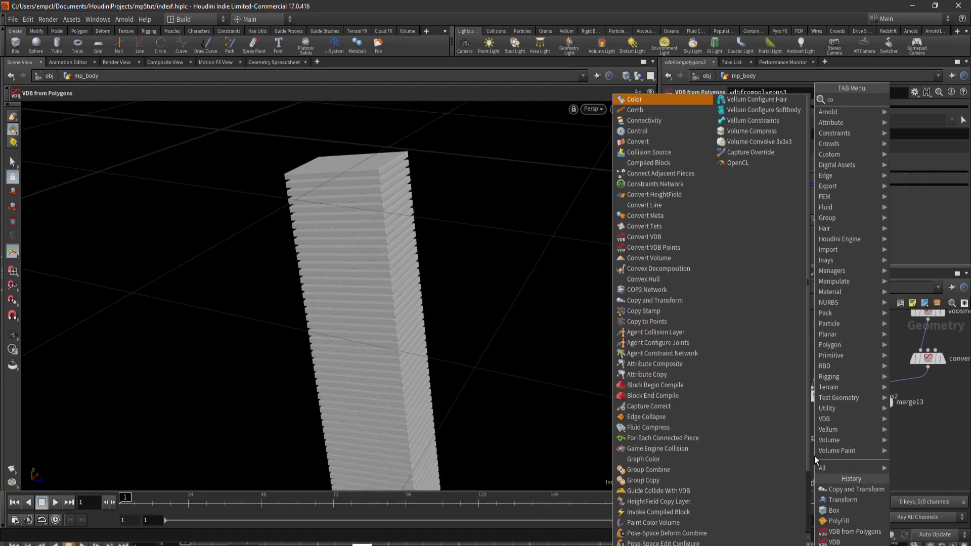
text(vdb combine)
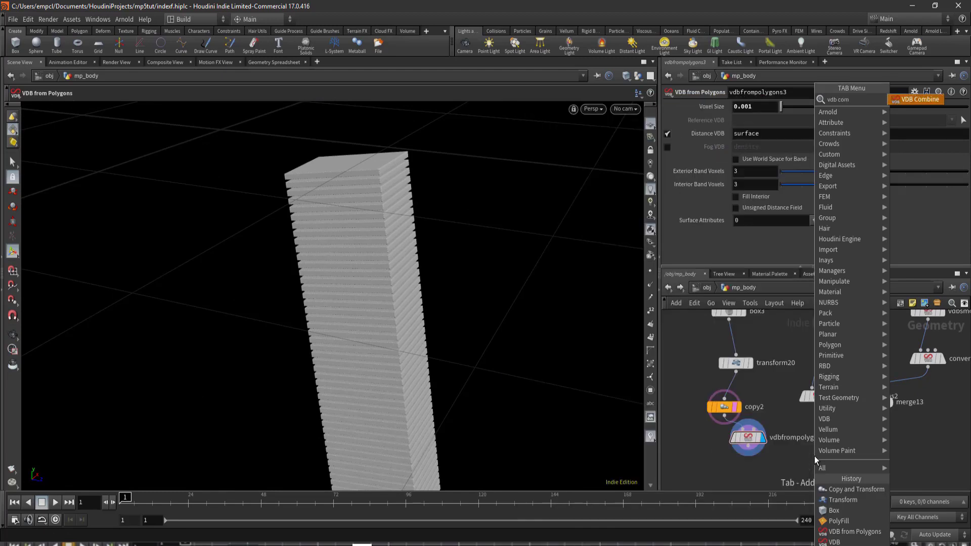
key(Return)
click(814, 456)
drag(810, 449, 747, 456)
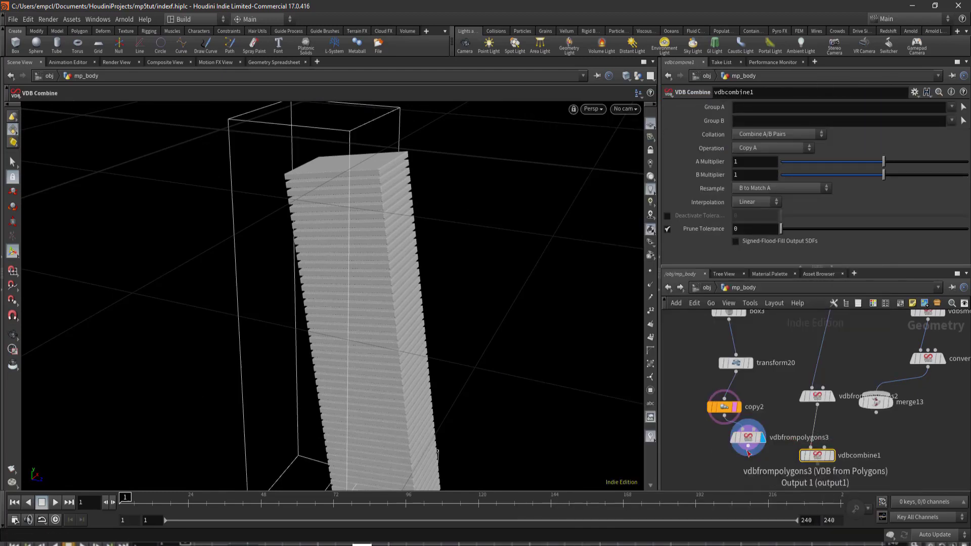
- Wire the stock VDB into vdbcombine1, display it, and set Operation to SDF Difference
drag(819, 454, 866, 450)
click(832, 396)
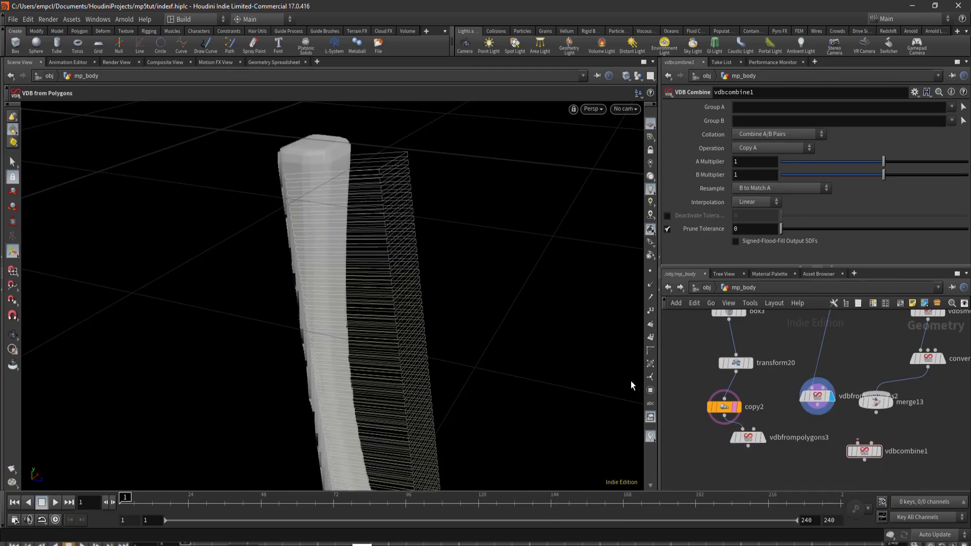
mouse_move(817, 413)
mouse_down()
mouse_move(862, 441)
mouse_move(839, 478)
mouse_move(821, 476)
mouse_up()
click(881, 451)
click(773, 147)
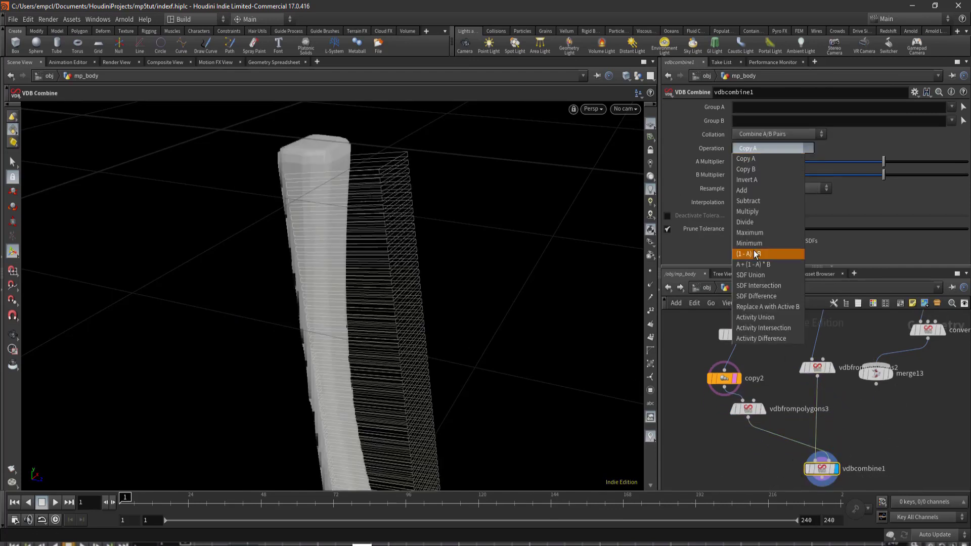
click(747, 295)
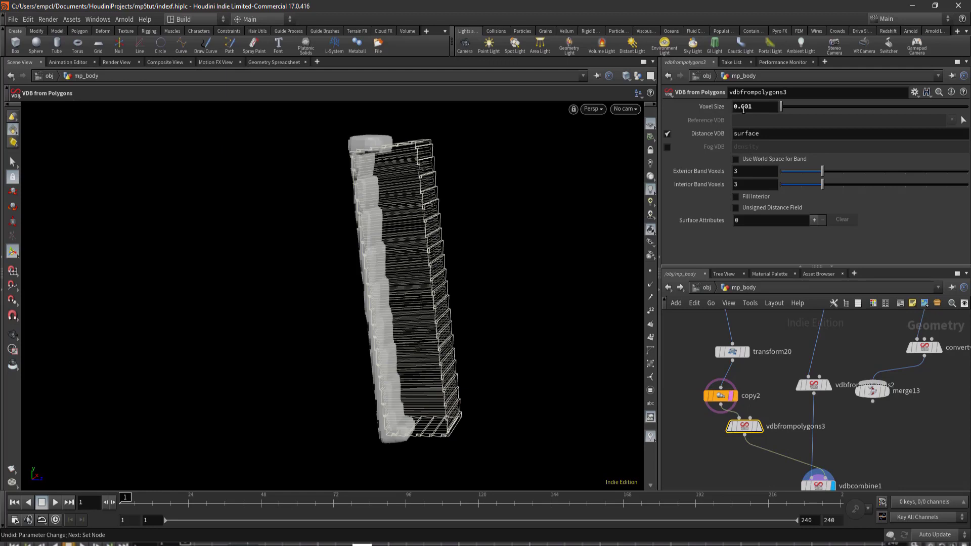
- Refine the stock's VDB from Polygons voxel size to 0.001
click(814, 384)
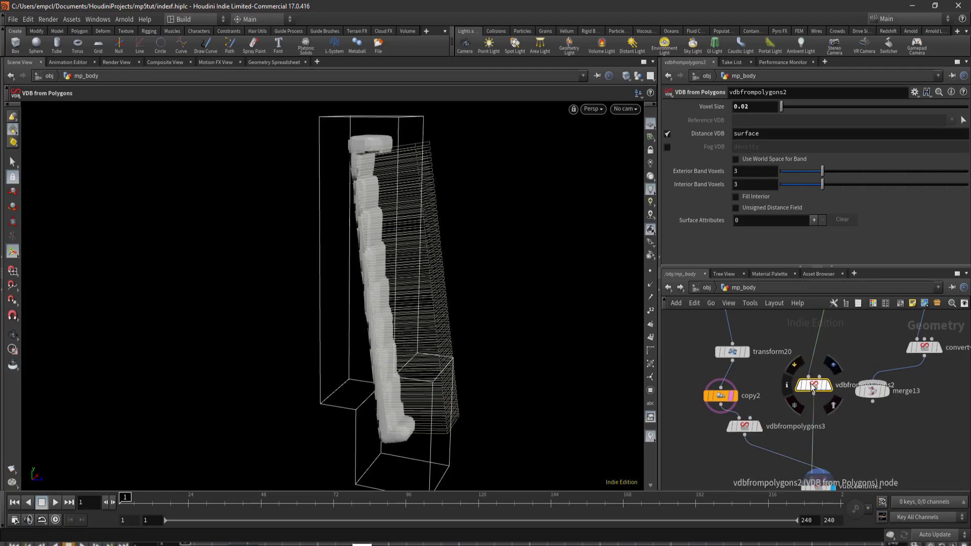
click(750, 106)
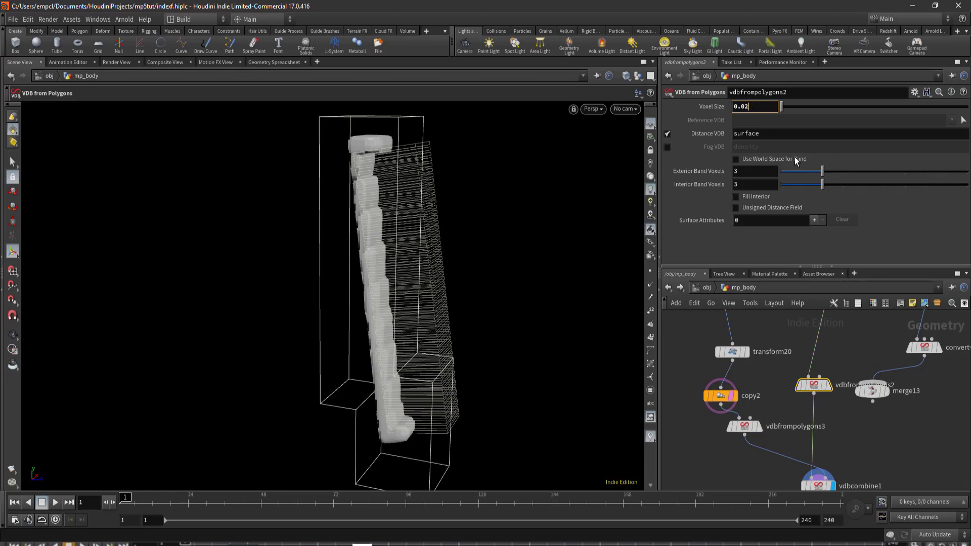
key(BackSpace)
text(0)
key(Return)
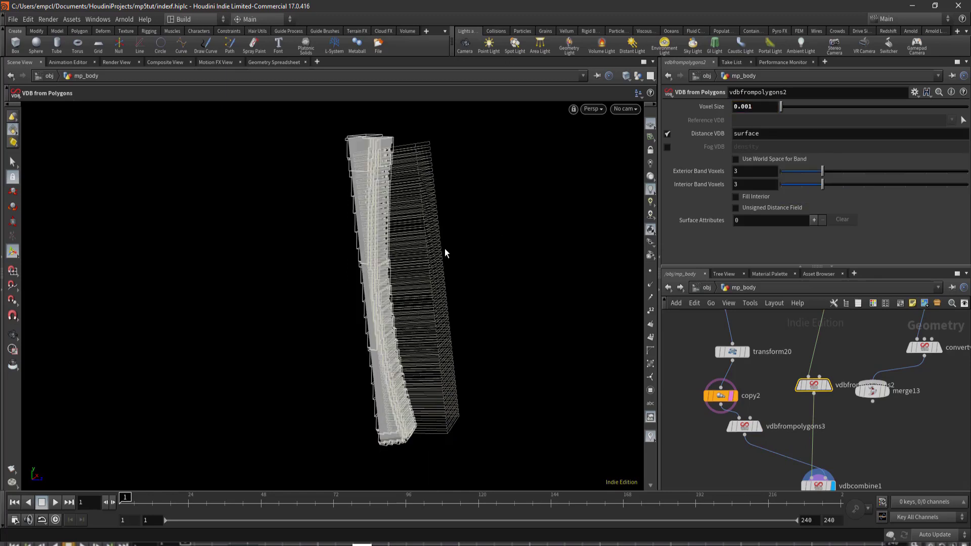
- Hide the wireframe reference and orbit the vdbcombine1 result to inspect the ribbed grooves
click(729, 396)
scroll(828, 430, up, 2)
scroll(828, 430, up, 1)
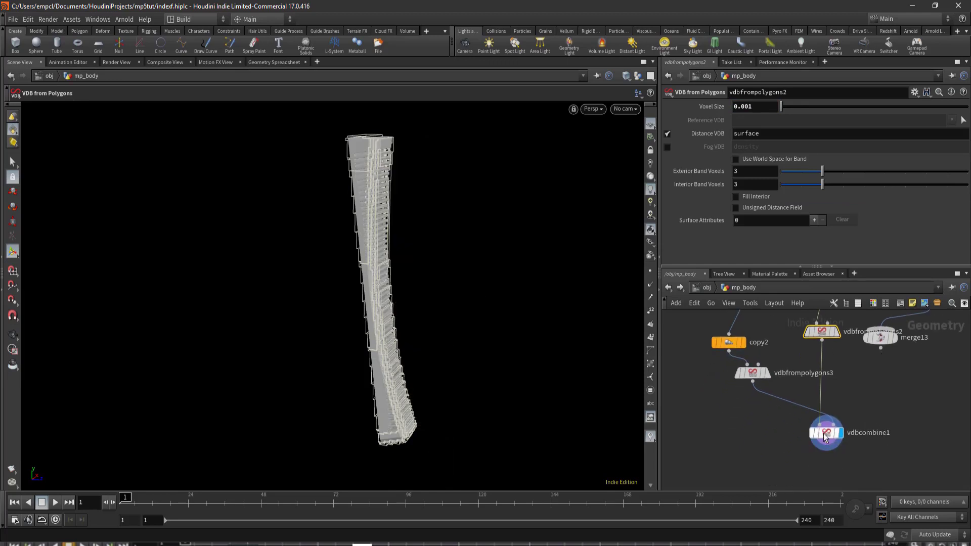
scroll(828, 430, up, 2)
click(829, 430)
scroll(369, 218, up, 2)
scroll(396, 190, up, 3)
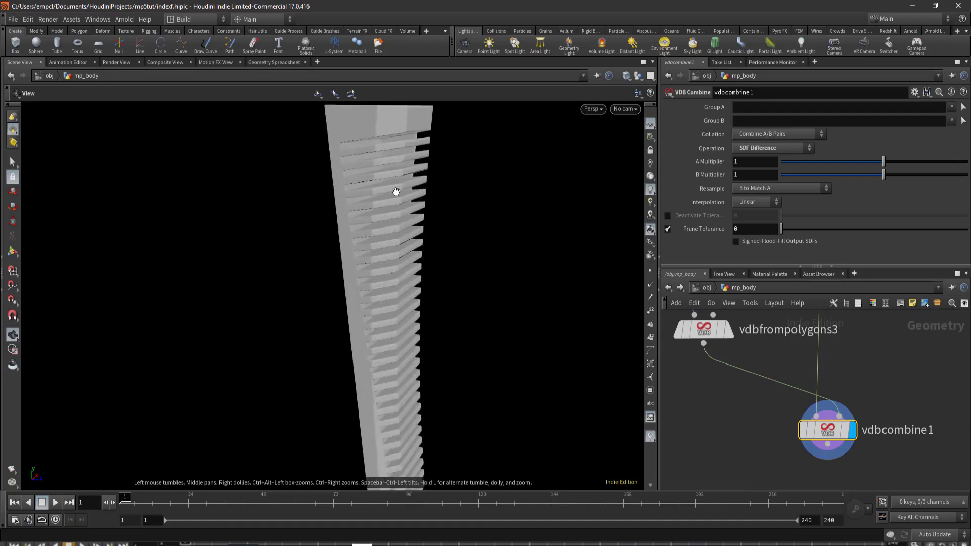
scroll(442, 204, up, 4)
scroll(373, 186, down, 5)
drag(373, 186, 386, 304)
scroll(408, 346, up, 3)
scroll(408, 347, down, 3)
mouse_move(494, 213)
mouse_down()
mouse_move(443, 282)
mouse_move(436, 169)
mouse_move(444, 235)
mouse_move(385, 214)
mouse_move(151, 212)
mouse_up()
scroll(443, 281, up, 3)
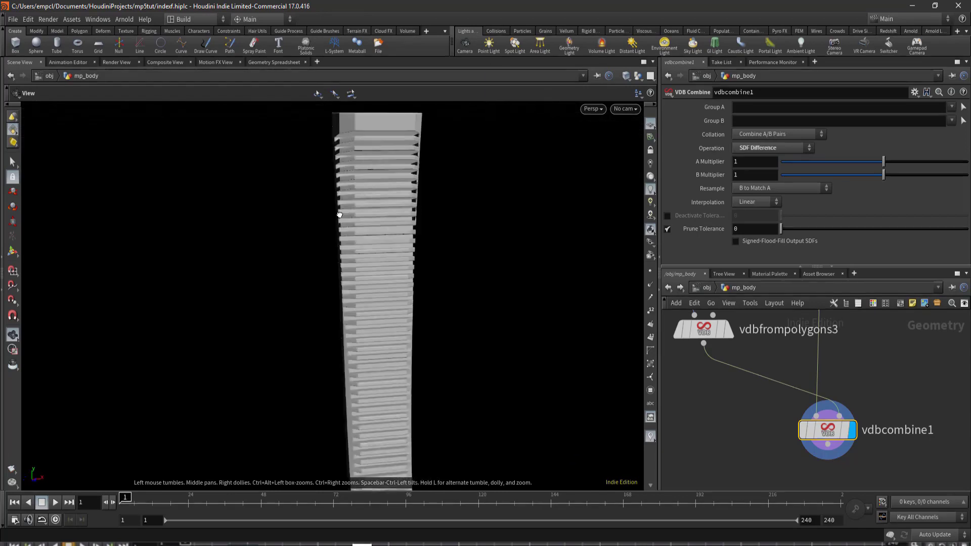
- Add a Convert VDB node below vdbcombine1 and wire vdbcombine1 into it
key(Tab)
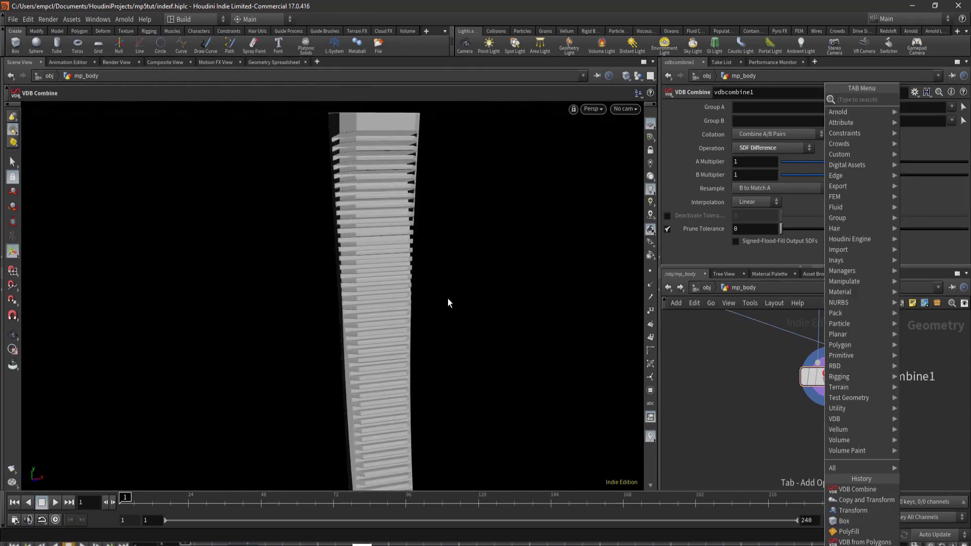
key(Escape)
key(Tab)
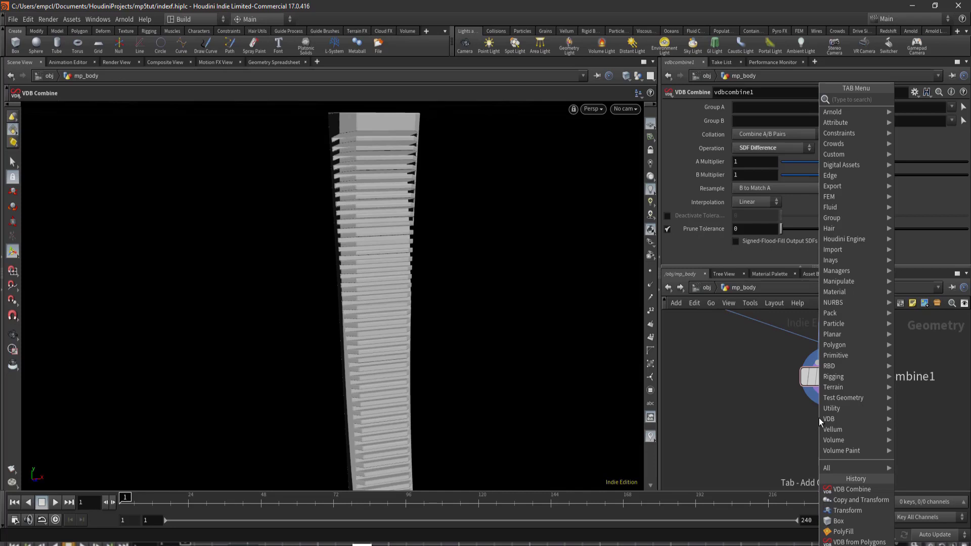
text(vdbco)
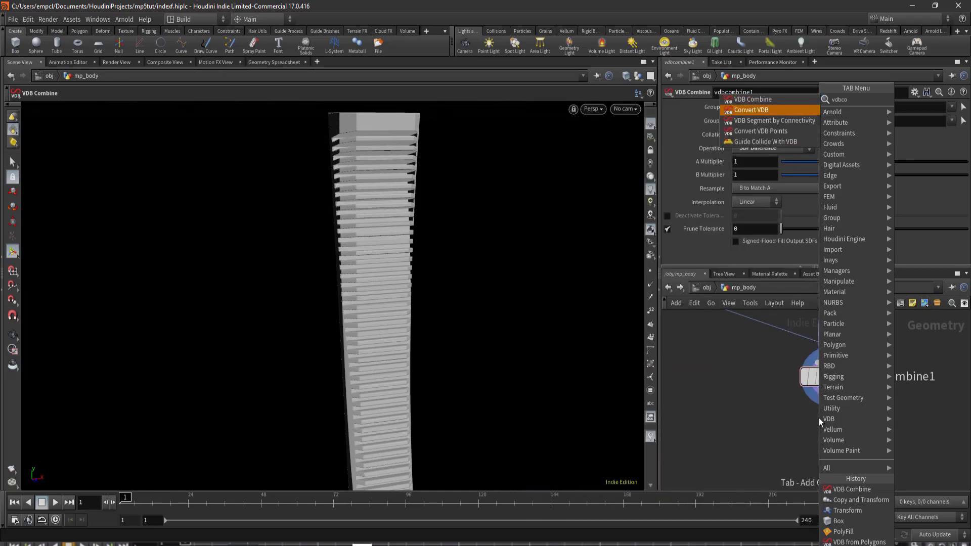
key(Return)
click(813, 436)
click(828, 391)
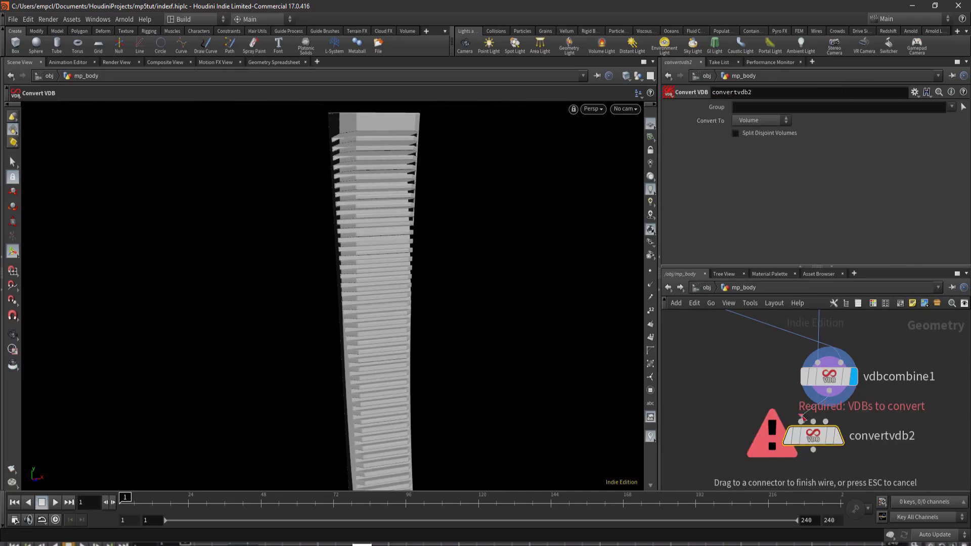
click(813, 426)
- Set Convert To to Polygons and display the converted grooved tower
click(762, 122)
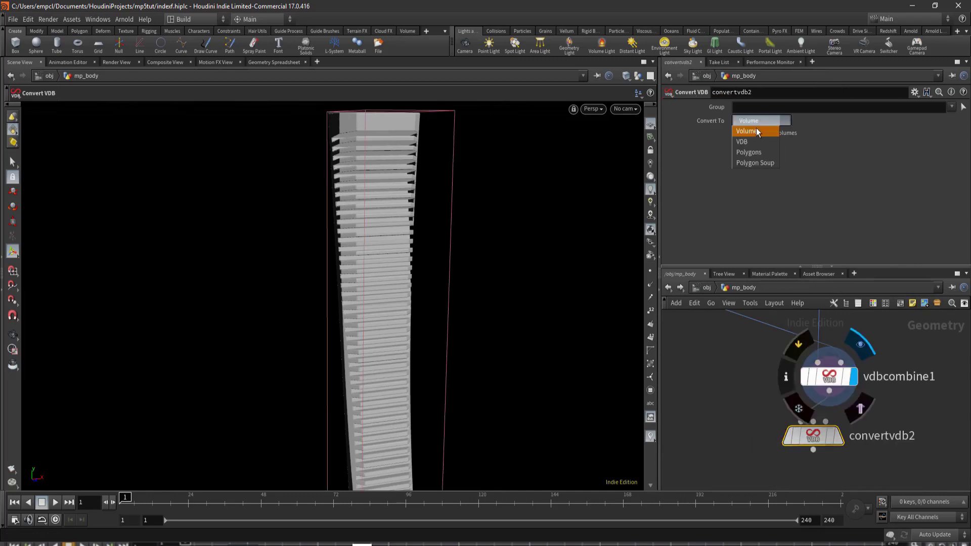
click(748, 153)
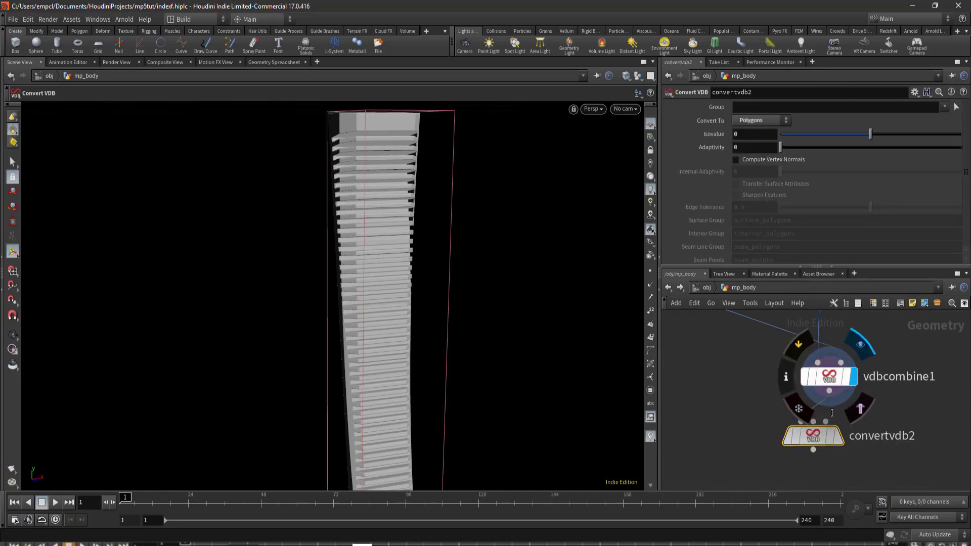
click(839, 435)
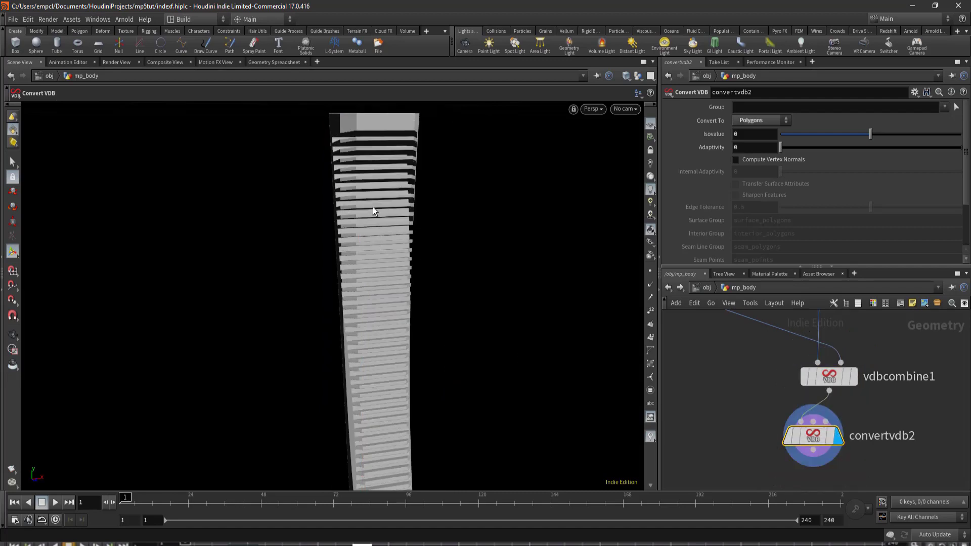
key(Escape)
scroll(404, 253, up, 10)
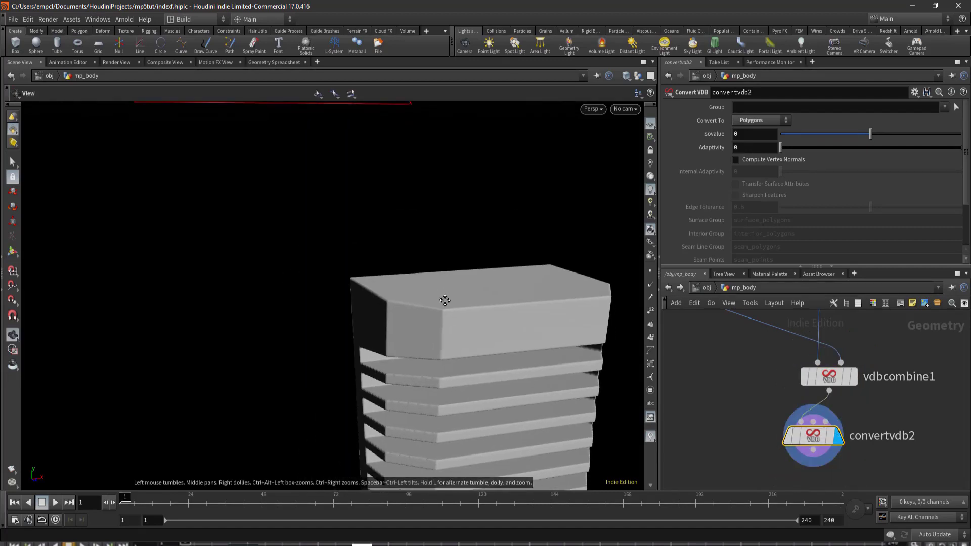
scroll(433, 353, up, 5)
scroll(457, 319, up, 2)
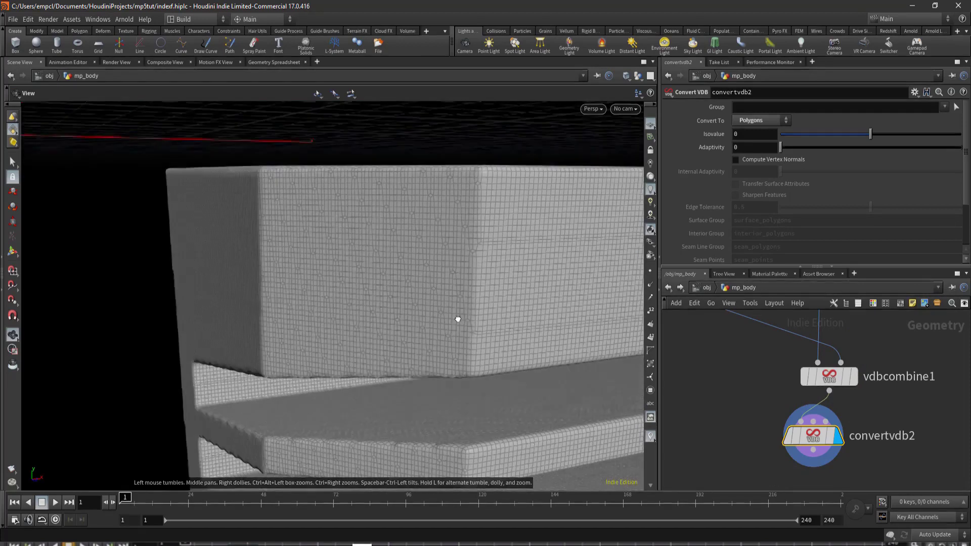
scroll(453, 326, down, 2)
scroll(461, 364, down, 10)
mouse_move(472, 403)
mouse_down()
mouse_move(445, 238)
mouse_move(509, 307)
mouse_move(511, 283)
mouse_move(477, 302)
mouse_move(455, 252)
mouse_move(475, 324)
mouse_move(455, 278)
mouse_move(175, 285)
mouse_move(405, 279)
mouse_move(426, 303)
mouse_move(425, 396)
mouse_move(419, 205)
mouse_move(427, 219)
mouse_move(563, 194)
mouse_up()
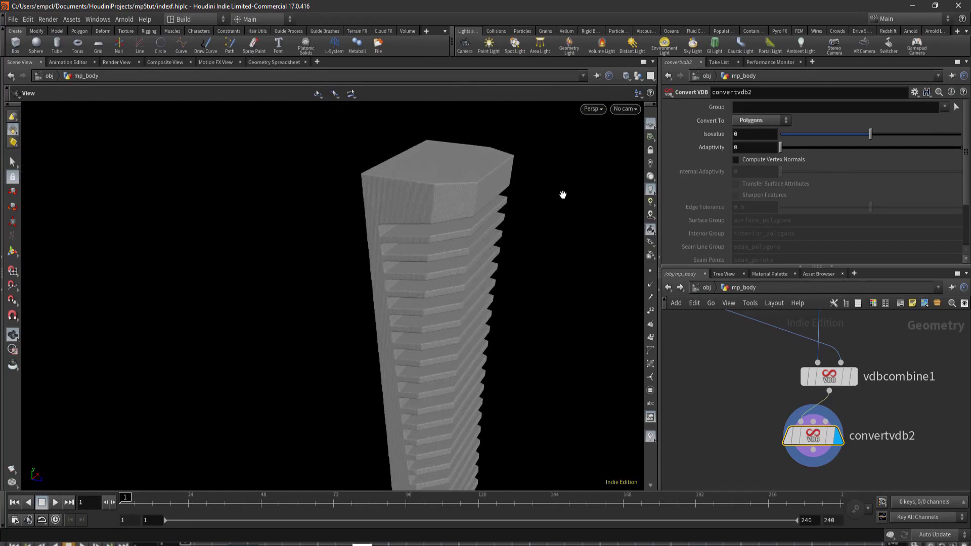
- Insert a VDB Smooth node on the wire between vdbcombine1 and convertvdb2
key(Return)
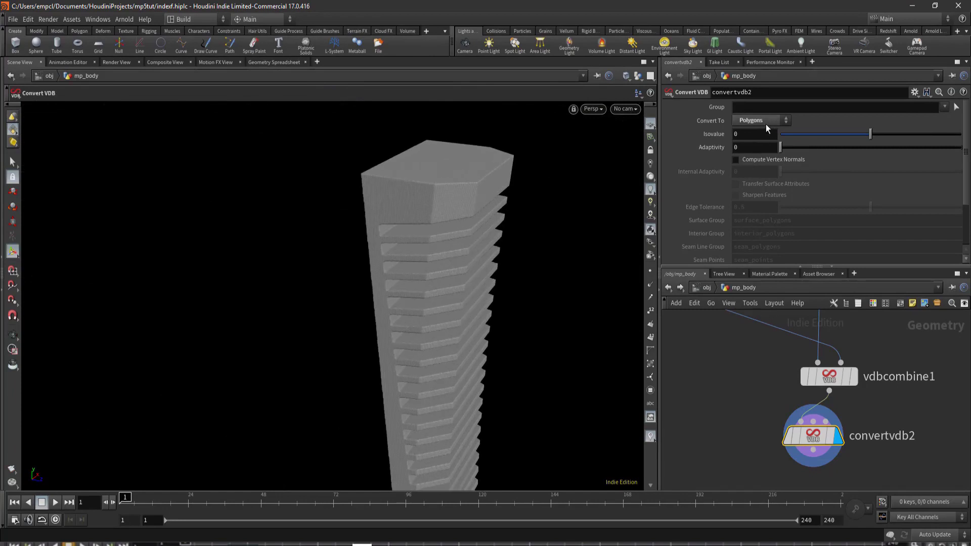
drag(813, 436, 828, 463)
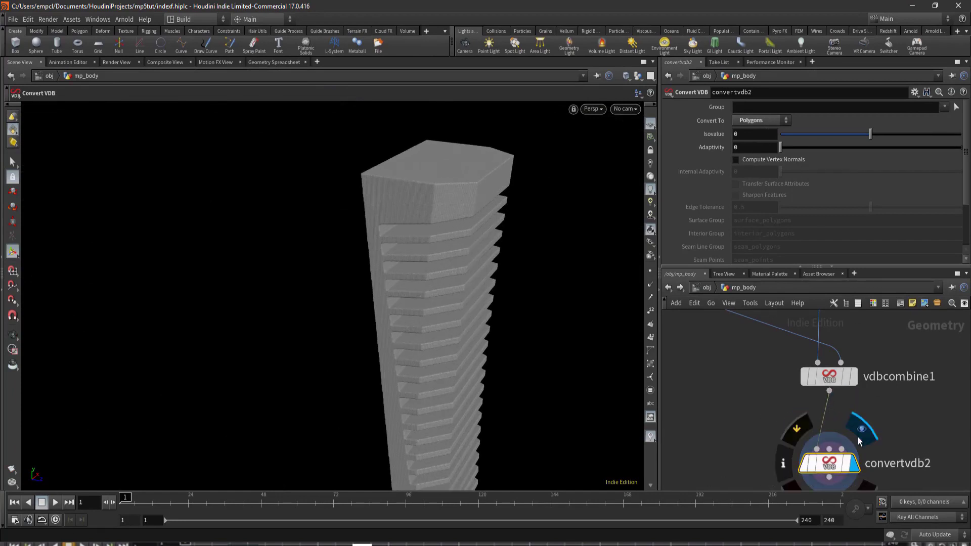
key(Tab)
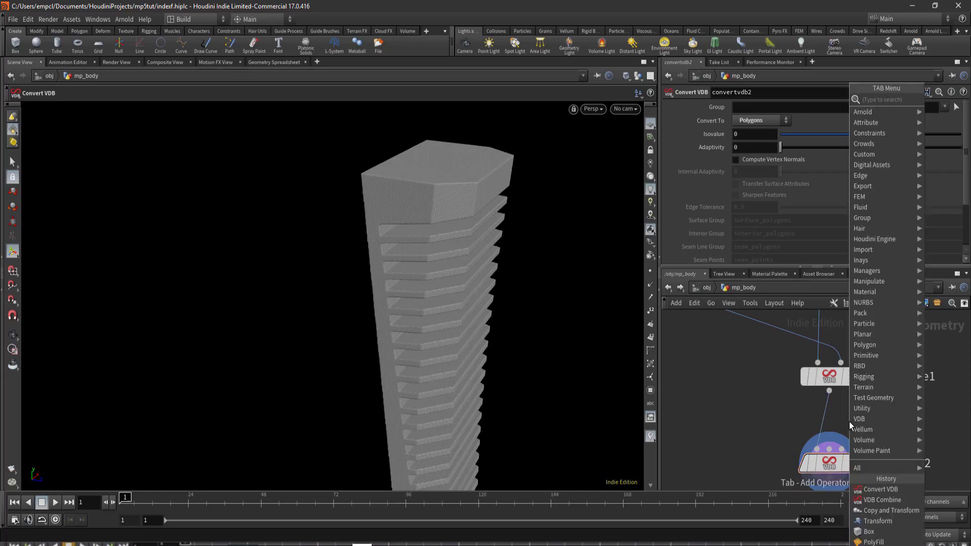
text(soo)
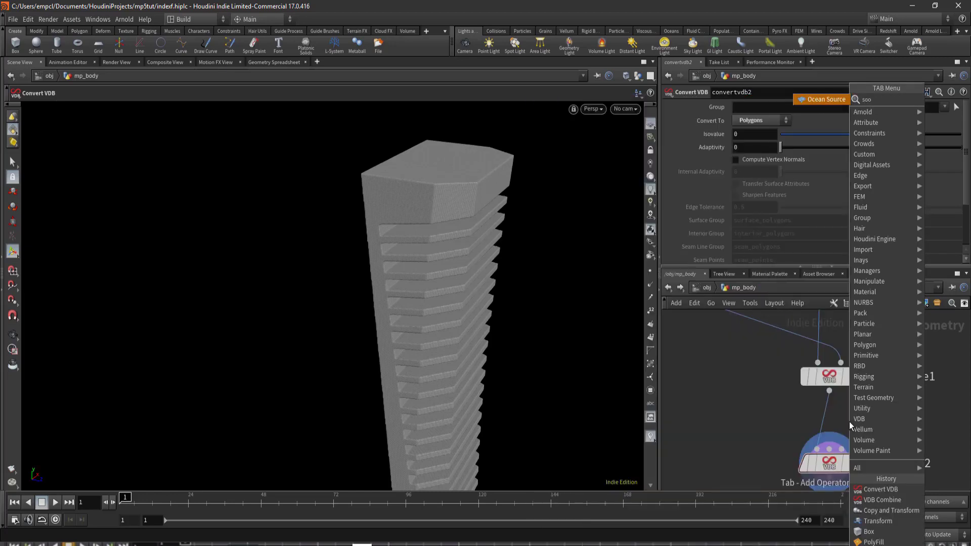
key(BackSpace)
key(BackSpace)
key(BackSpace)
text(vdb s)
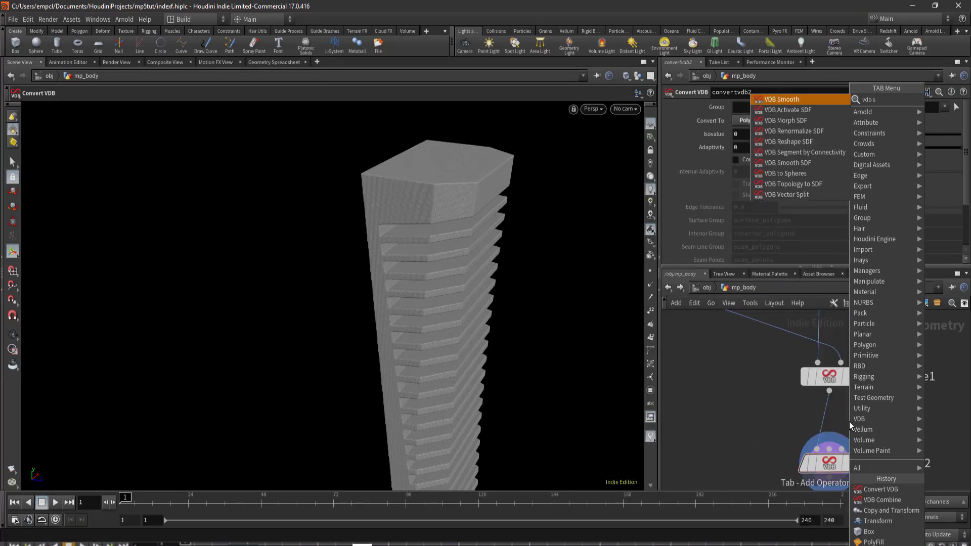
text(om)
key(Return)
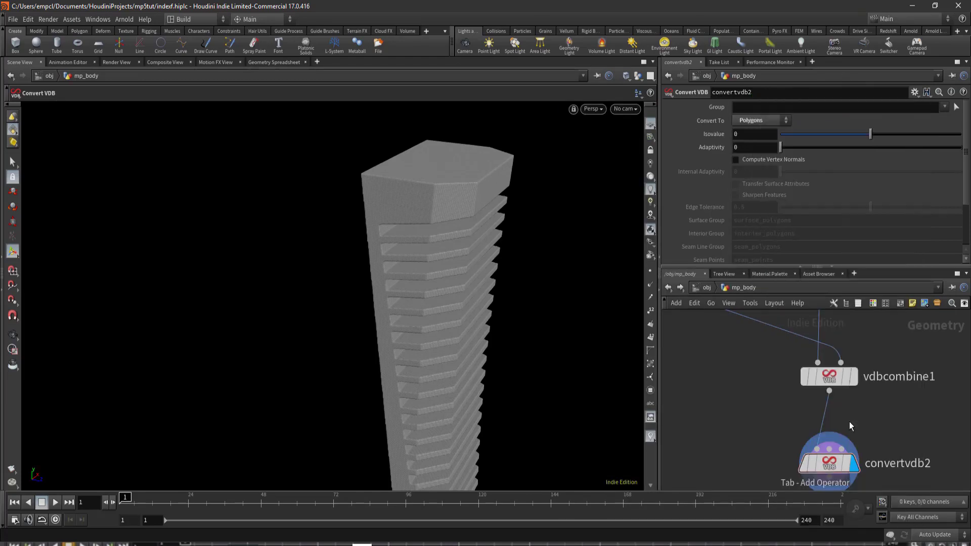
click(823, 424)
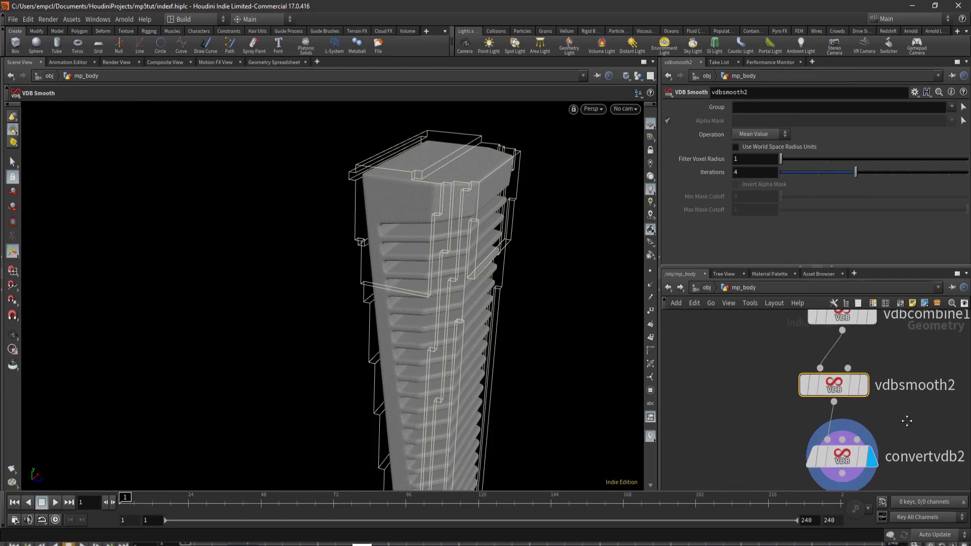
- Preview the smoothed volume, then display convertvdb2's polygons again
scroll(801, 382, up, 3)
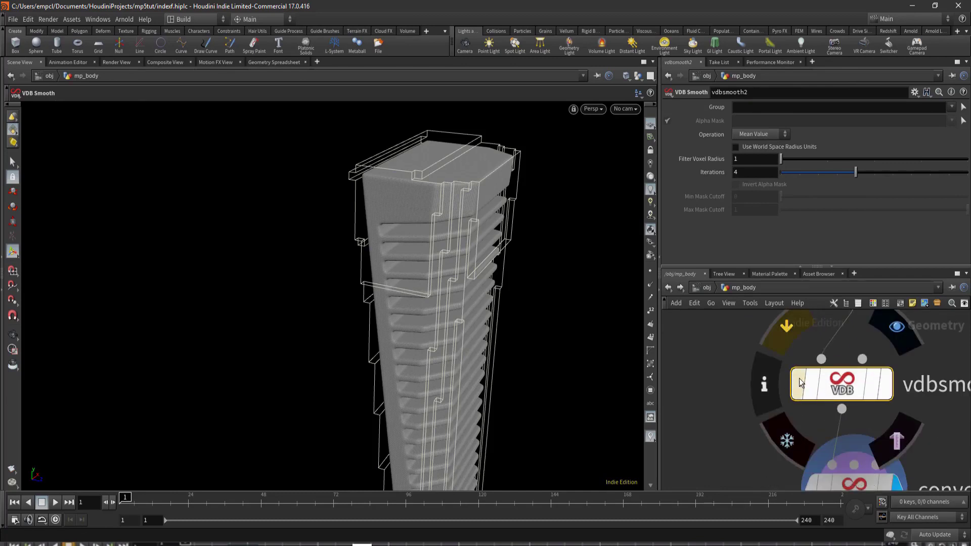
click(799, 382)
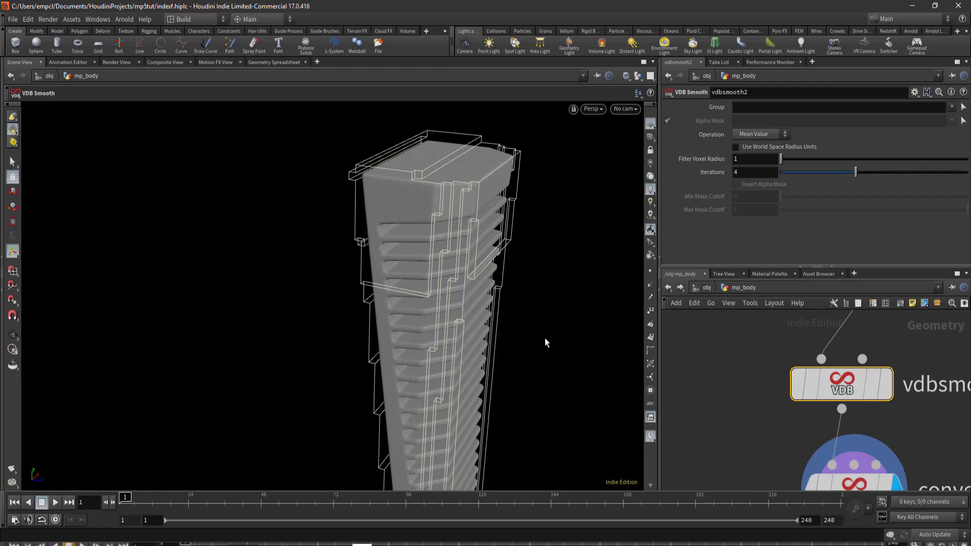
scroll(923, 441, down, 2)
middle_drag(922, 441, 854, 358)
click(824, 389)
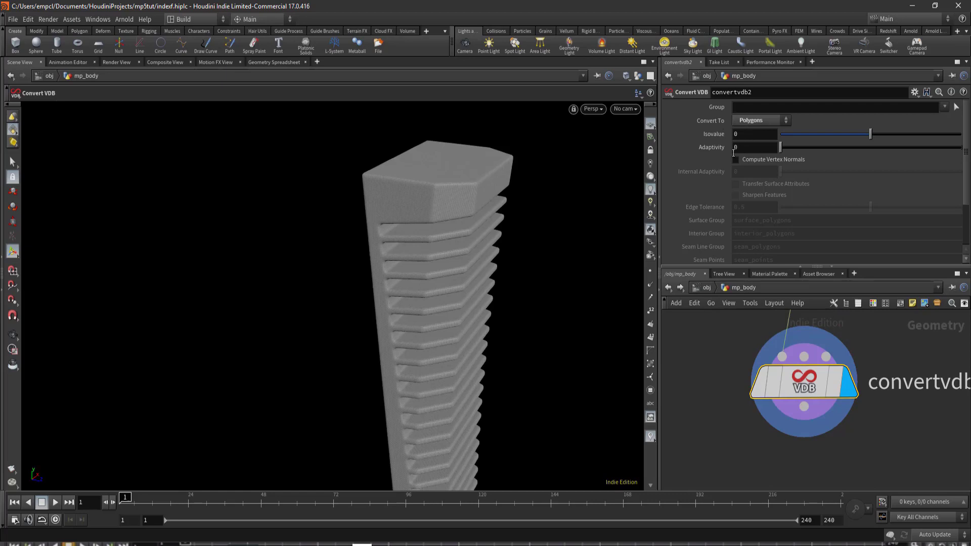
- Set convertvdb2's Adaptivity to 0.4 and inspect the lighter groove mesh
mouse_move(747, 150)
middle_down()
mouse_move(774, 159)
mouse_move(748, 154)
middle_up()
text(.4)
scroll(505, 306, up, 5)
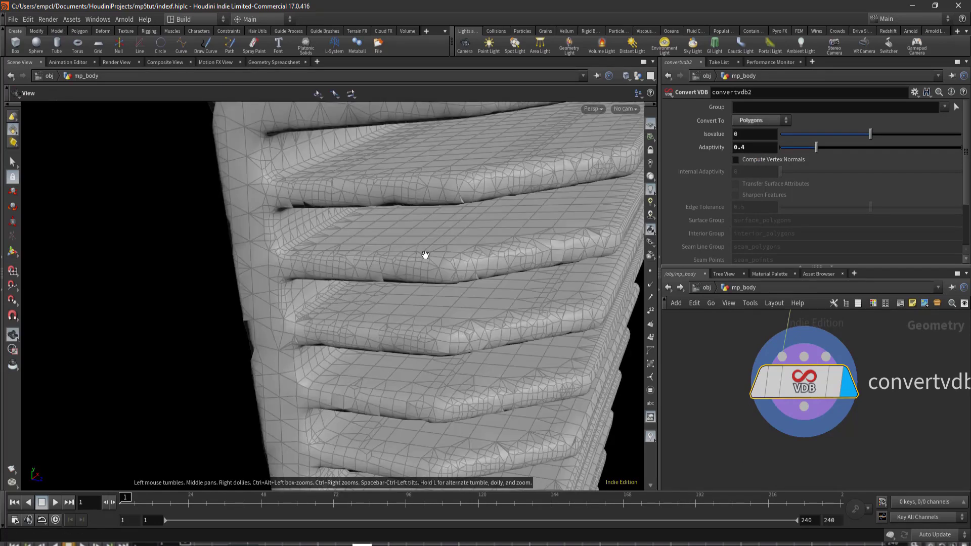
drag(505, 306, 337, 265)
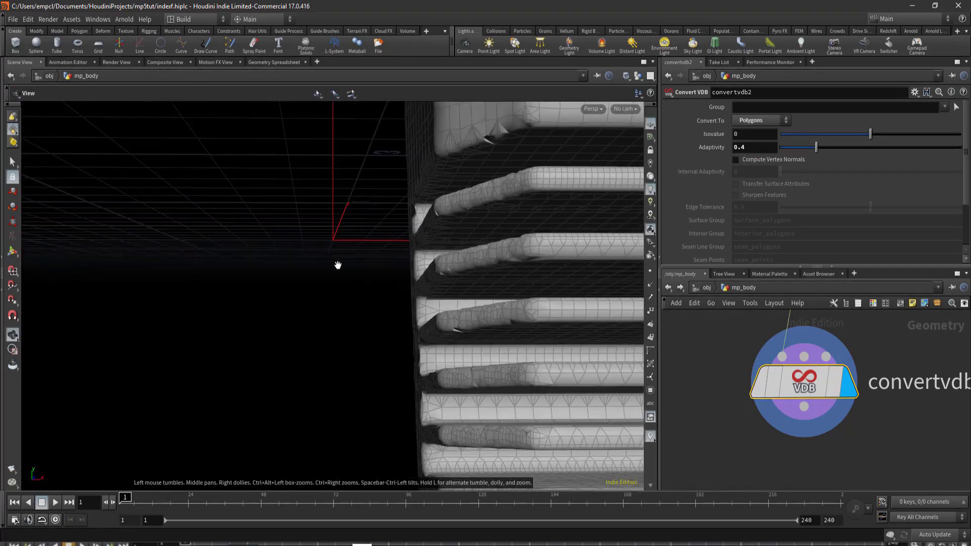
scroll(337, 265, down, 5)
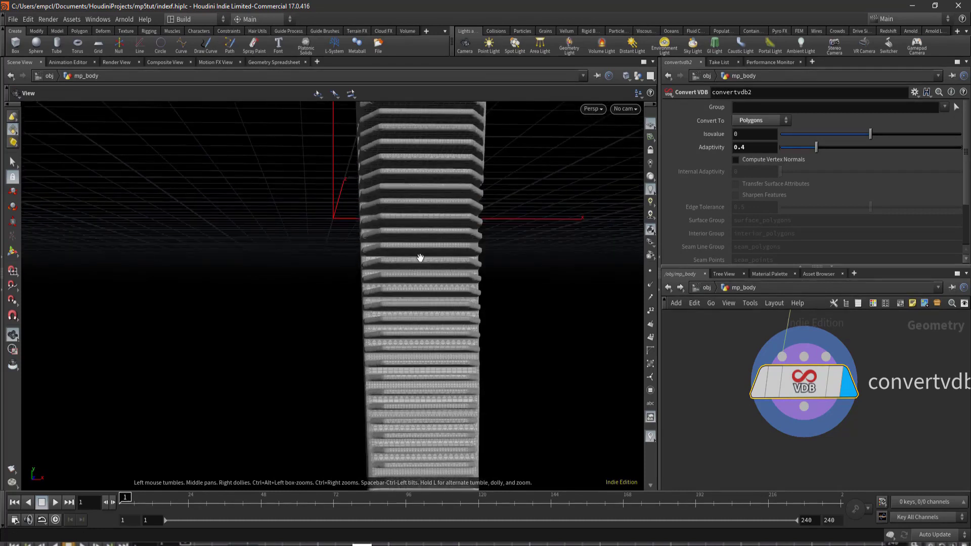
mouse_move(342, 332)
mouse_down()
mouse_move(505, 338)
mouse_move(626, 377)
mouse_move(458, 382)
mouse_up()
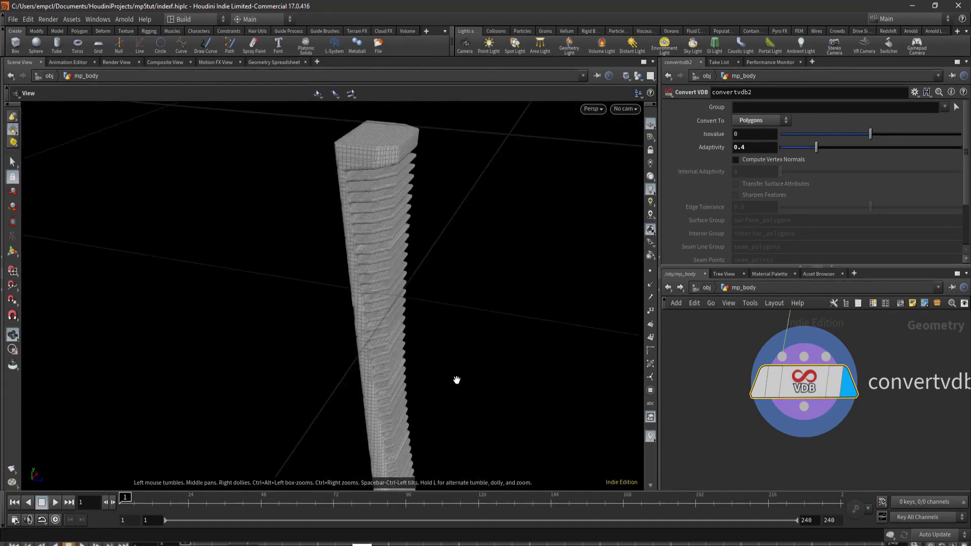
scroll(458, 382, up, 3)
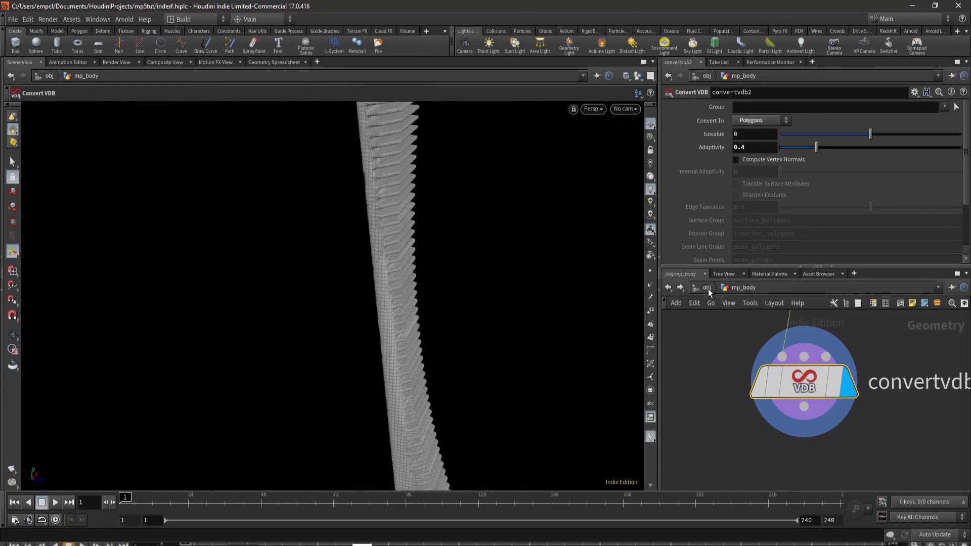
scroll(809, 394, down, 5)
- Connect convertvdb2's output into merge13
drag(838, 437, 846, 475)
scroll(788, 445, up, 3)
drag(782, 418, 864, 422)
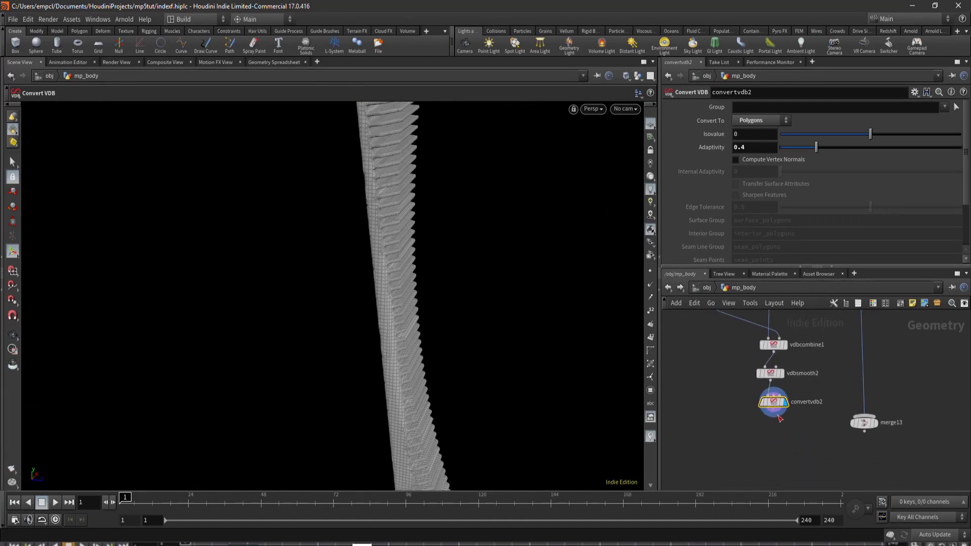
- Display merge13 and orbit to review the stock with its ribbed grooved strip
click(878, 424)
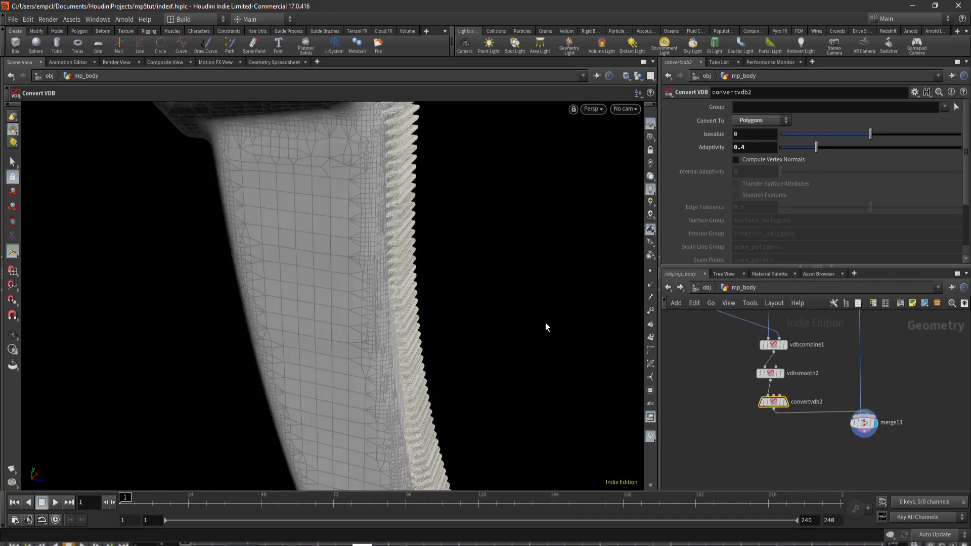
mouse_move(511, 317)
alt+mouse_down()
mouse_move(432, 323)
mouse_move(473, 333)
mouse_move(231, 291)
mouse_move(284, 298)
alt+mouse_up()
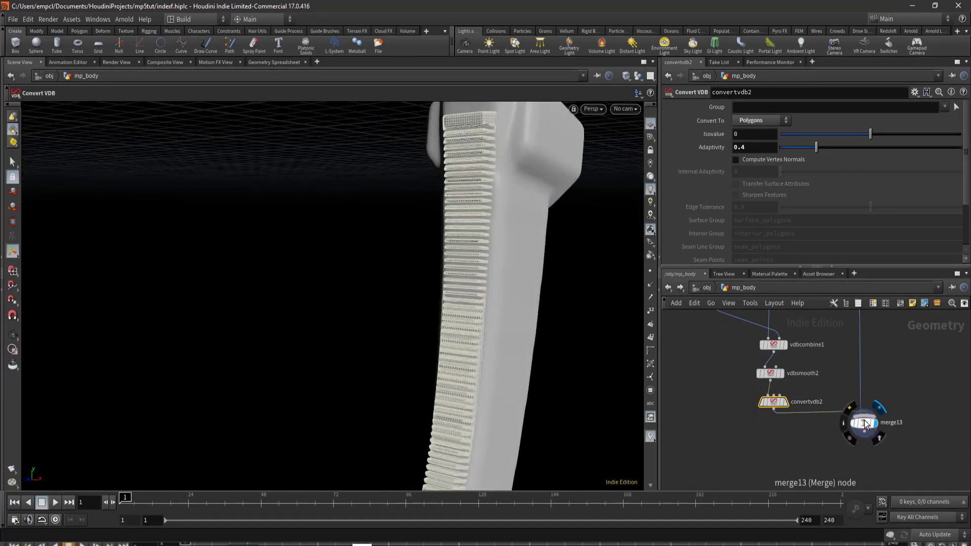
click(865, 424)
mouse_move(390, 351)
alt+mouse_down()
mouse_move(569, 325)
mouse_move(557, 353)
mouse_move(472, 278)
mouse_move(507, 271)
alt+mouse_up()
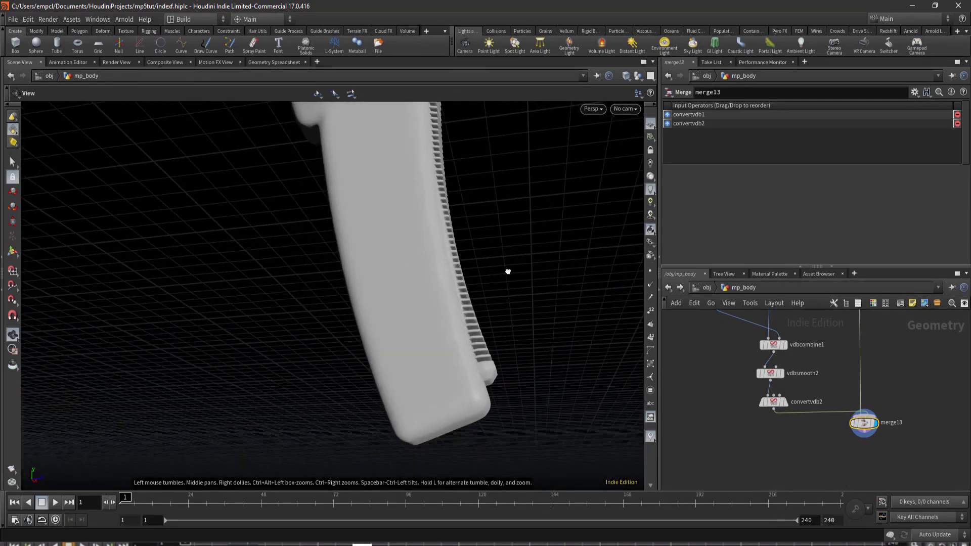